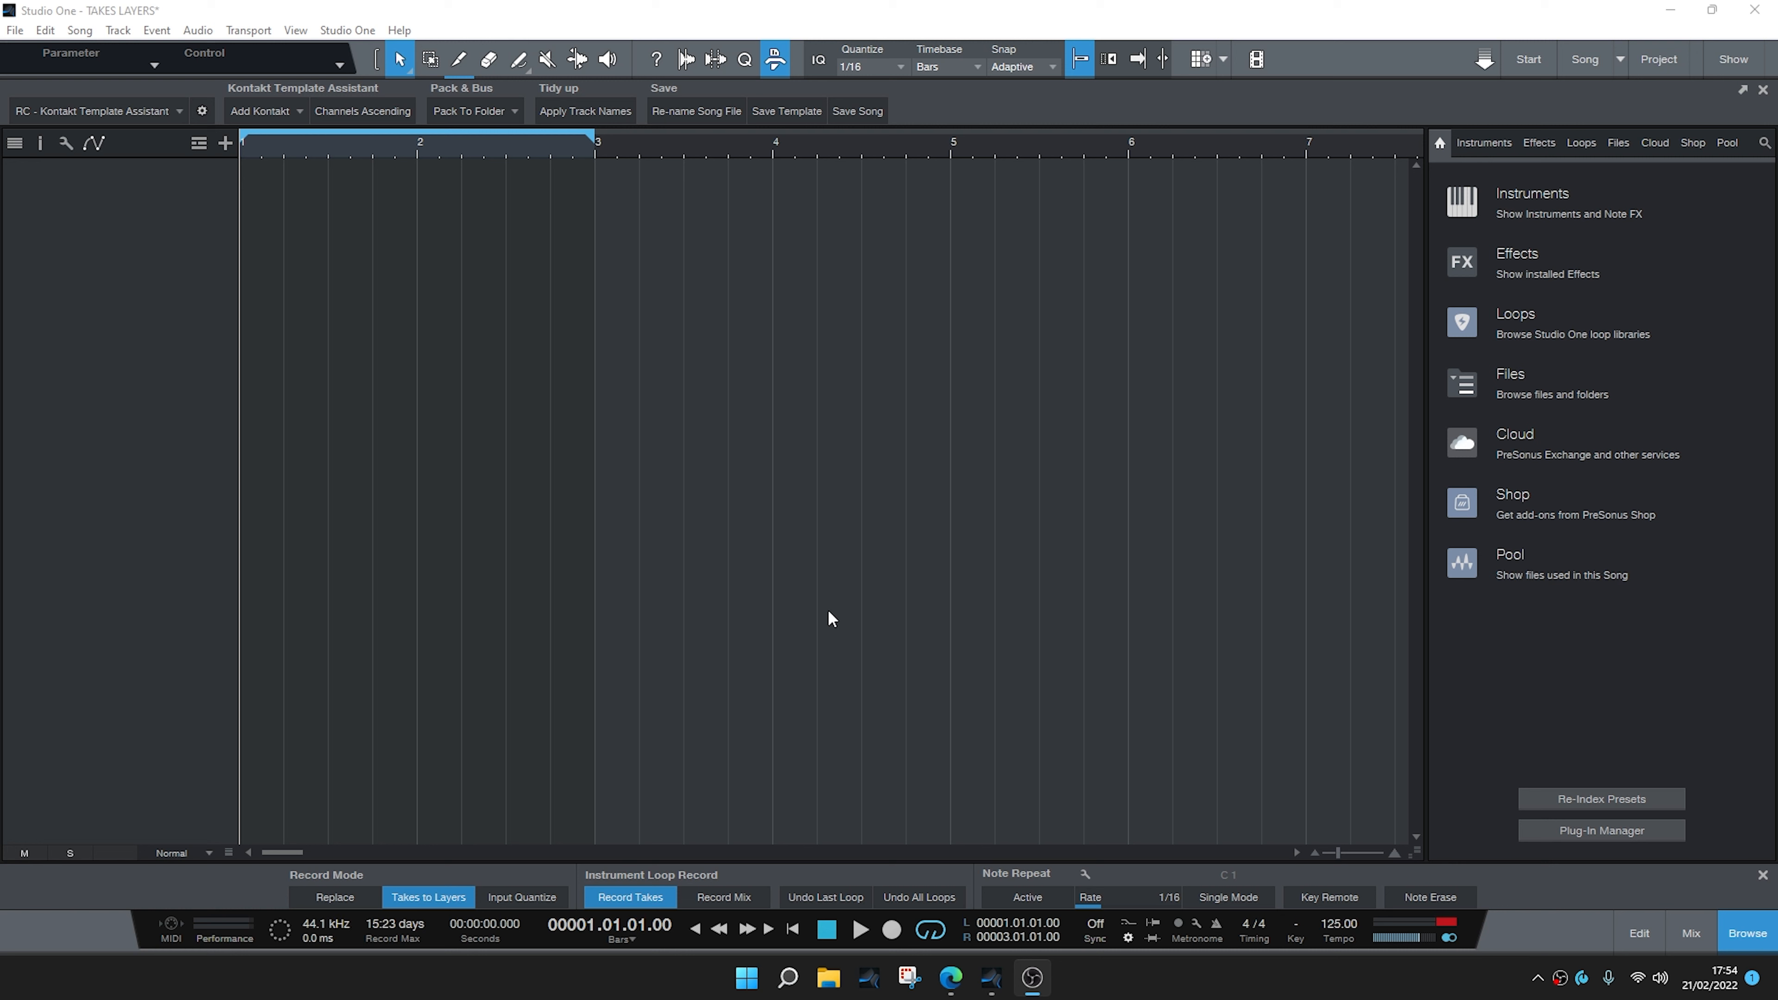
# - Hide the record panel and show it again
pyautogui.click(1127, 937)
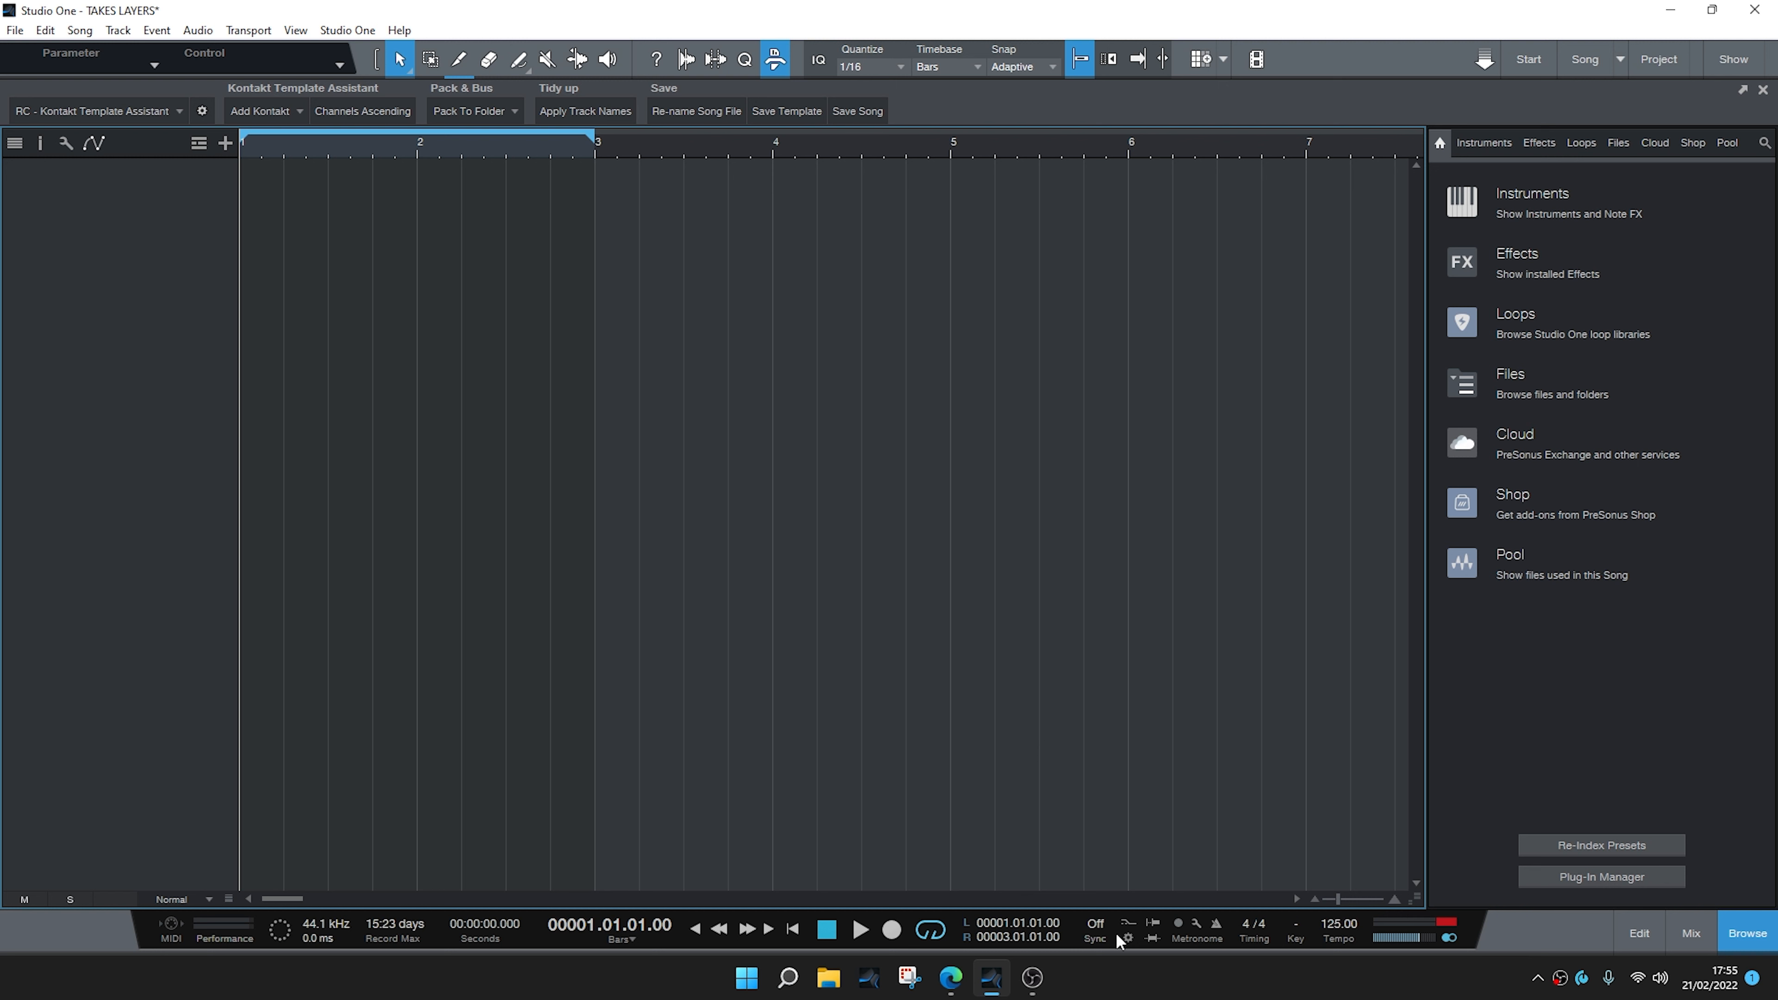
pyautogui.click(1128, 946)
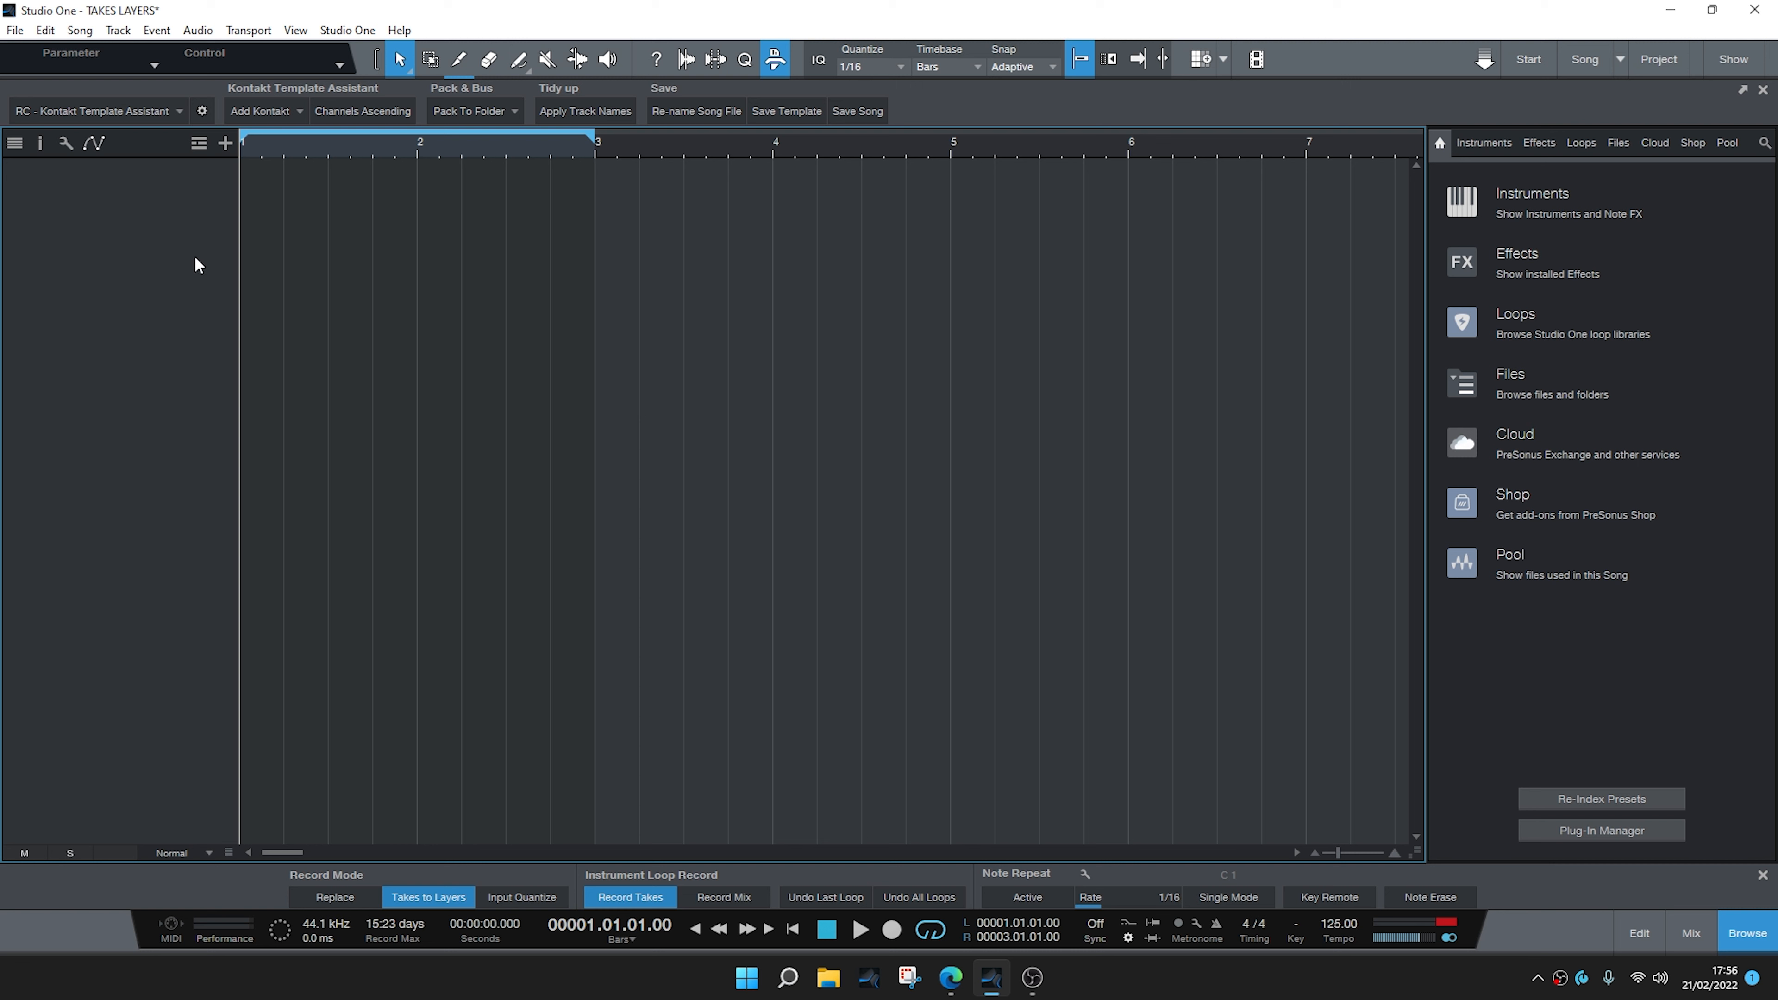
# - Add a mono audio track and name it with the performer's first name
pyautogui.rightClick(258, 279)
pyautogui.click(258, 280)
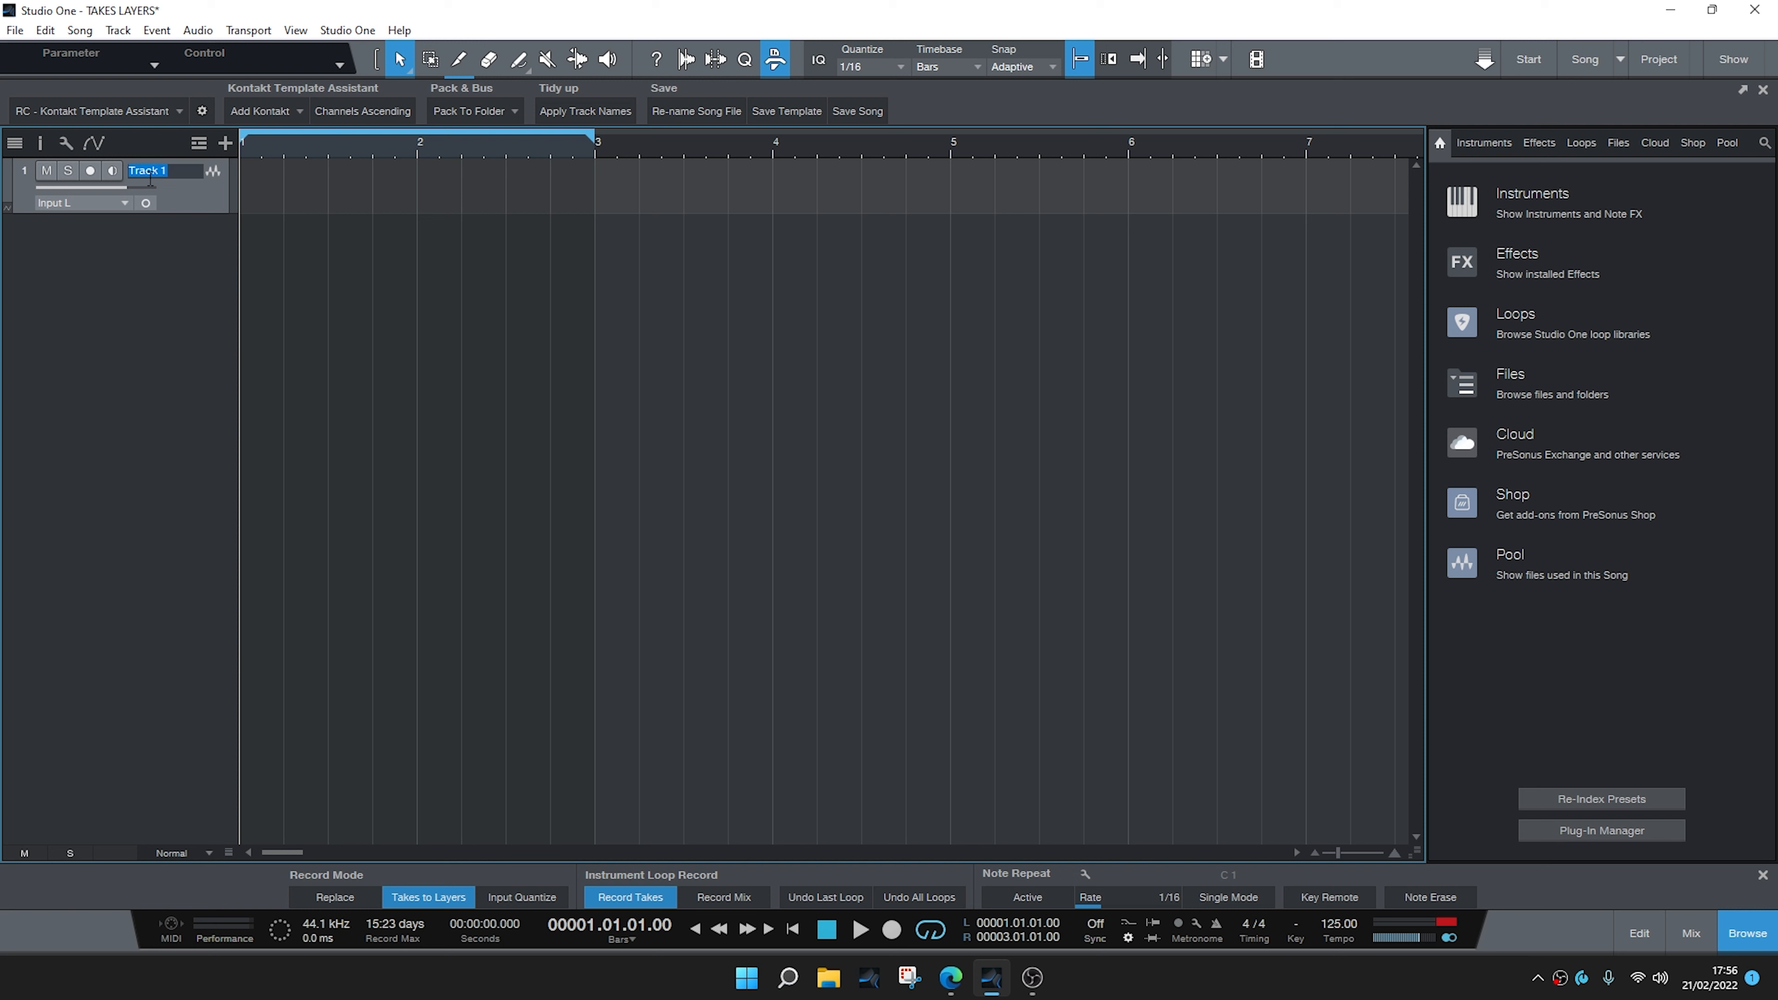
pyautogui.write('Rich')
# - Arm the track with input monitoring off and loop-record three takes to layers between bars 1 and 3
pyautogui.click(90, 170)
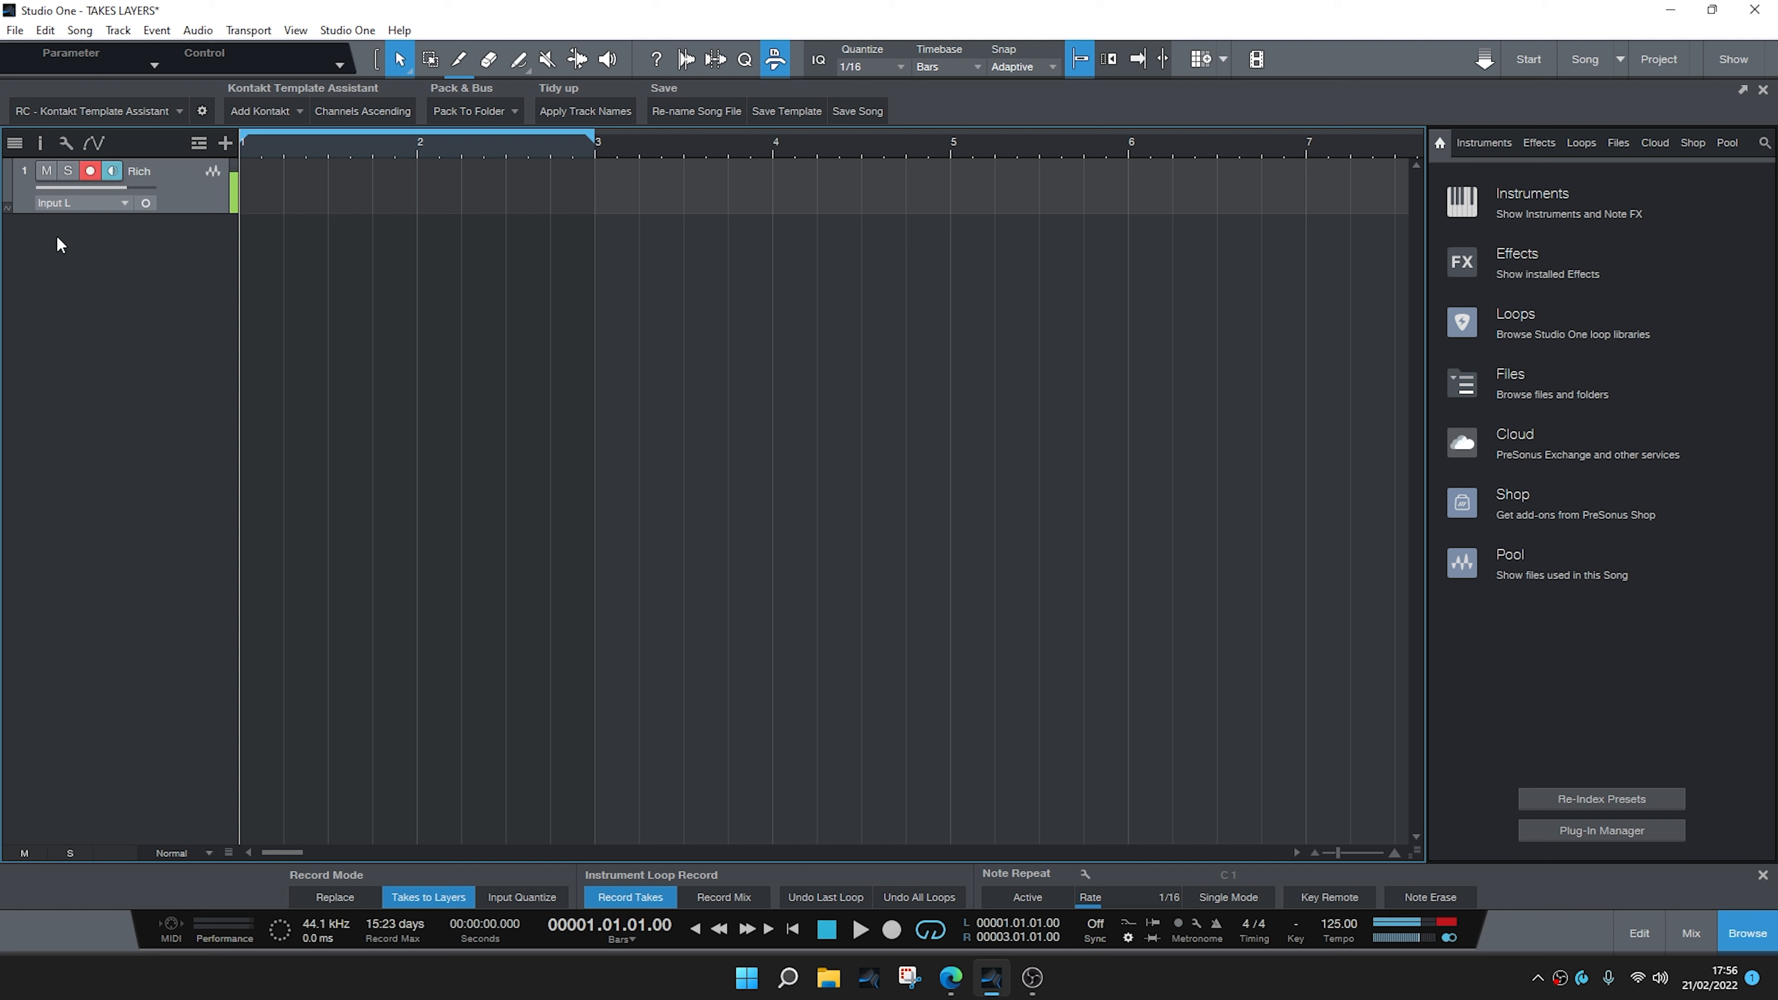
pyautogui.click(112, 171)
pyautogui.press('KP_Multiply')
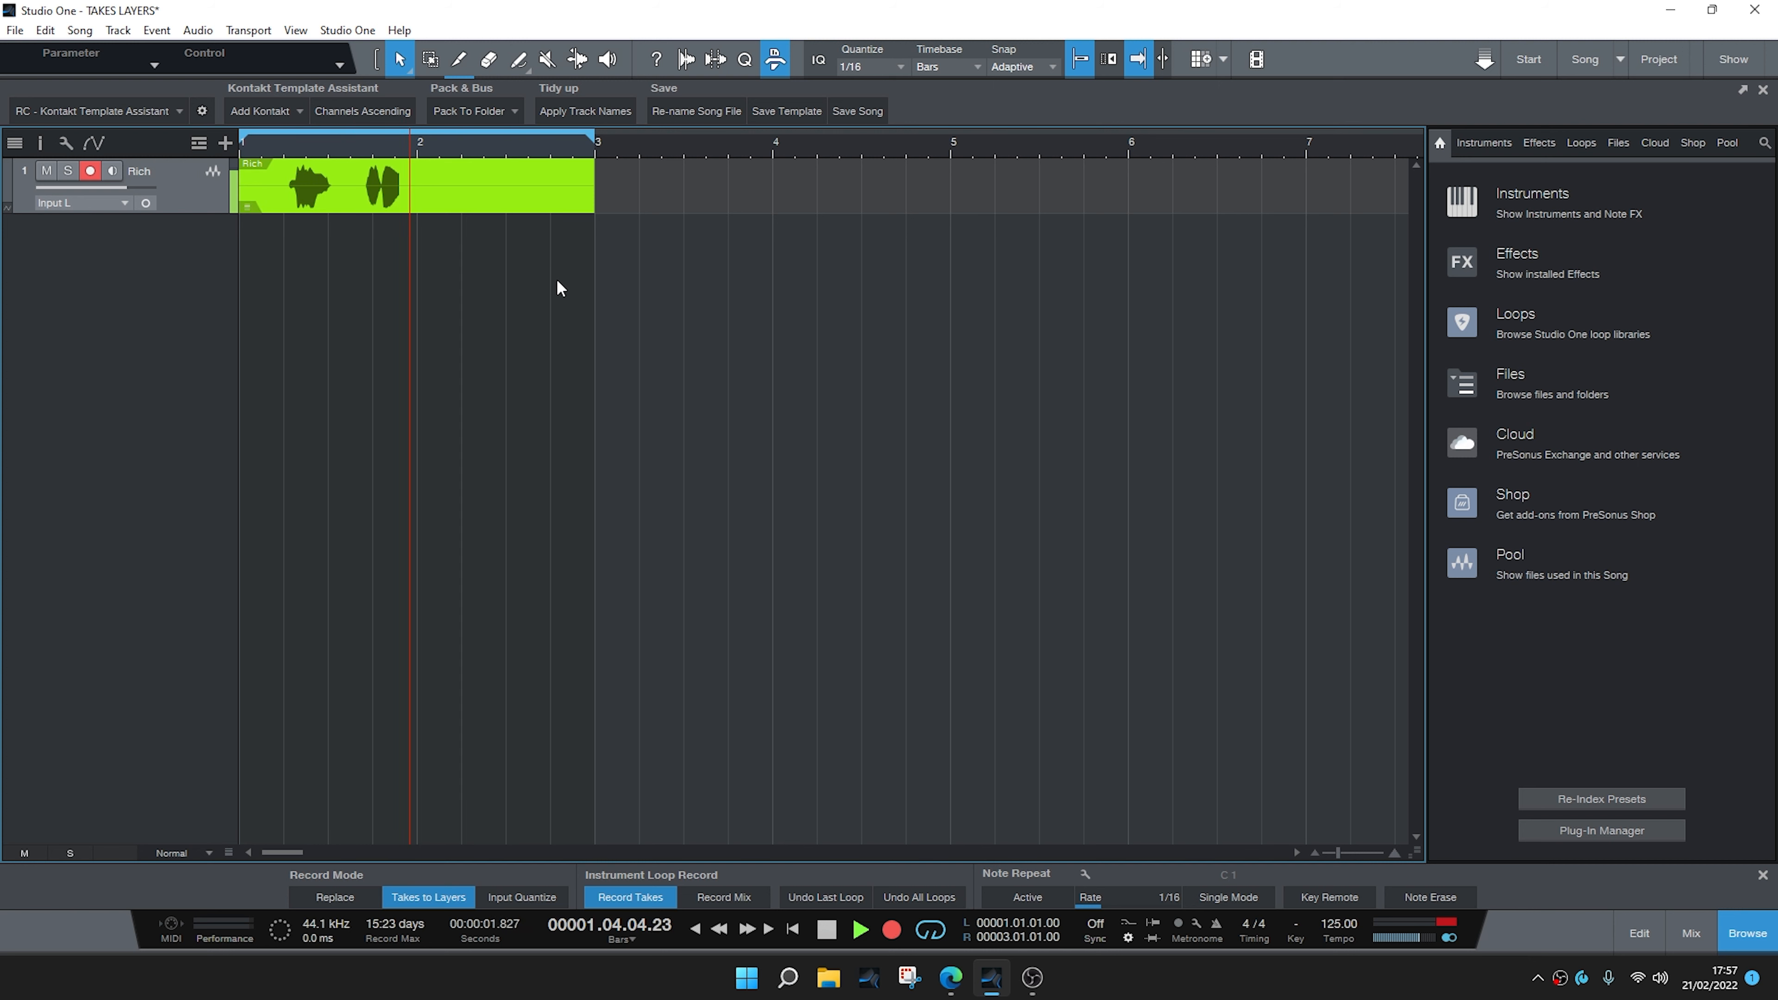
pyautogui.press('space')
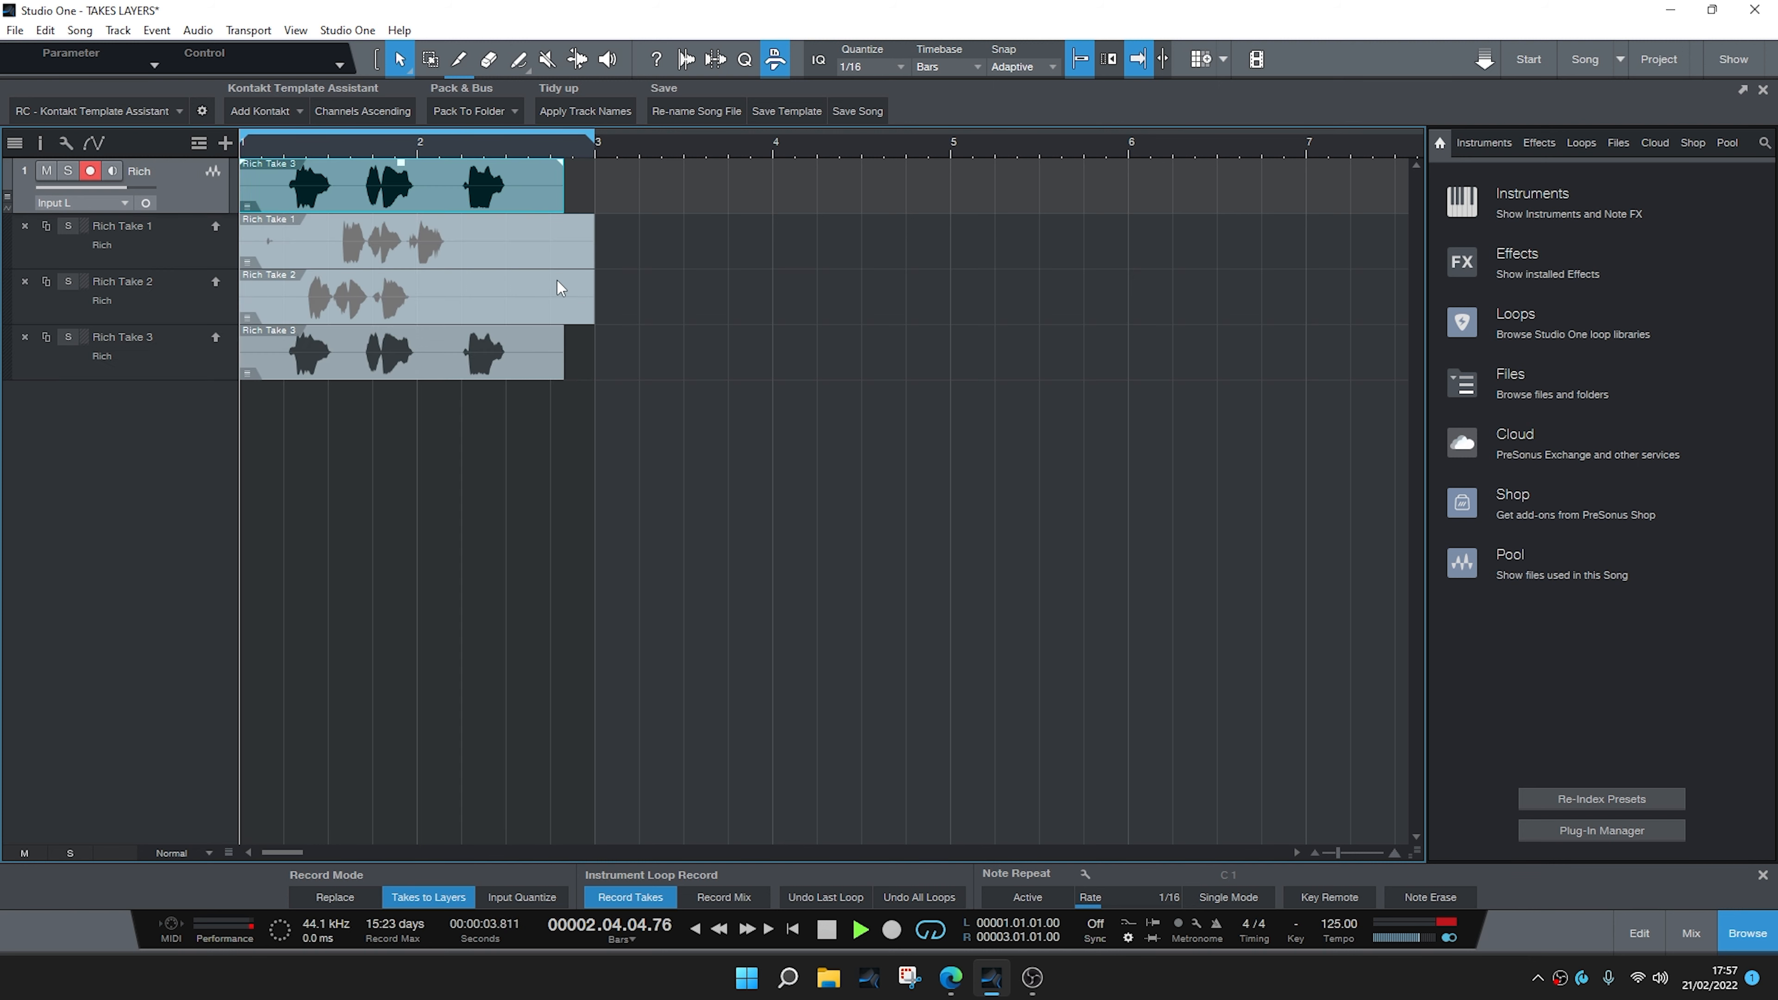
pyautogui.press('space')
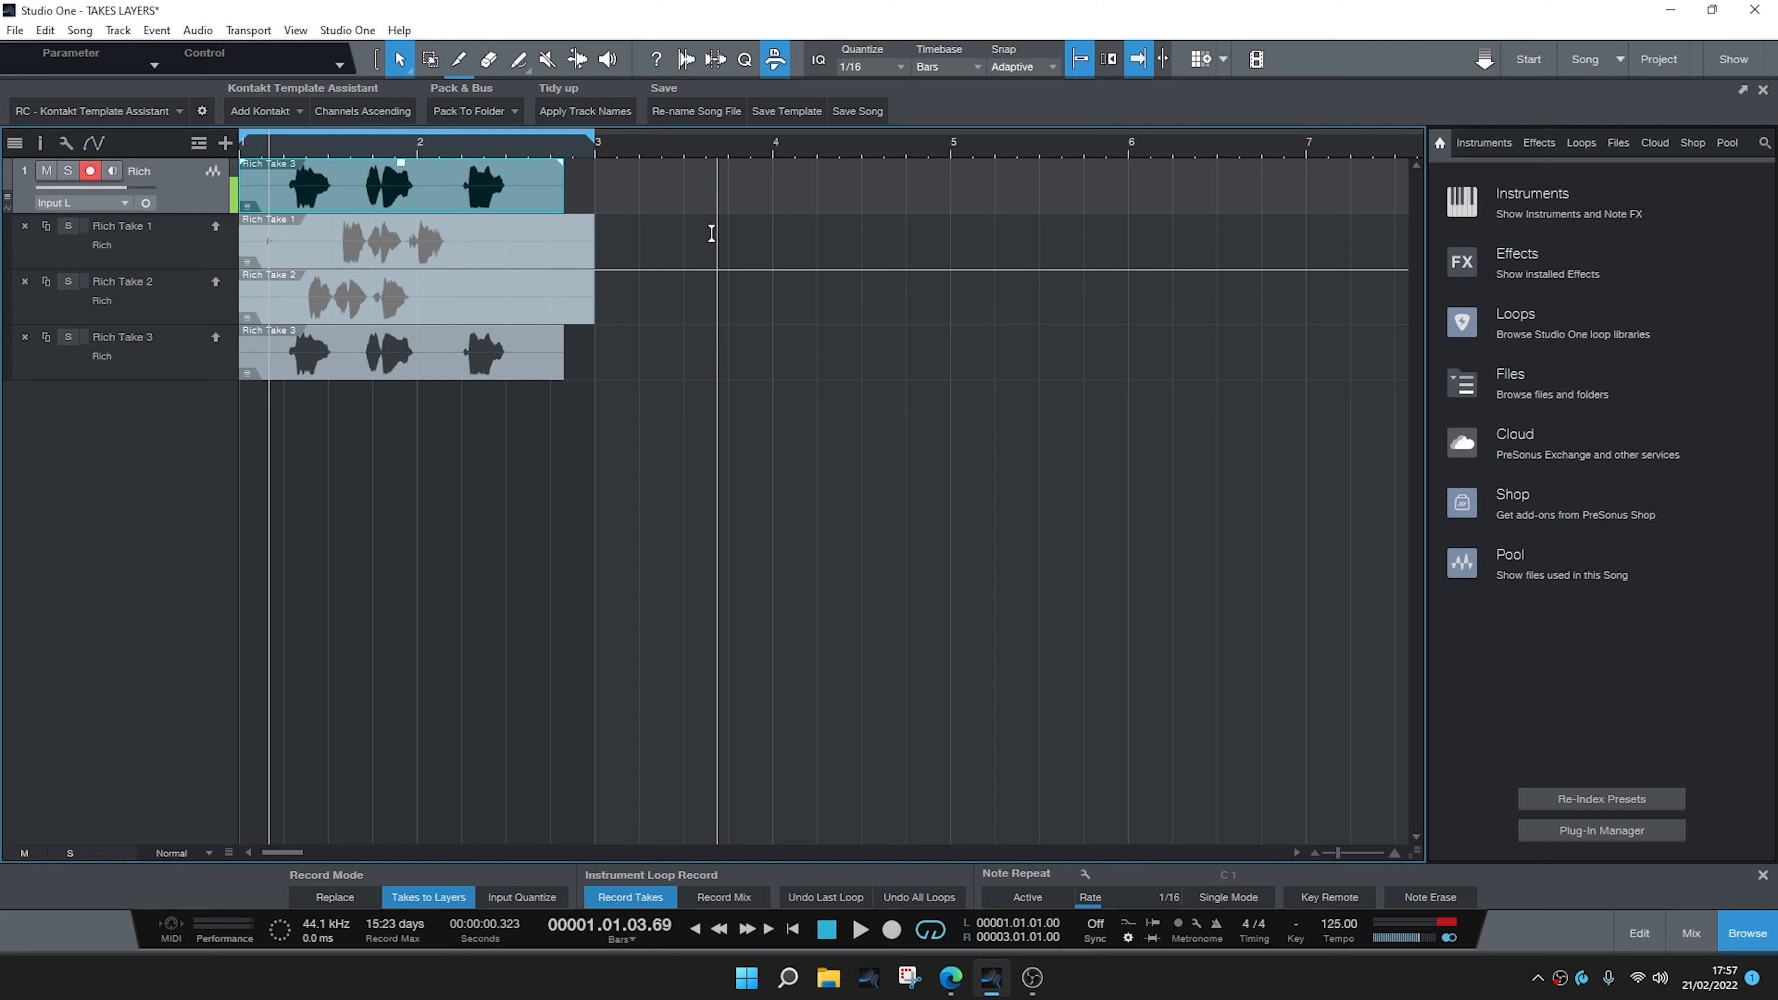
# - Change the recorded track's colour to dark blue
pyautogui.click(626, 467)
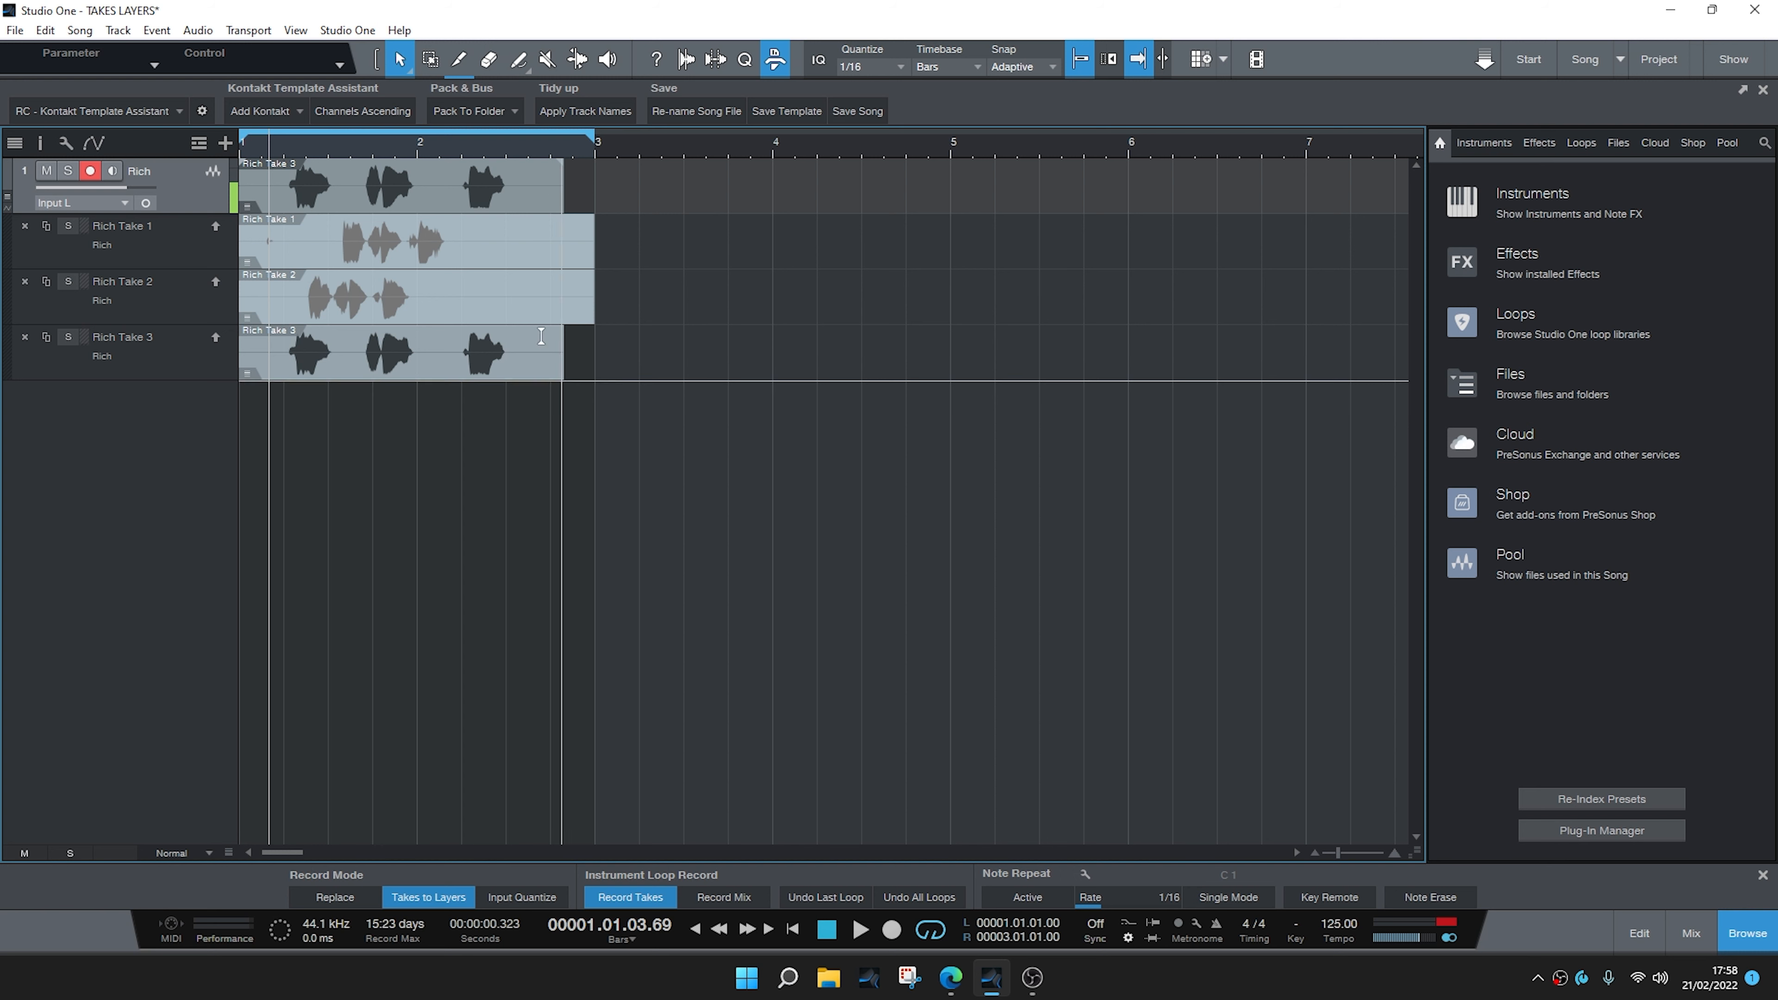
pyautogui.click(461, 199)
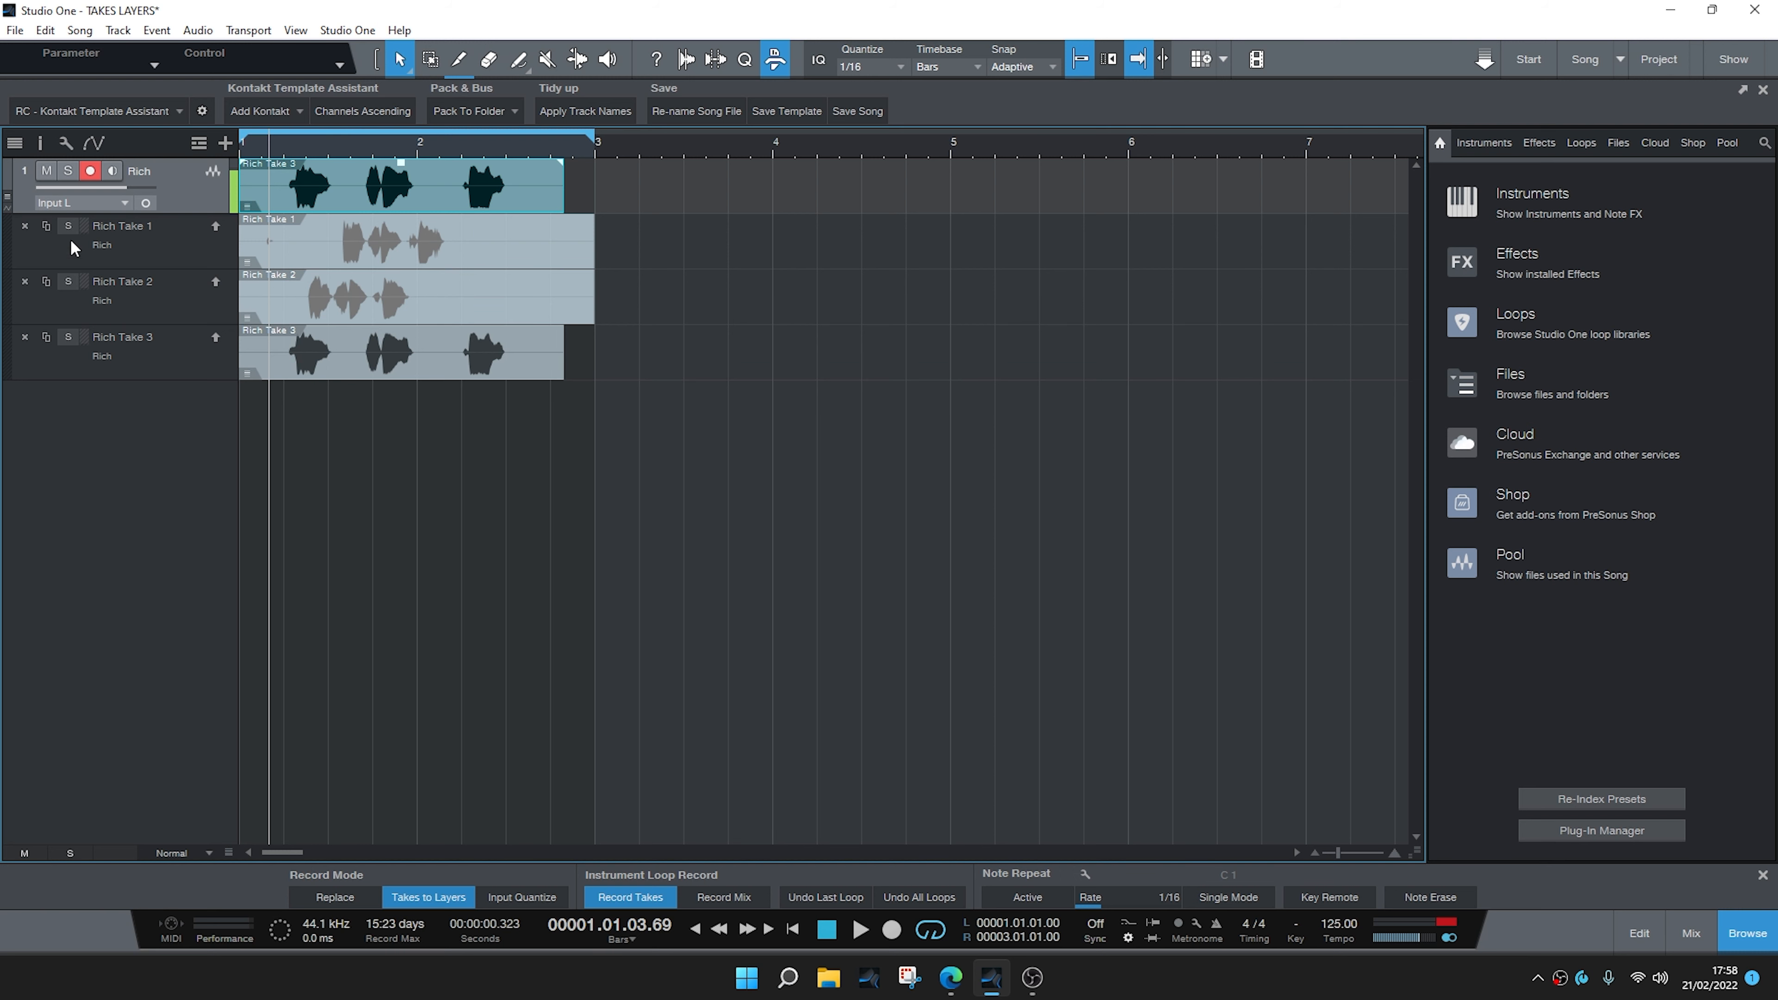
pyautogui.click(12, 182)
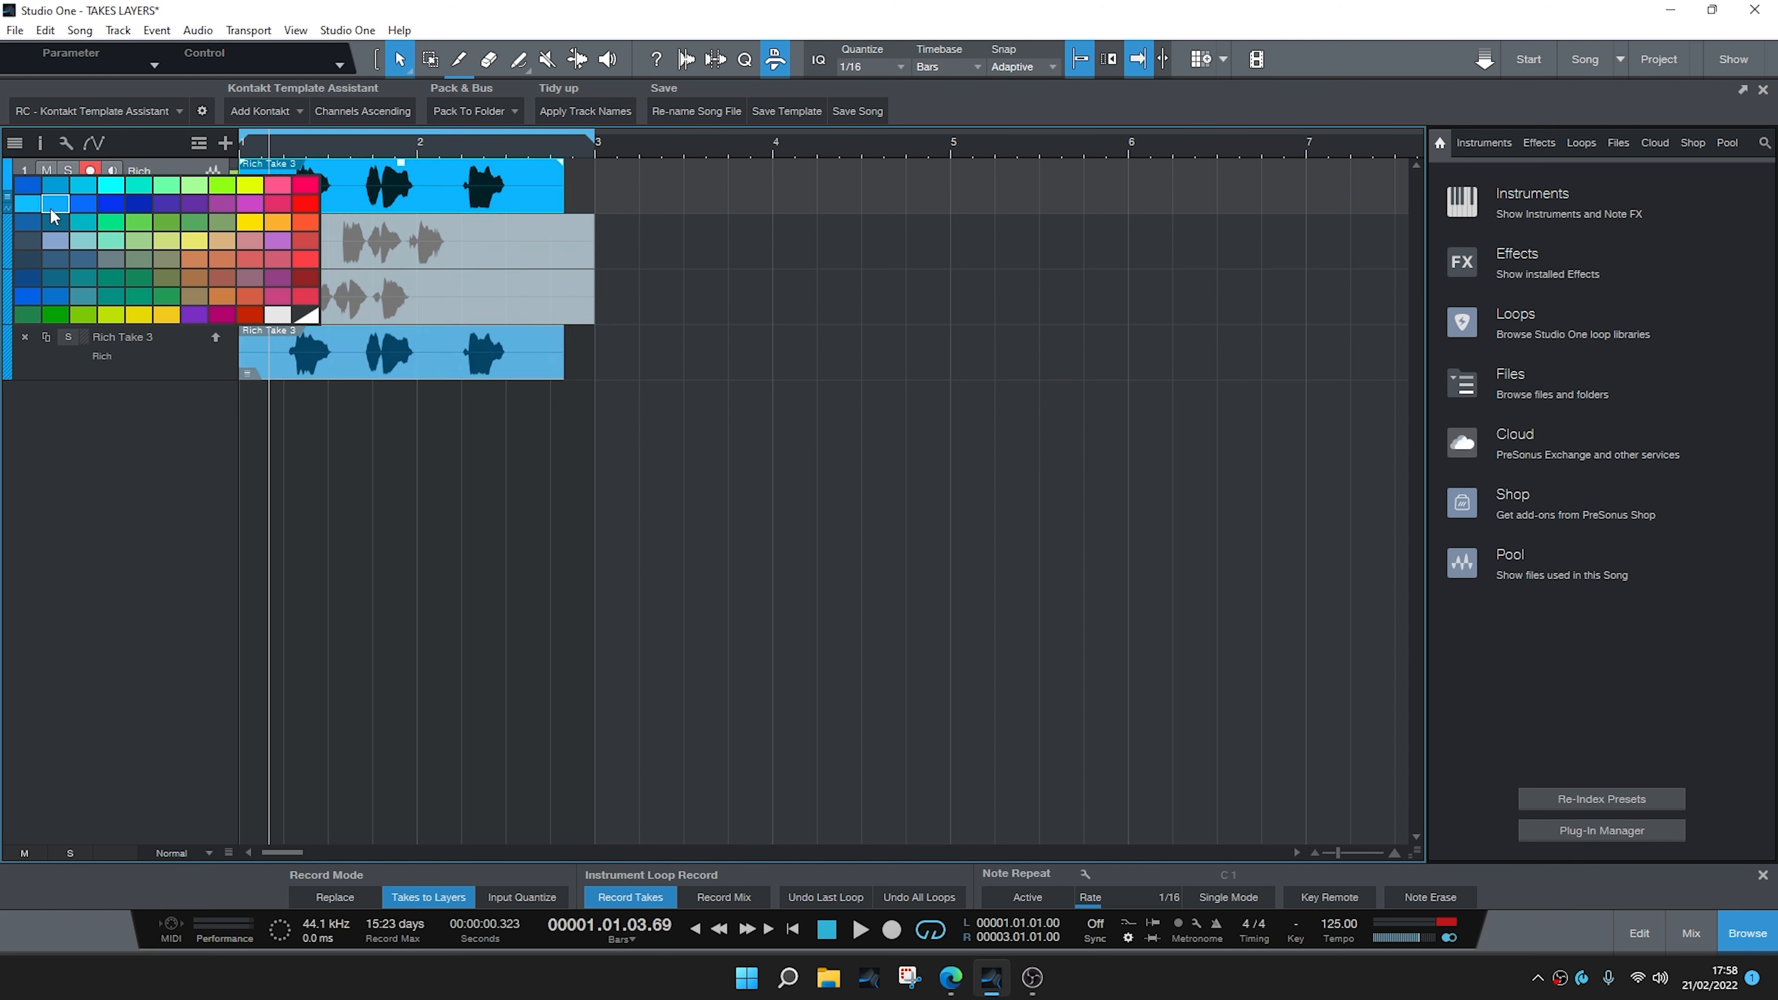
pyautogui.click(35, 227)
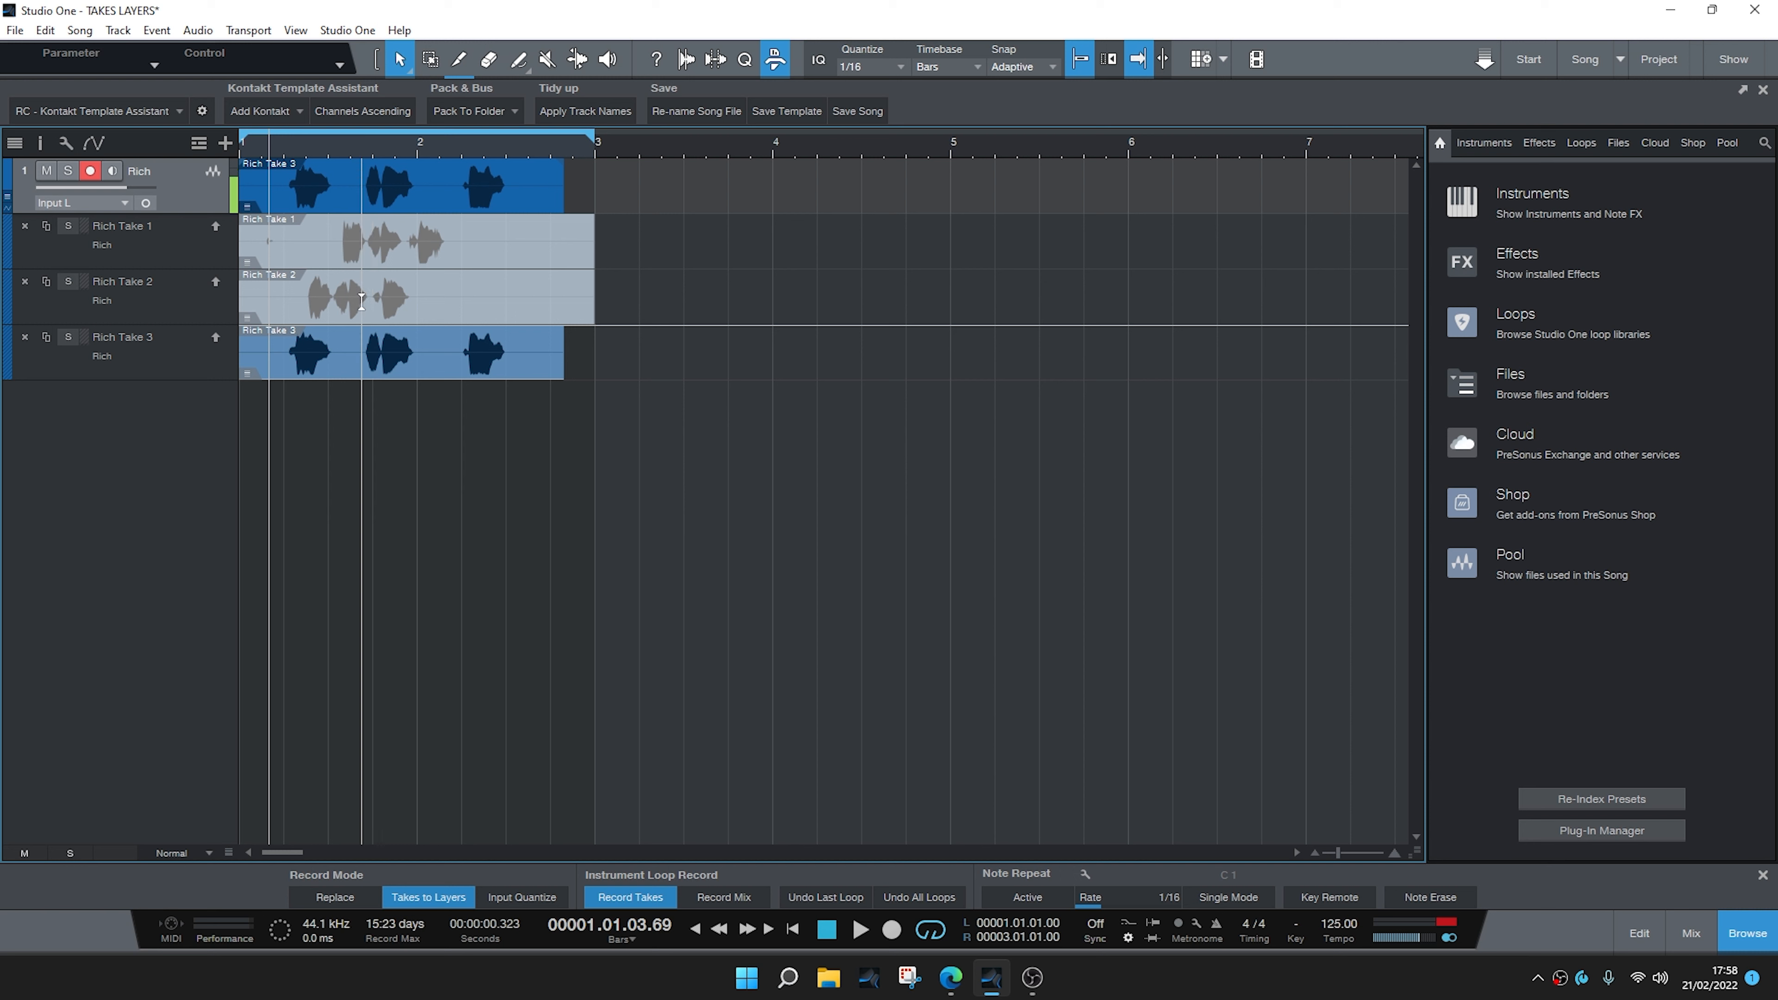
# - Activate the recorded take layers in turn in the main lane, finishing with Take 3
pyautogui.click(216, 281)
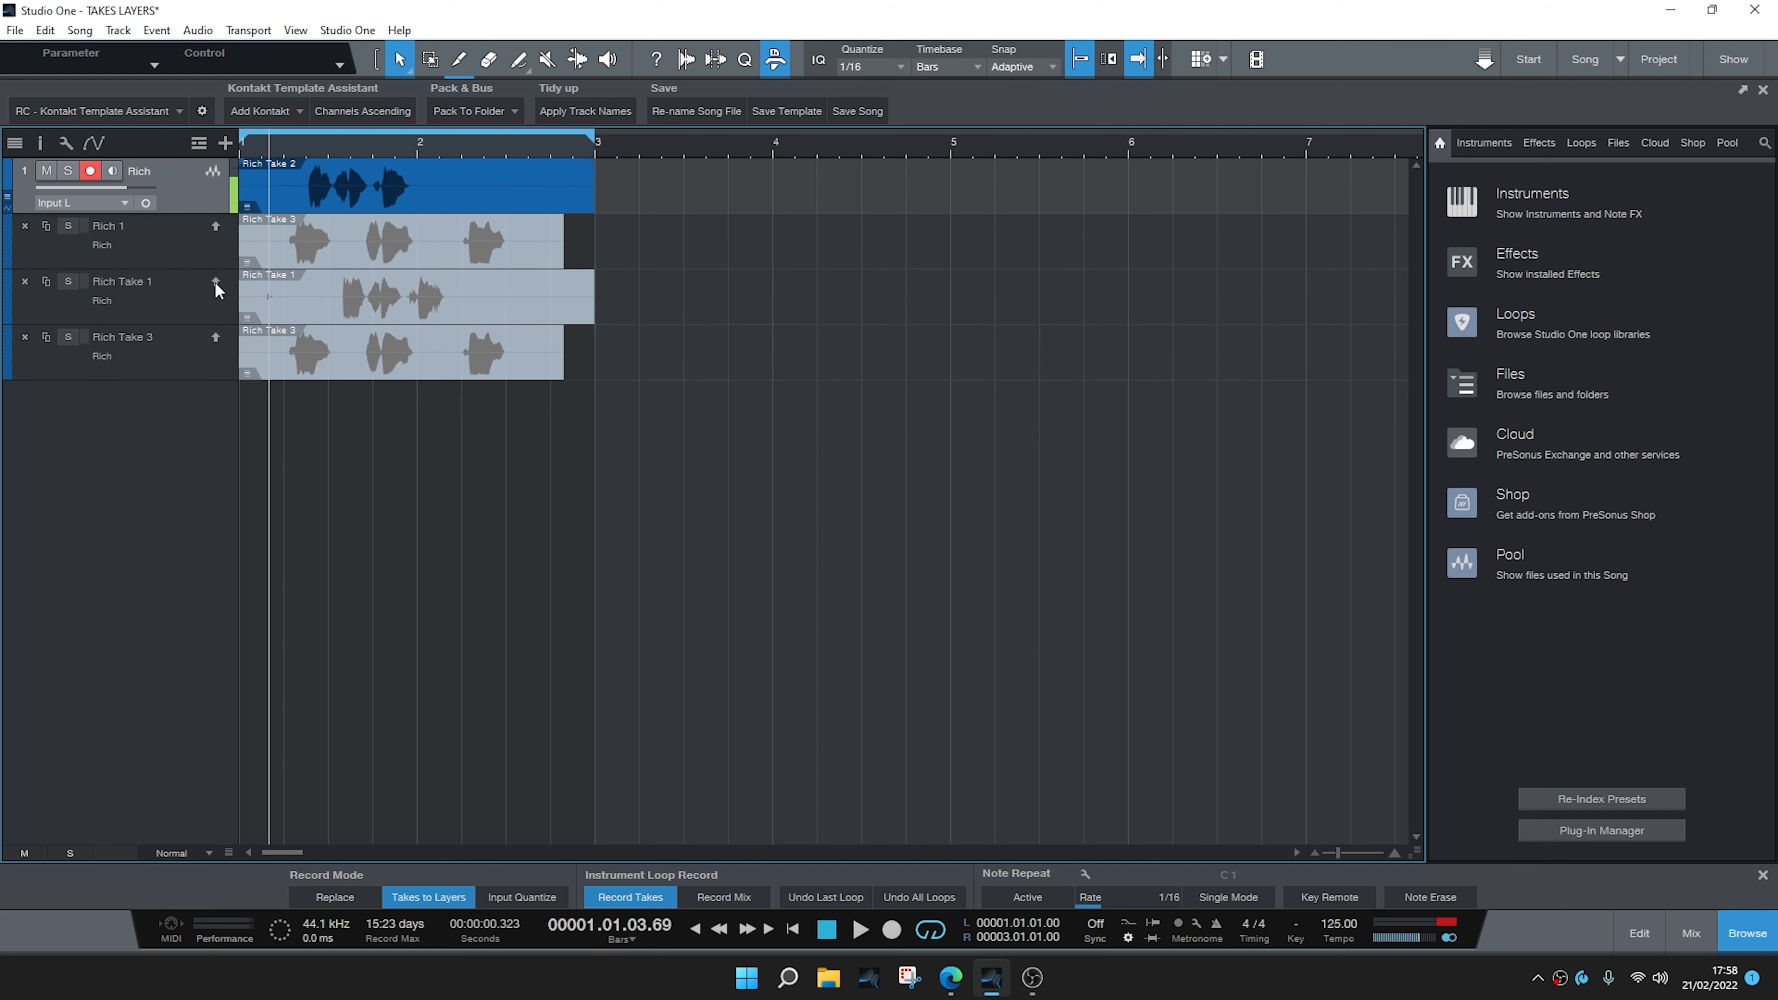
pyautogui.click(217, 229)
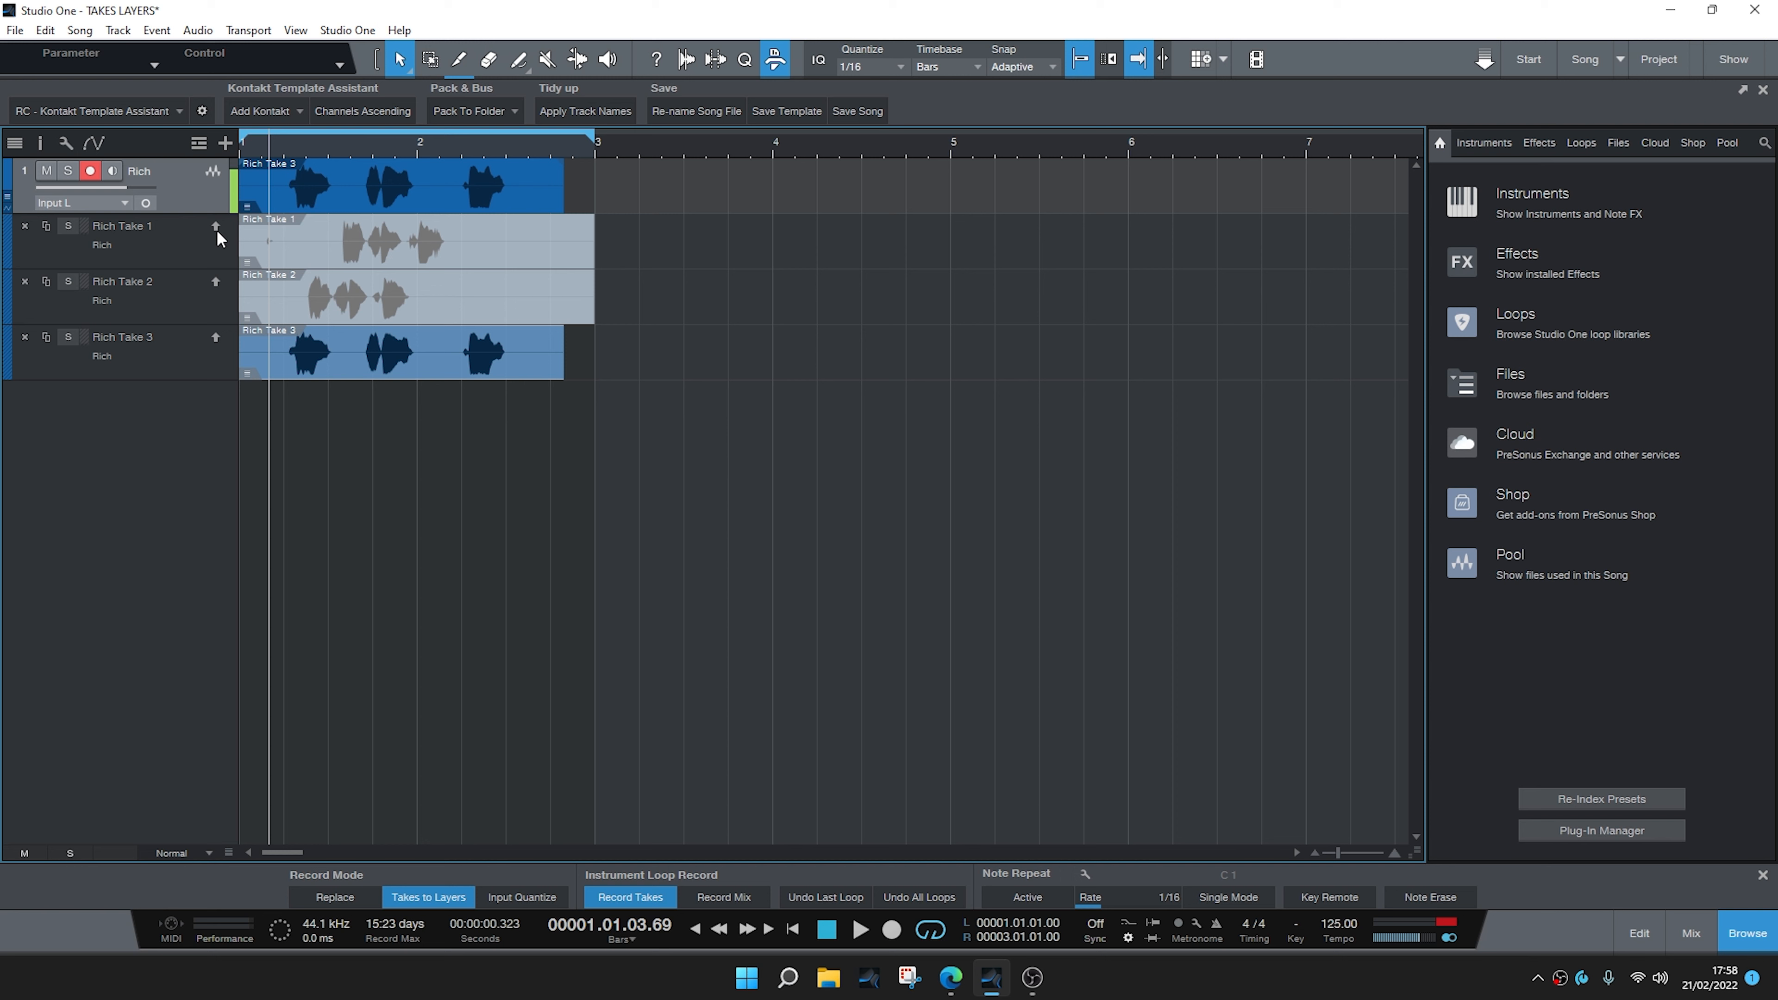
pyautogui.click(218, 340)
pyautogui.click(218, 340)
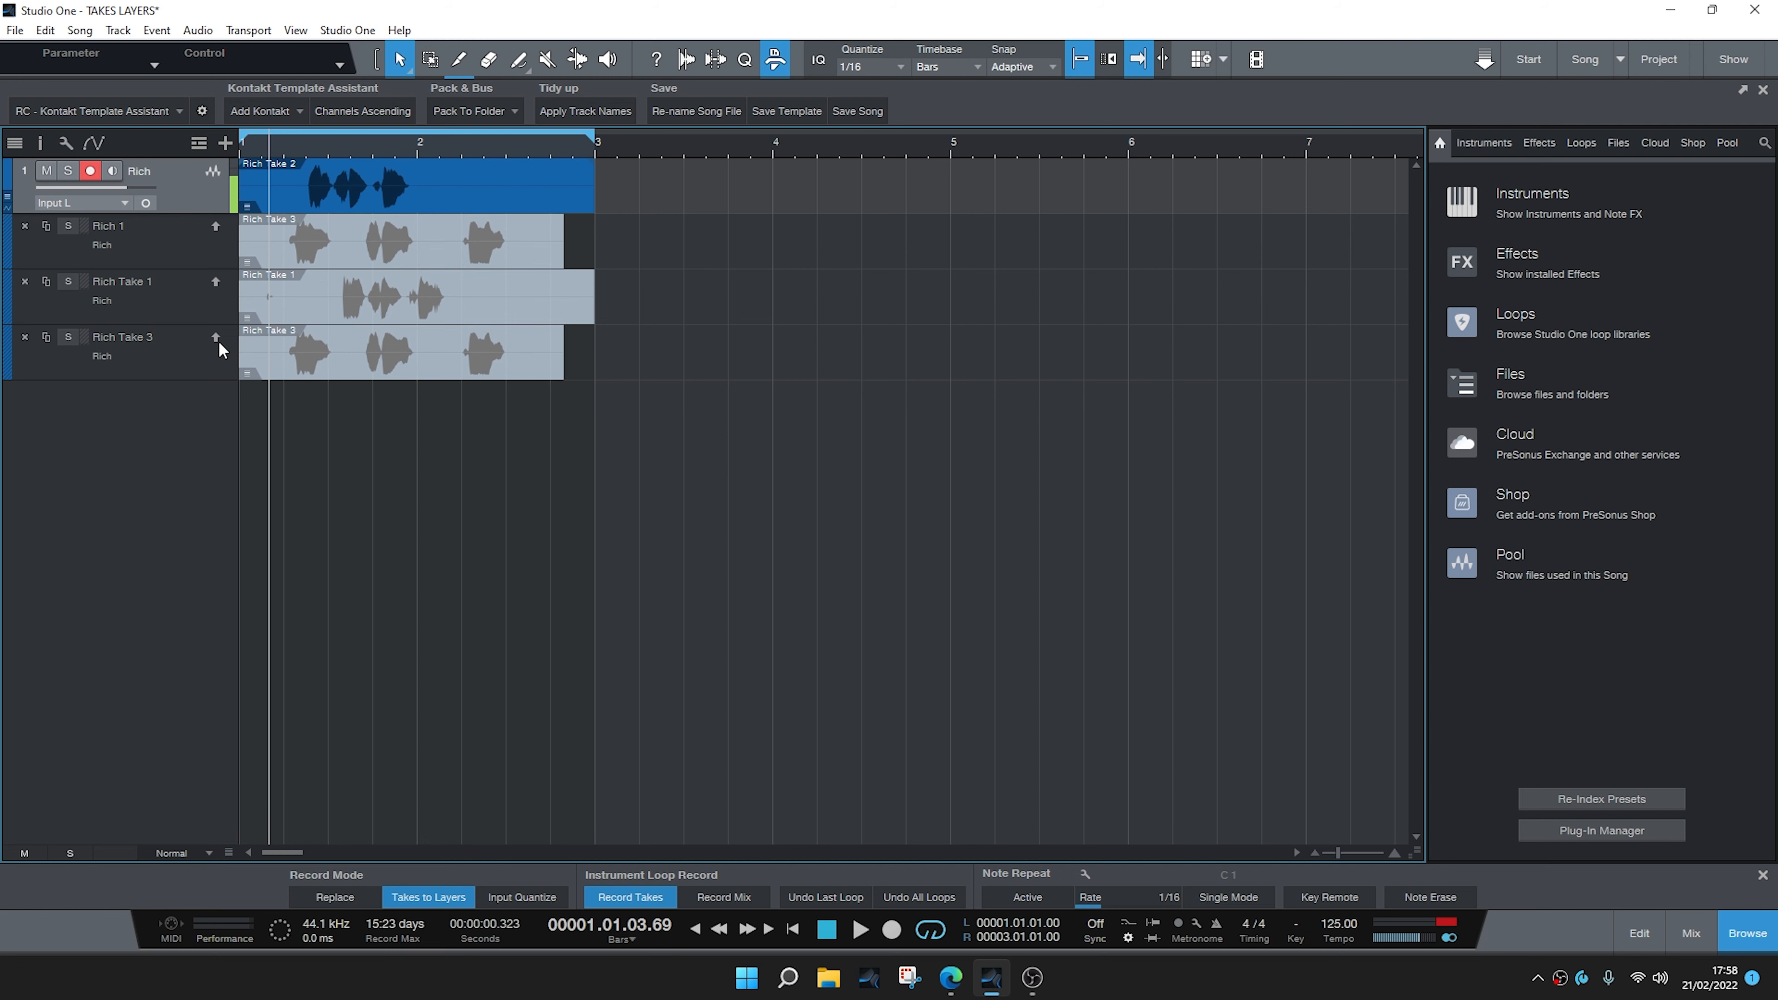
pyautogui.click(218, 338)
pyautogui.click(219, 340)
pyautogui.click(218, 341)
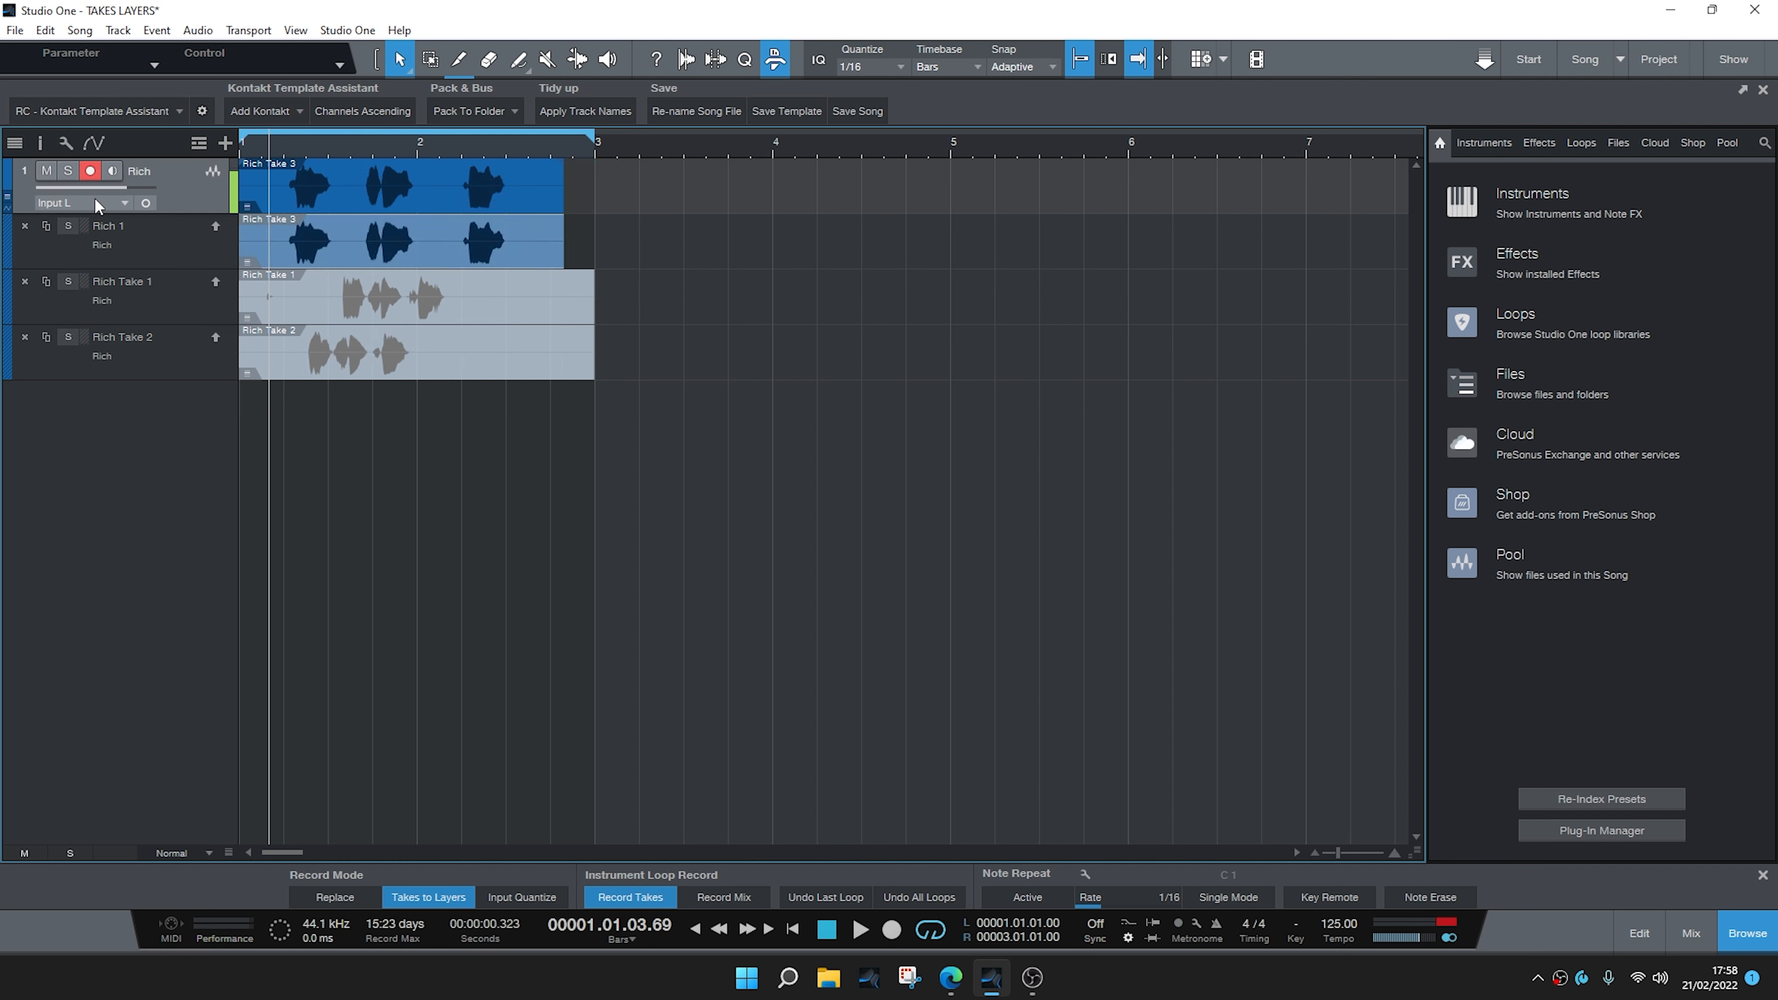
# - Play the loop while activating Take 1, Take 2 and Take 3 in the main lane
pyautogui.click(68, 172)
pyautogui.click(64, 171)
pyautogui.press('space')
pyautogui.click(215, 281)
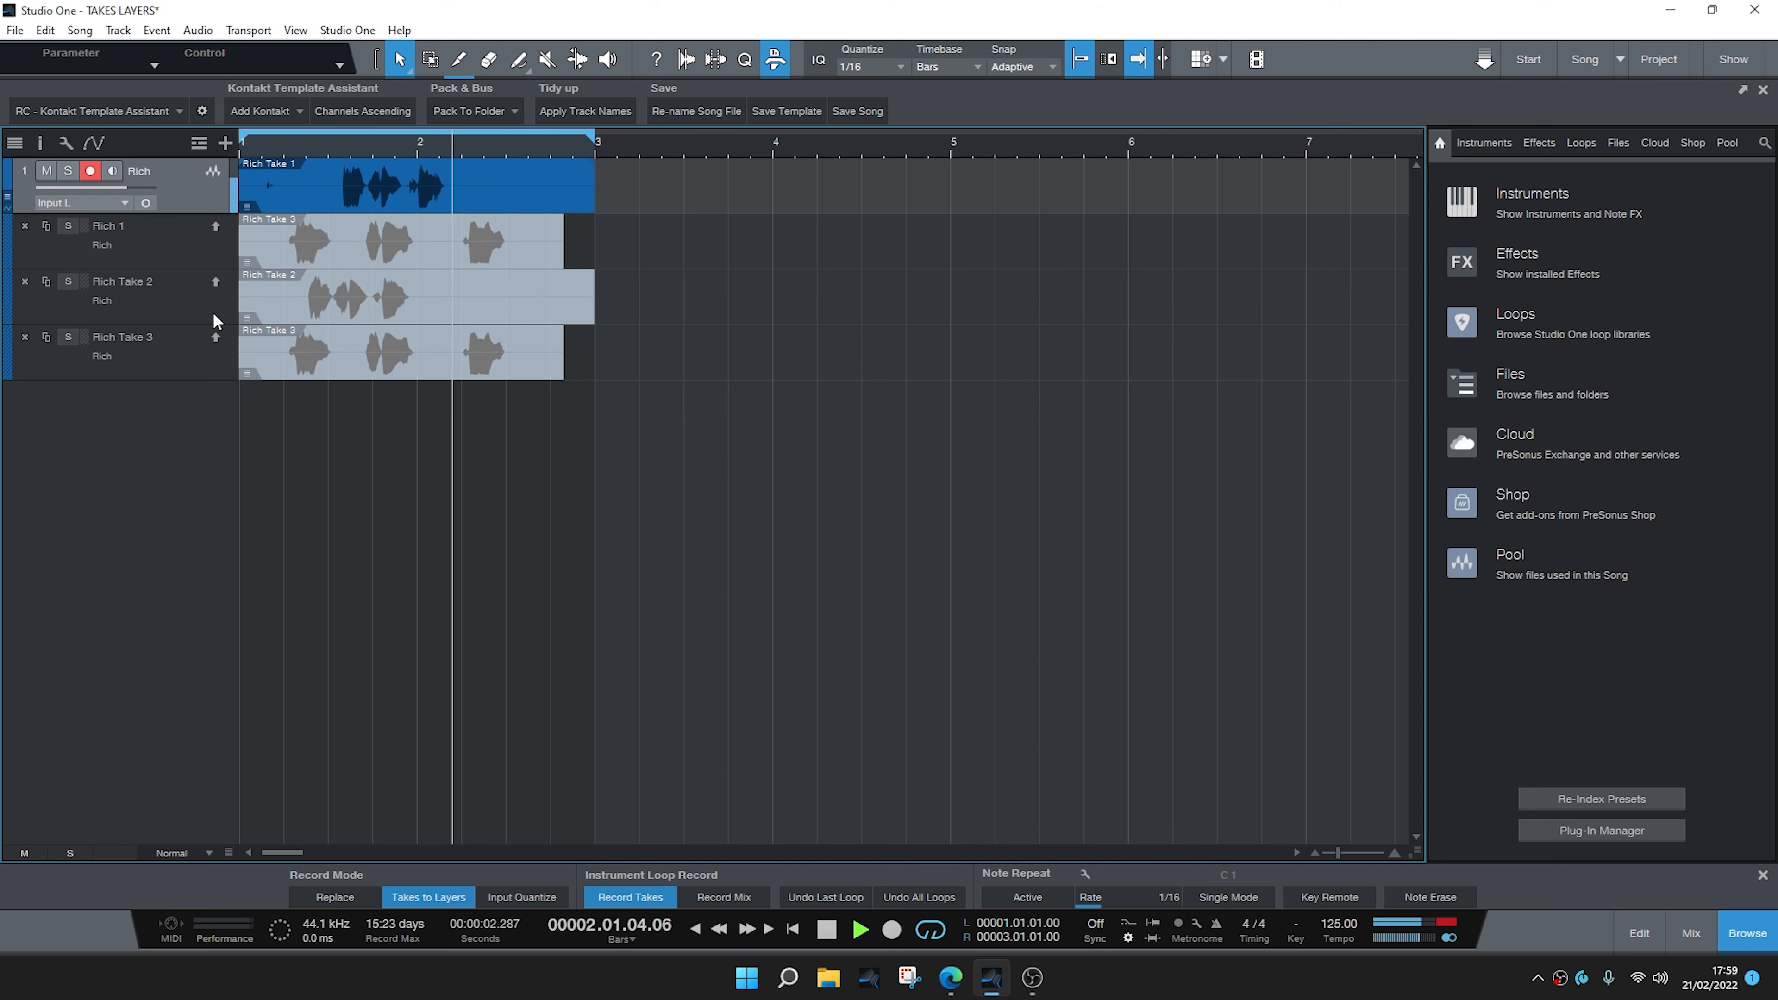
pyautogui.click(216, 282)
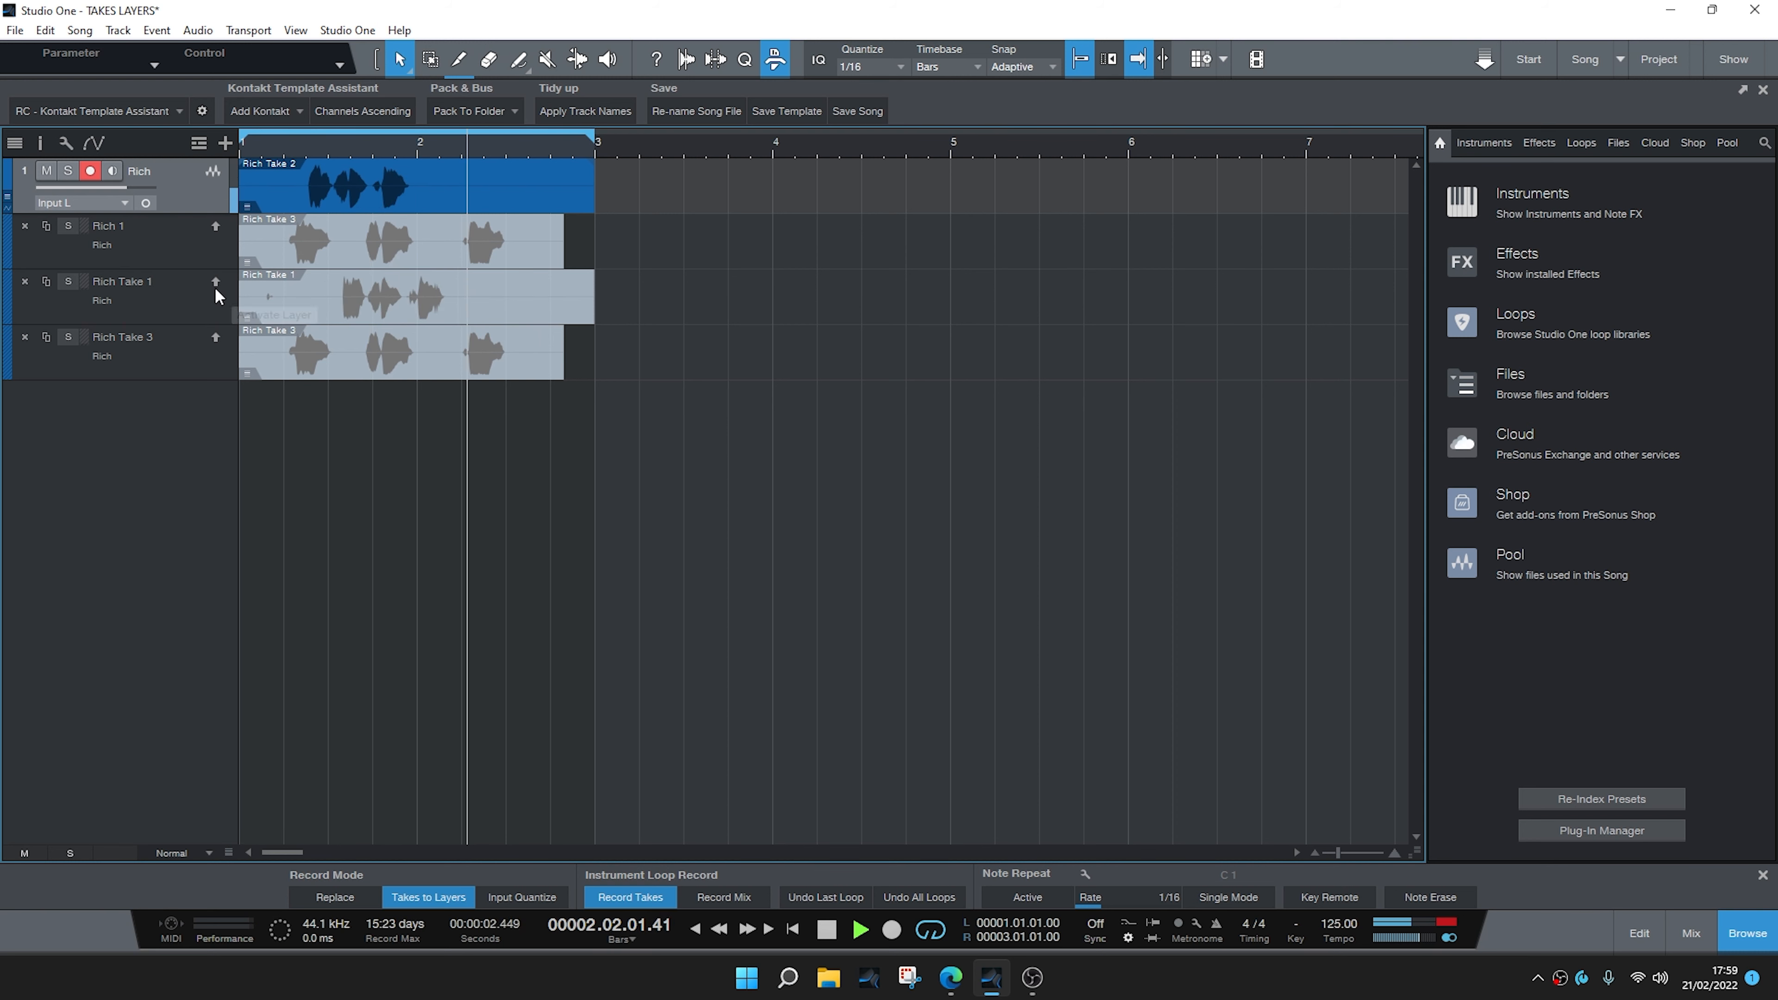
pyautogui.click(214, 338)
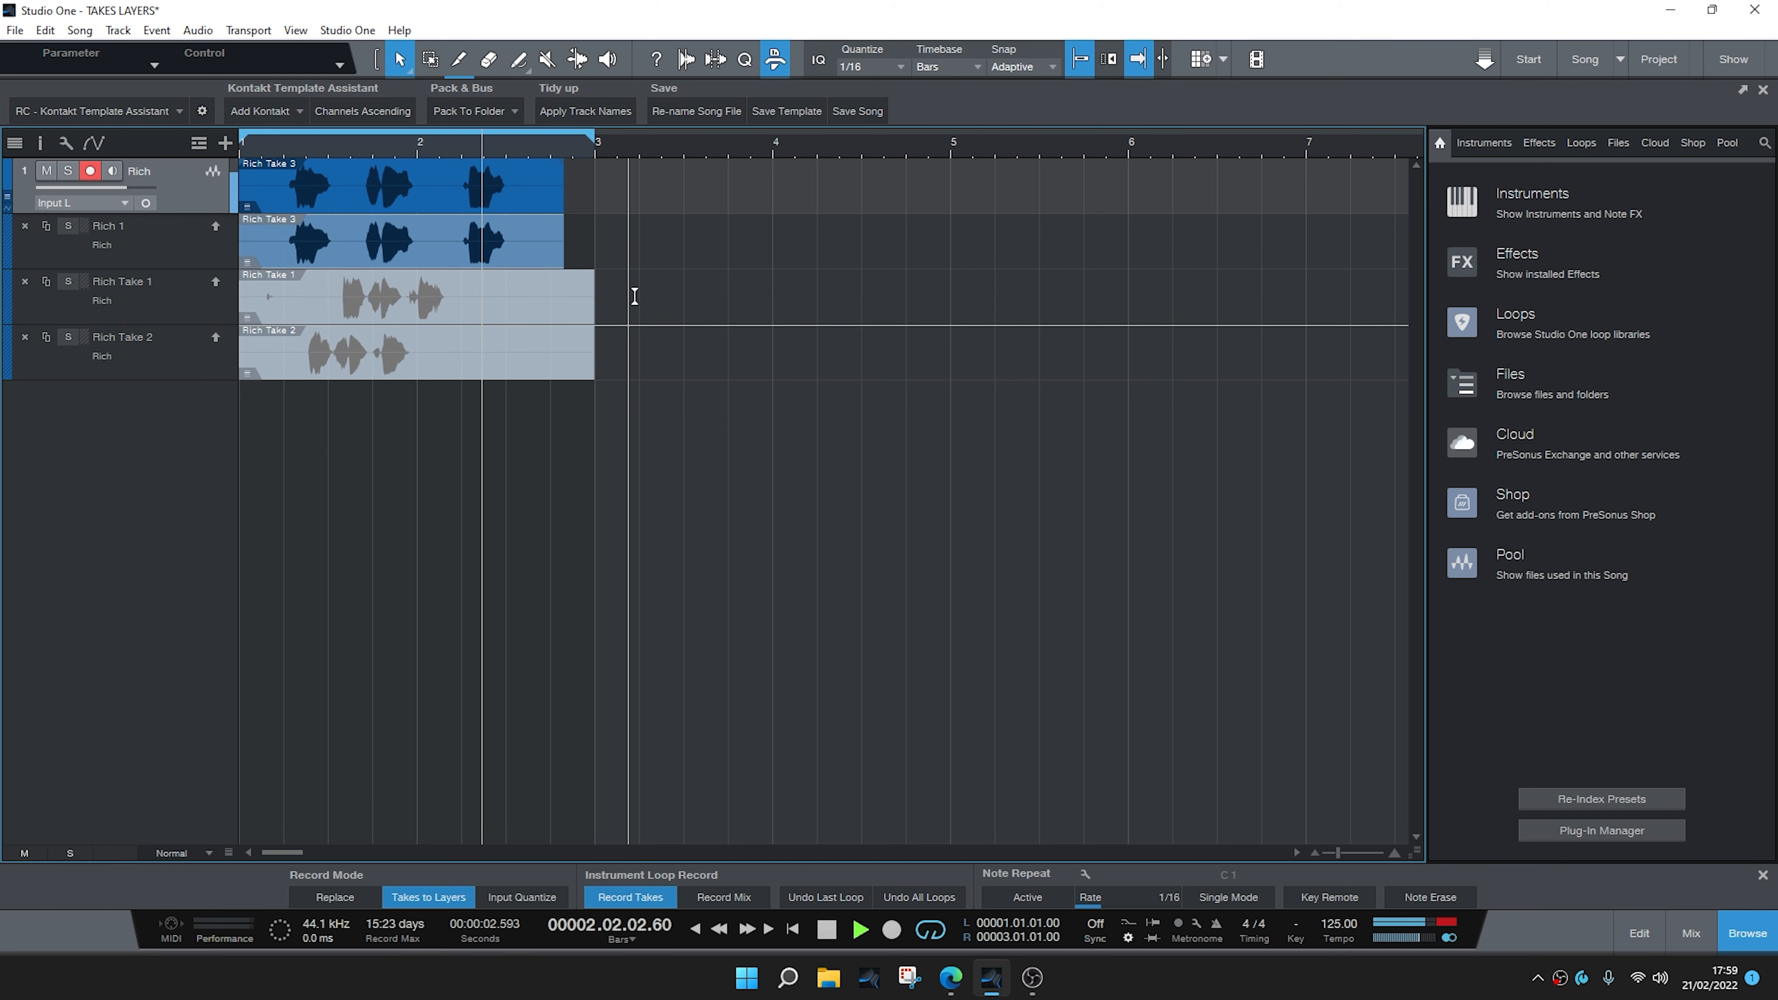
pyautogui.press('space')
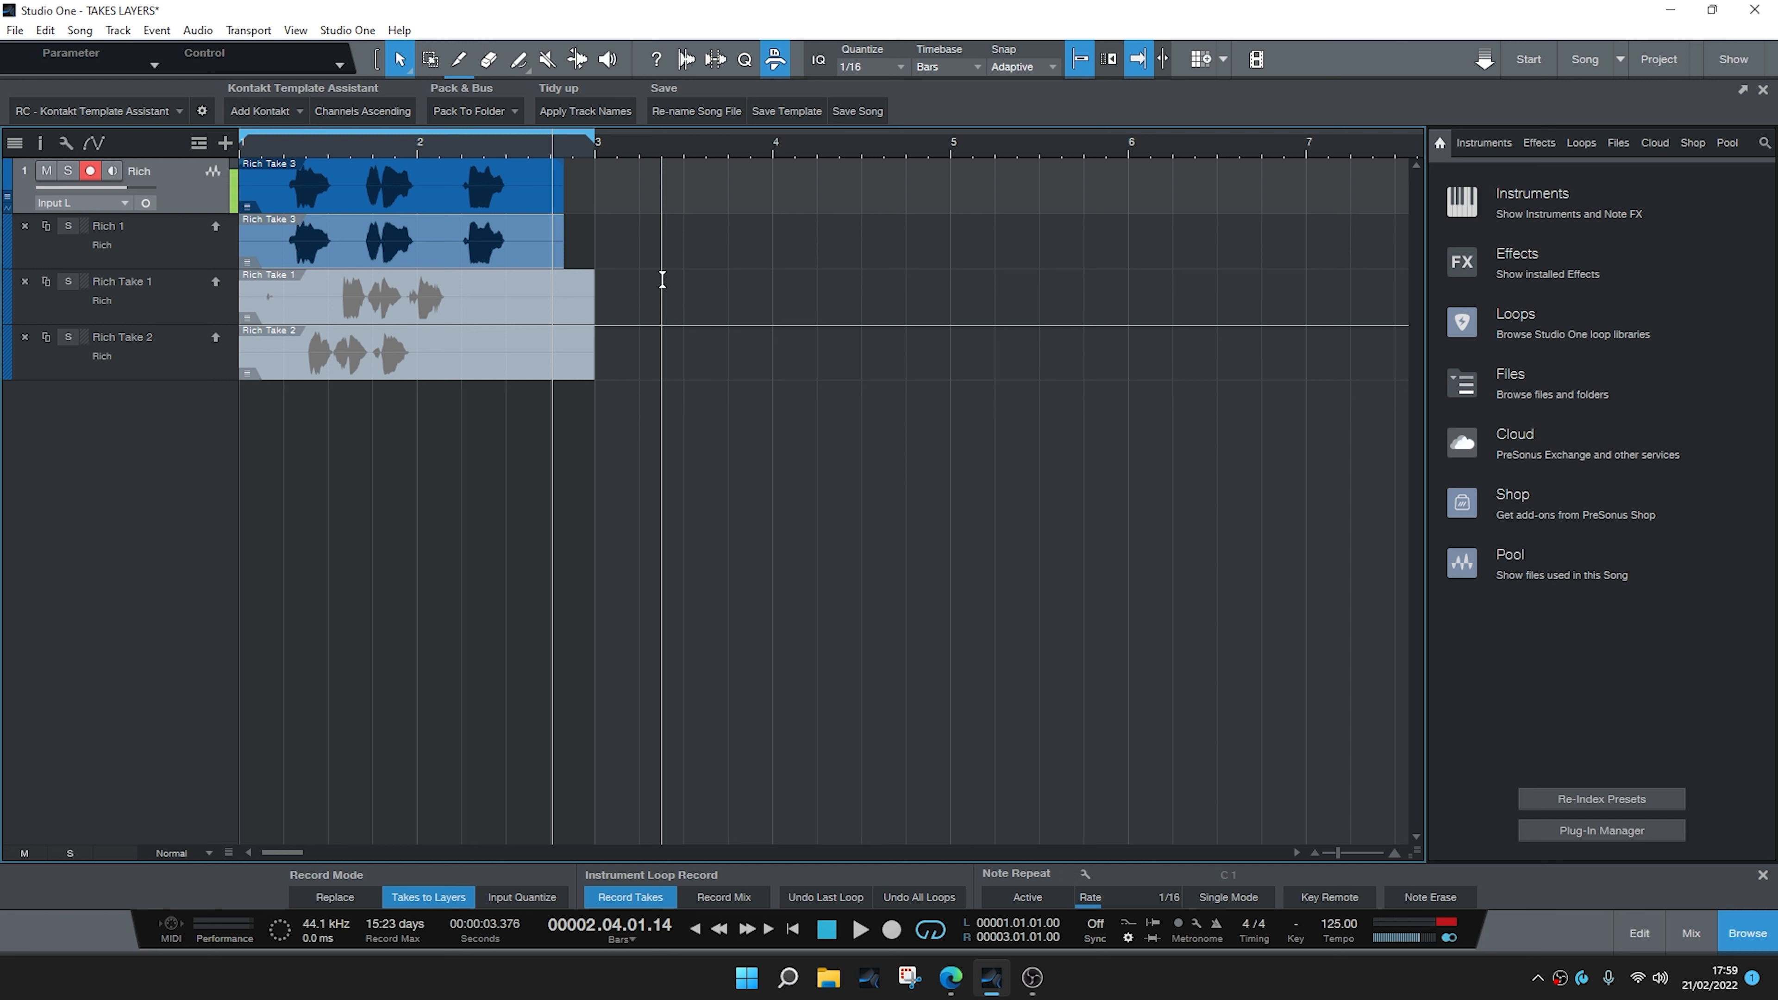
pyautogui.click(165, 354)
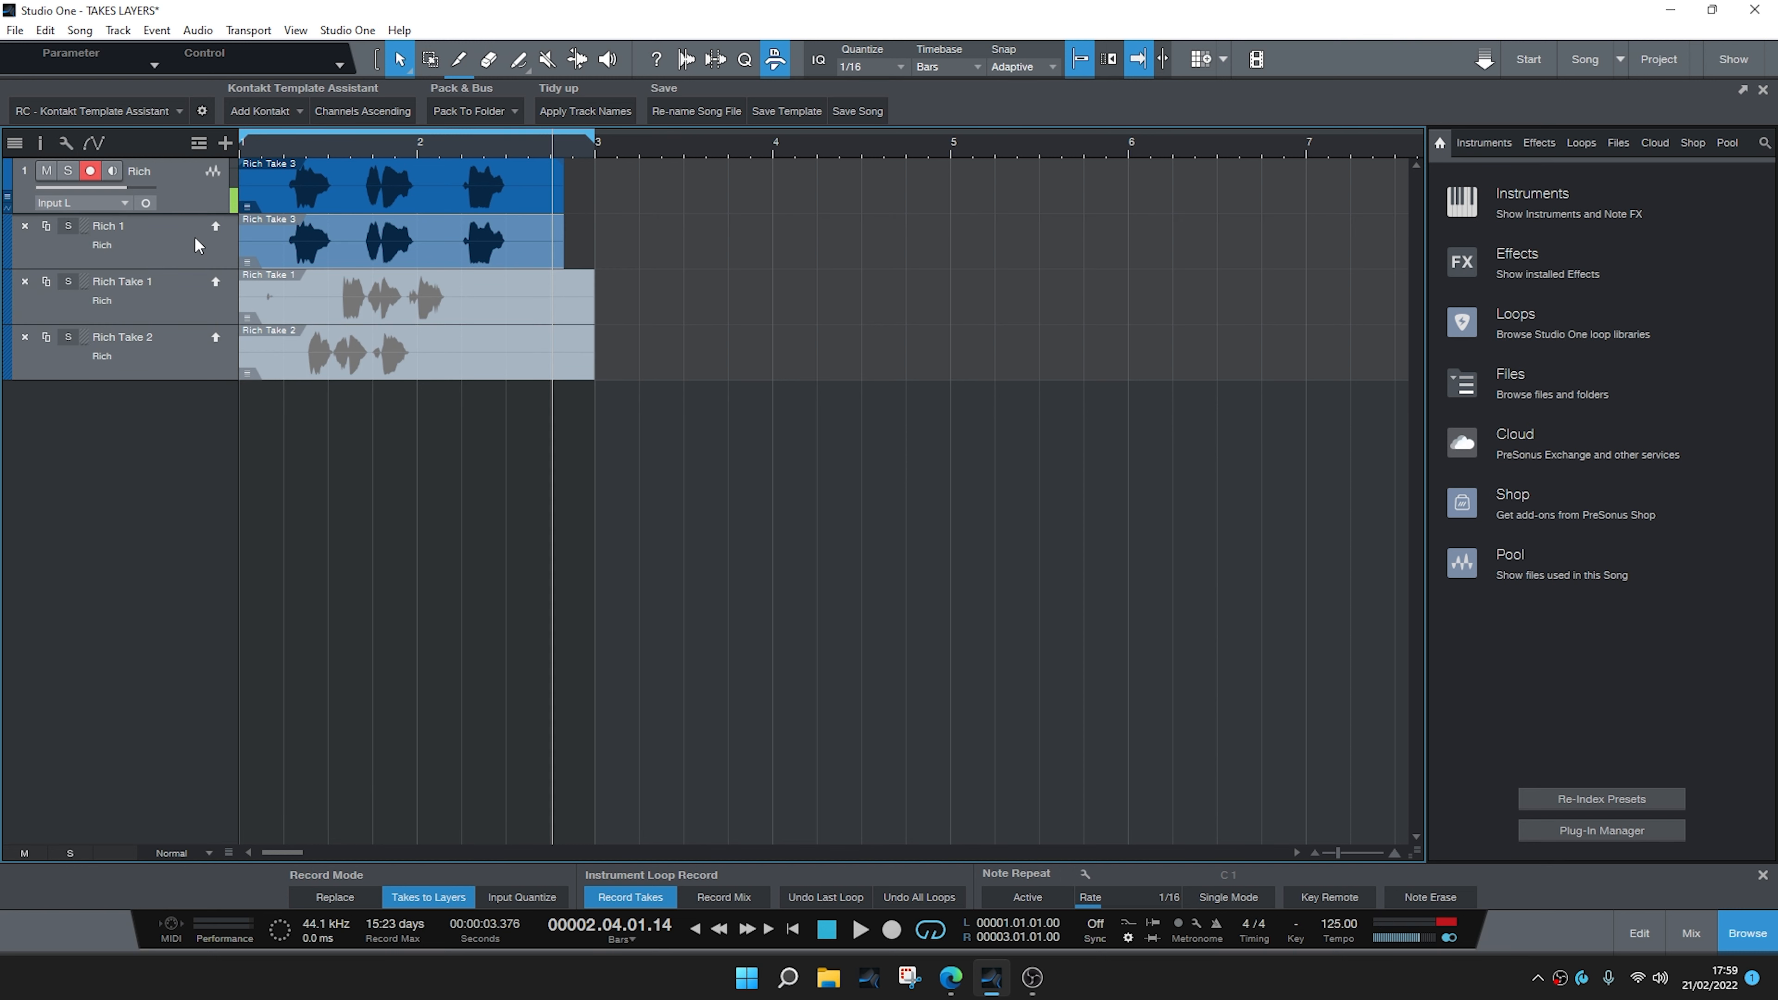
pyautogui.rightClick(208, 201)
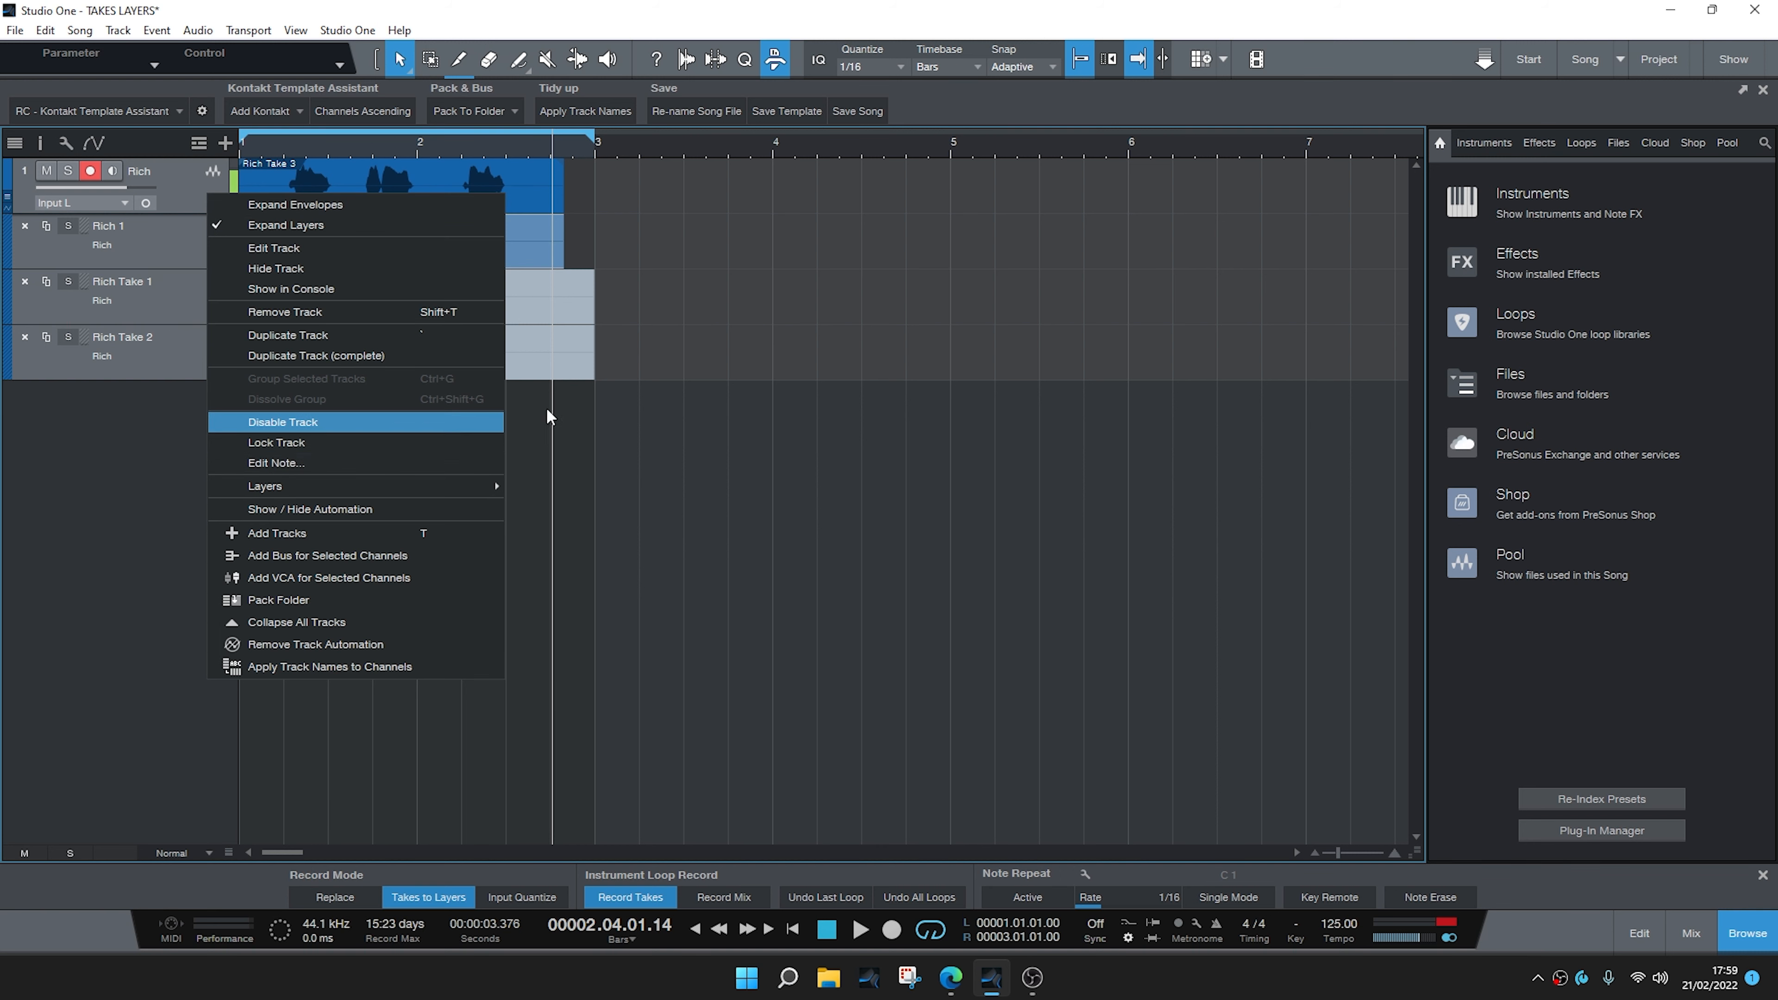
pyautogui.click(698, 399)
# - Select the Take 3 event in the main lane and examine its layer and take choices
pyautogui.moveTo(962, 546); pyautogui.dragTo(238, 158)
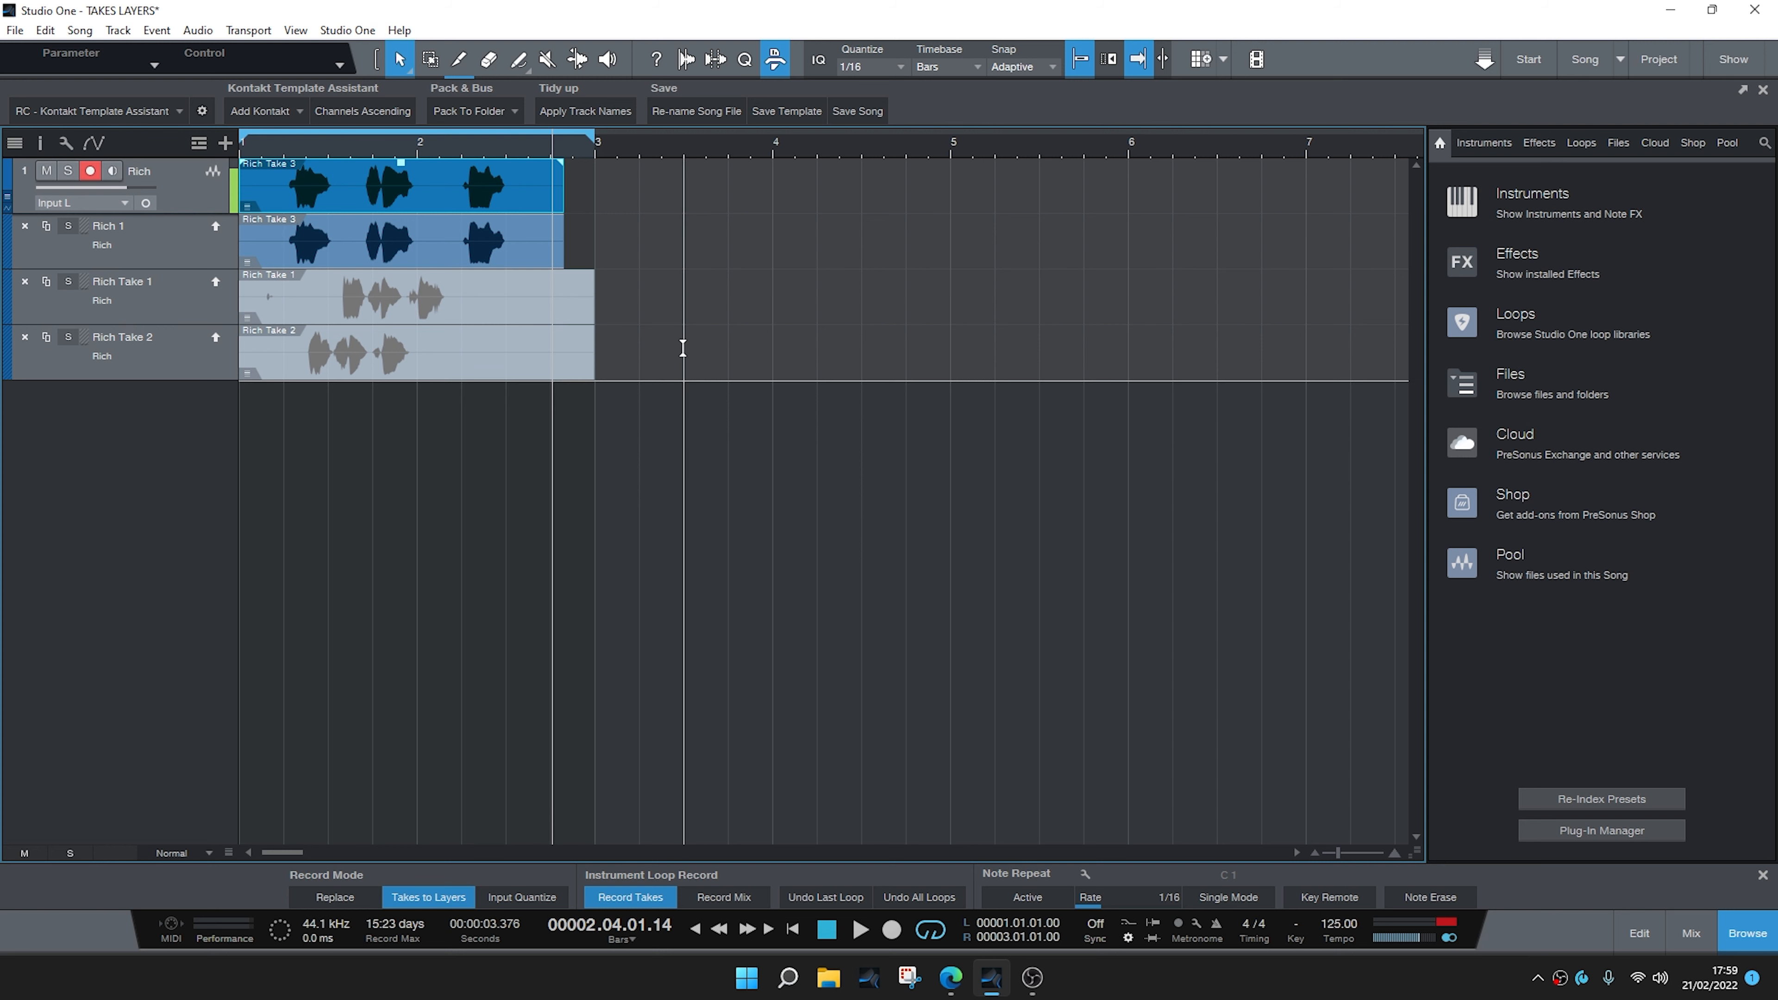
pyautogui.moveTo(872, 190); pyautogui.dragTo(180, 343)
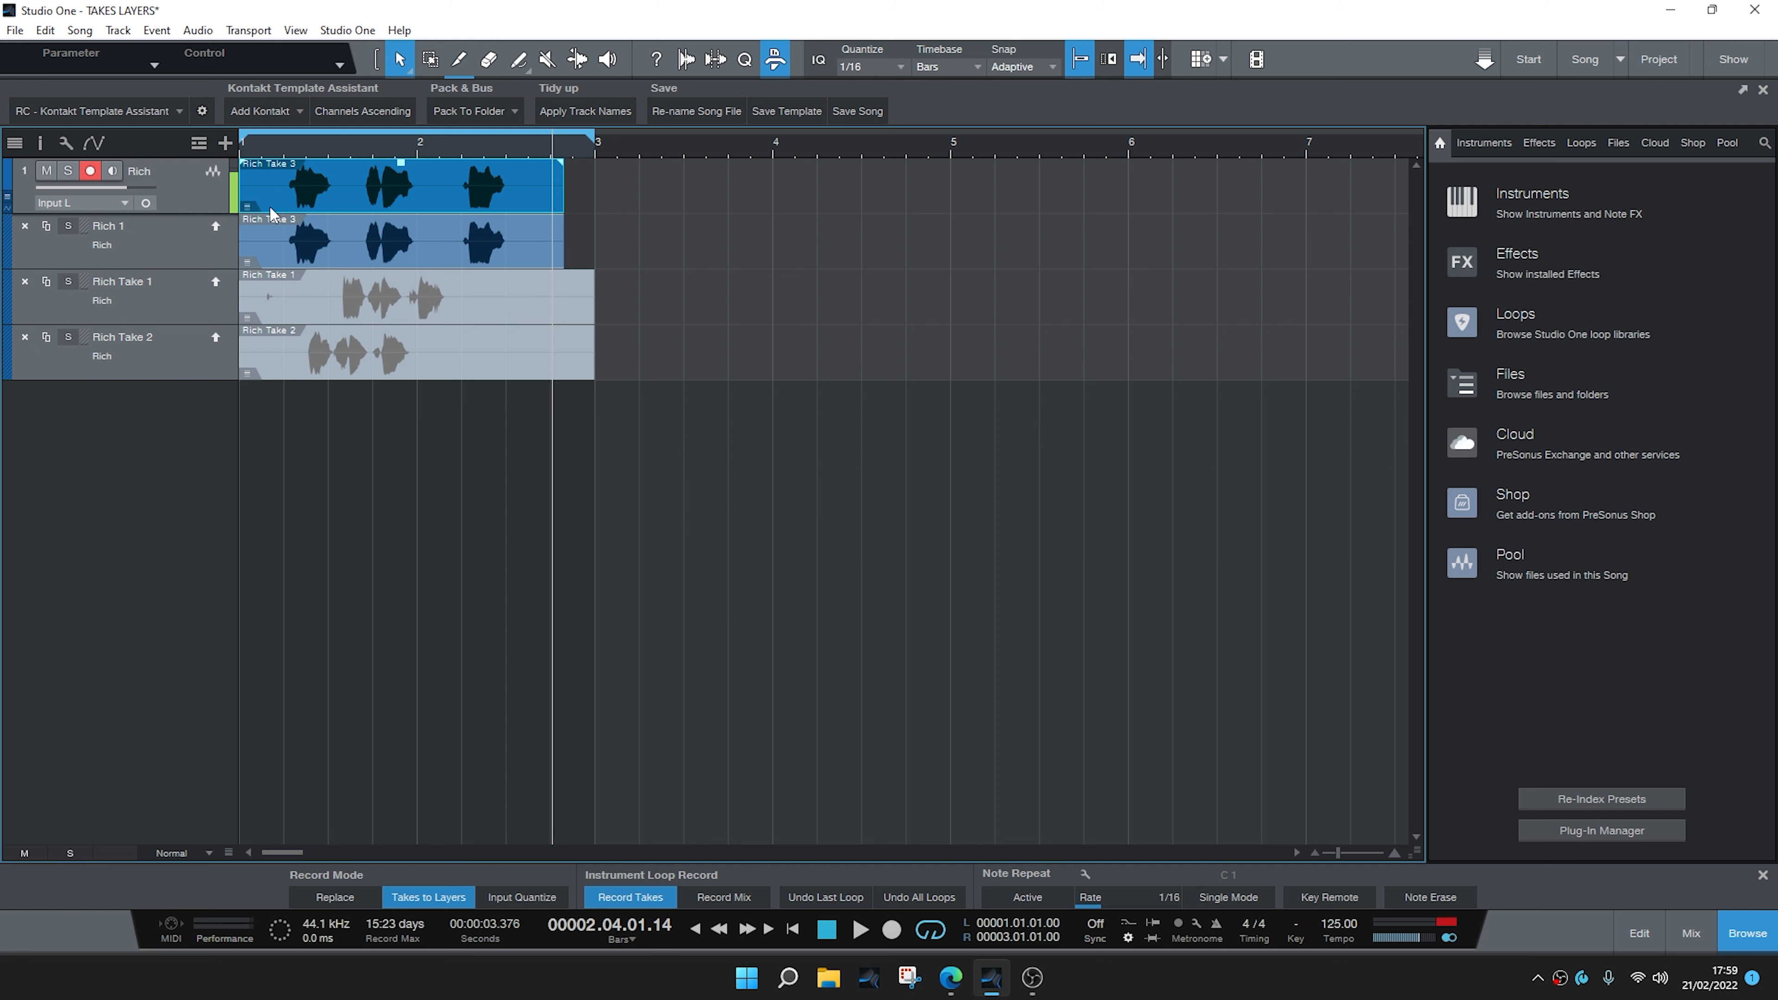
pyautogui.click(248, 208)
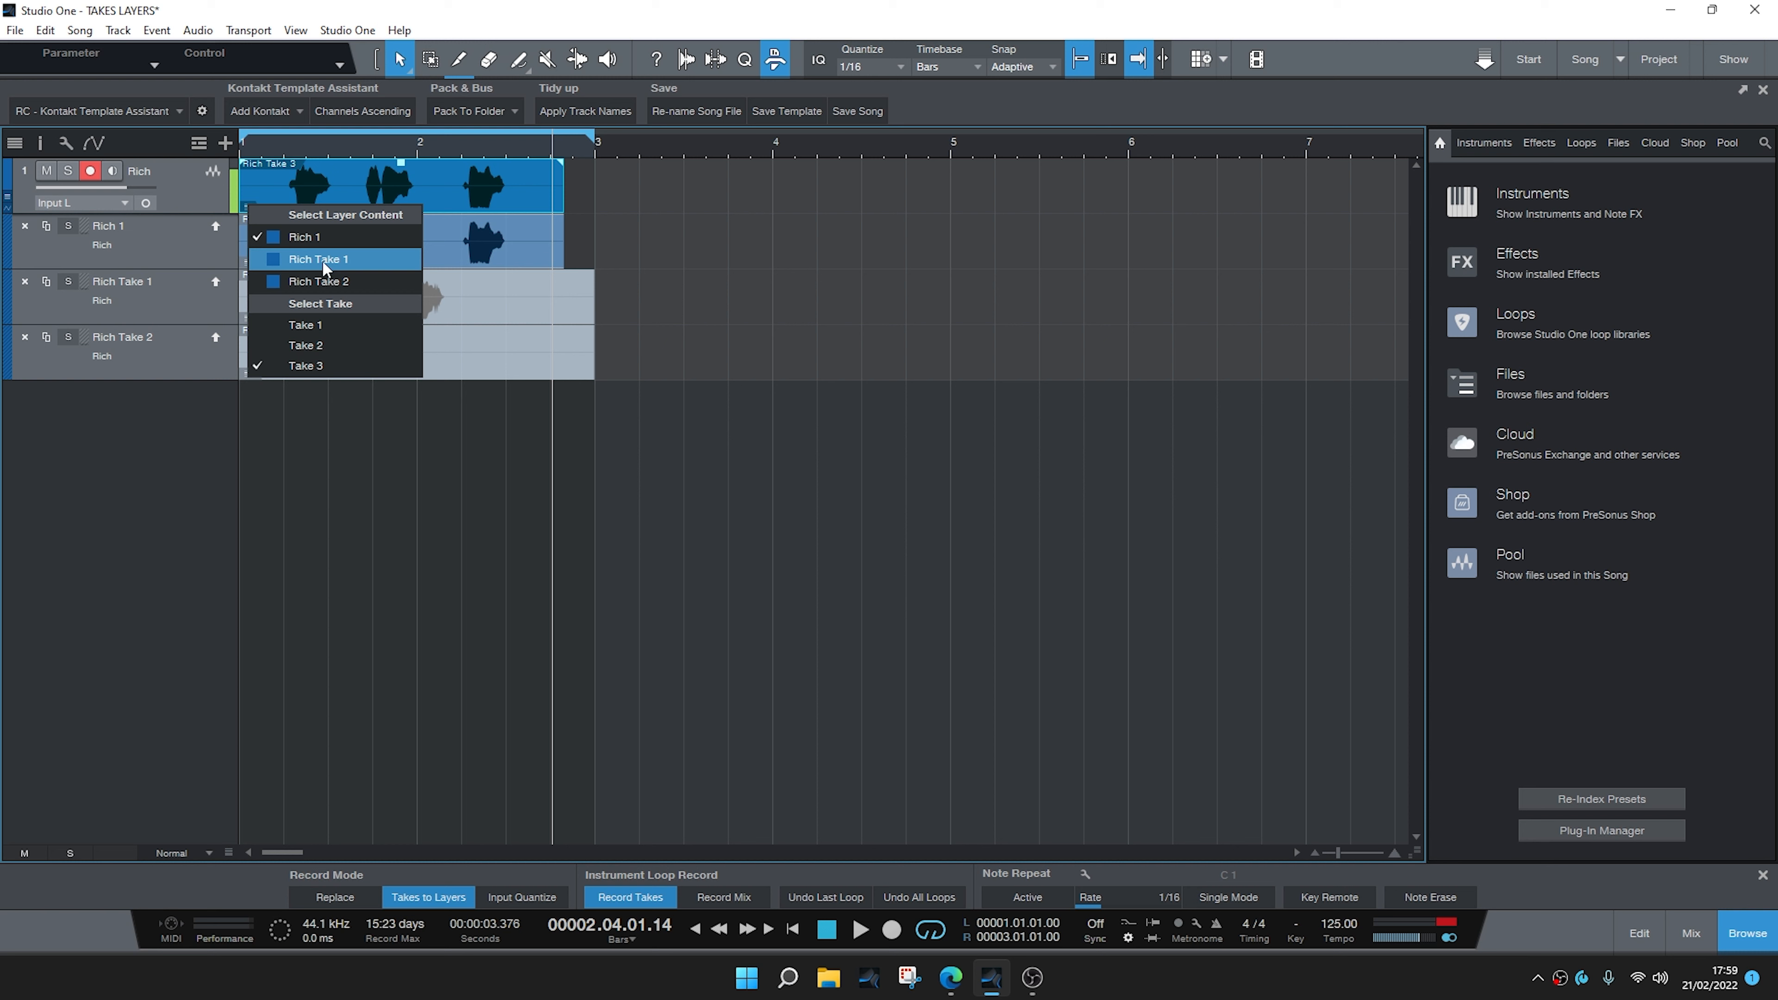
pyautogui.click(682, 246)
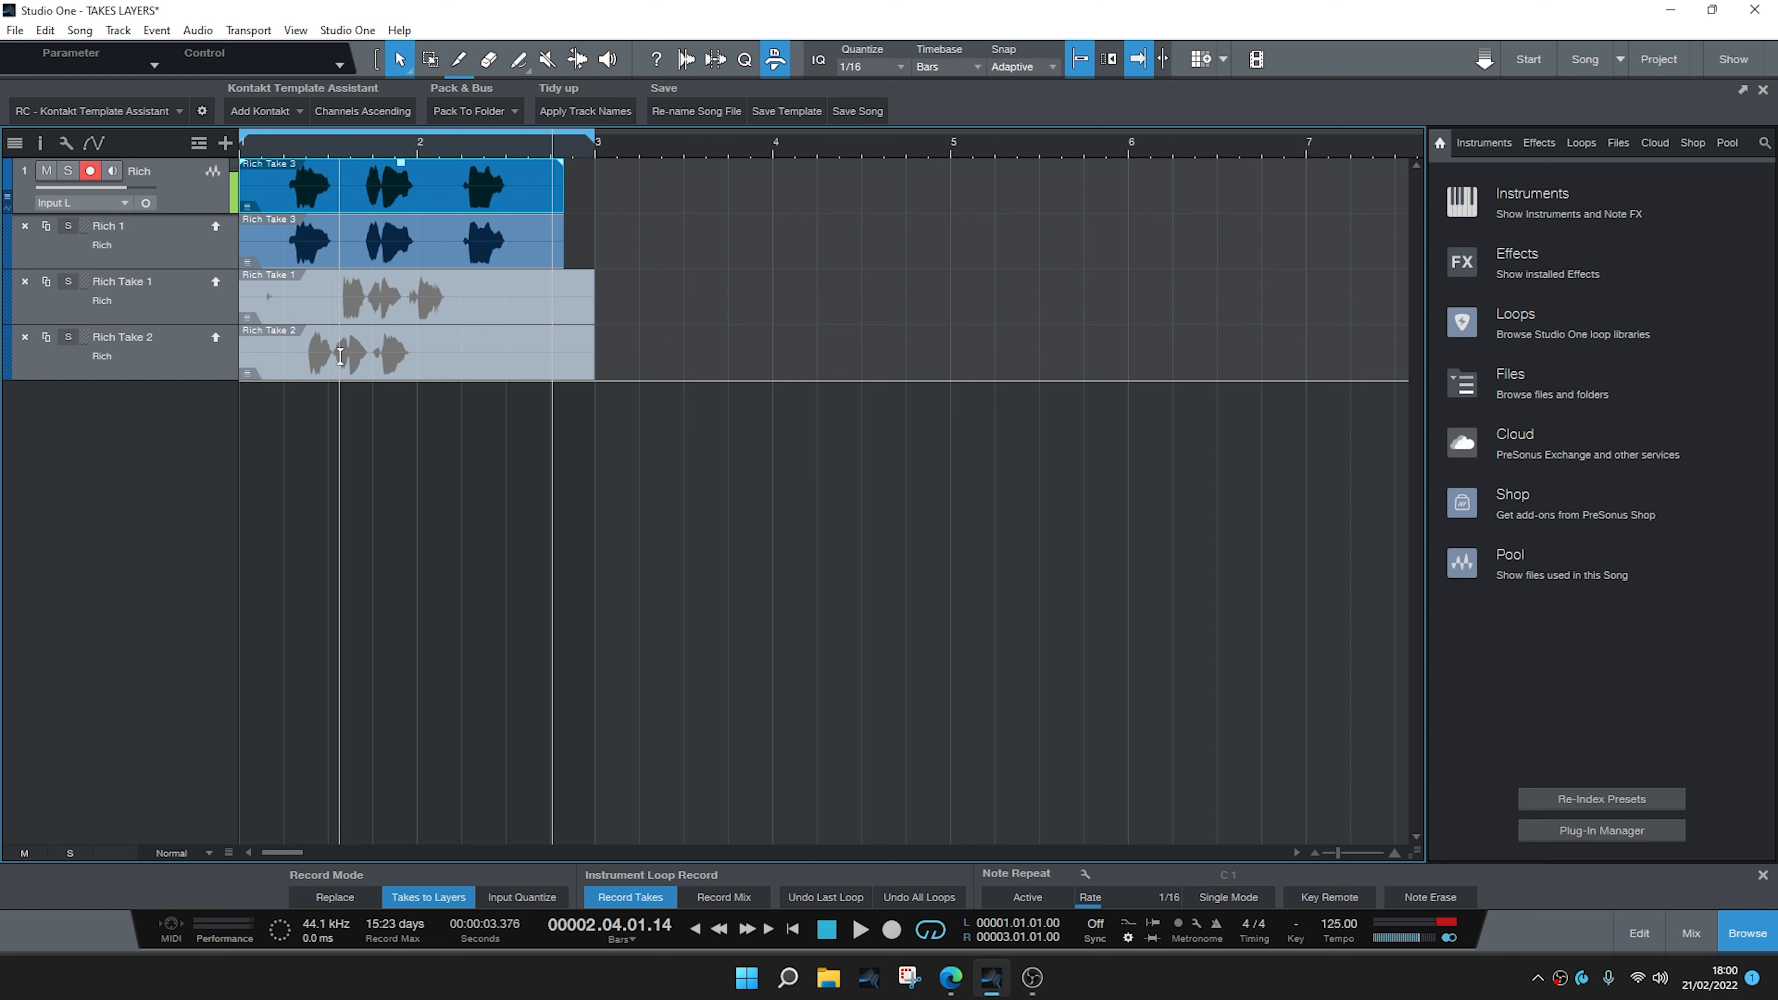
# - Switch to the PASTE song and paste the copied Take 3 event at bar 1
pyautogui.click(1620, 63)
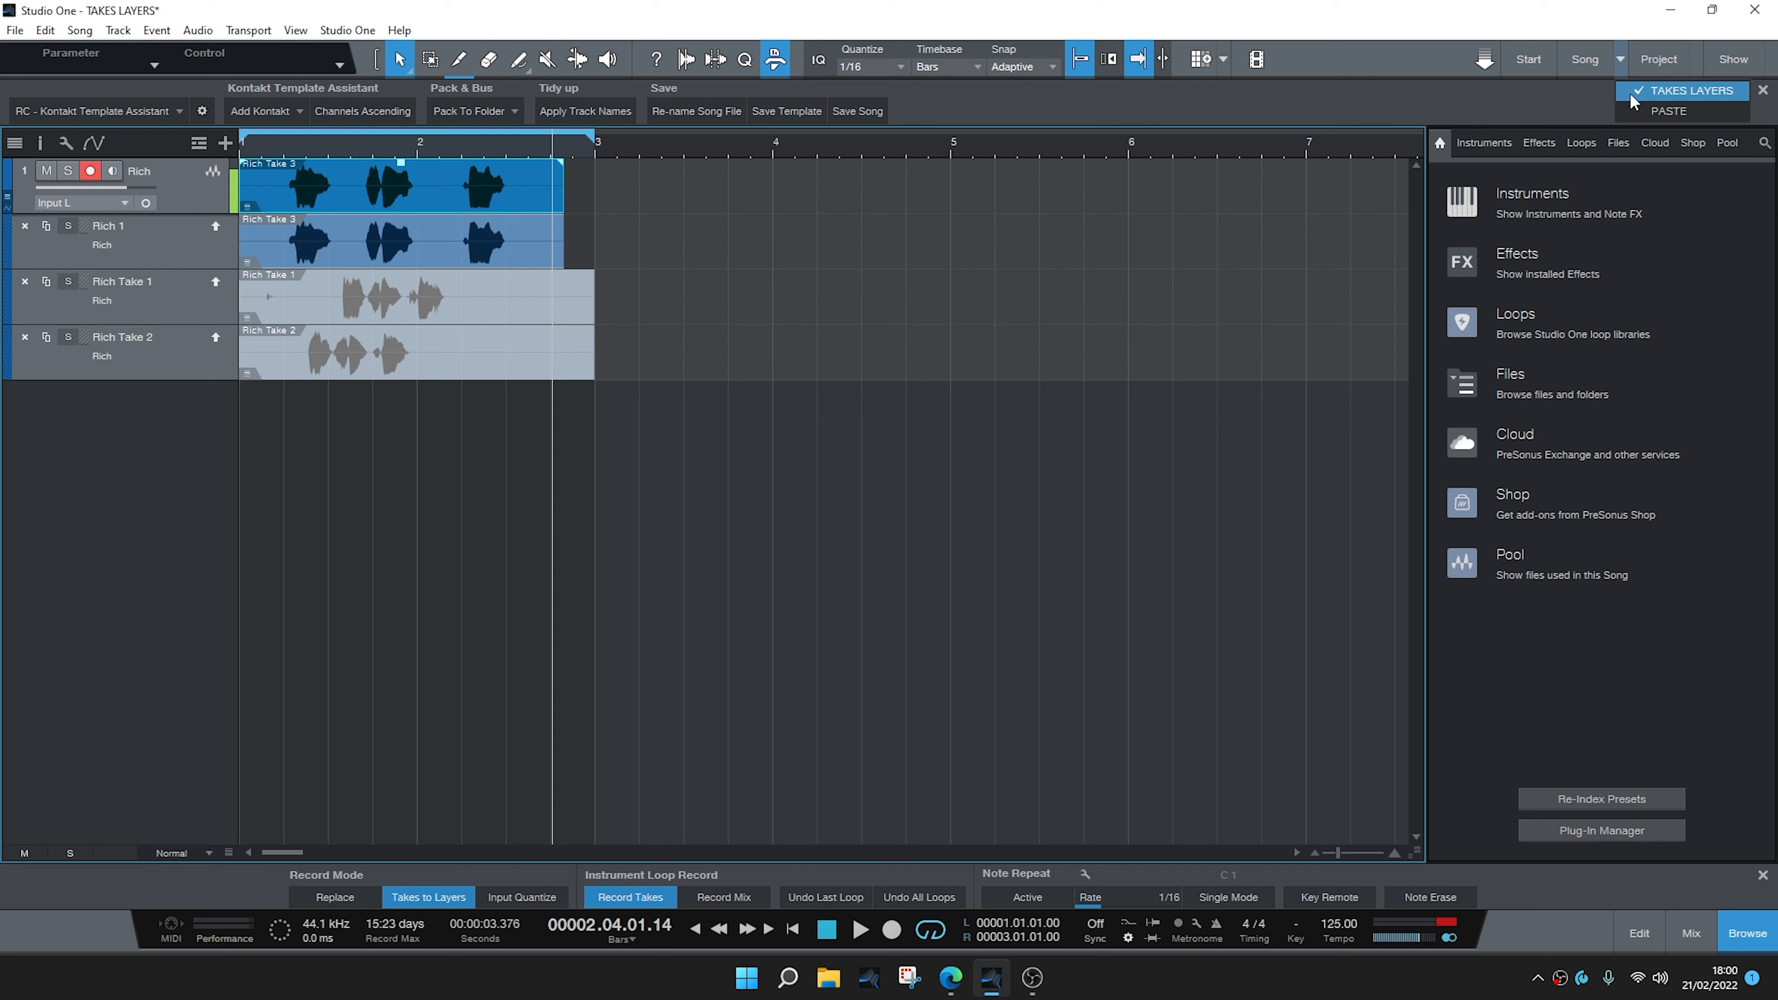
pyautogui.click(1635, 105)
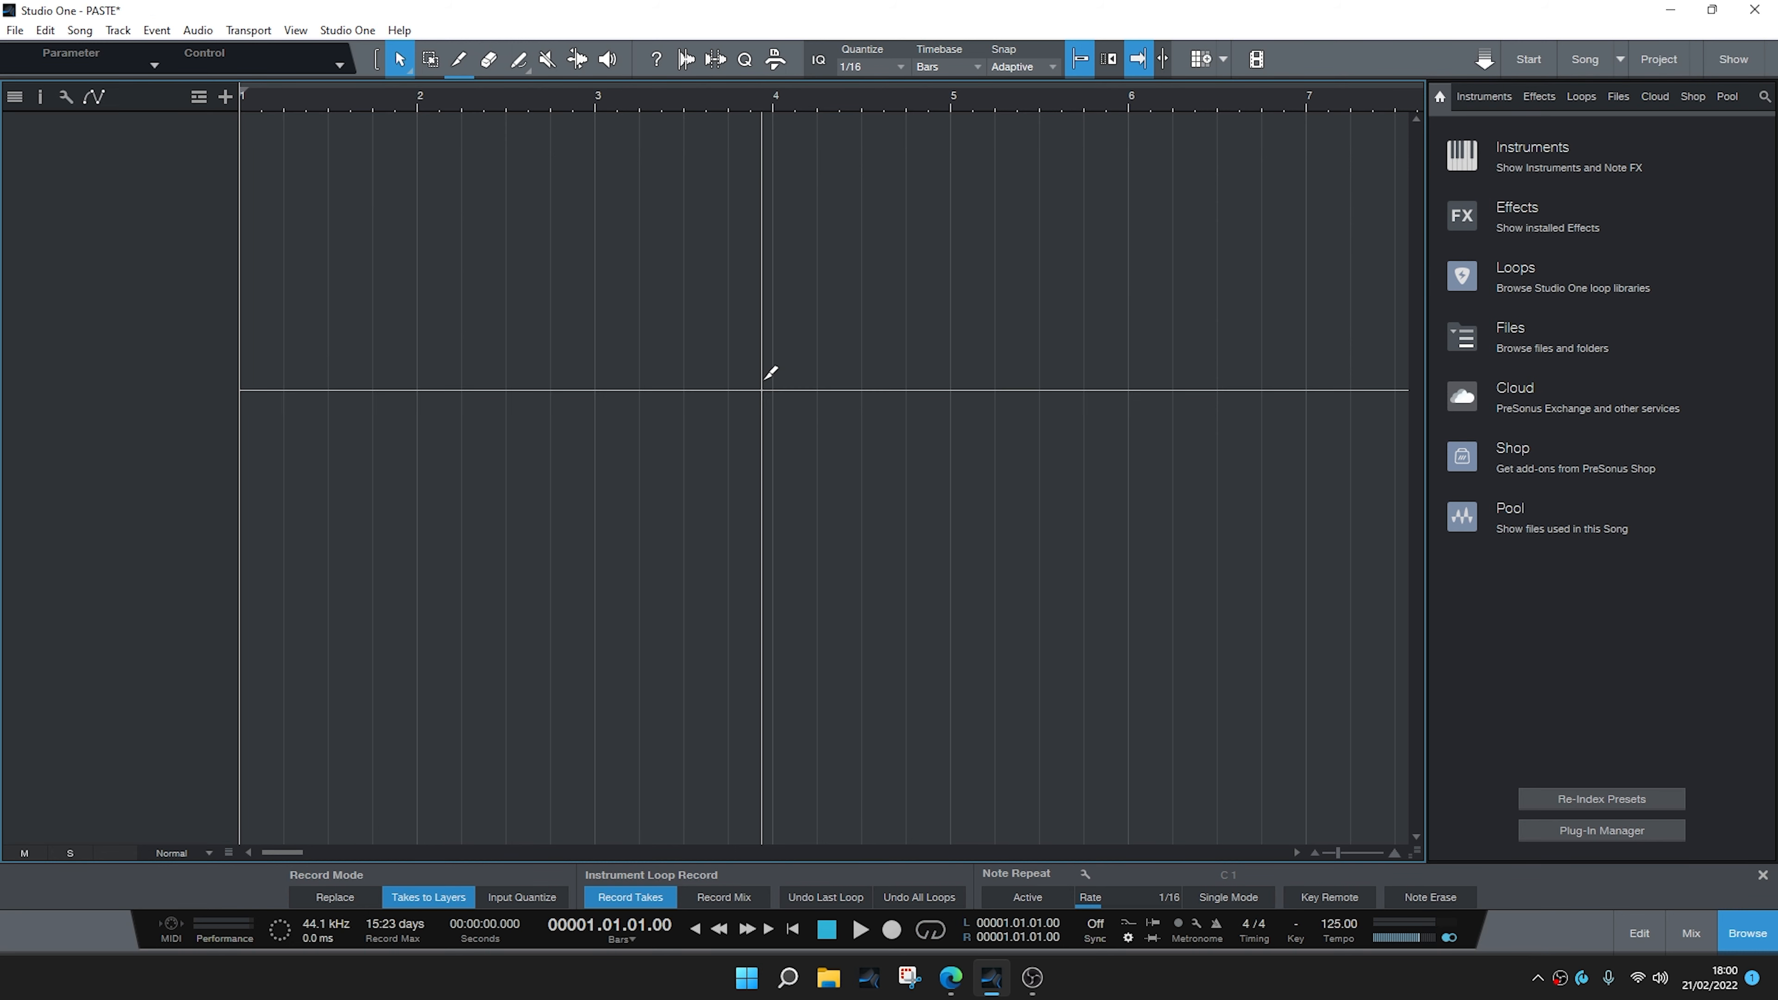
pyautogui.hotkey('ctrl', 'v')
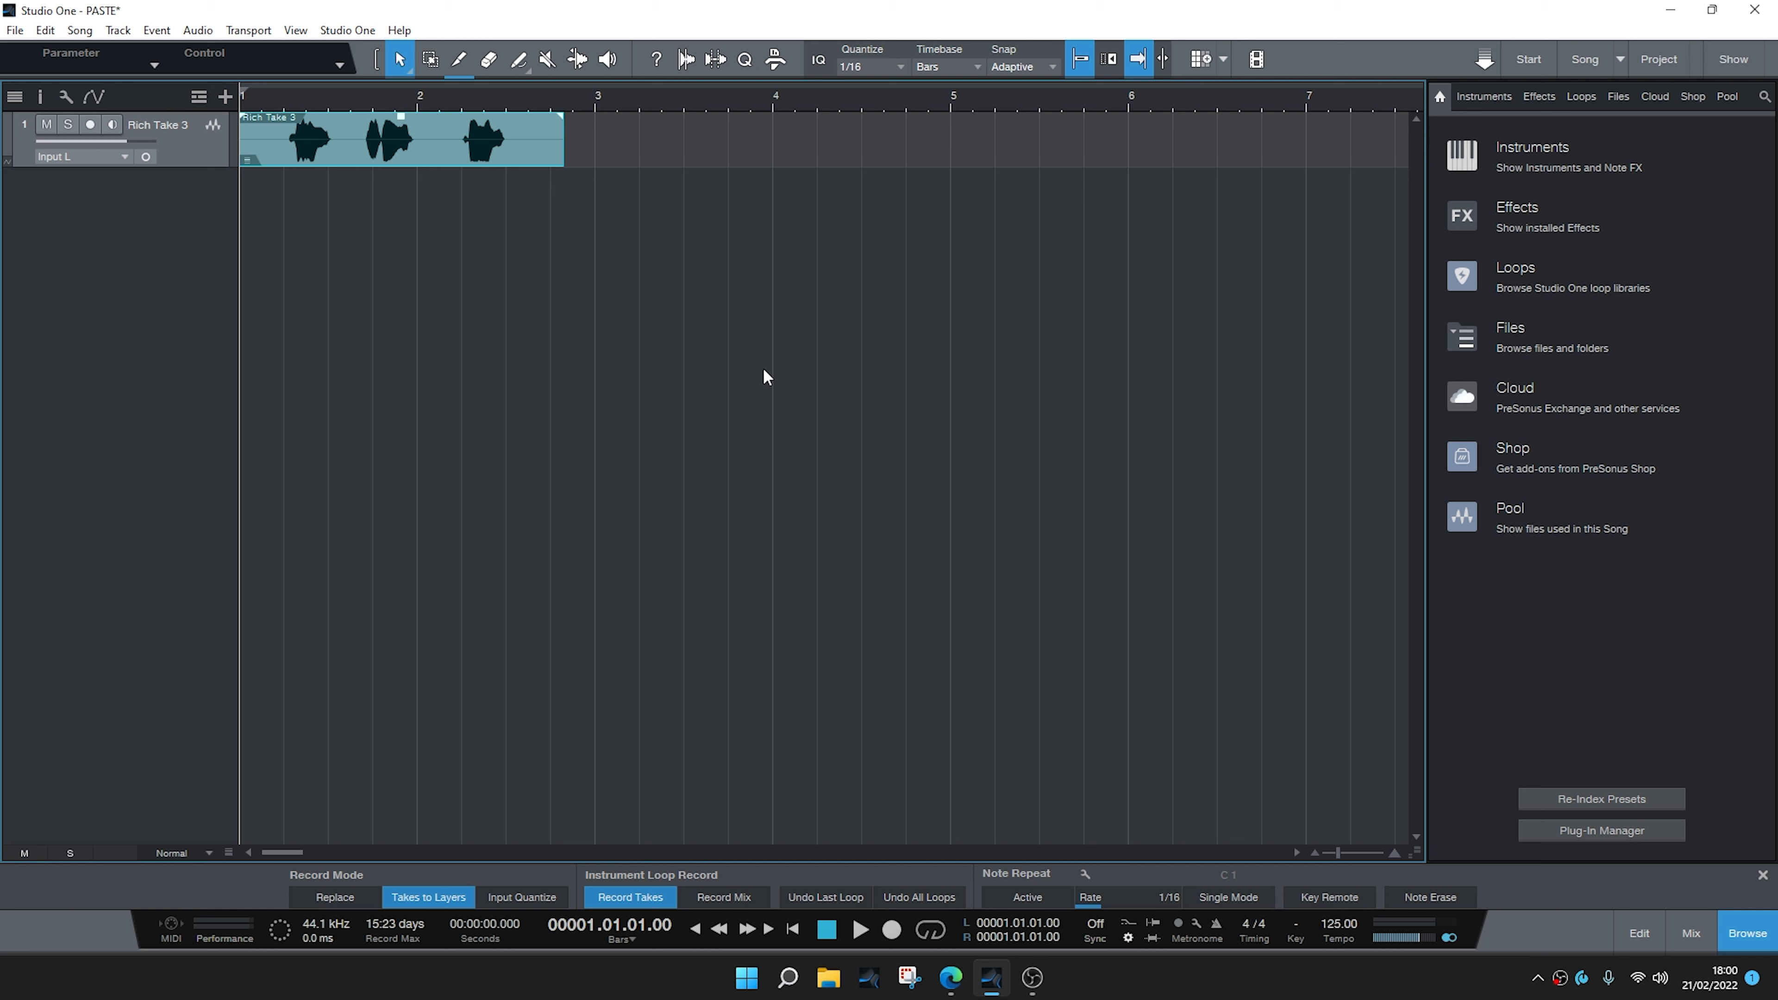
# - Switch the pasted event to Take 1, to Take 2 and back to Take 3
pyautogui.click(247, 160)
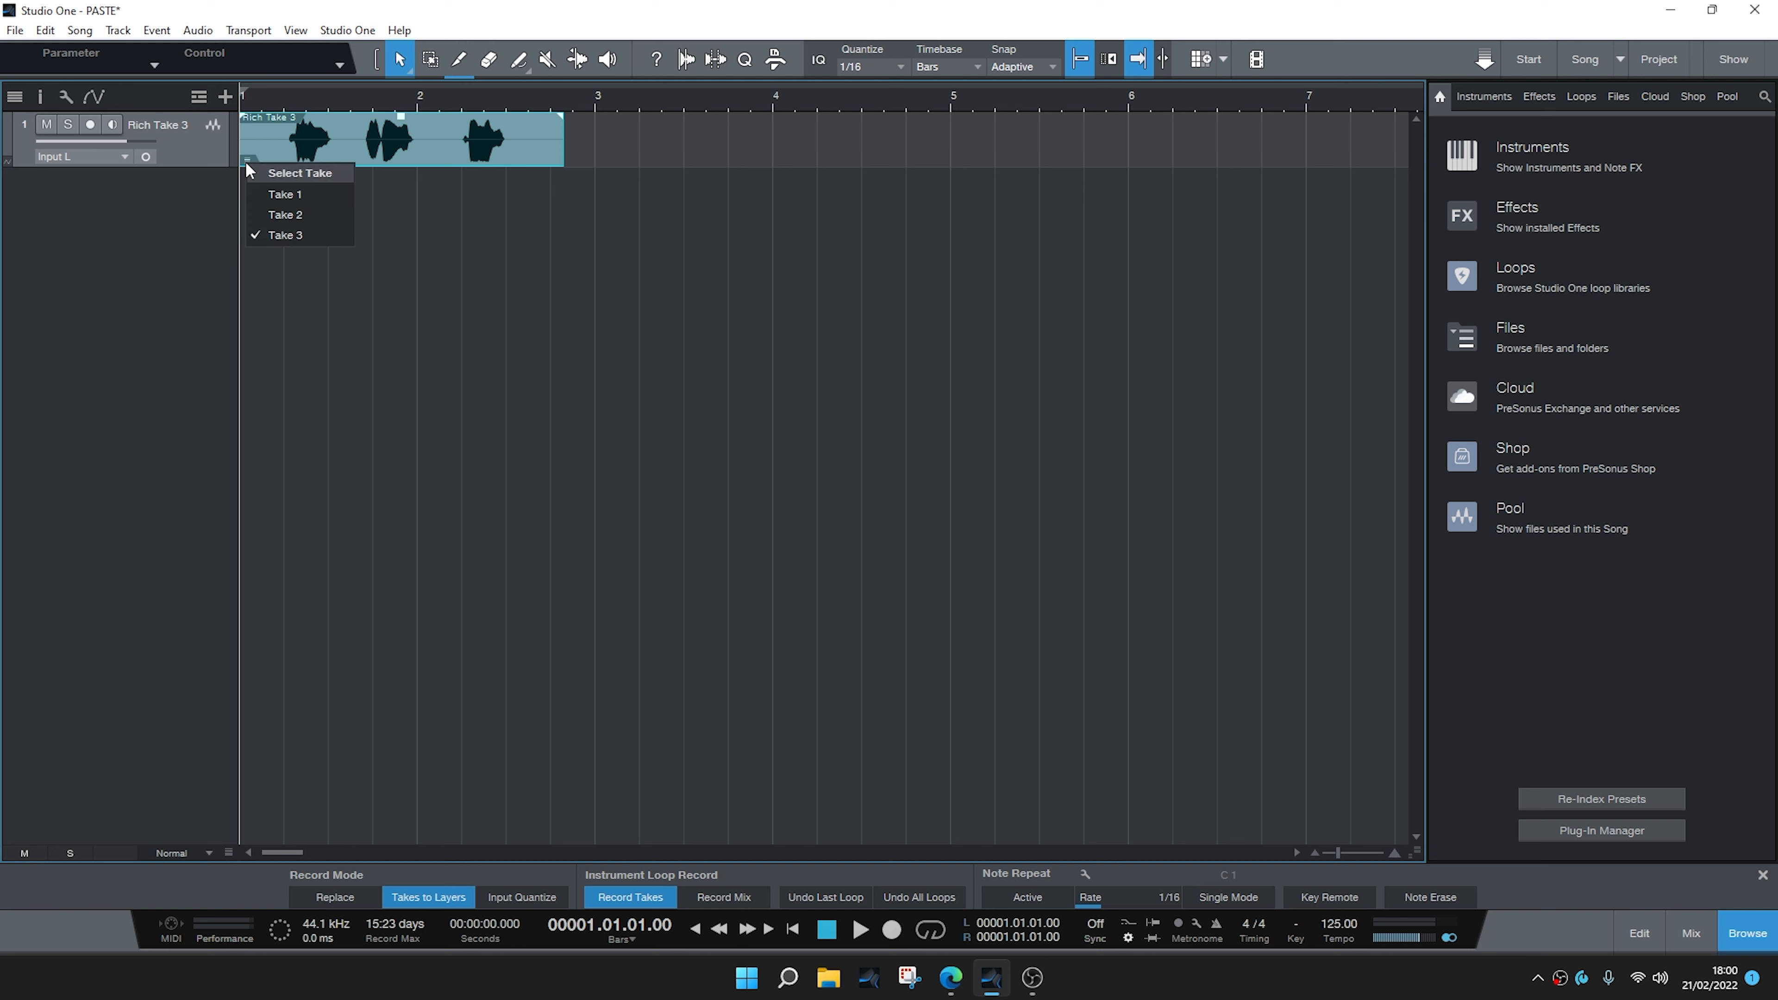
pyautogui.click(252, 192)
pyautogui.click(247, 162)
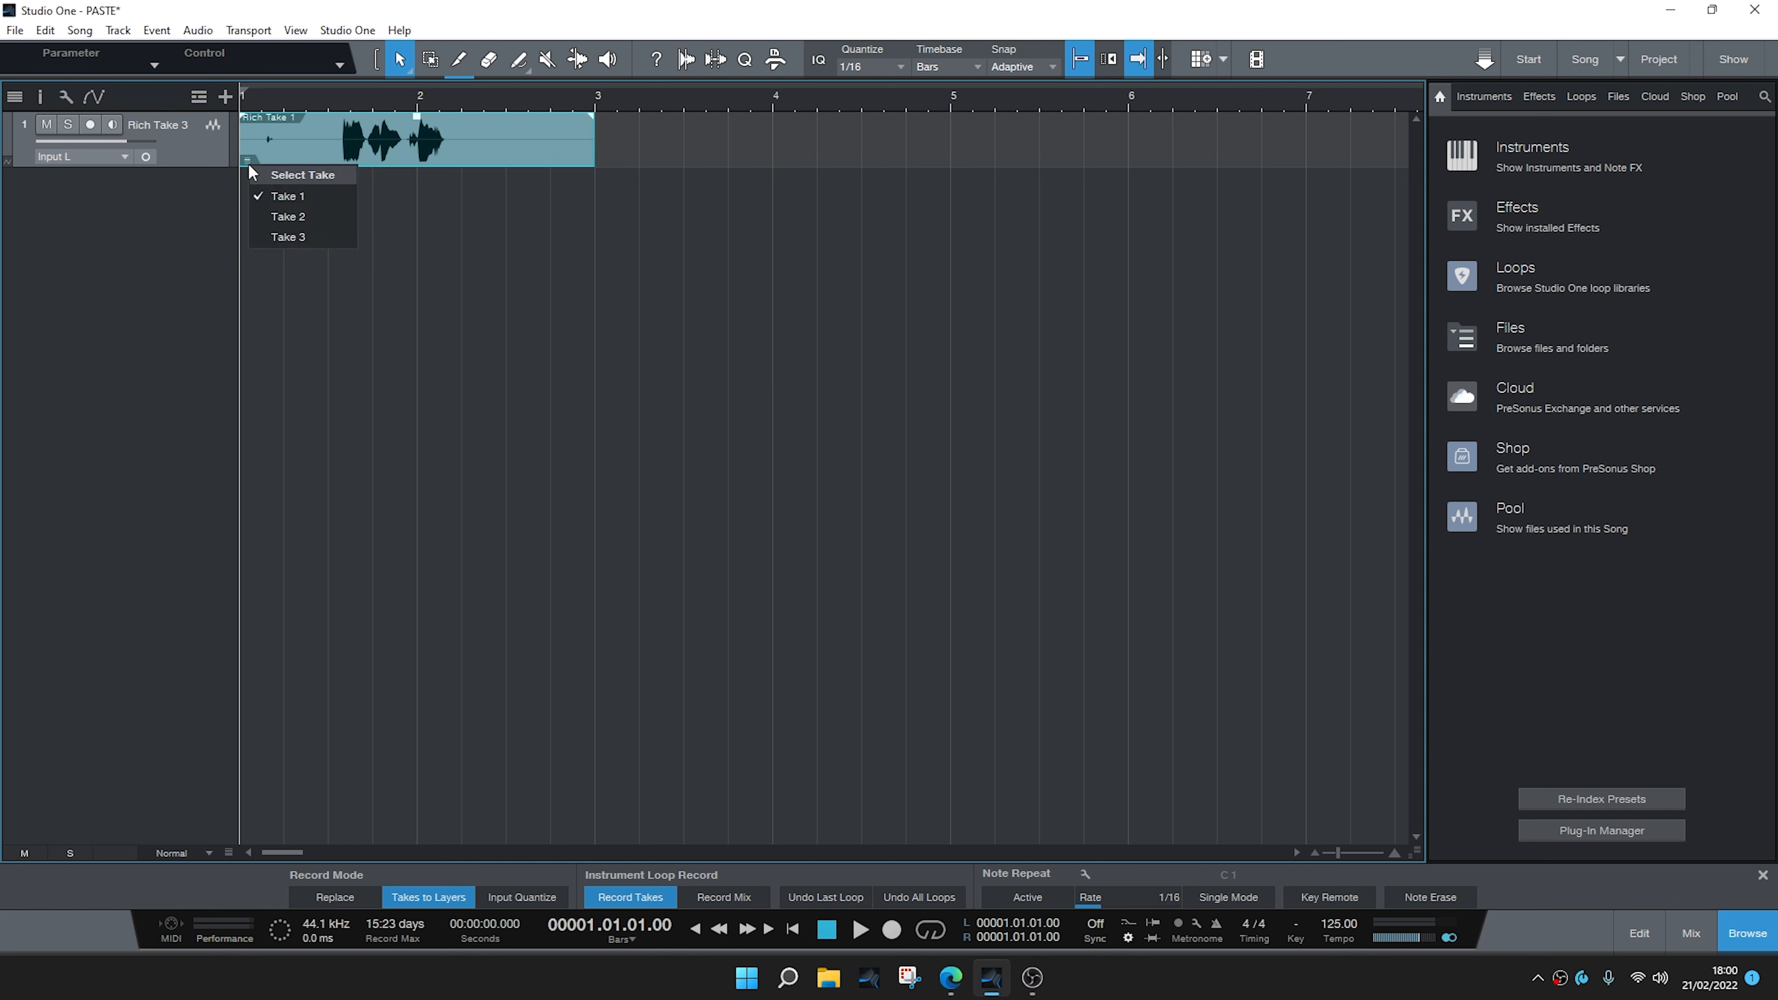
pyautogui.click(258, 213)
pyautogui.click(247, 158)
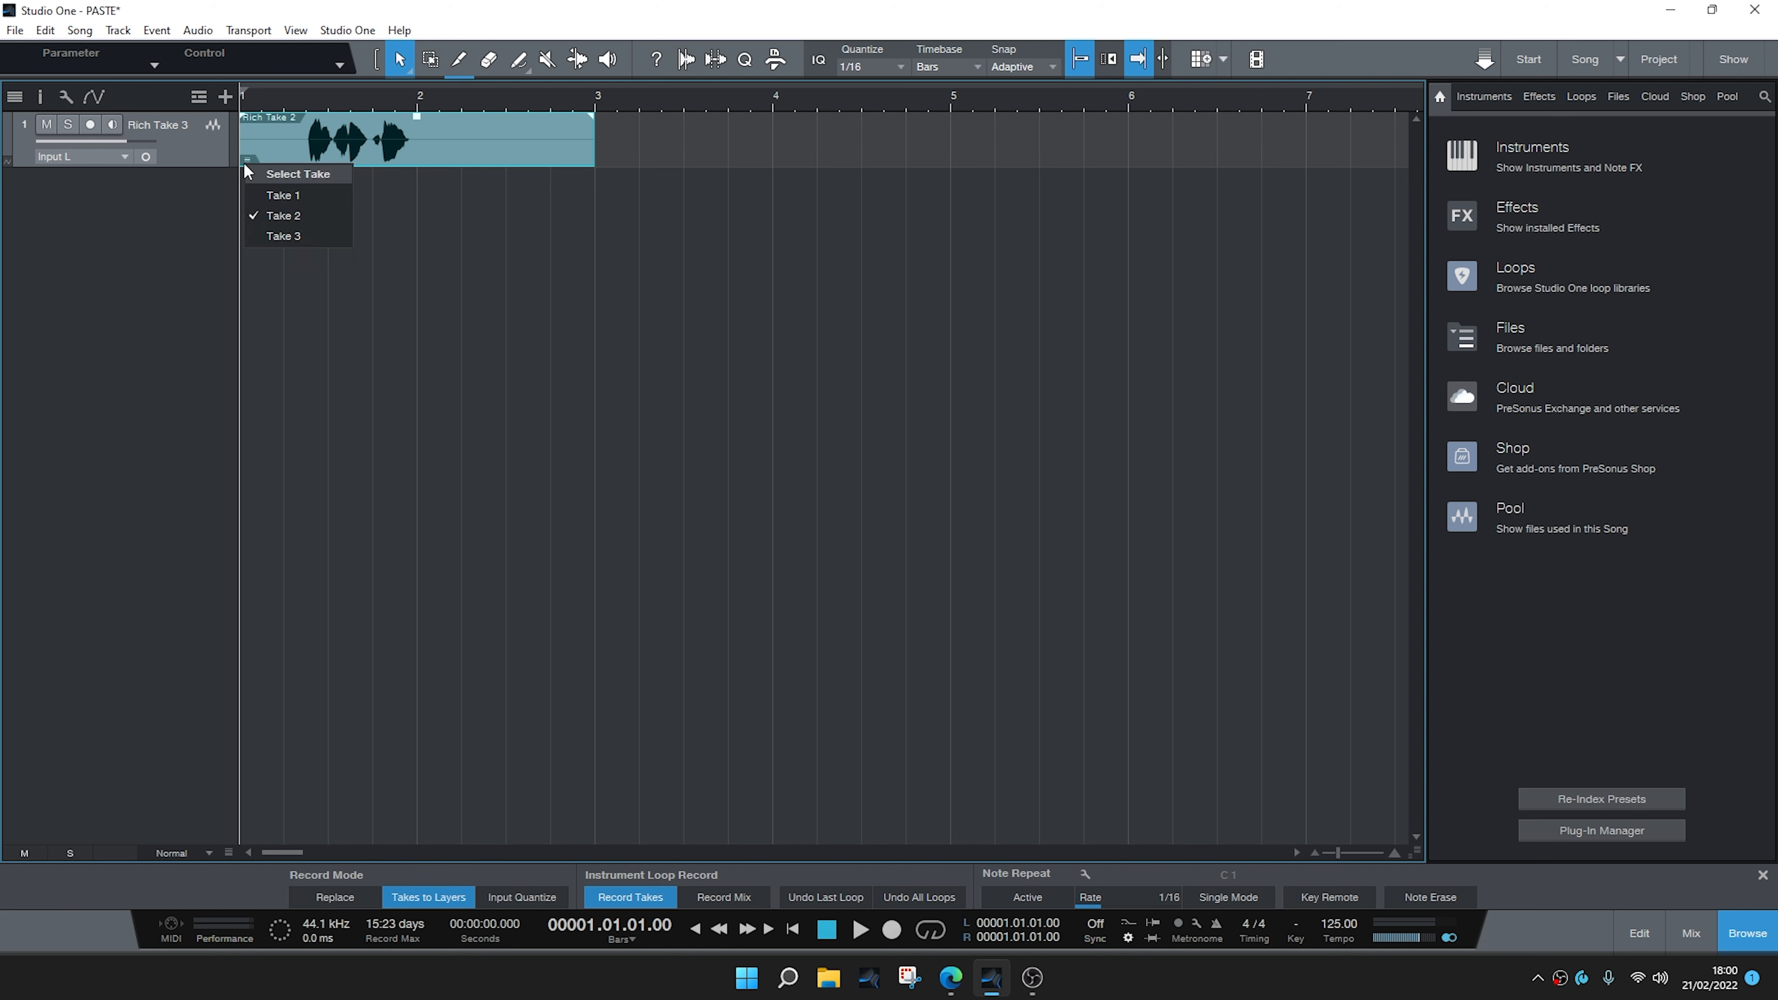
pyautogui.click(266, 228)
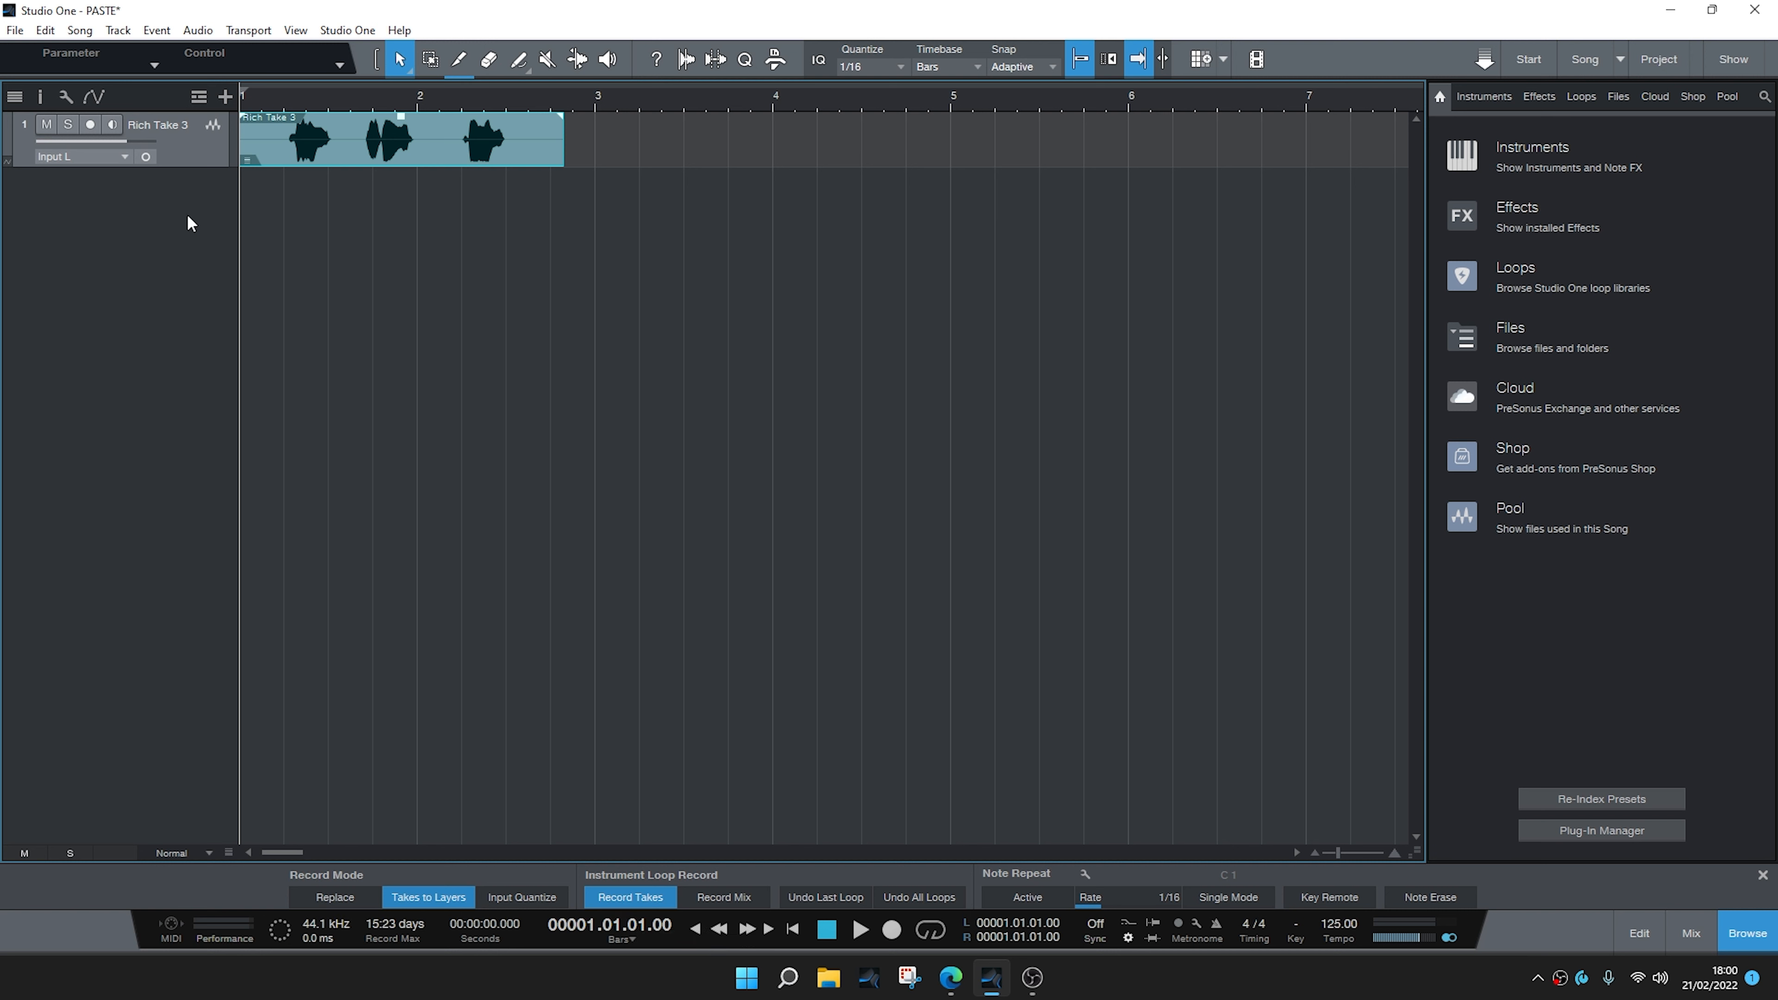
# - Remove the track holding the pasted event from the PASTE song
pyautogui.rightClick(182, 157)
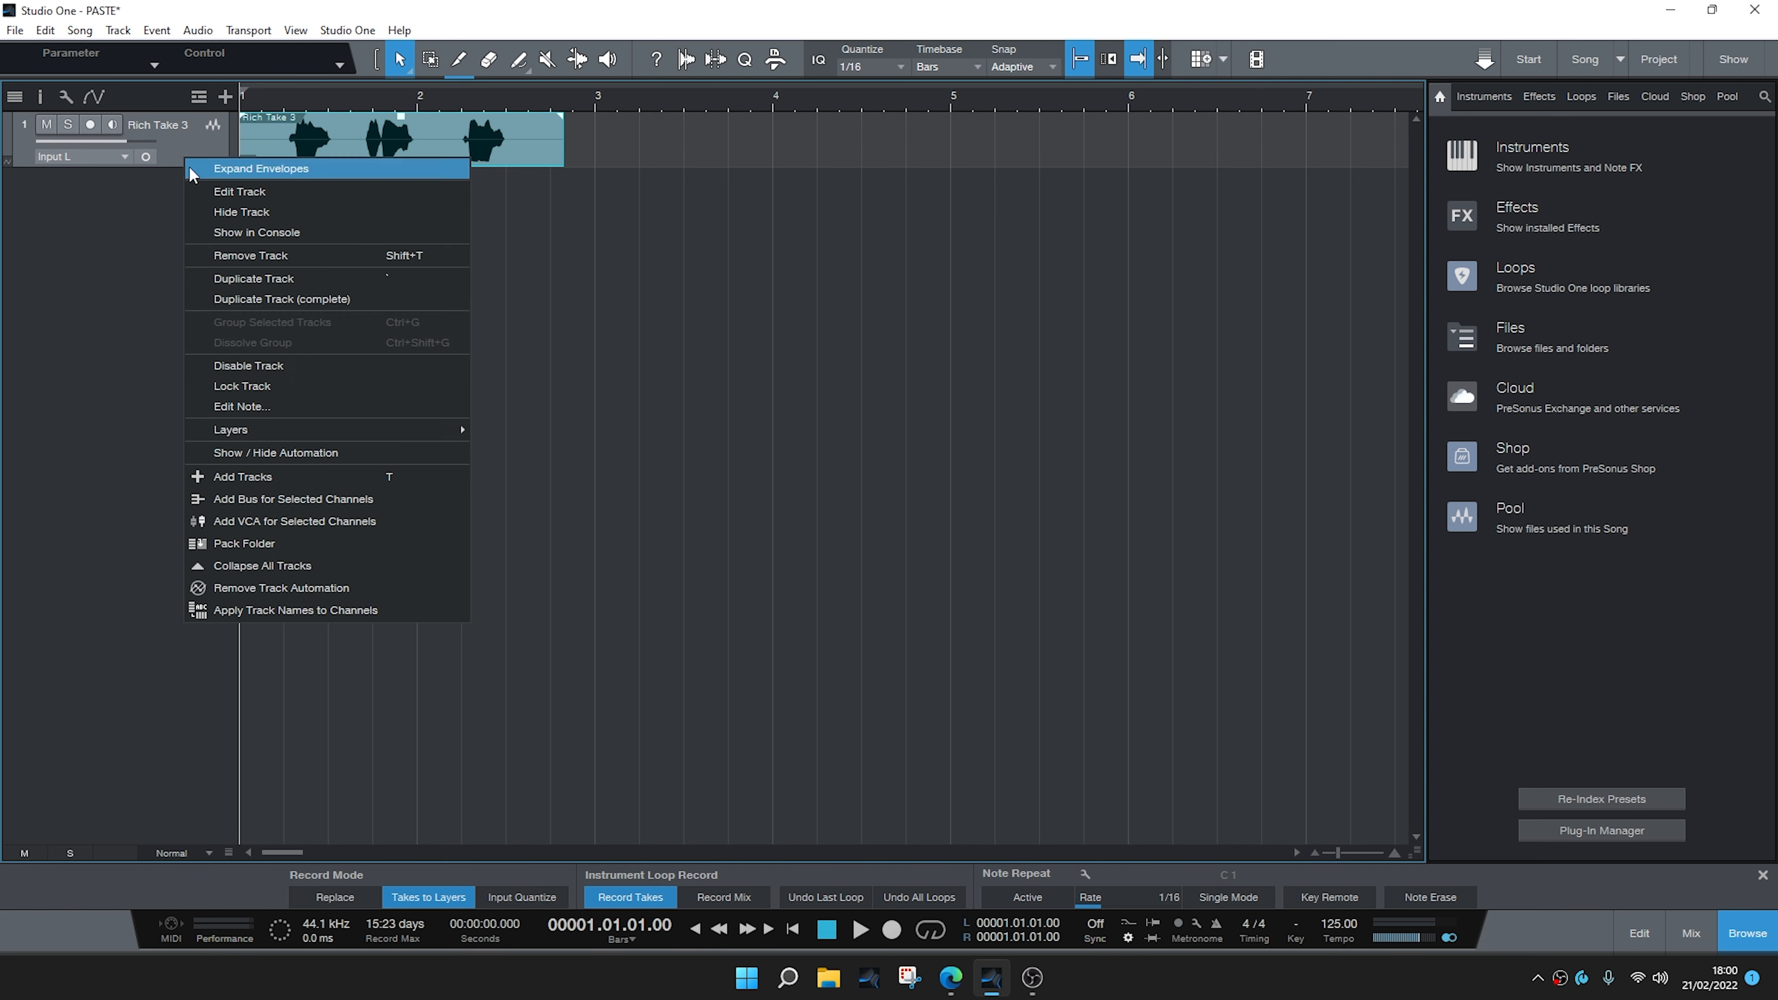
pyautogui.click(239, 256)
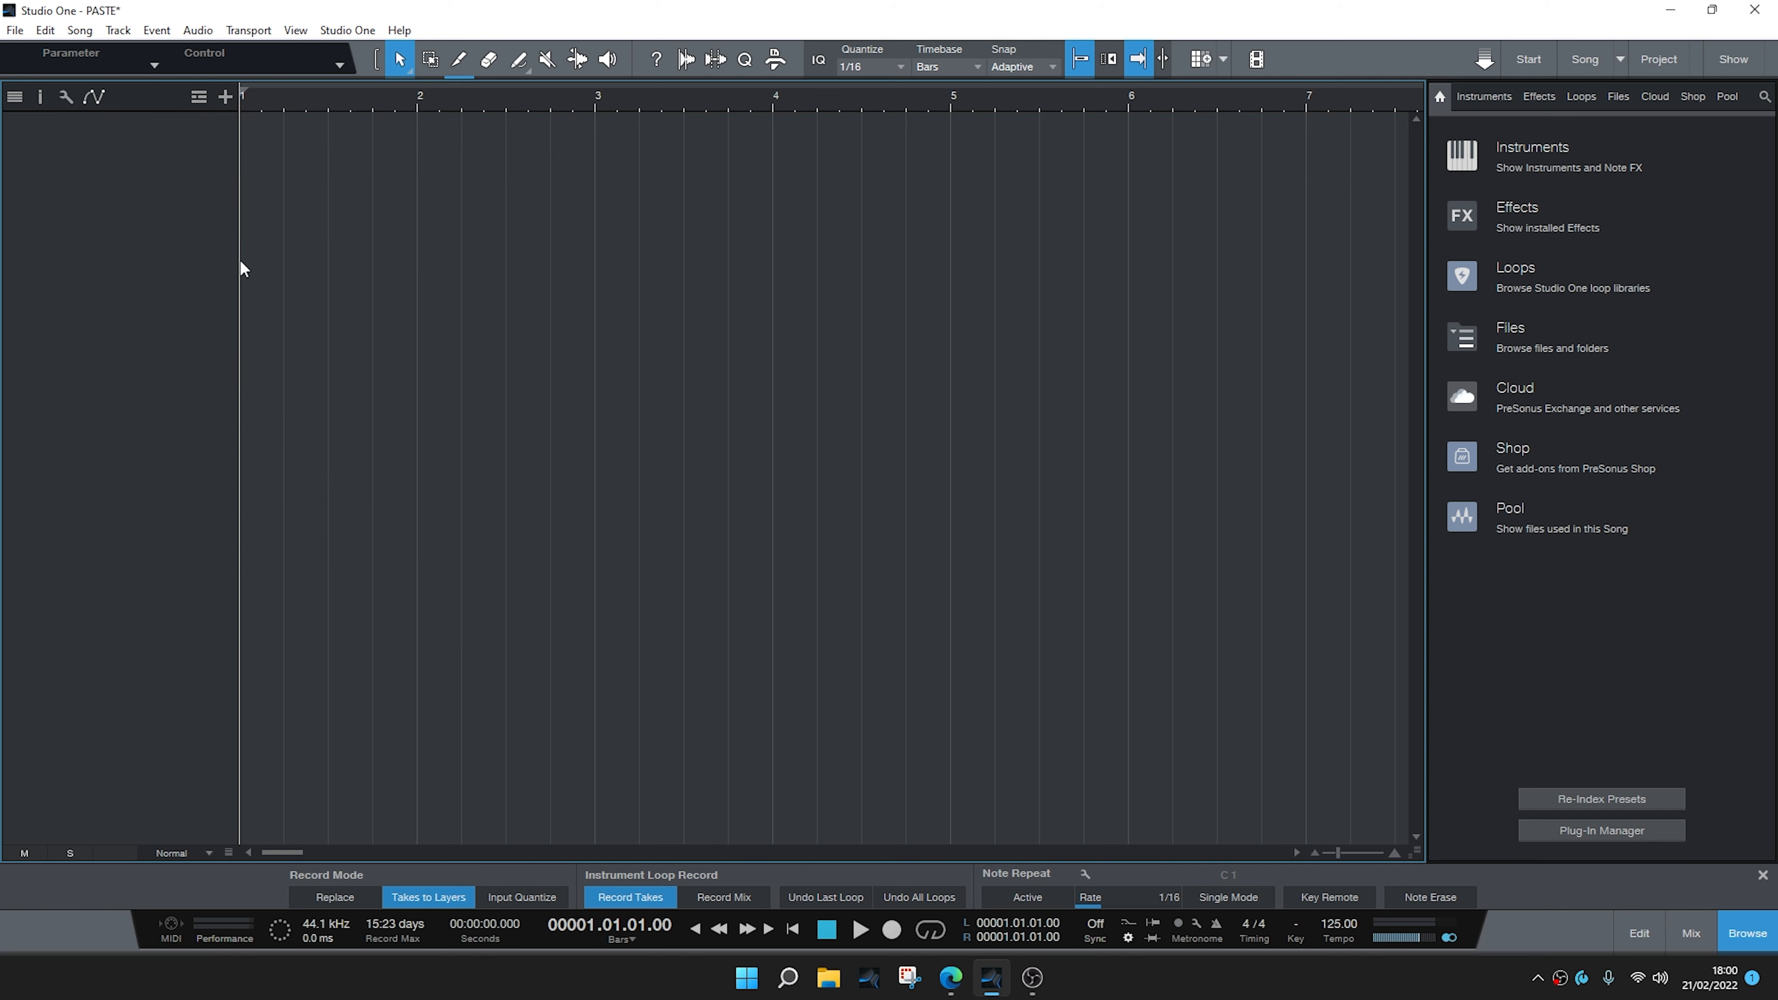
# - Add a record-armed mono audio track to the PASTE song, named like the original track with the suffix 2
pyautogui.rightClick(140, 196)
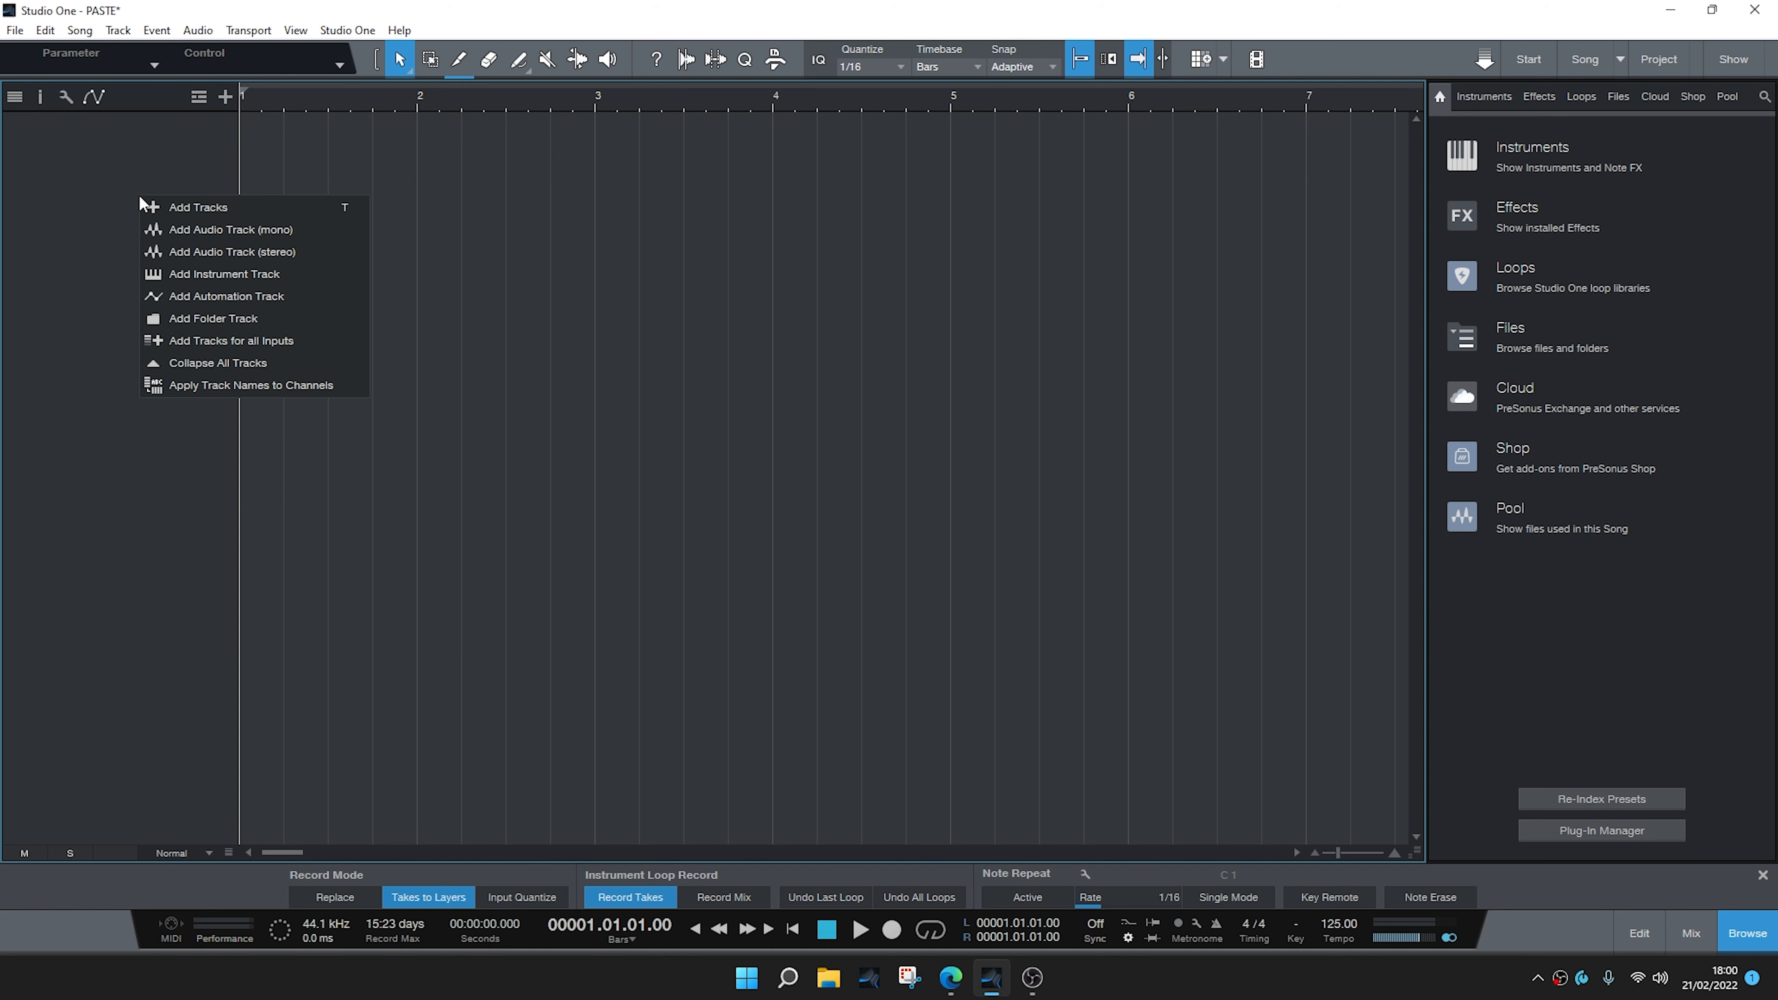
pyautogui.click(209, 234)
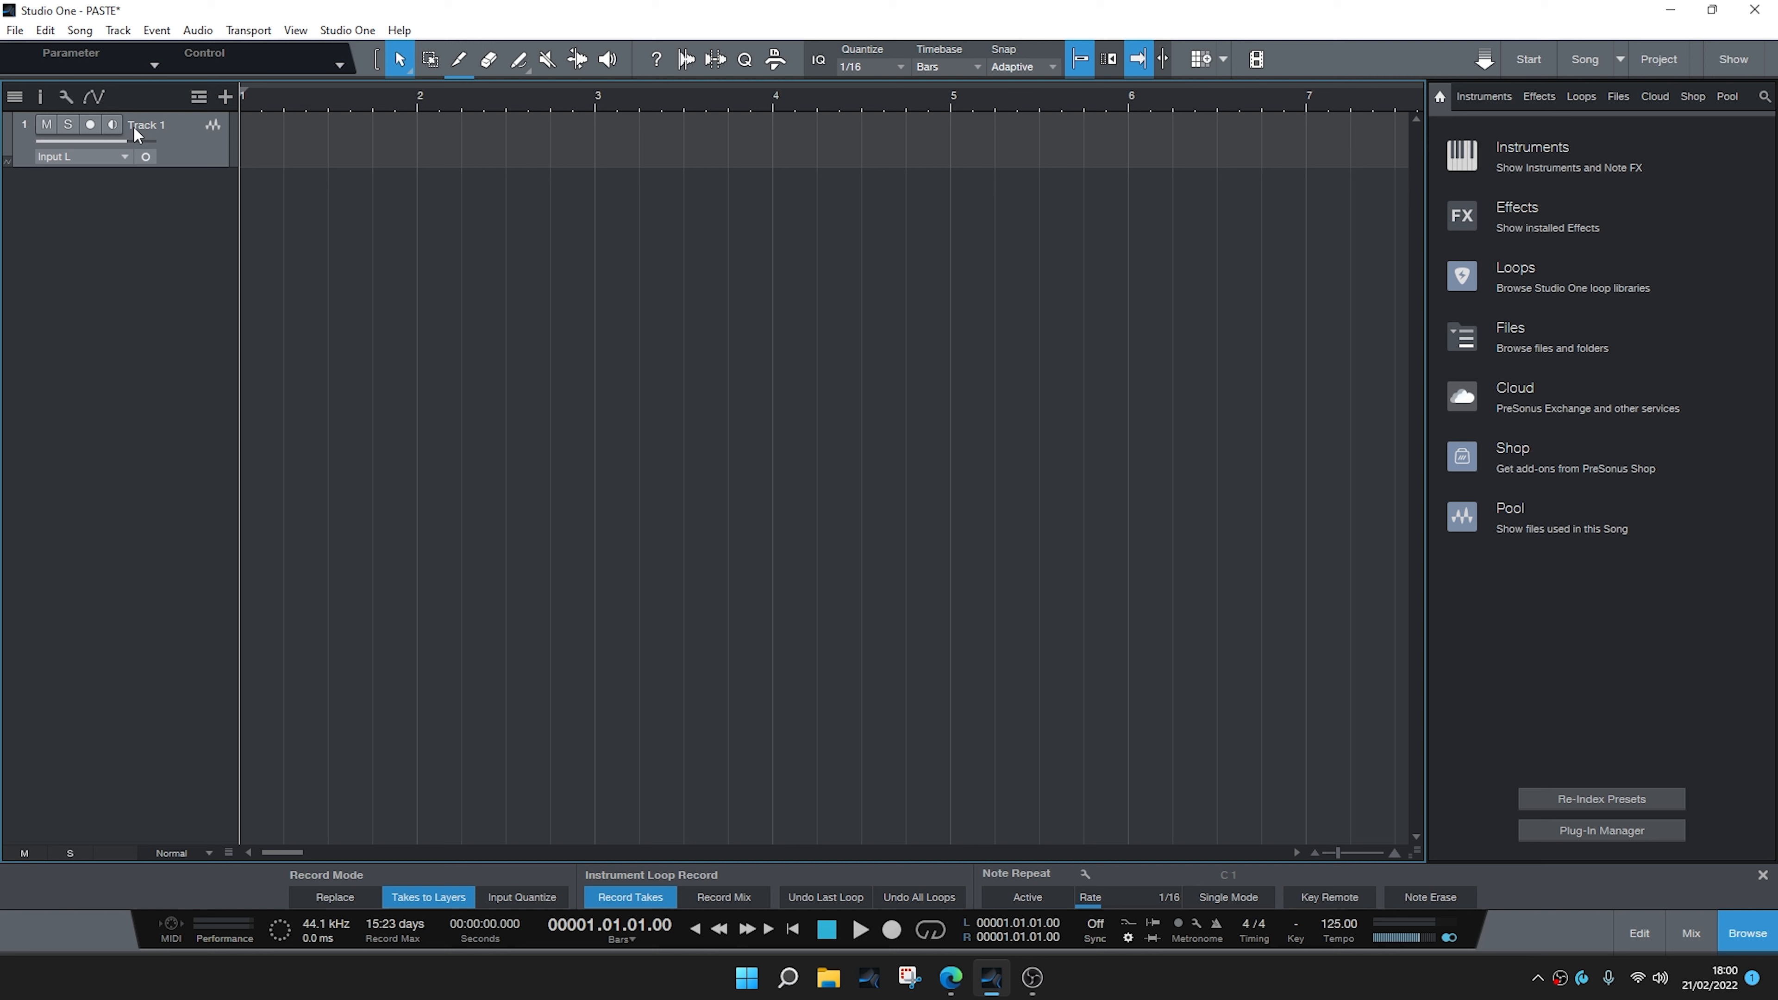
pyautogui.doubleClick(152, 127)
pyautogui.write('Rich "')
pyautogui.press('Return')
pyautogui.doubleClick(153, 127)
pyautogui.click(154, 127)
pyautogui.write('2')
pyautogui.press('Return')
pyautogui.click(97, 124)
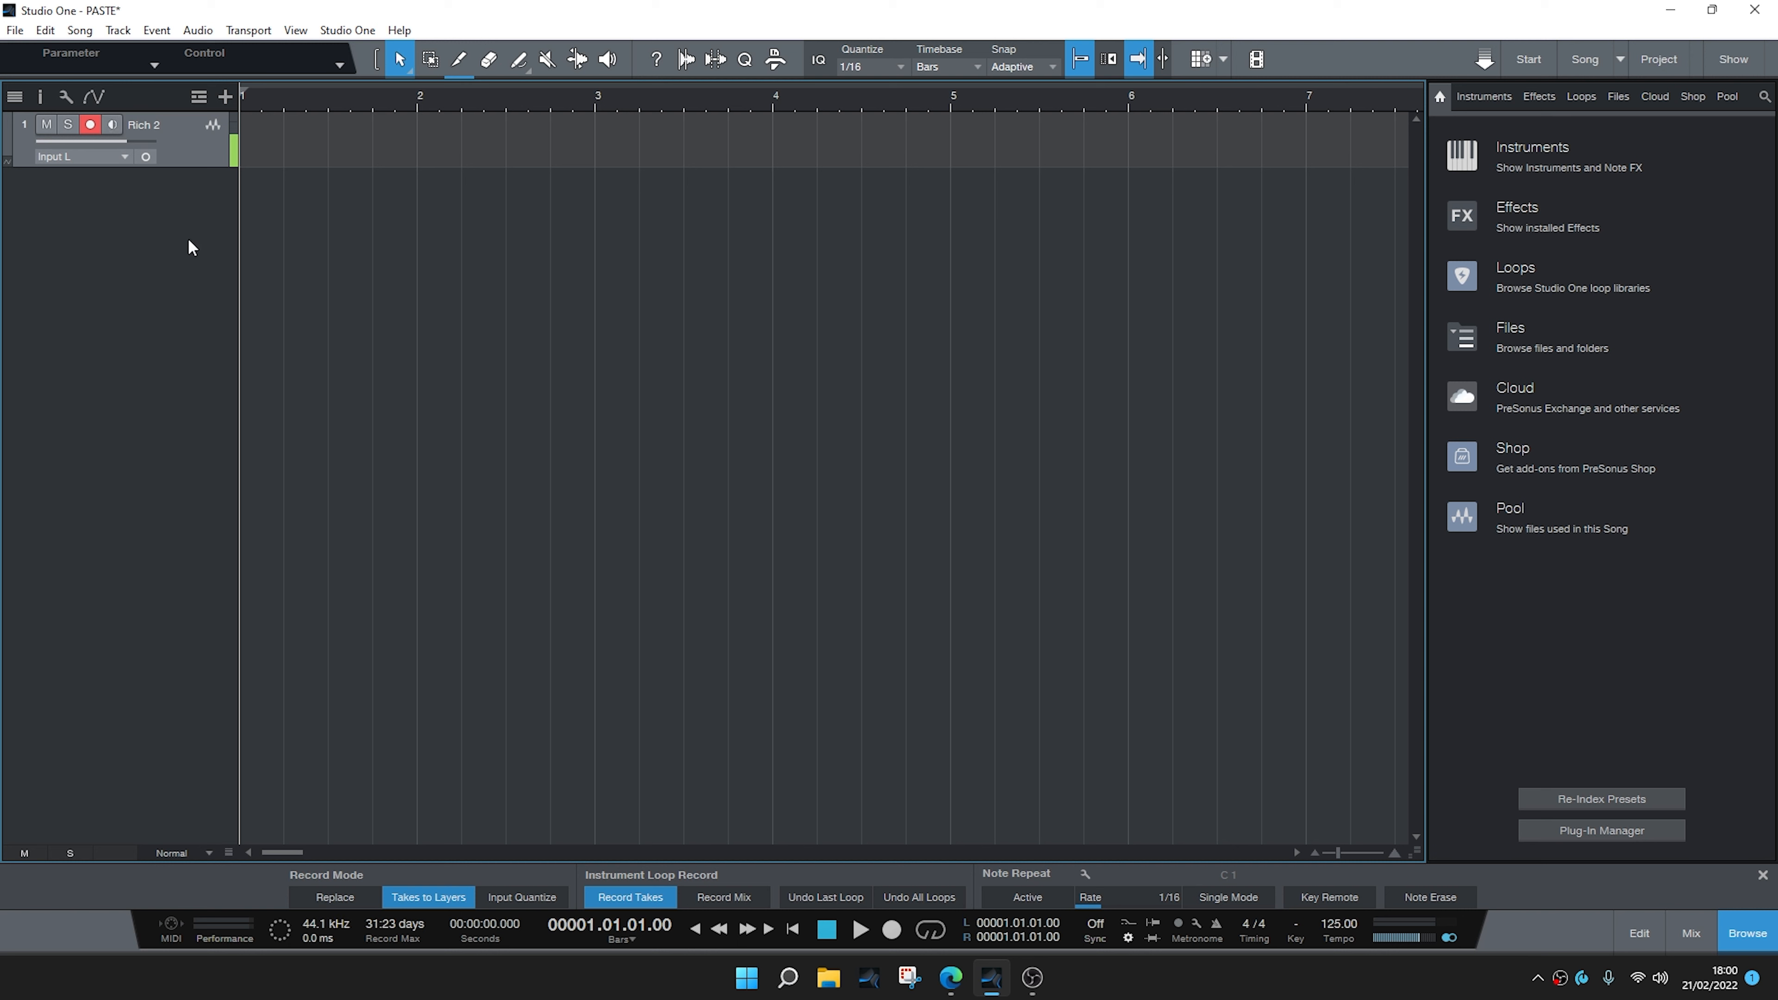
pyautogui.press('KP_Multiply')
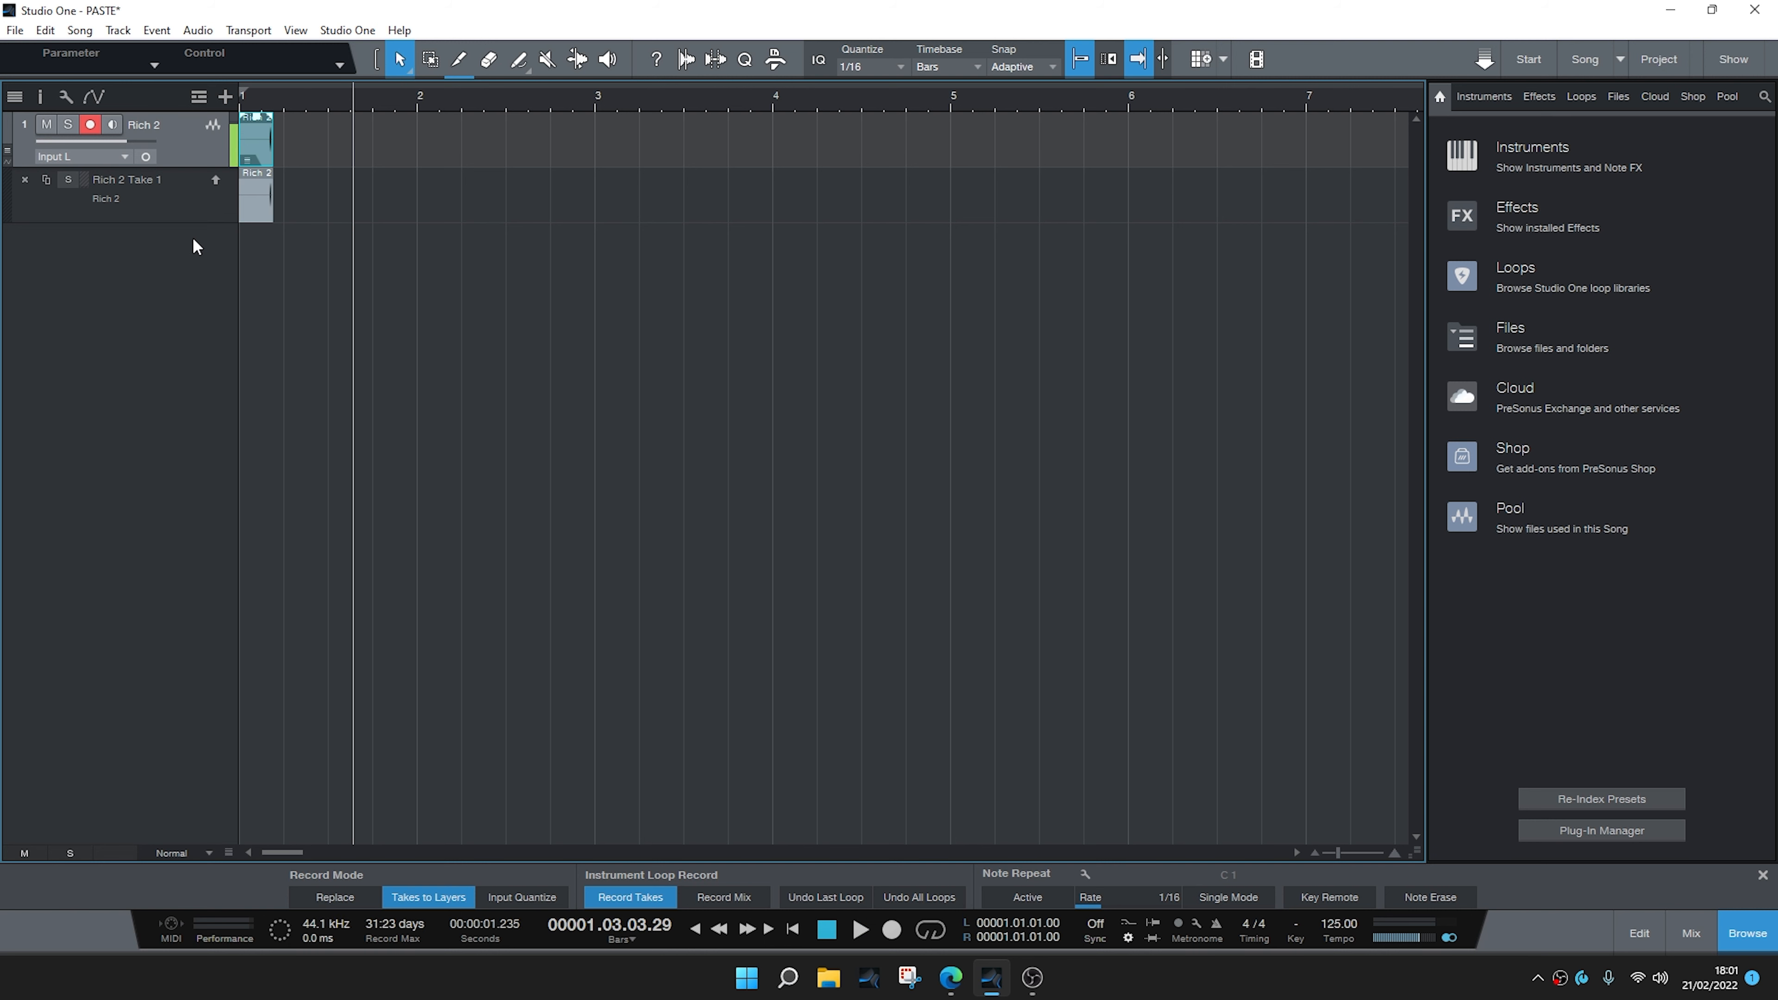
pyautogui.hotkey('ctrl', 'z')
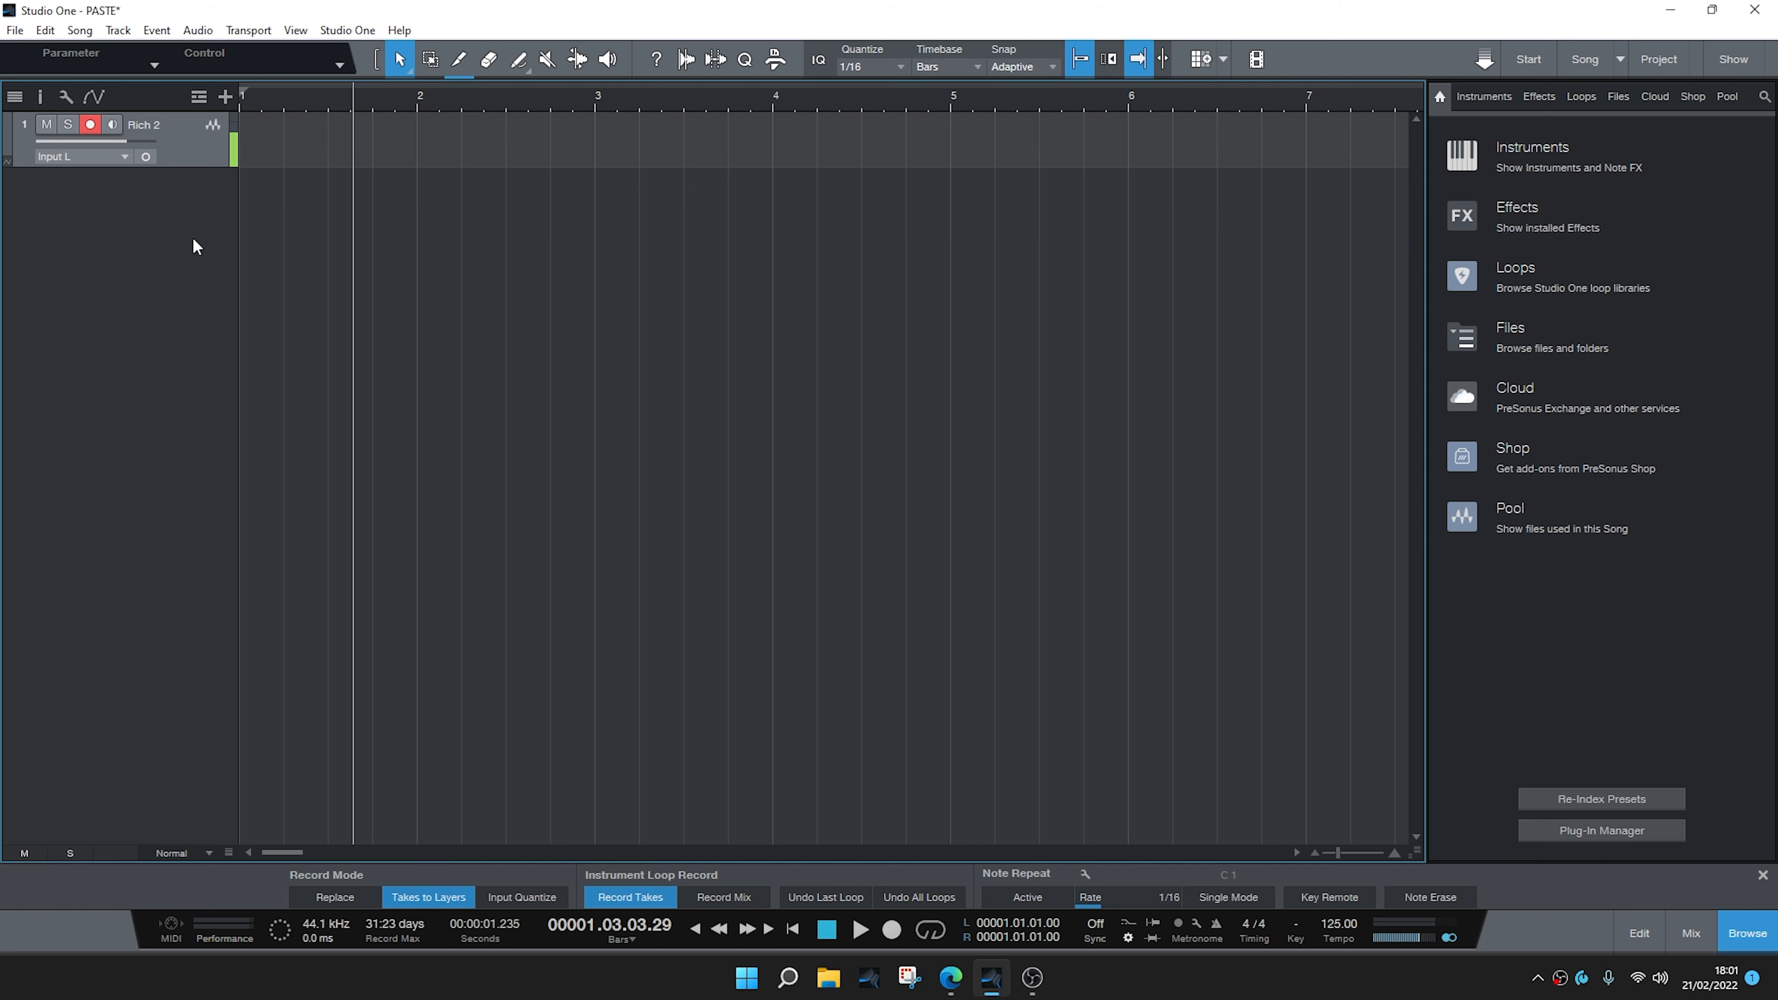
pyautogui.press('KP_Decimal')
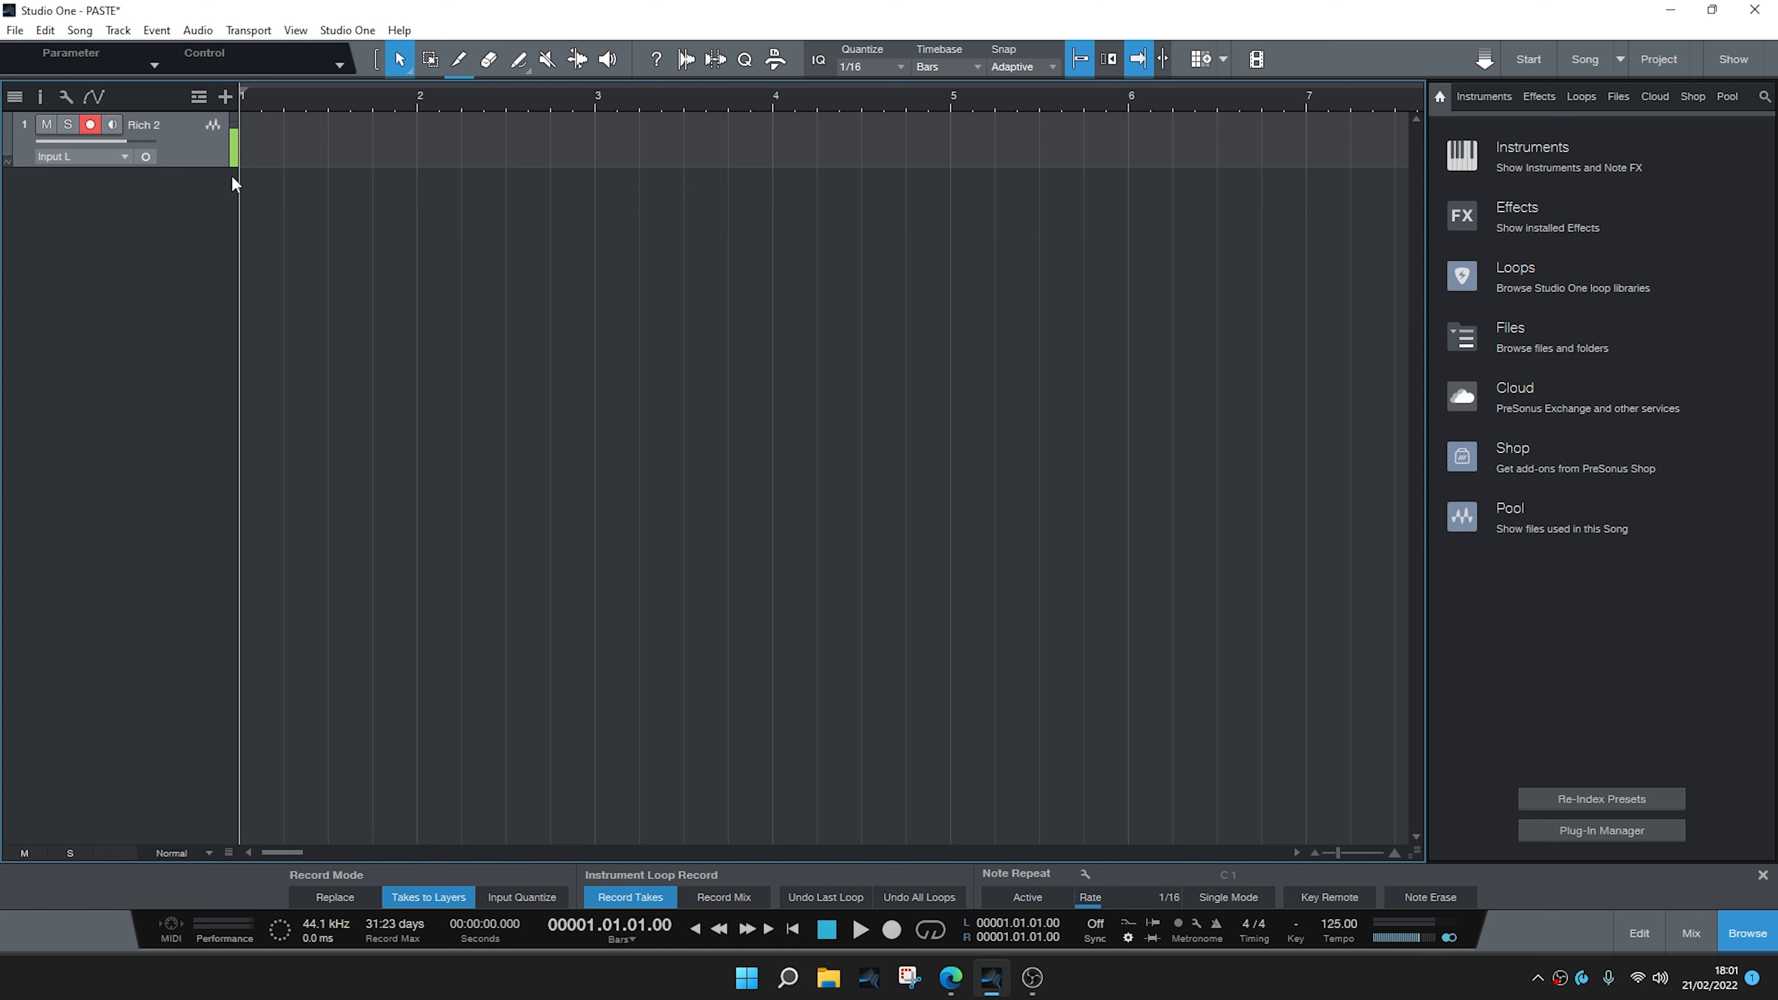
# - Set the loop range to bars 1 to 2, enable looping and record three takes to layers on the new track
pyautogui.keyDown('alt'); pyautogui.click(414, 105); pyautogui.keyUp('alt')
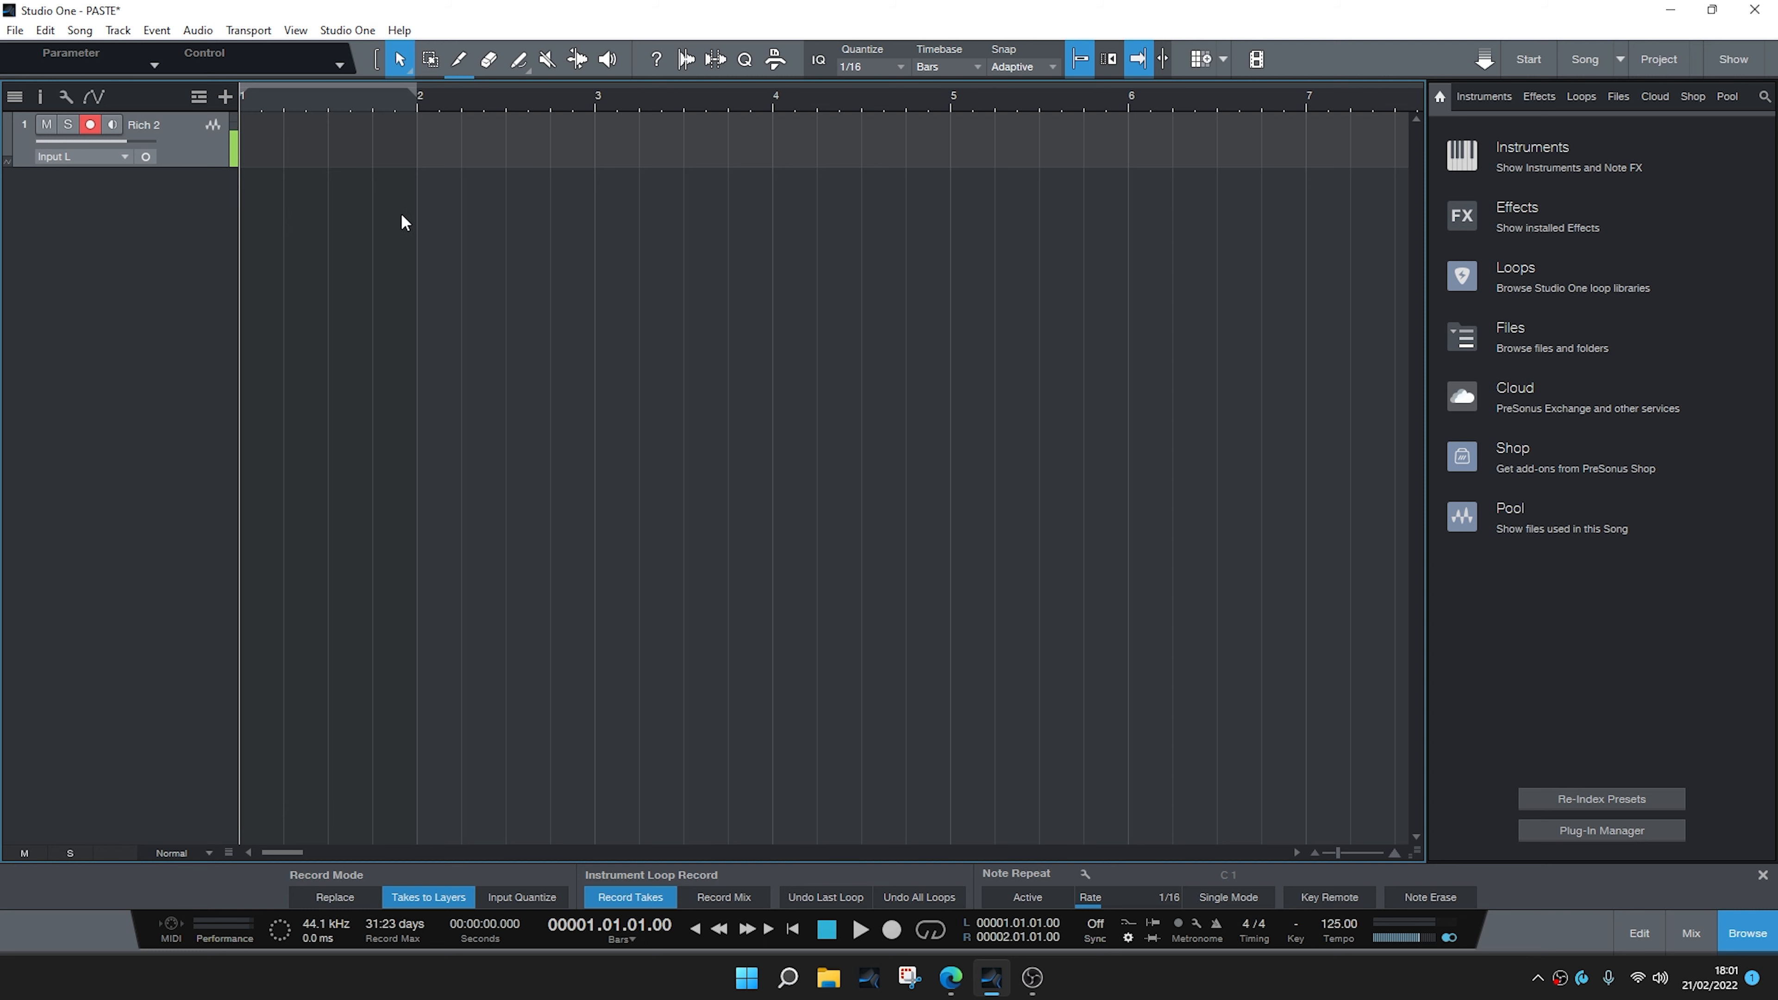
pyautogui.press('KP_Divide')
pyautogui.press('KP_Multiply')
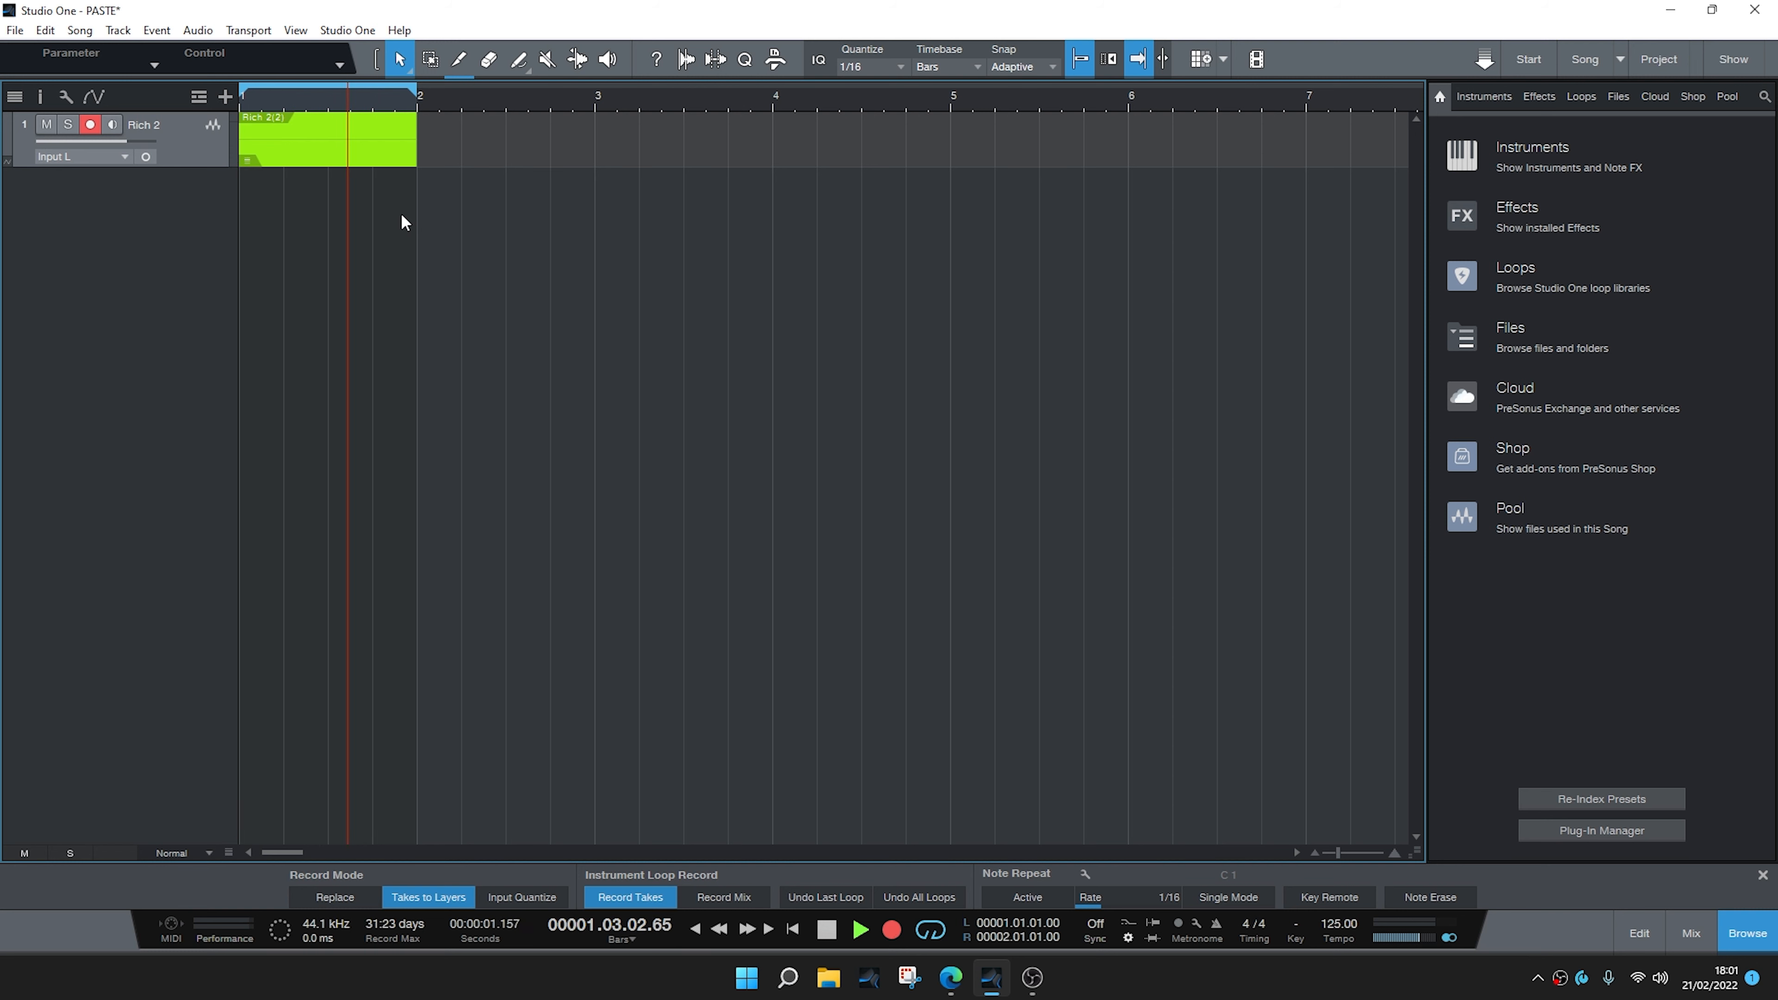
pyautogui.press('space')
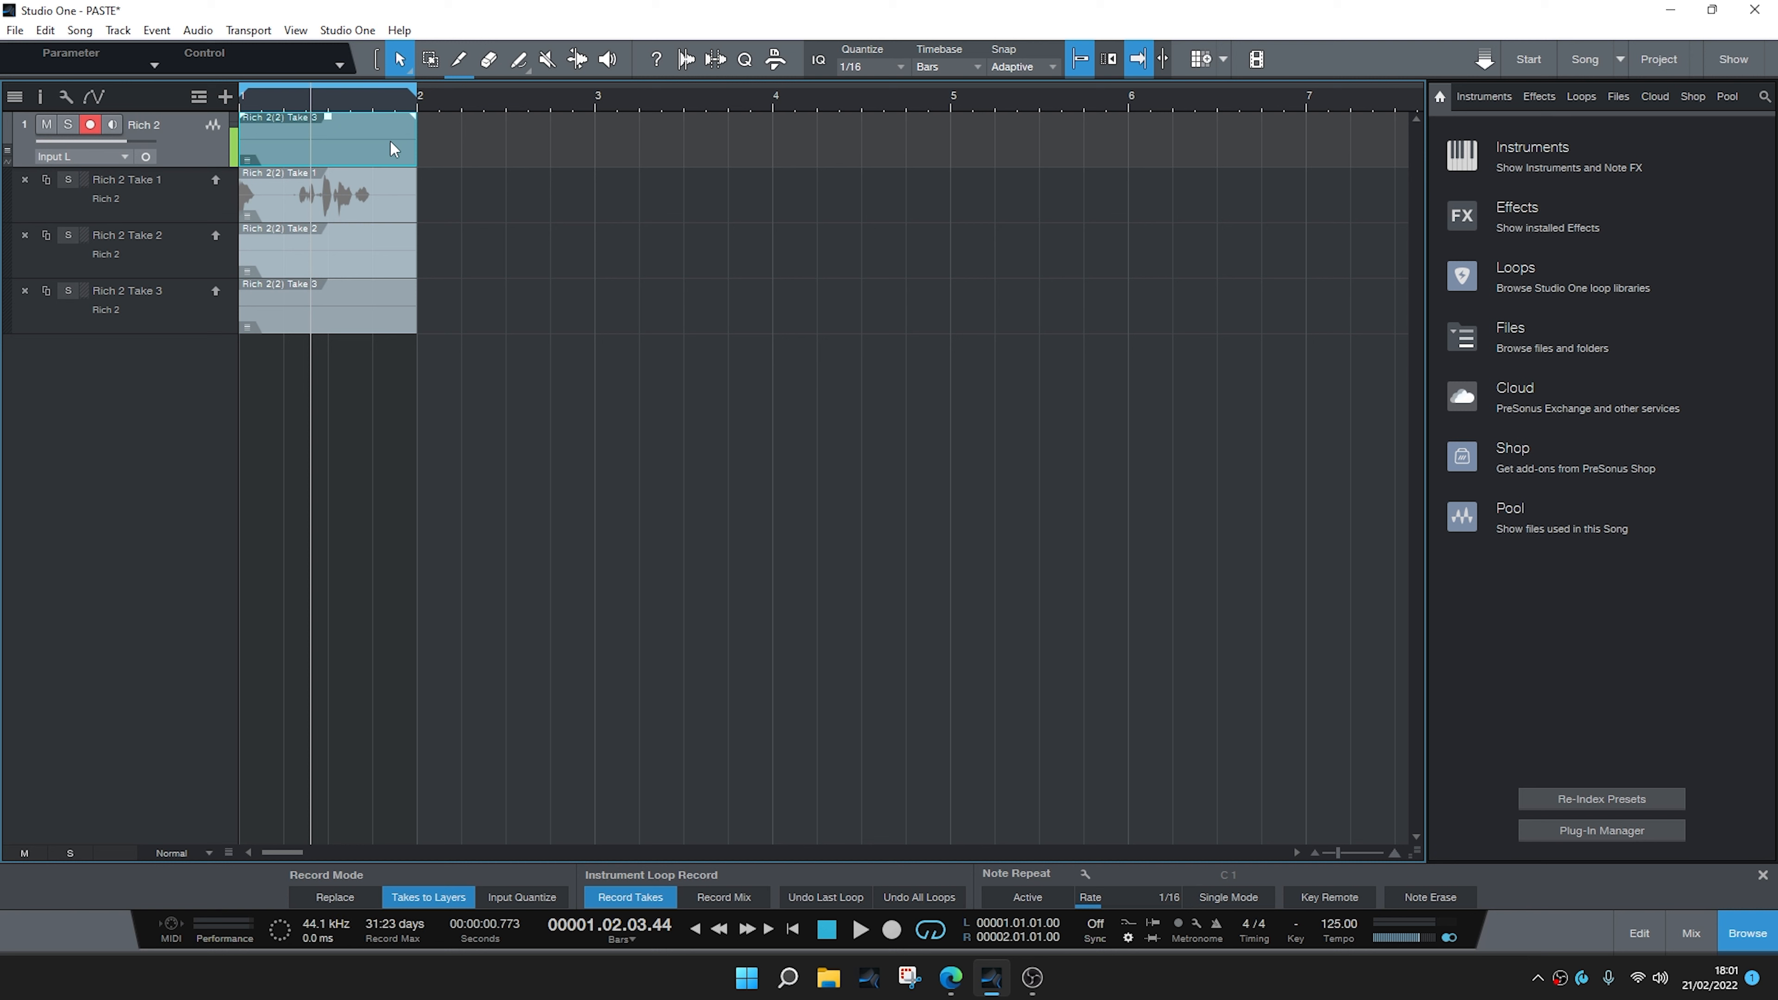
# - Activate the Take 1, Take 2 and Take 3 layers in turn and delete each recorded event to empty the layers
pyautogui.click(216, 176)
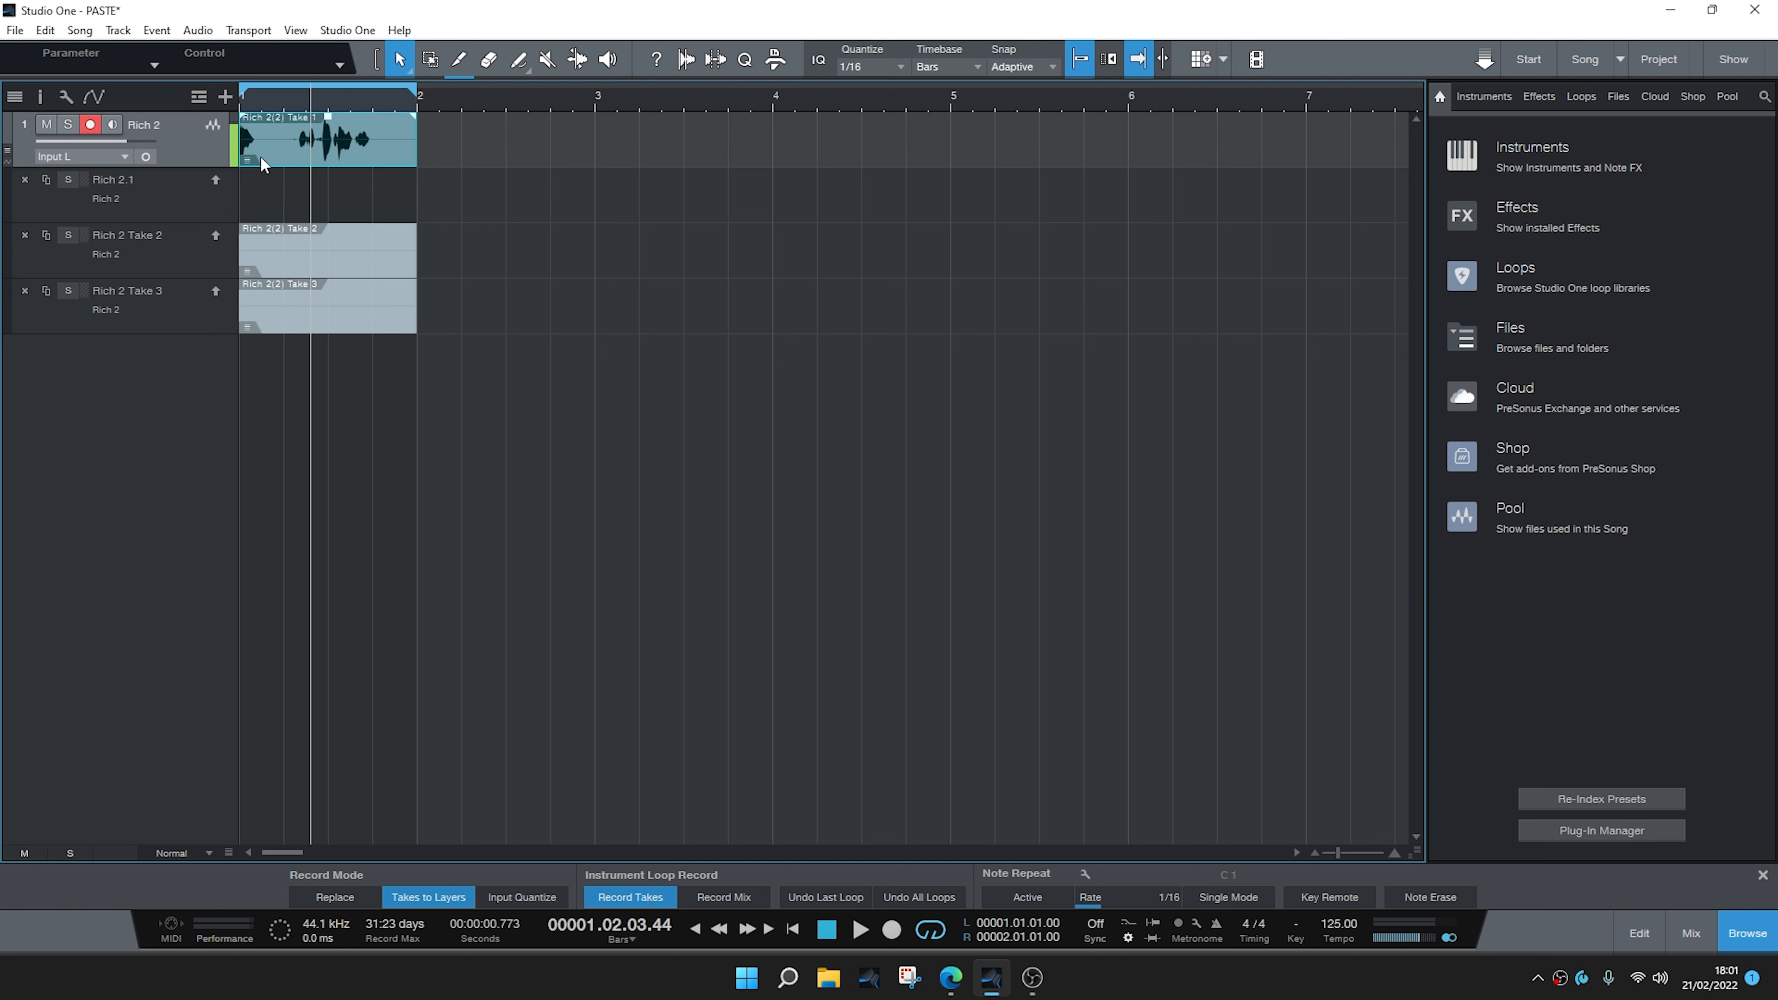
pyautogui.click(216, 234)
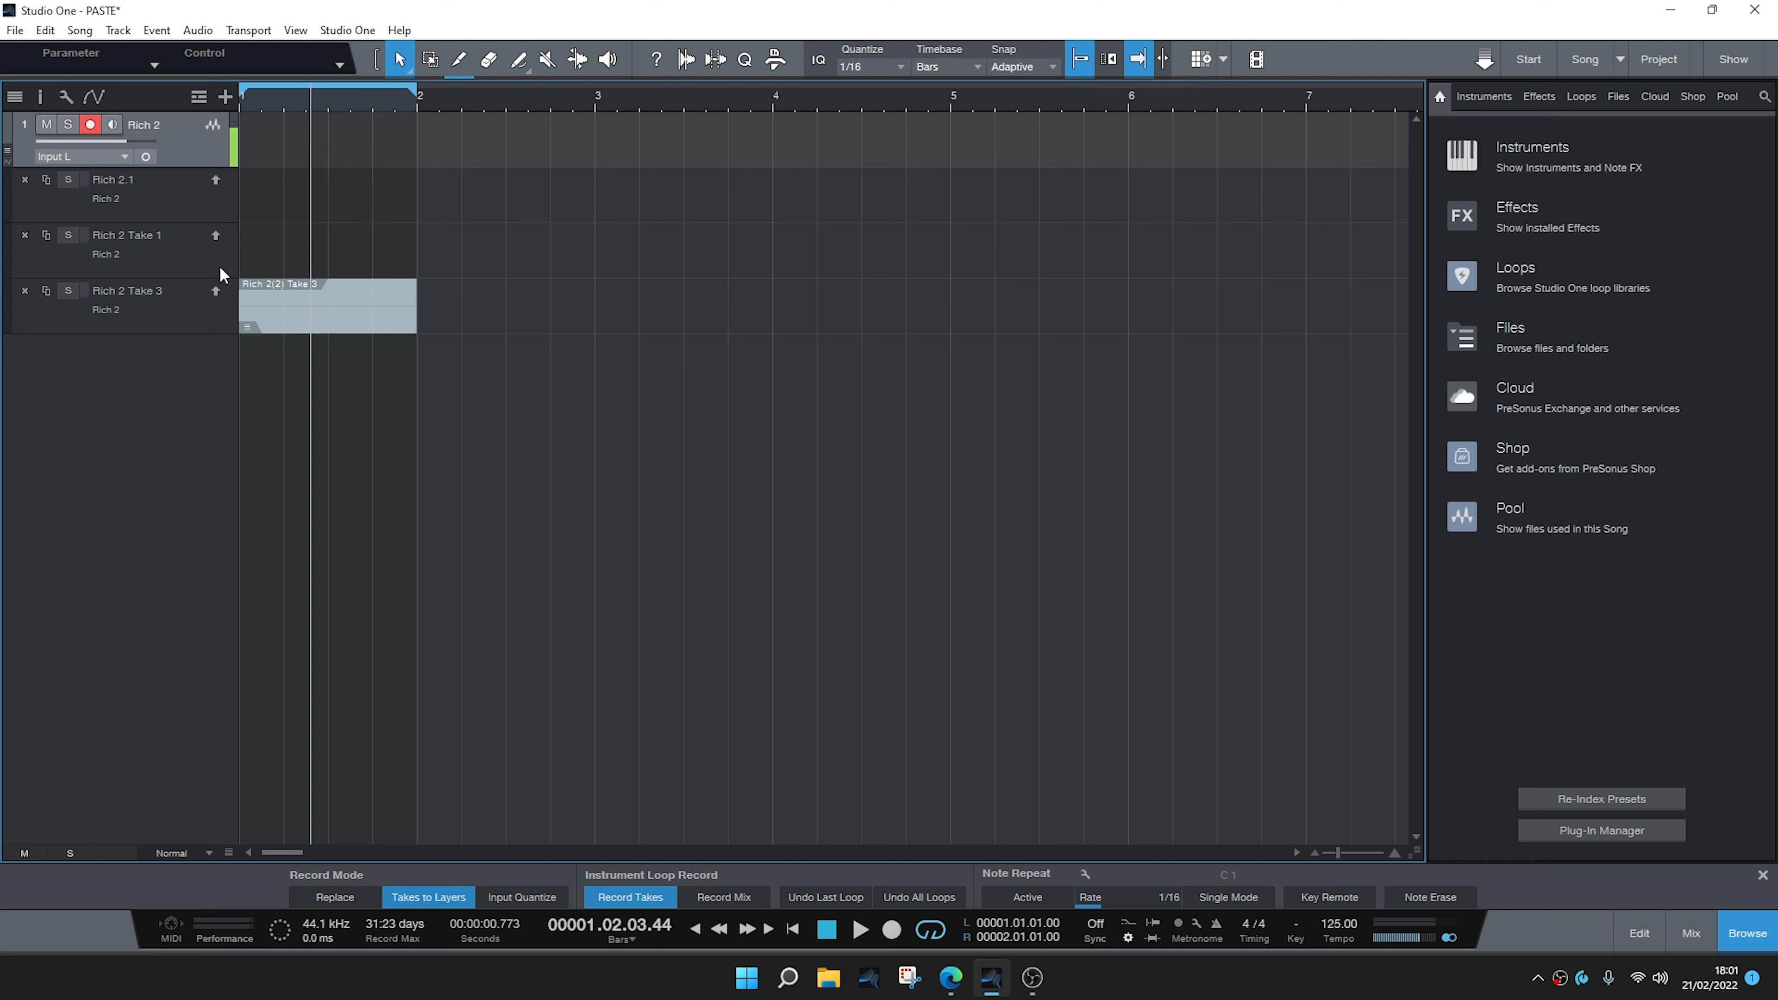
pyautogui.click(217, 287)
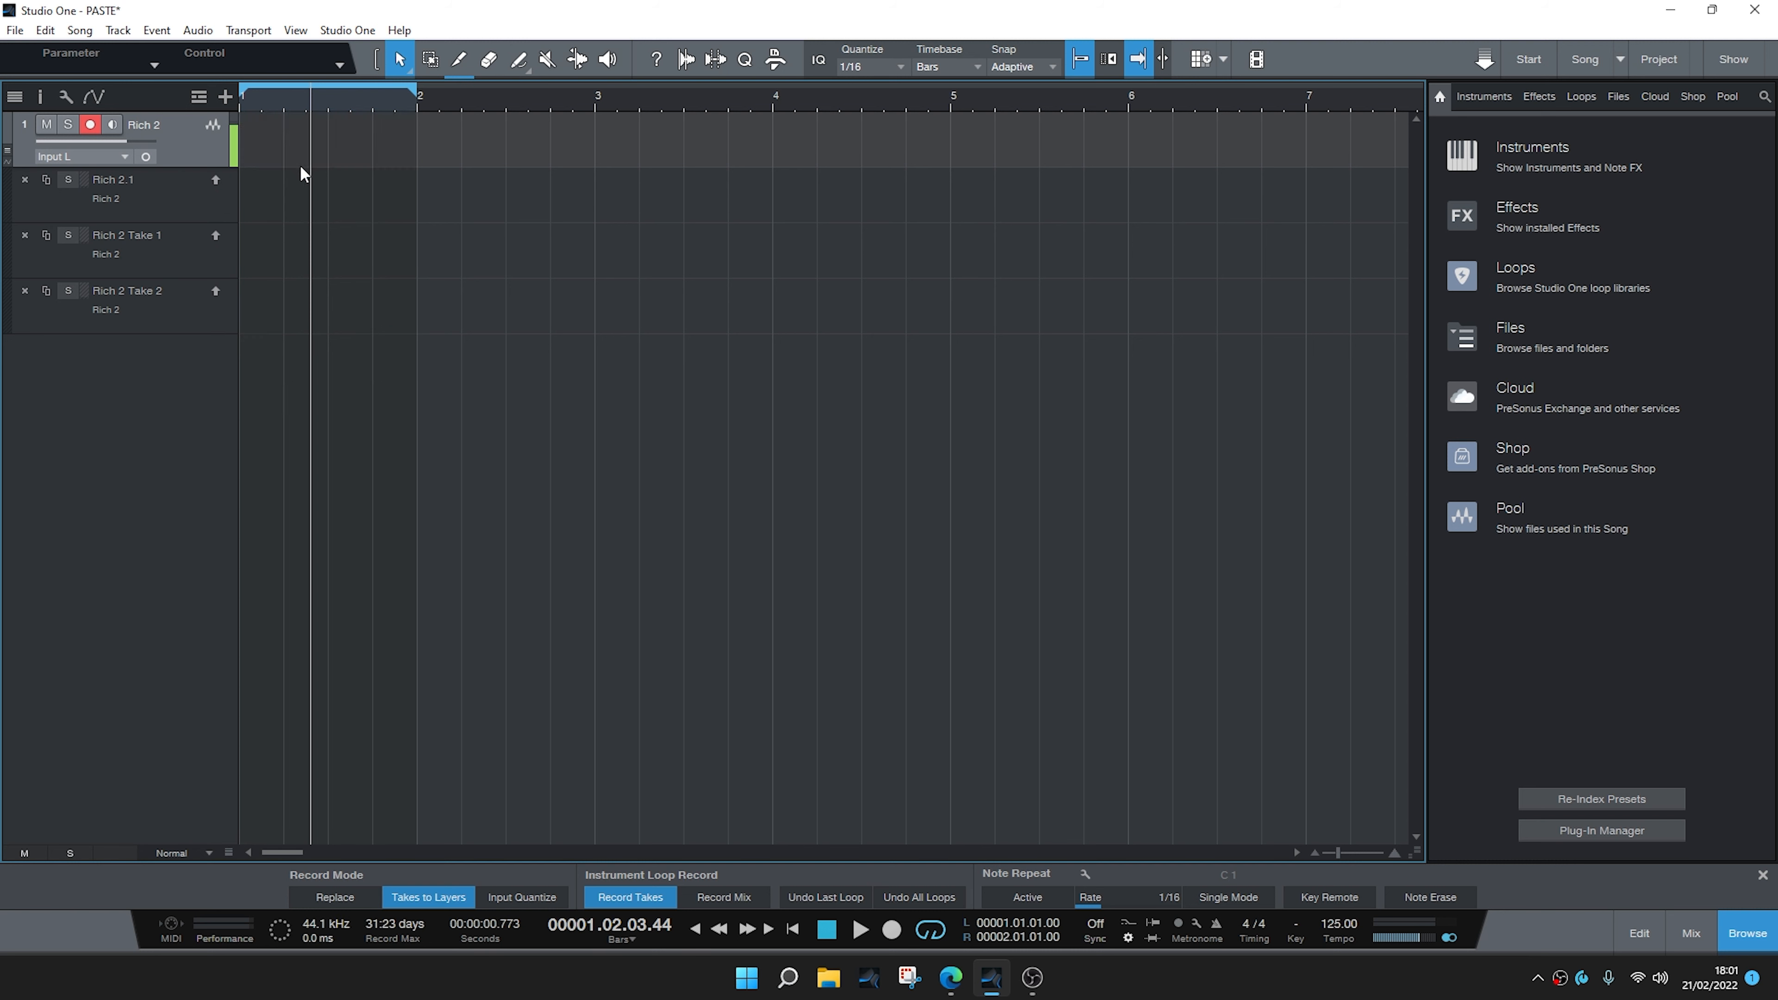
# - Disarm the new track and paste the copied takes at bar 1, with Take 3 active and Takes 3, 1 and 2 on the layers
pyautogui.click(88, 126)
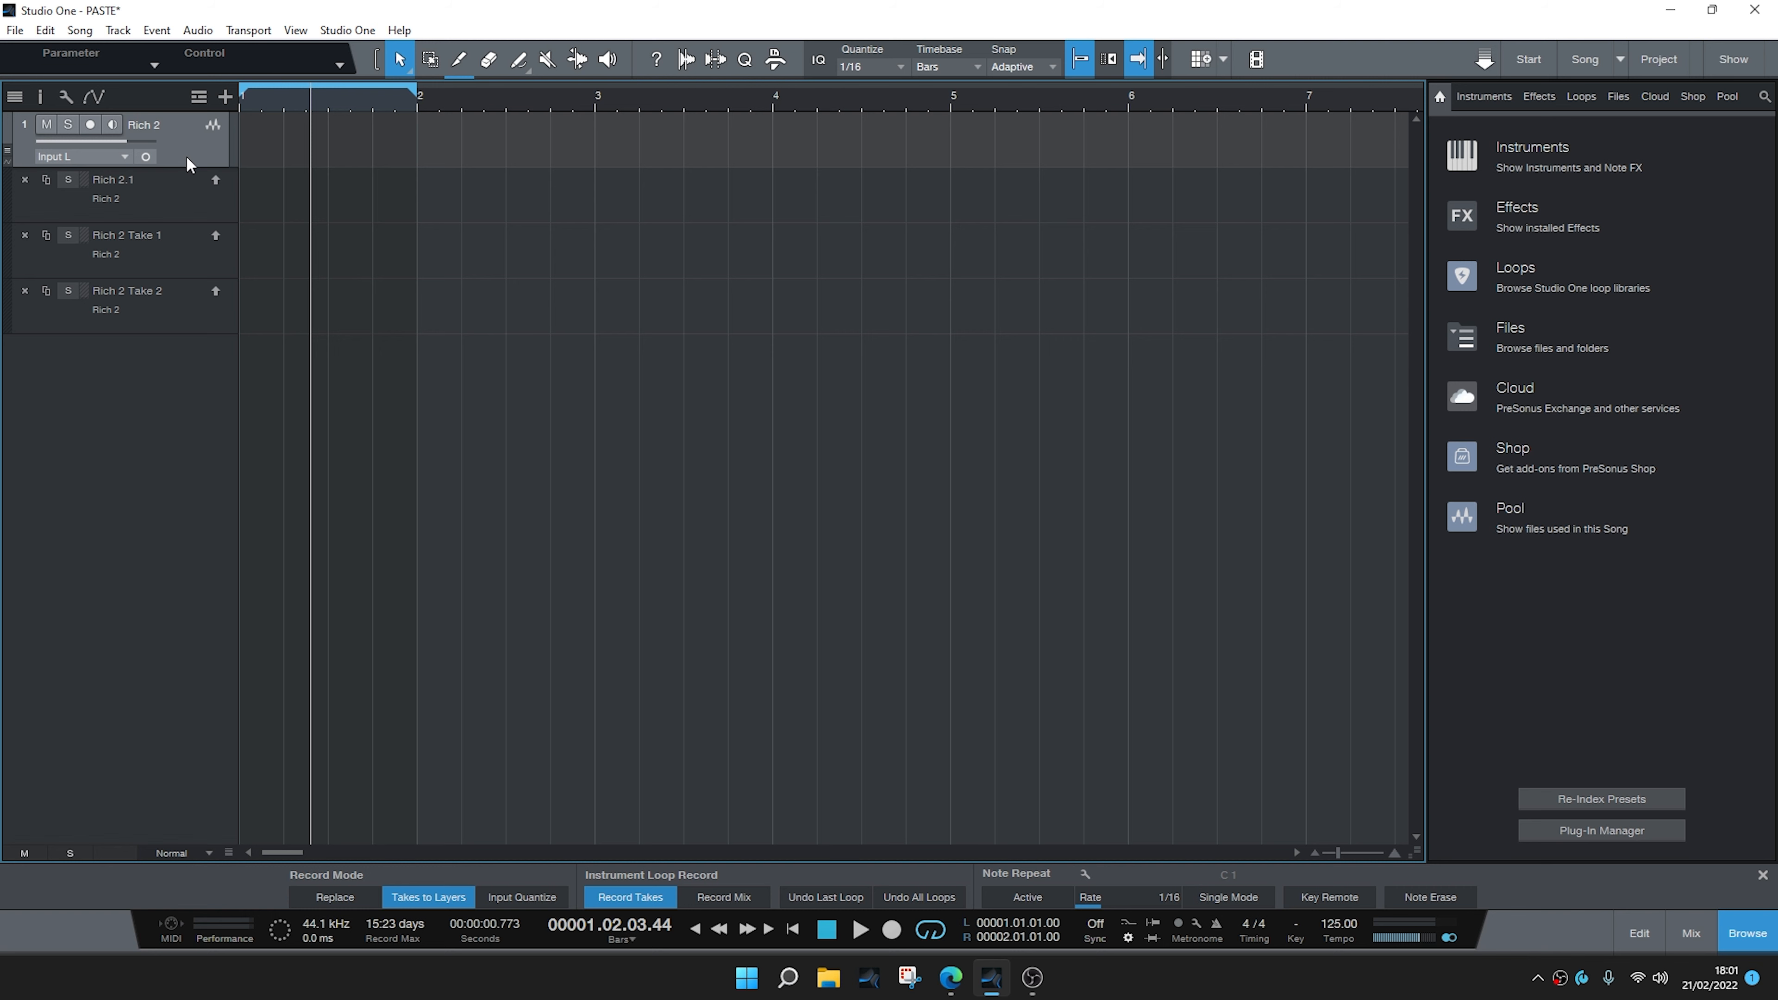
pyautogui.press(',')
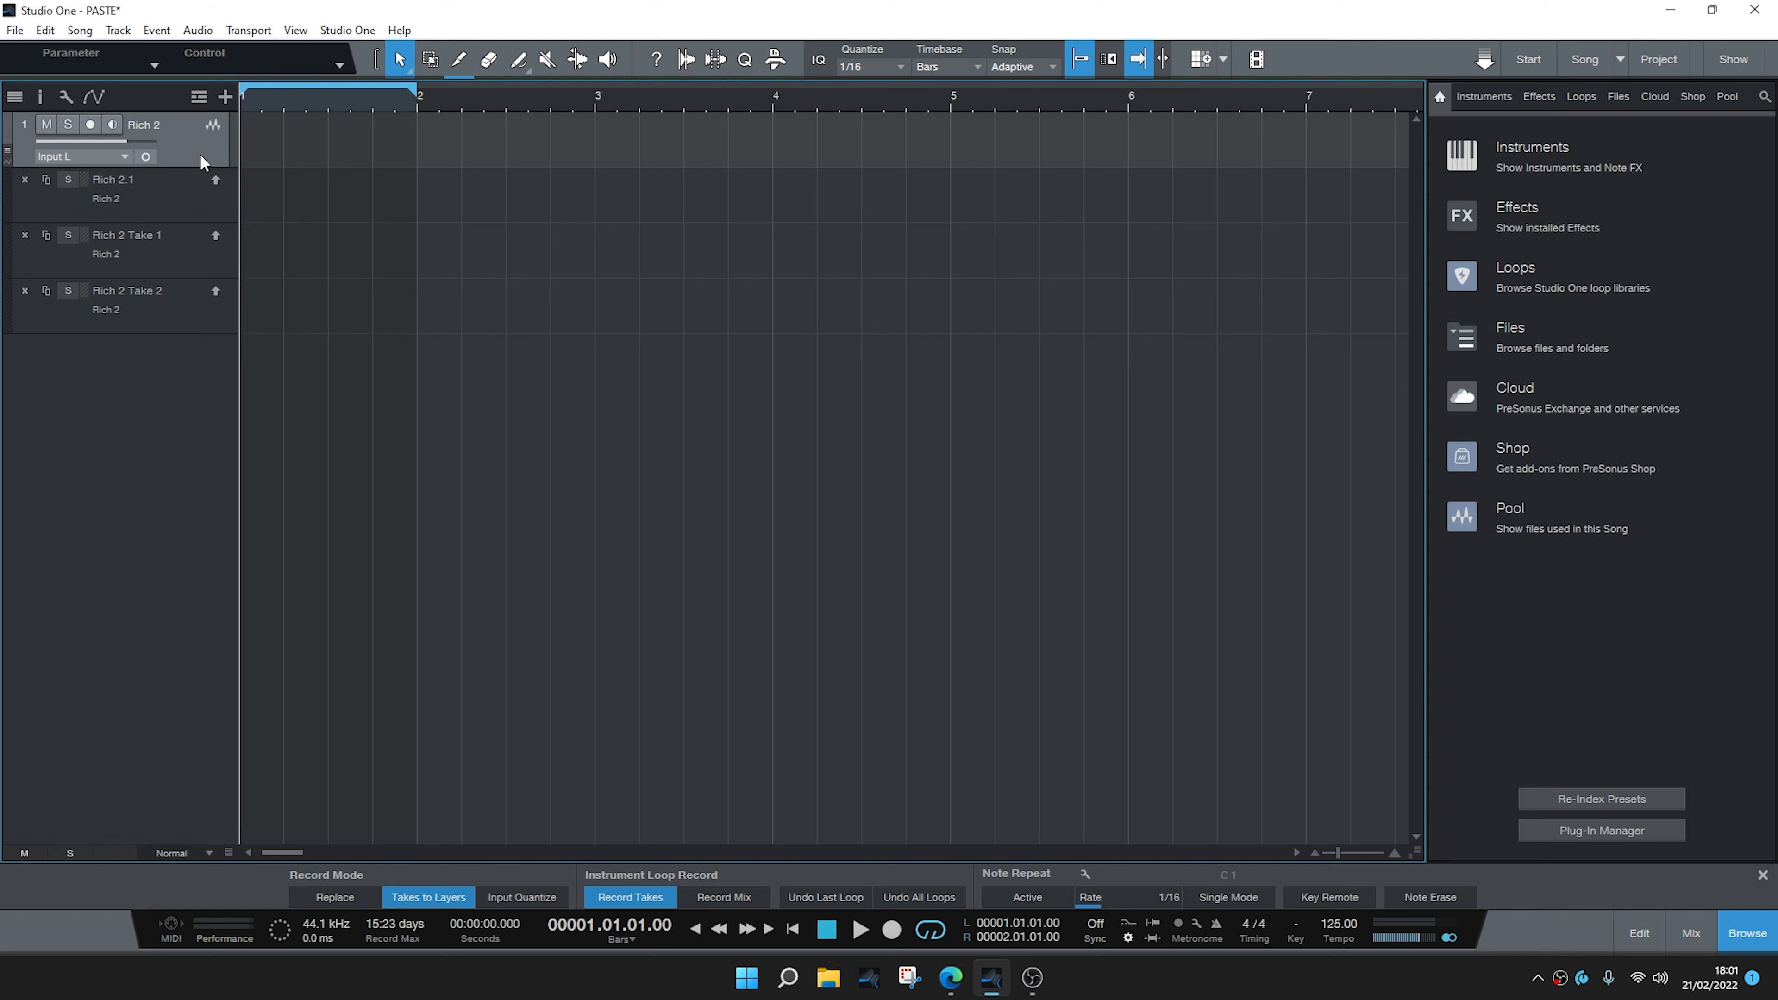
pyautogui.hotkey('ctrl', 'v')
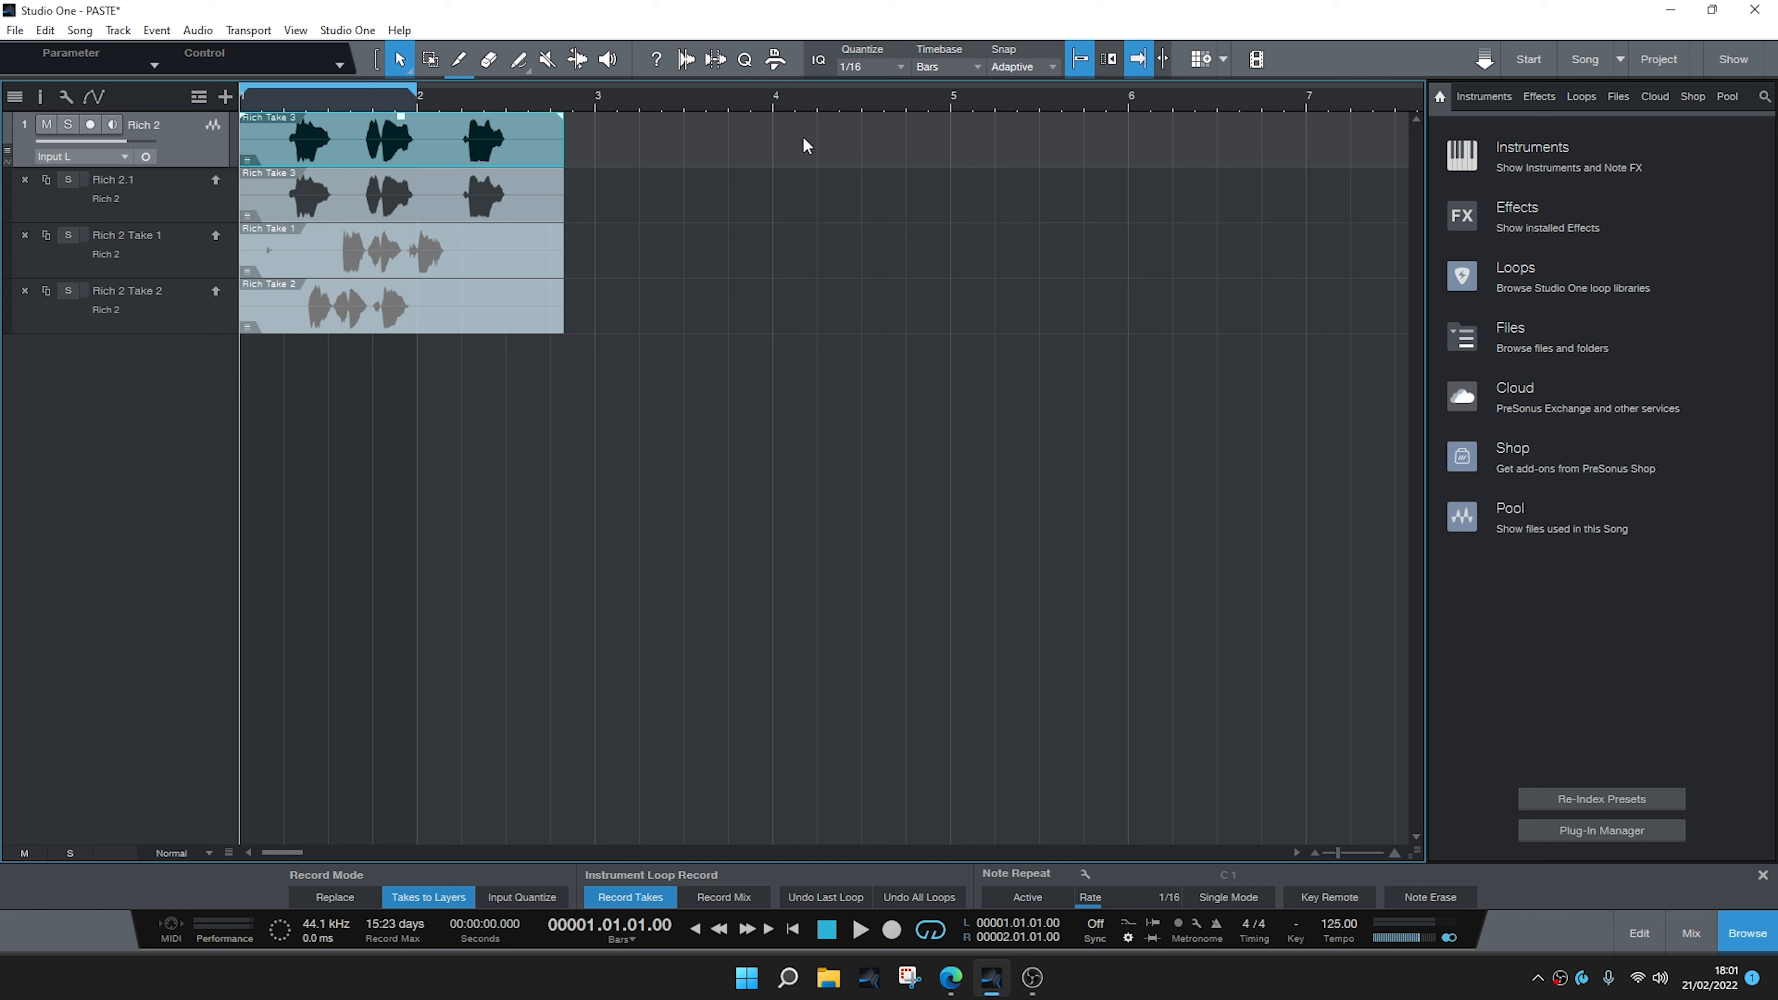
# - Colour the new track and its events the same blue as the original track
pyautogui.click(9, 140)
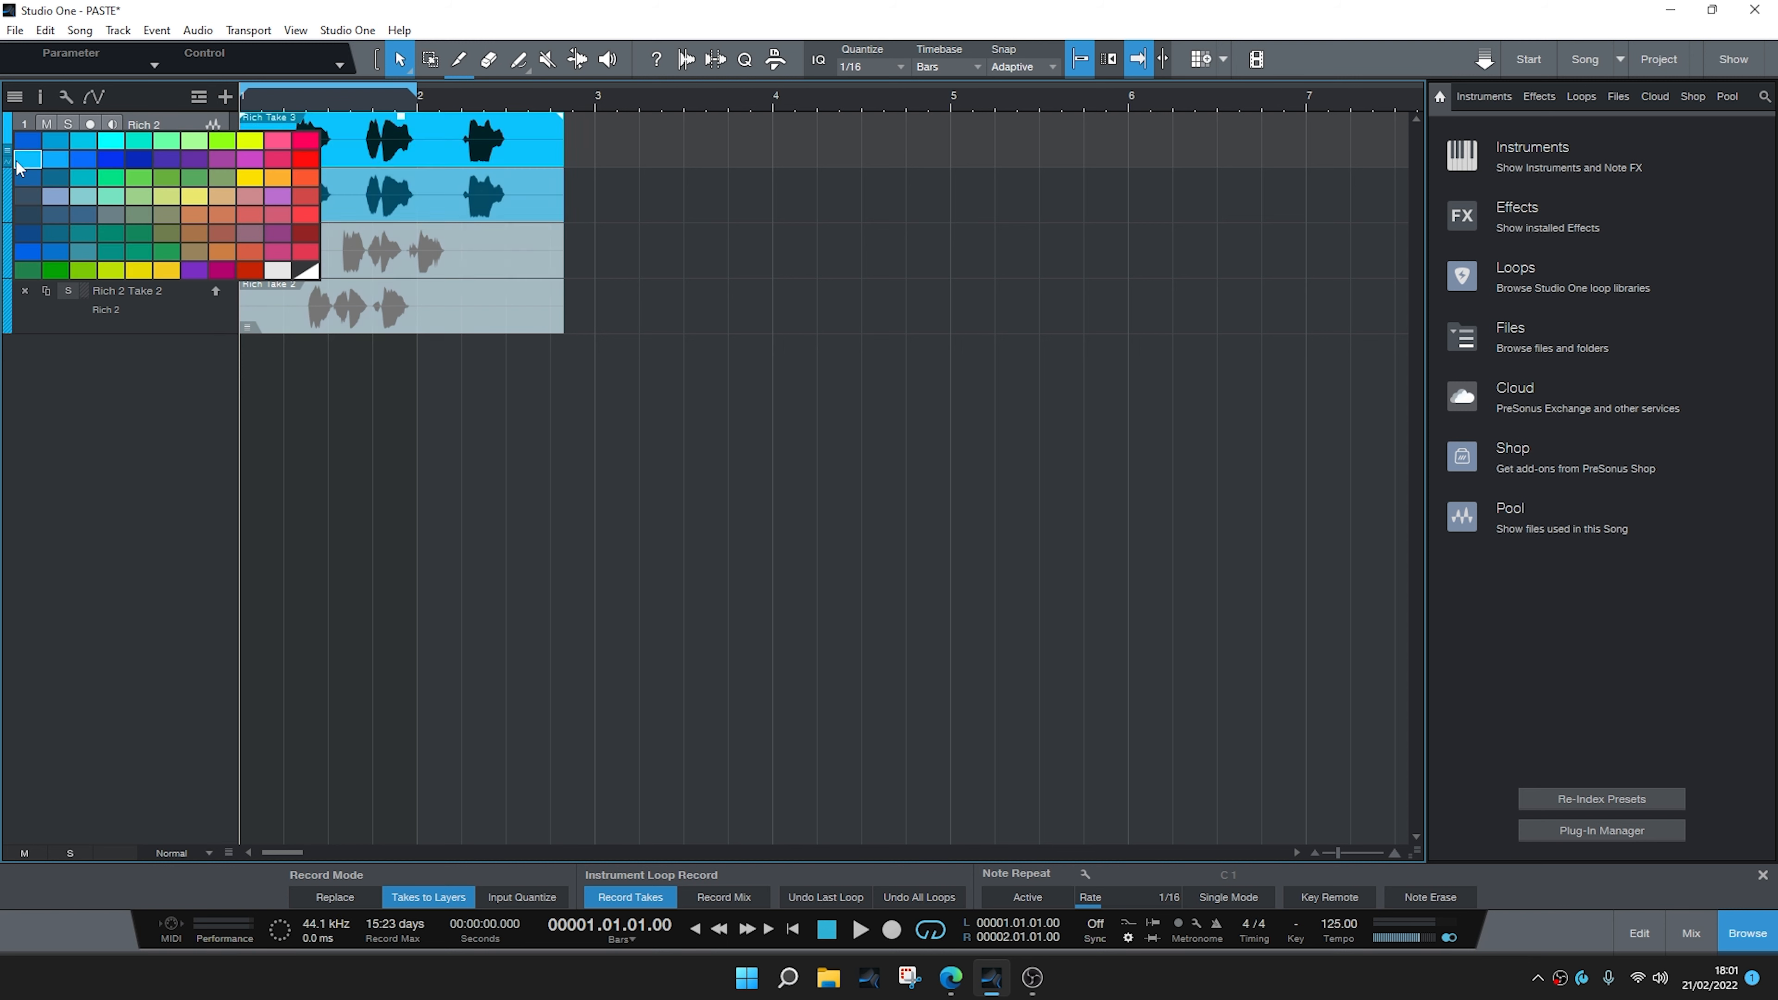
pyautogui.click(28, 182)
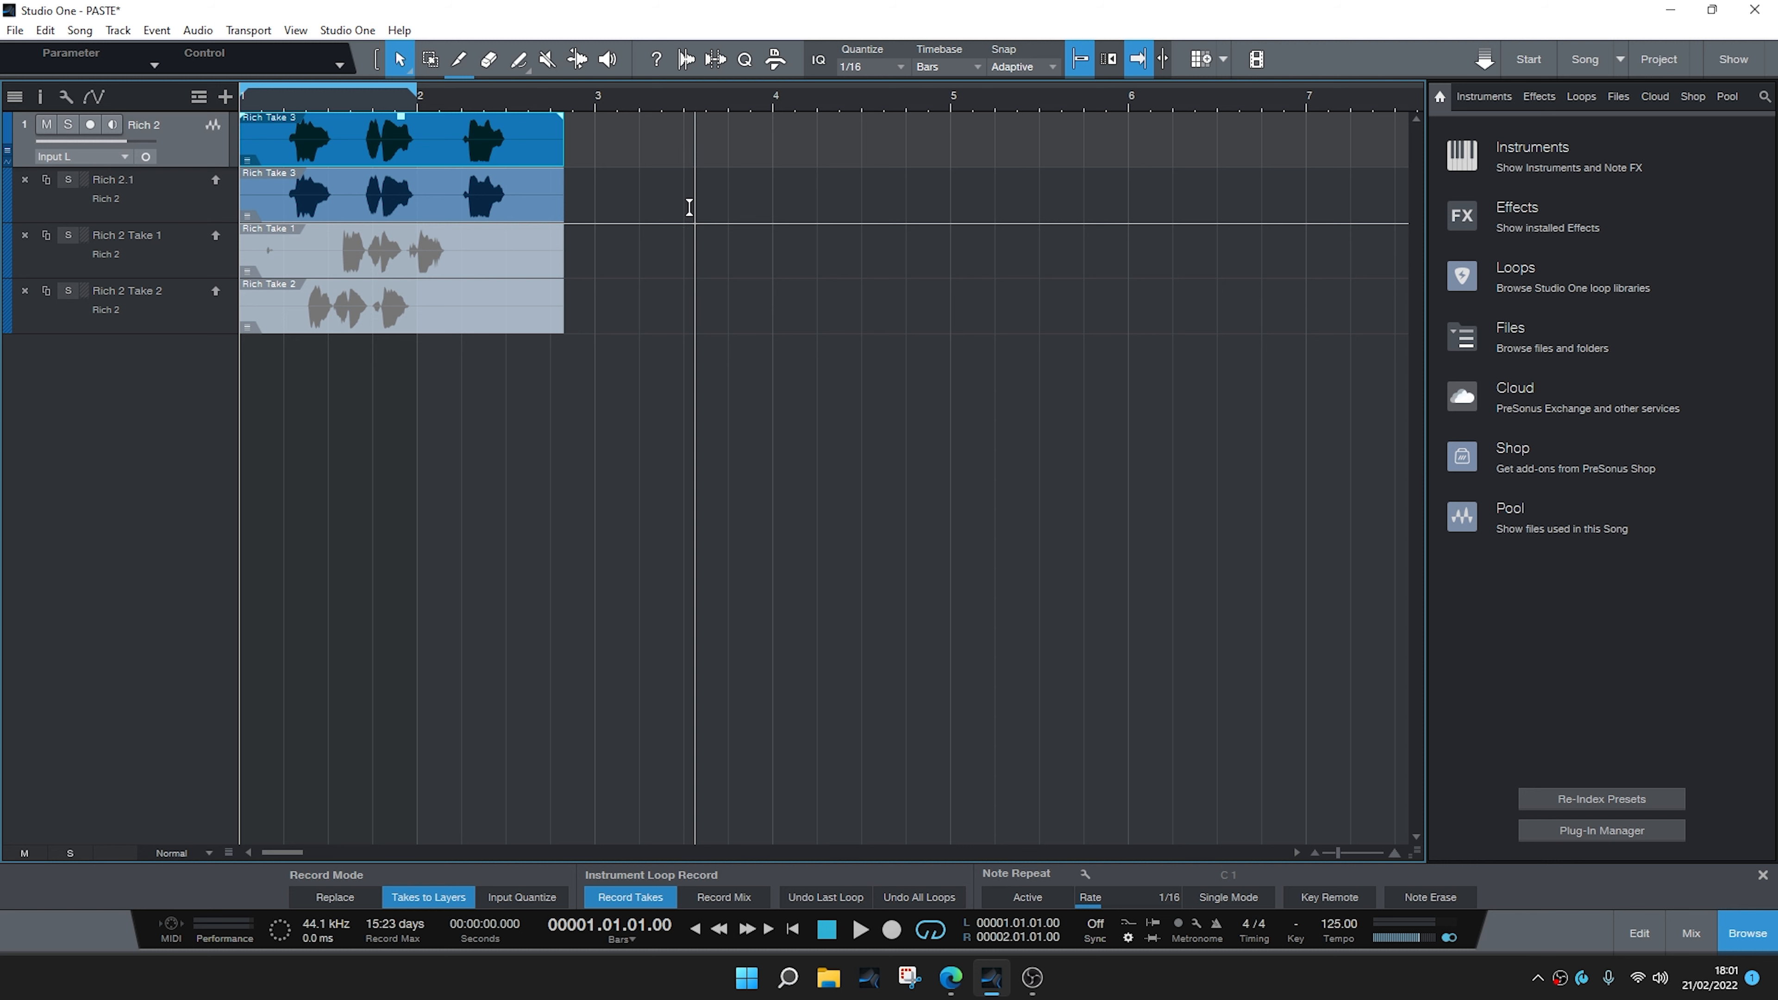
# - Switch to the TAKES LAYERS song, keep its track height at Normal and fit about bars 1 to 13 in the arrangement
pyautogui.click(1615, 61)
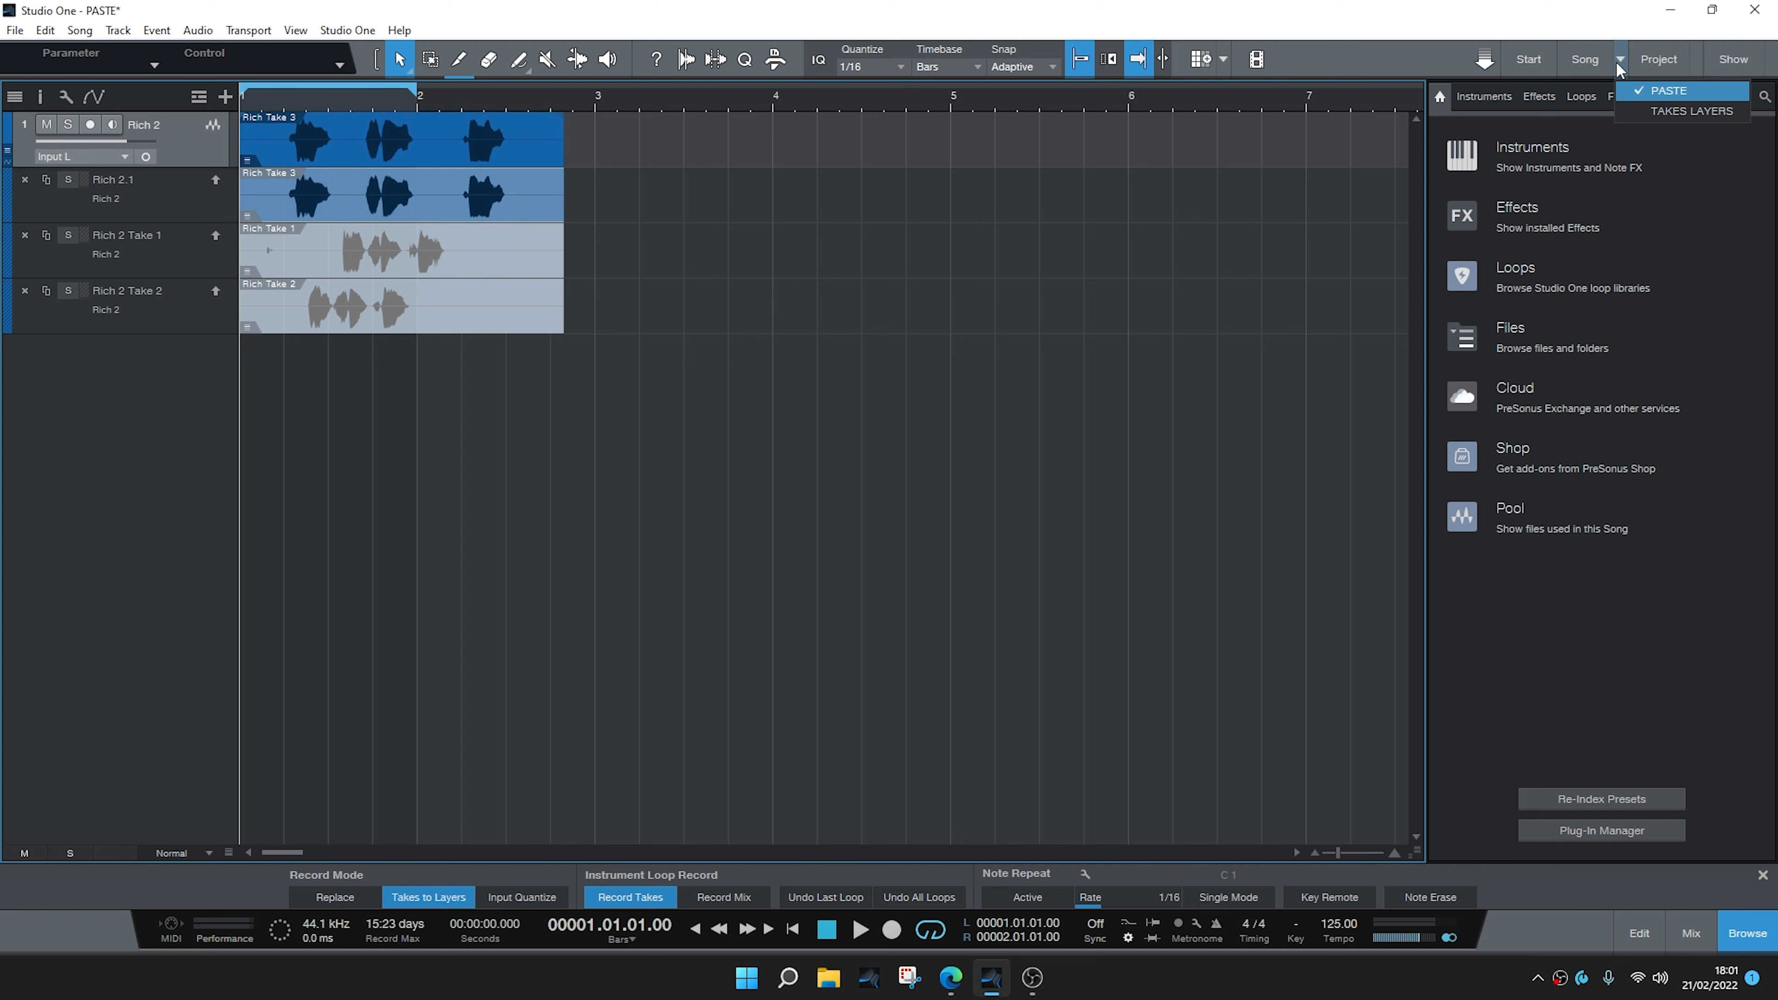
pyautogui.click(1647, 120)
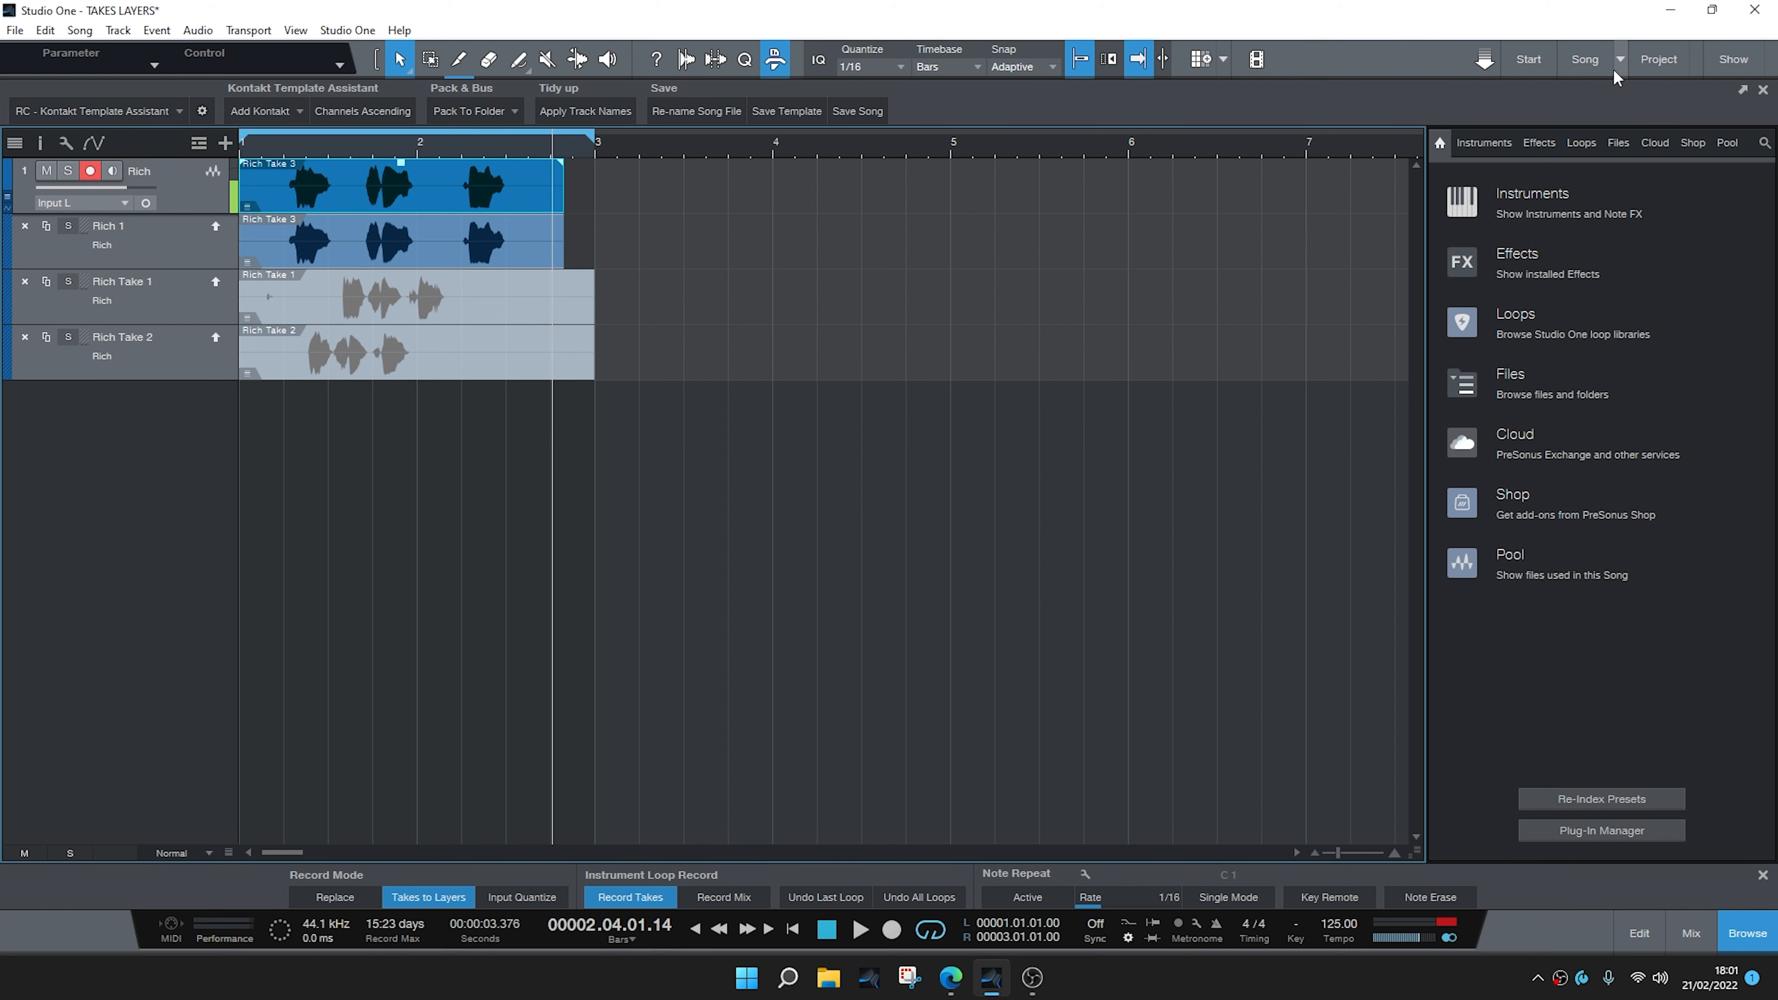
pyautogui.click(169, 856)
pyautogui.click(191, 772)
pyautogui.click(1339, 855)
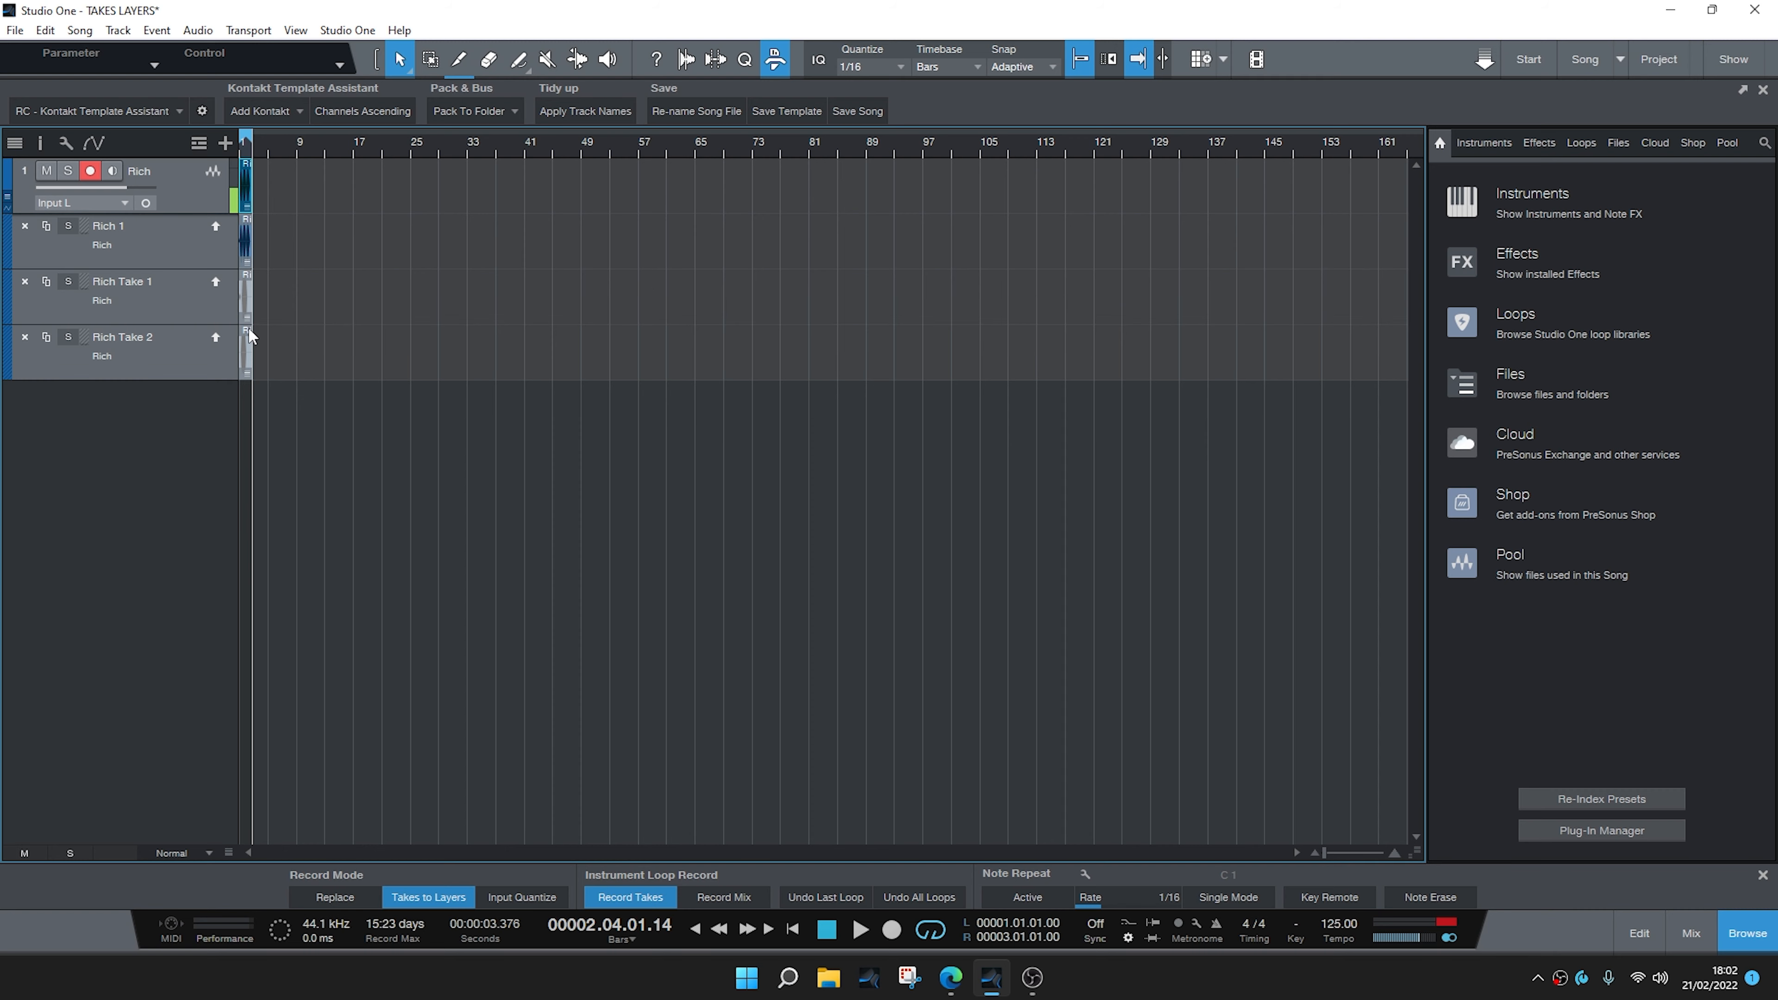
pyautogui.scroll(8, 266, 371)
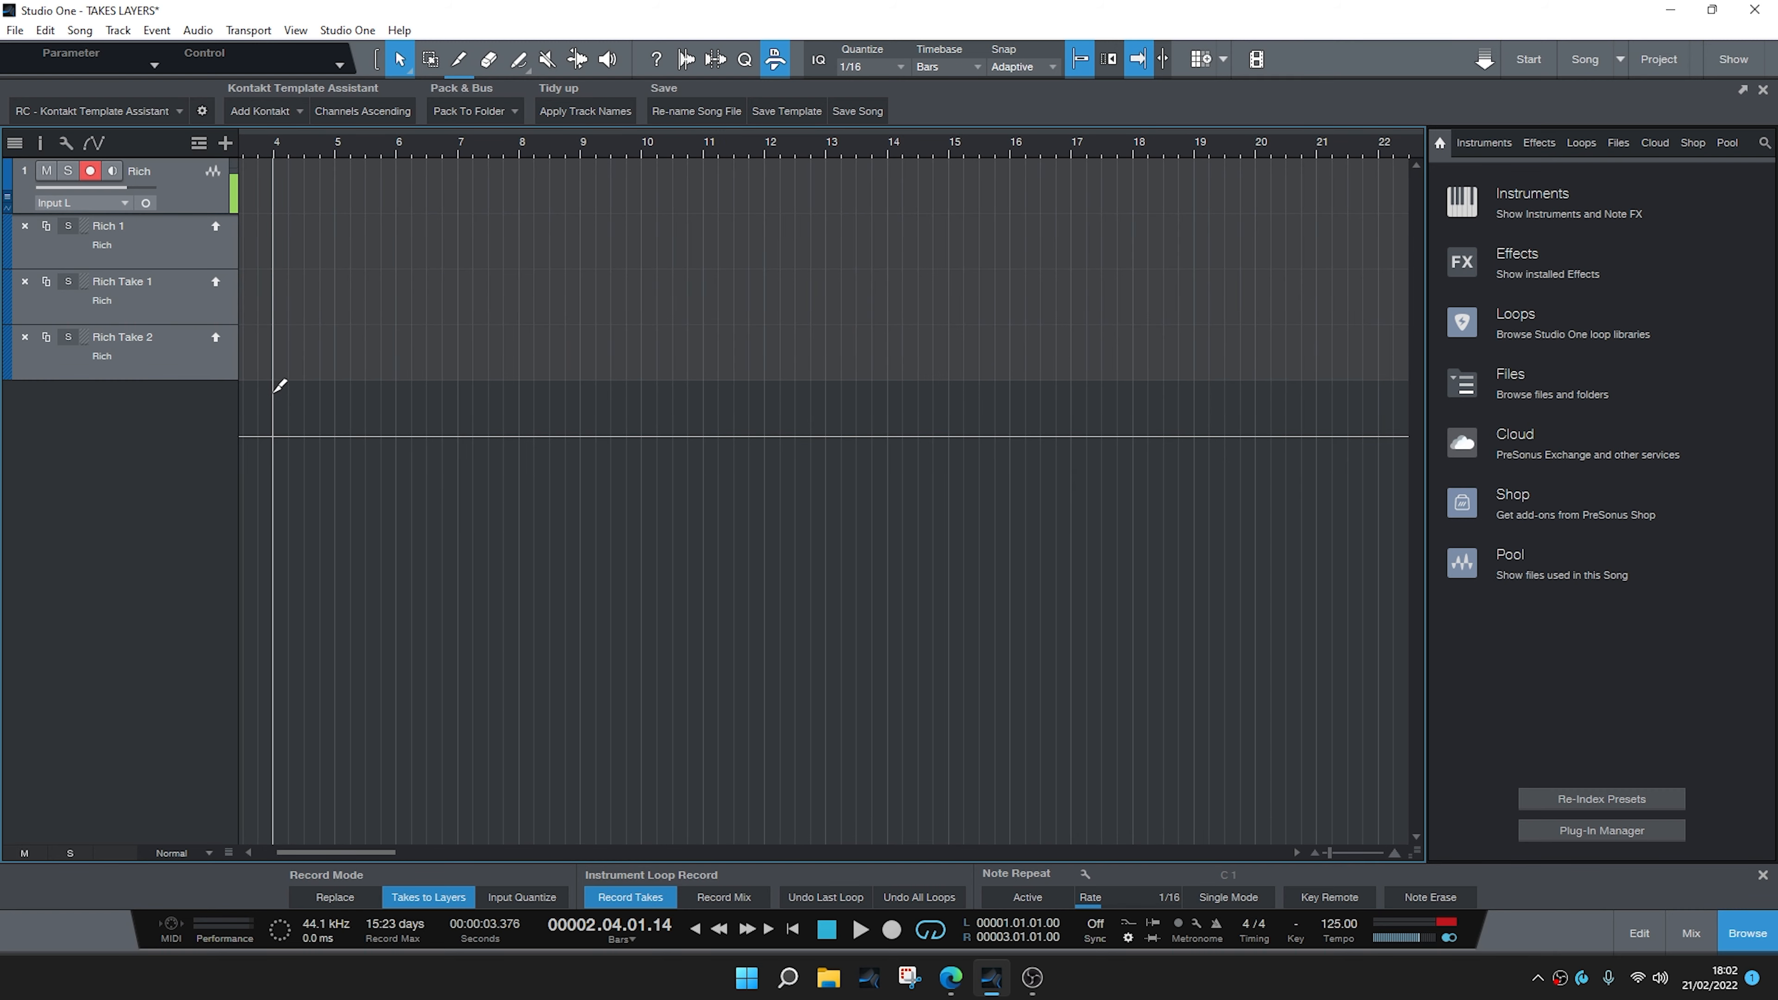
pyautogui.hscroll(-3, 325, 850)
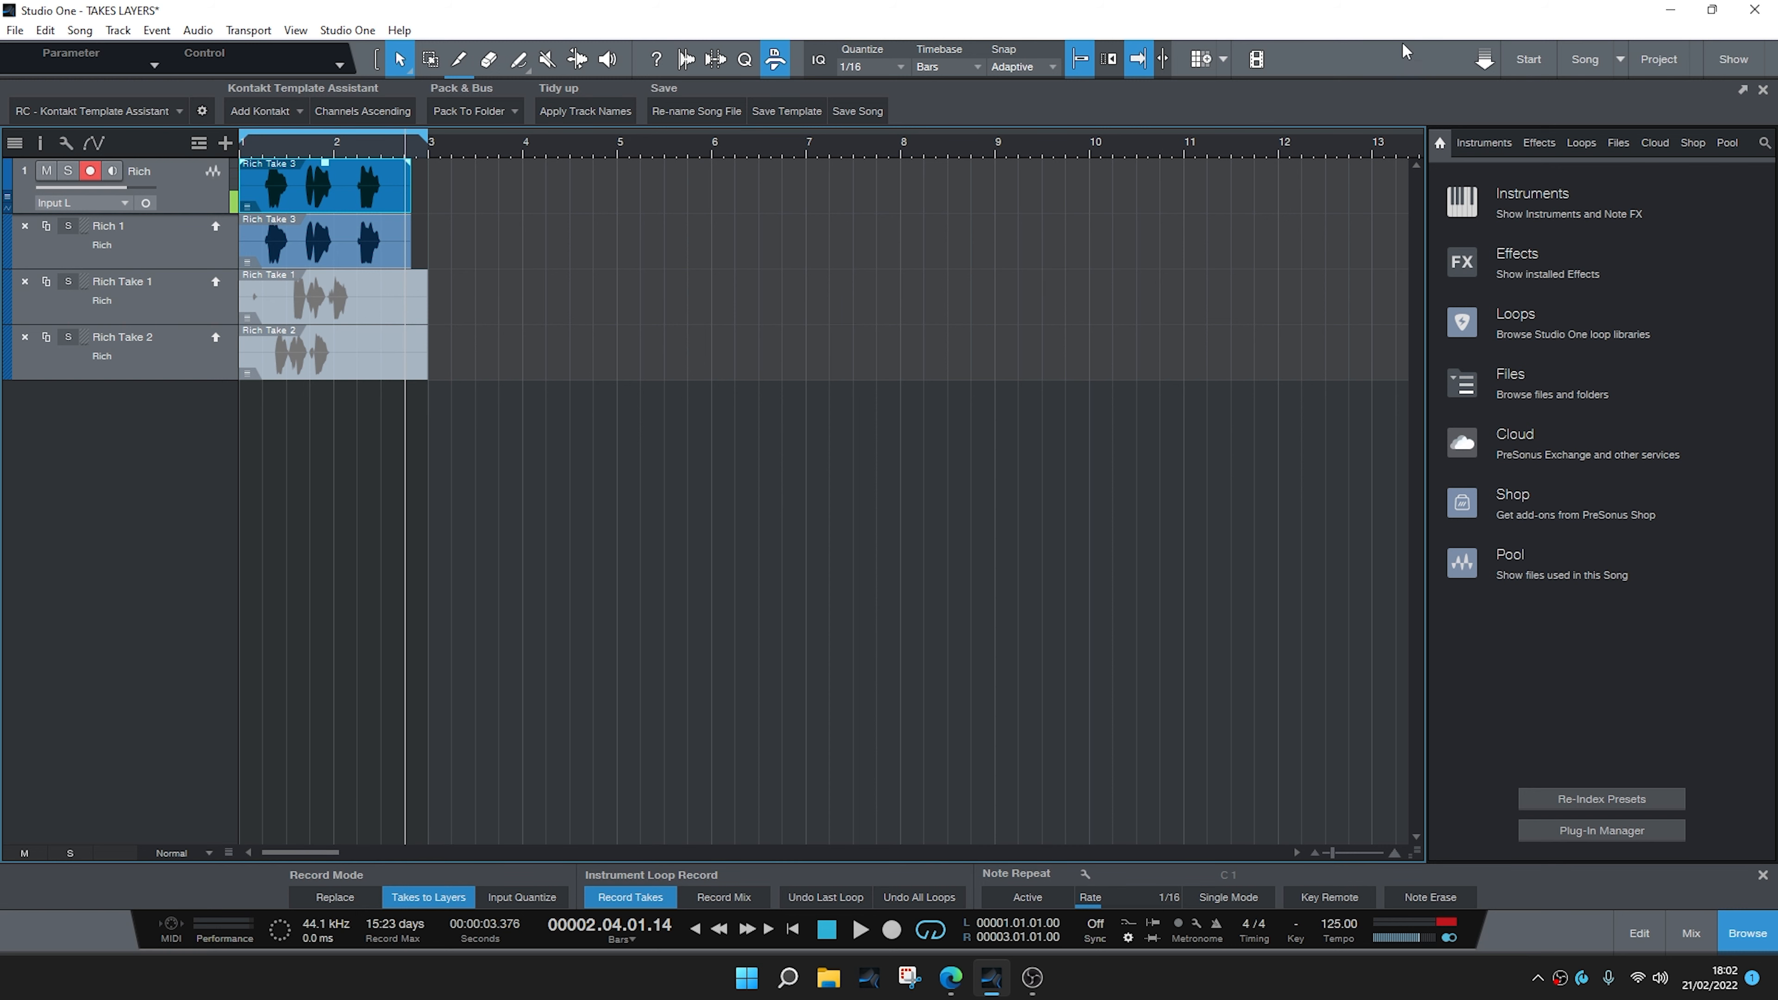
# - Return to the PASTE song and match its Normal track height and its view of about bars 1 to 13
pyautogui.click(1619, 59)
pyautogui.click(1618, 111)
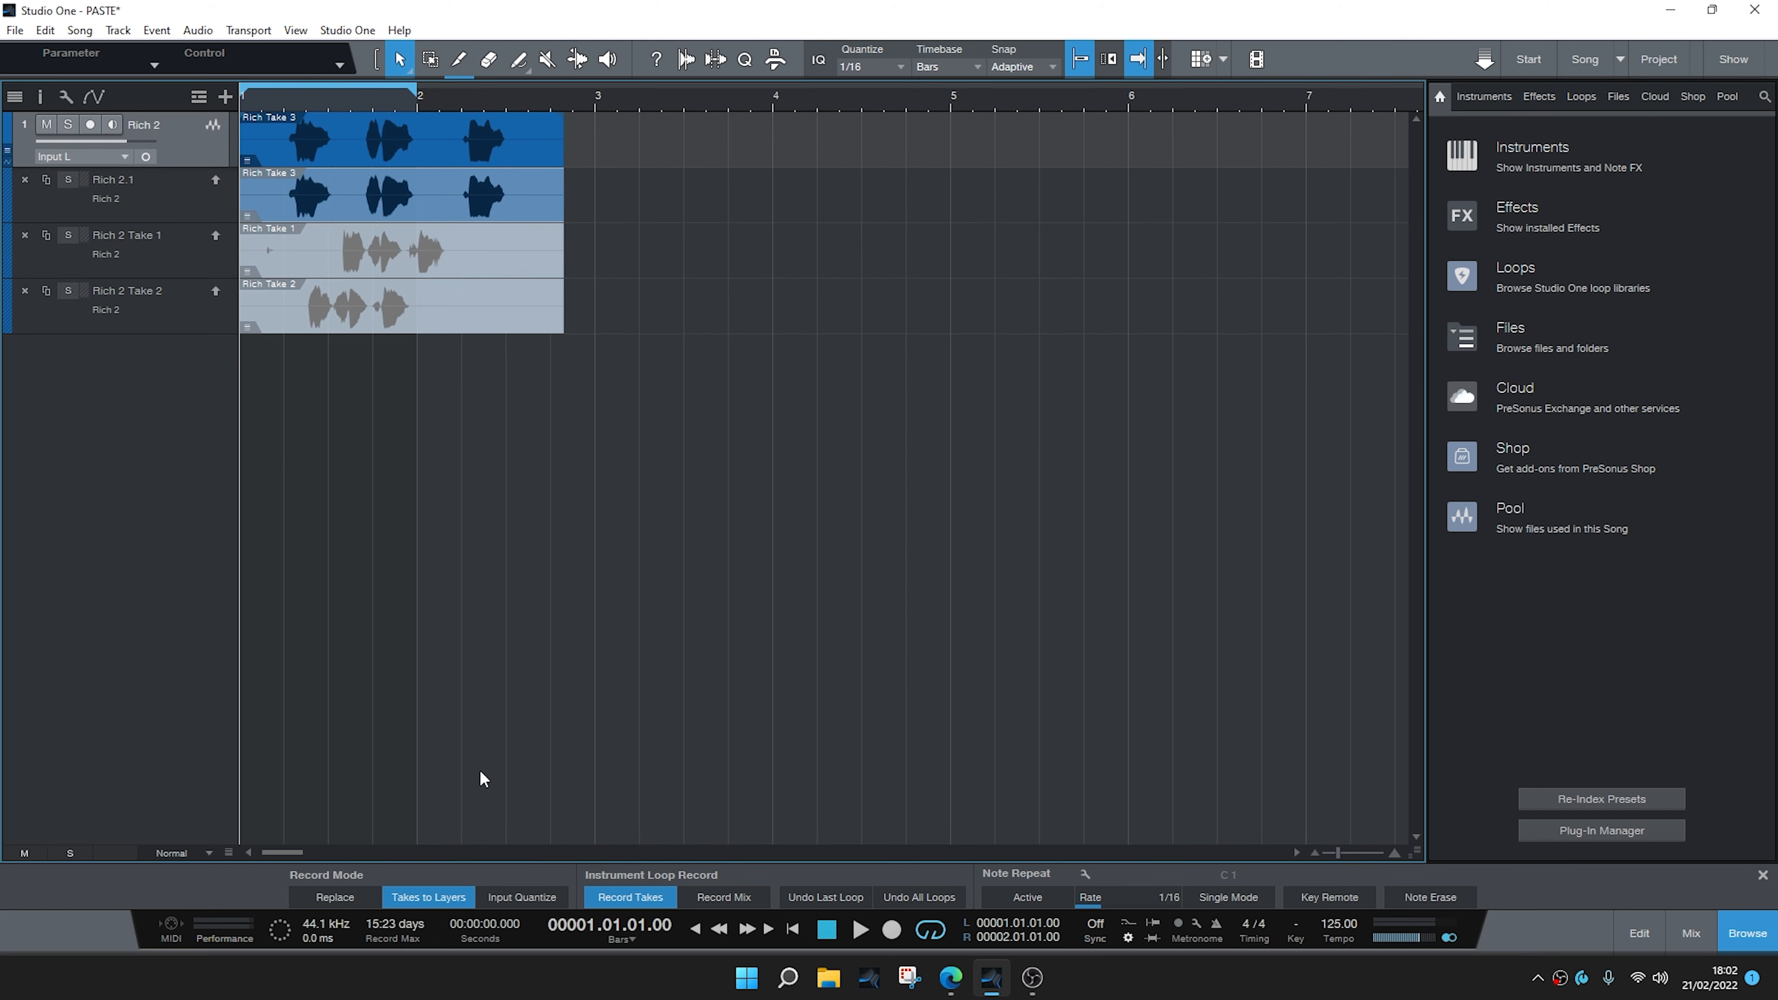
pyautogui.click(202, 854)
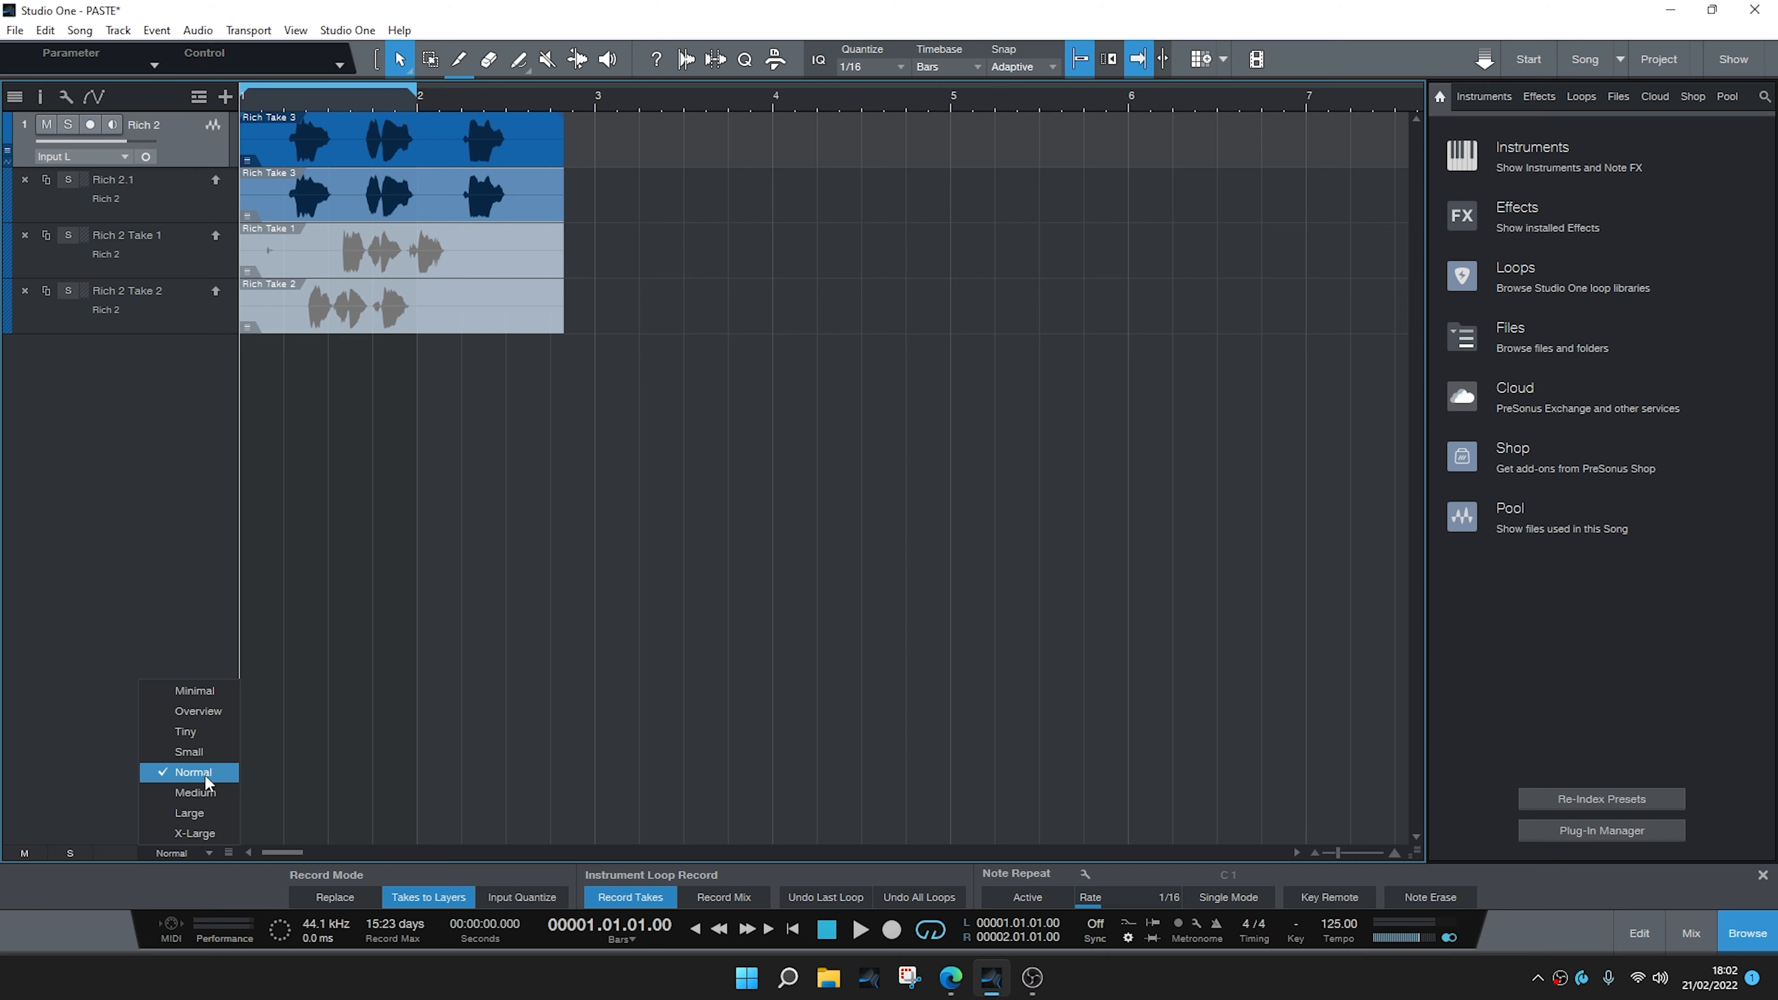
pyautogui.click(206, 774)
pyautogui.moveTo(1333, 853); pyautogui.dragTo(1325, 853)
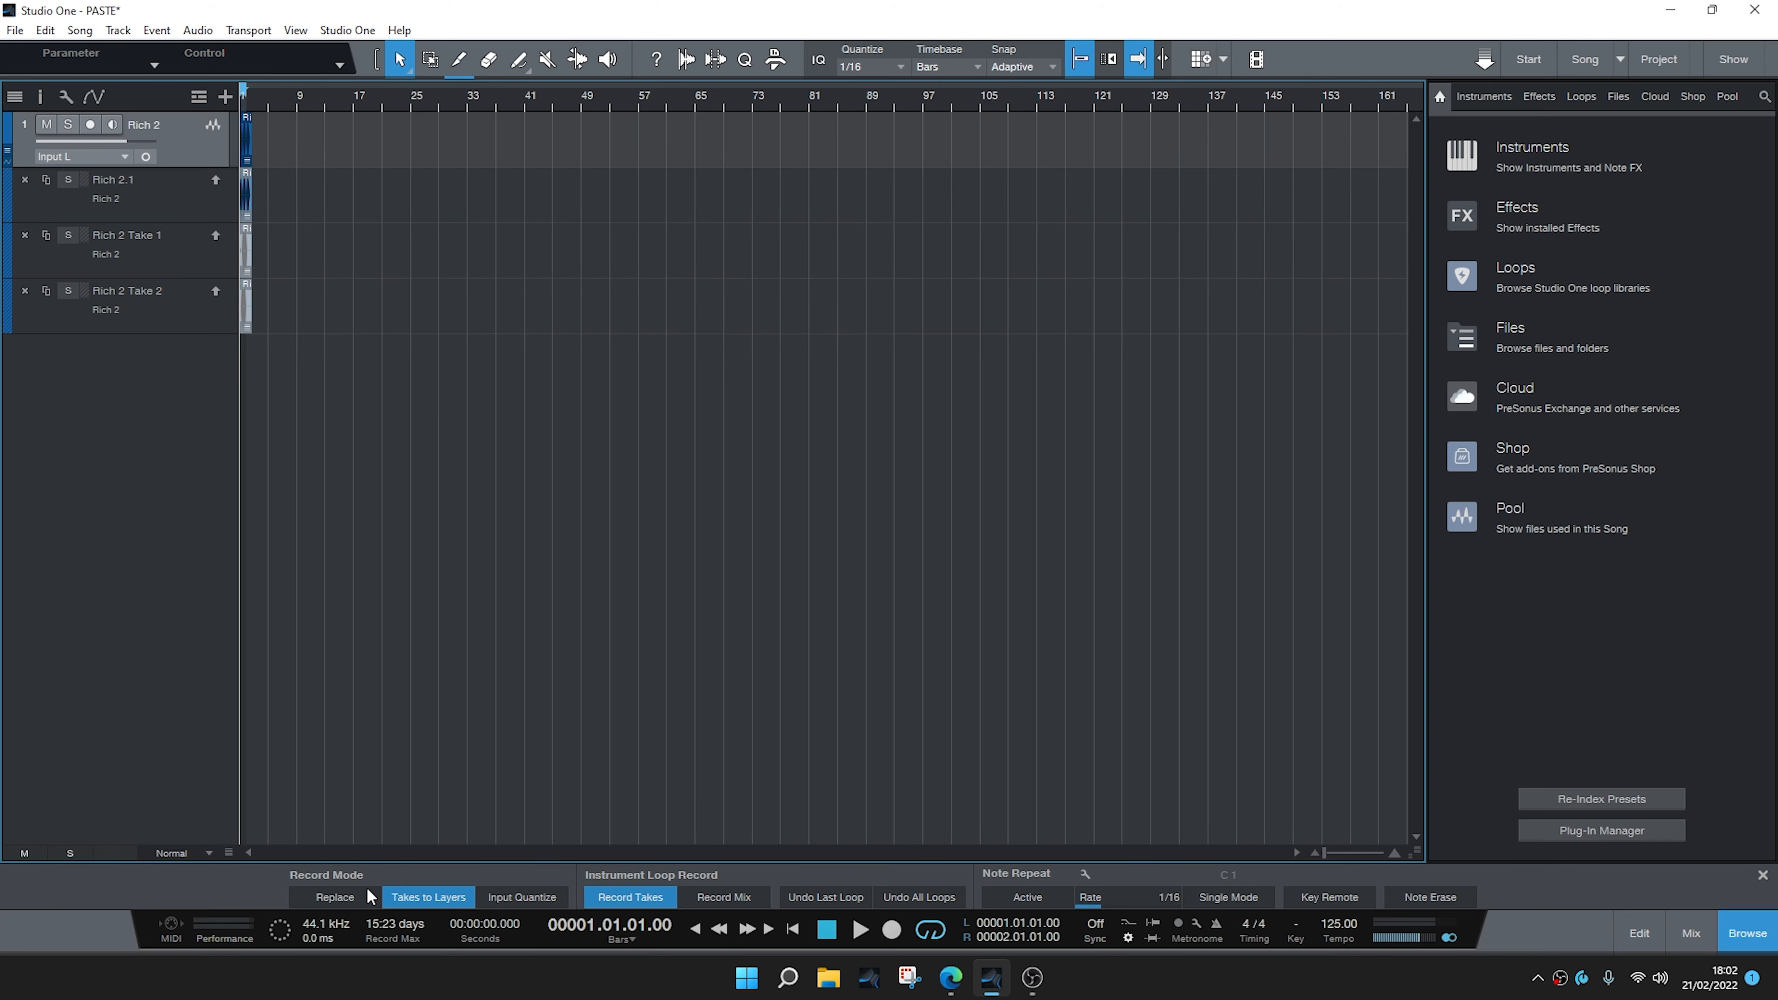
pyautogui.scroll(4, 281, 625)
pyautogui.scroll(2, 341, 777)
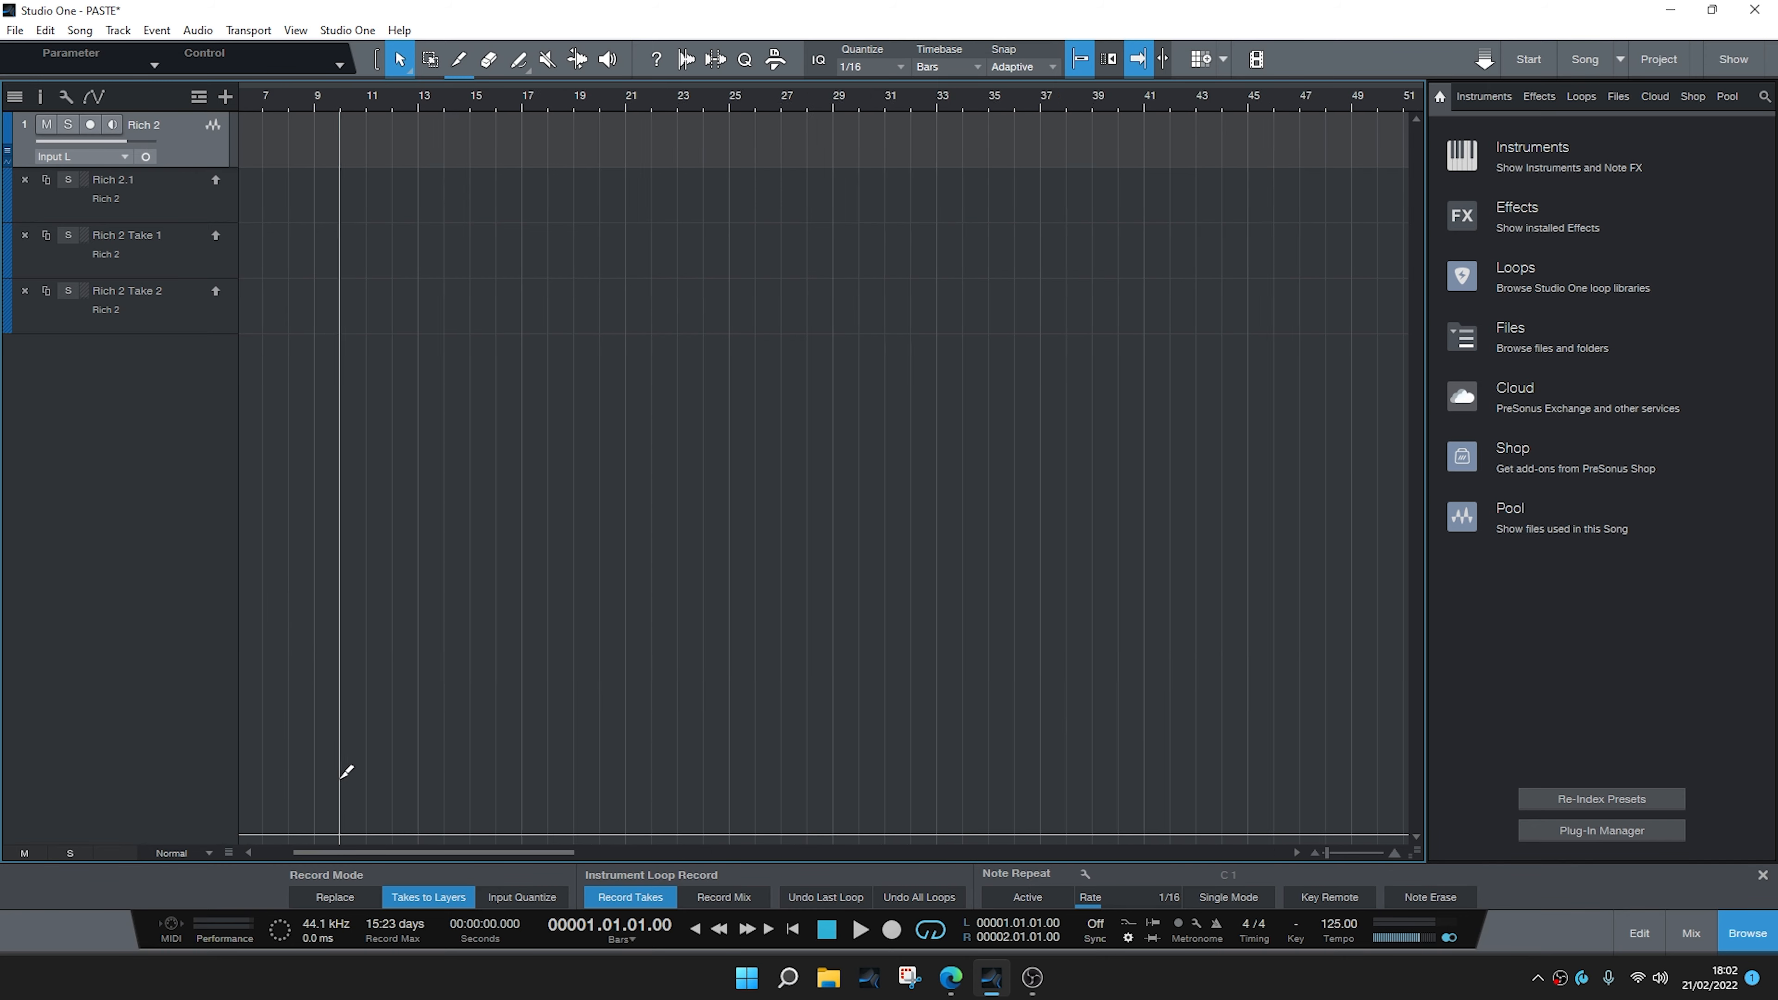
pyautogui.moveTo(358, 853); pyautogui.dragTo(268, 811)
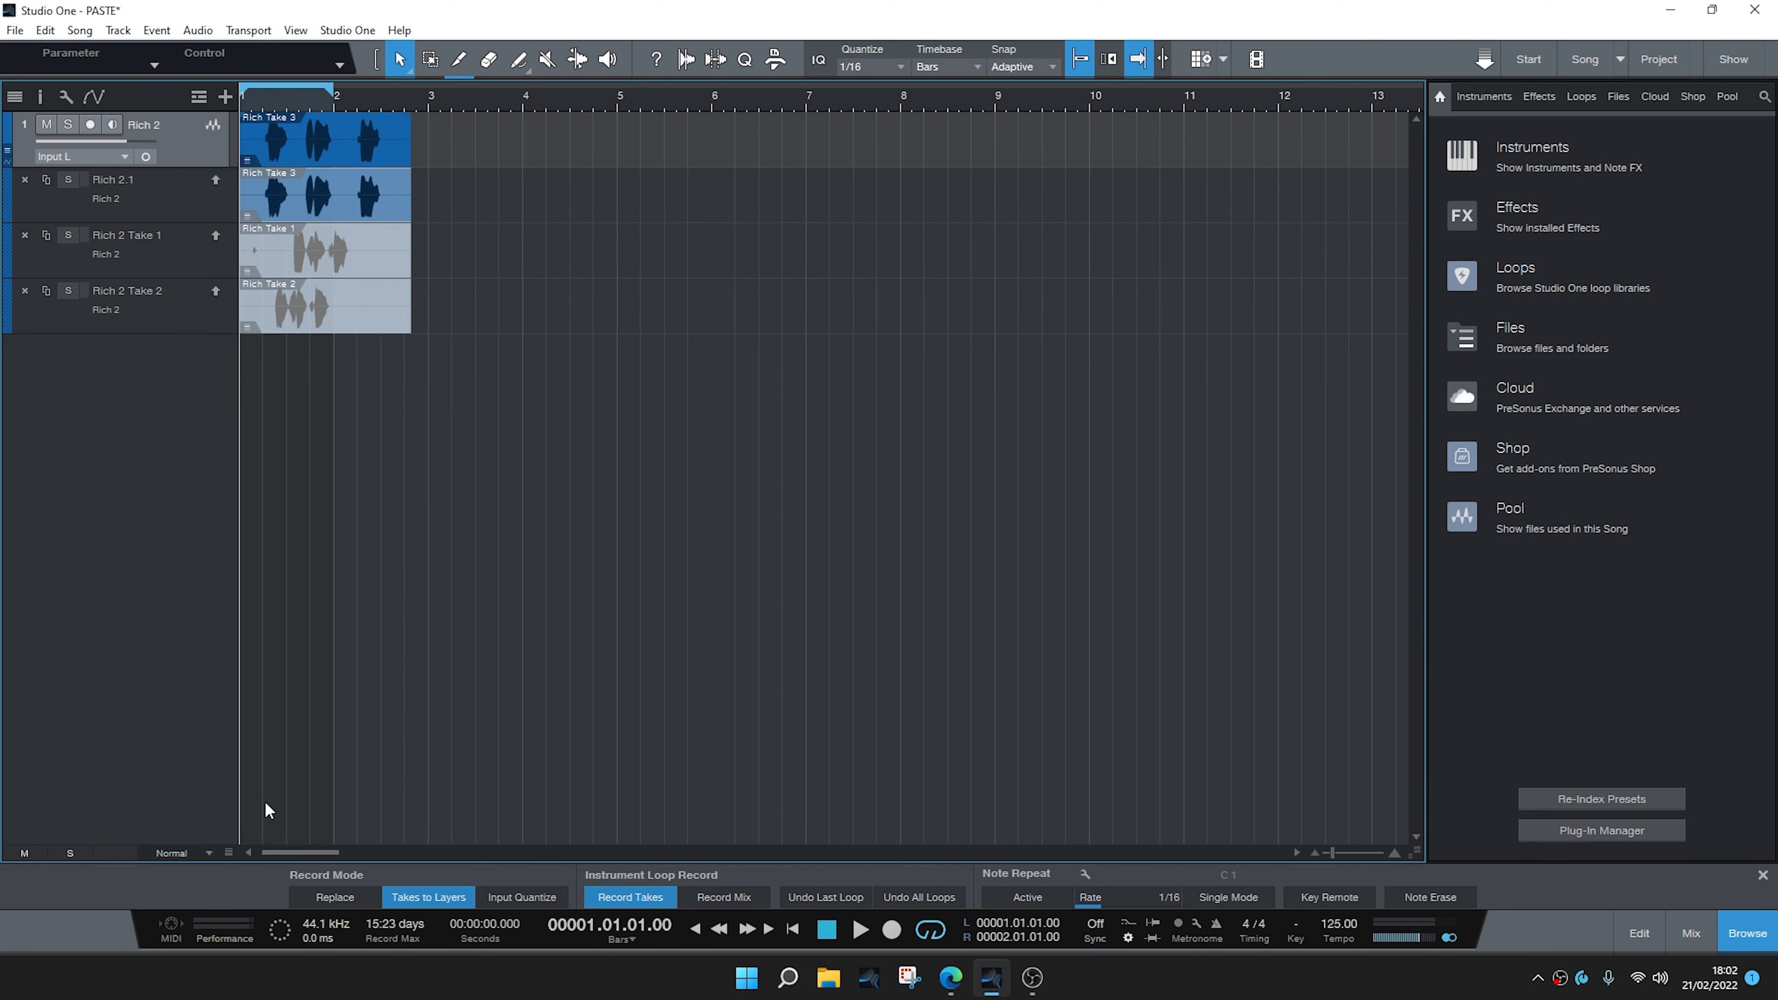
# - Hide the macro toolbar in the TAKES LAYERS song
pyautogui.click(1620, 59)
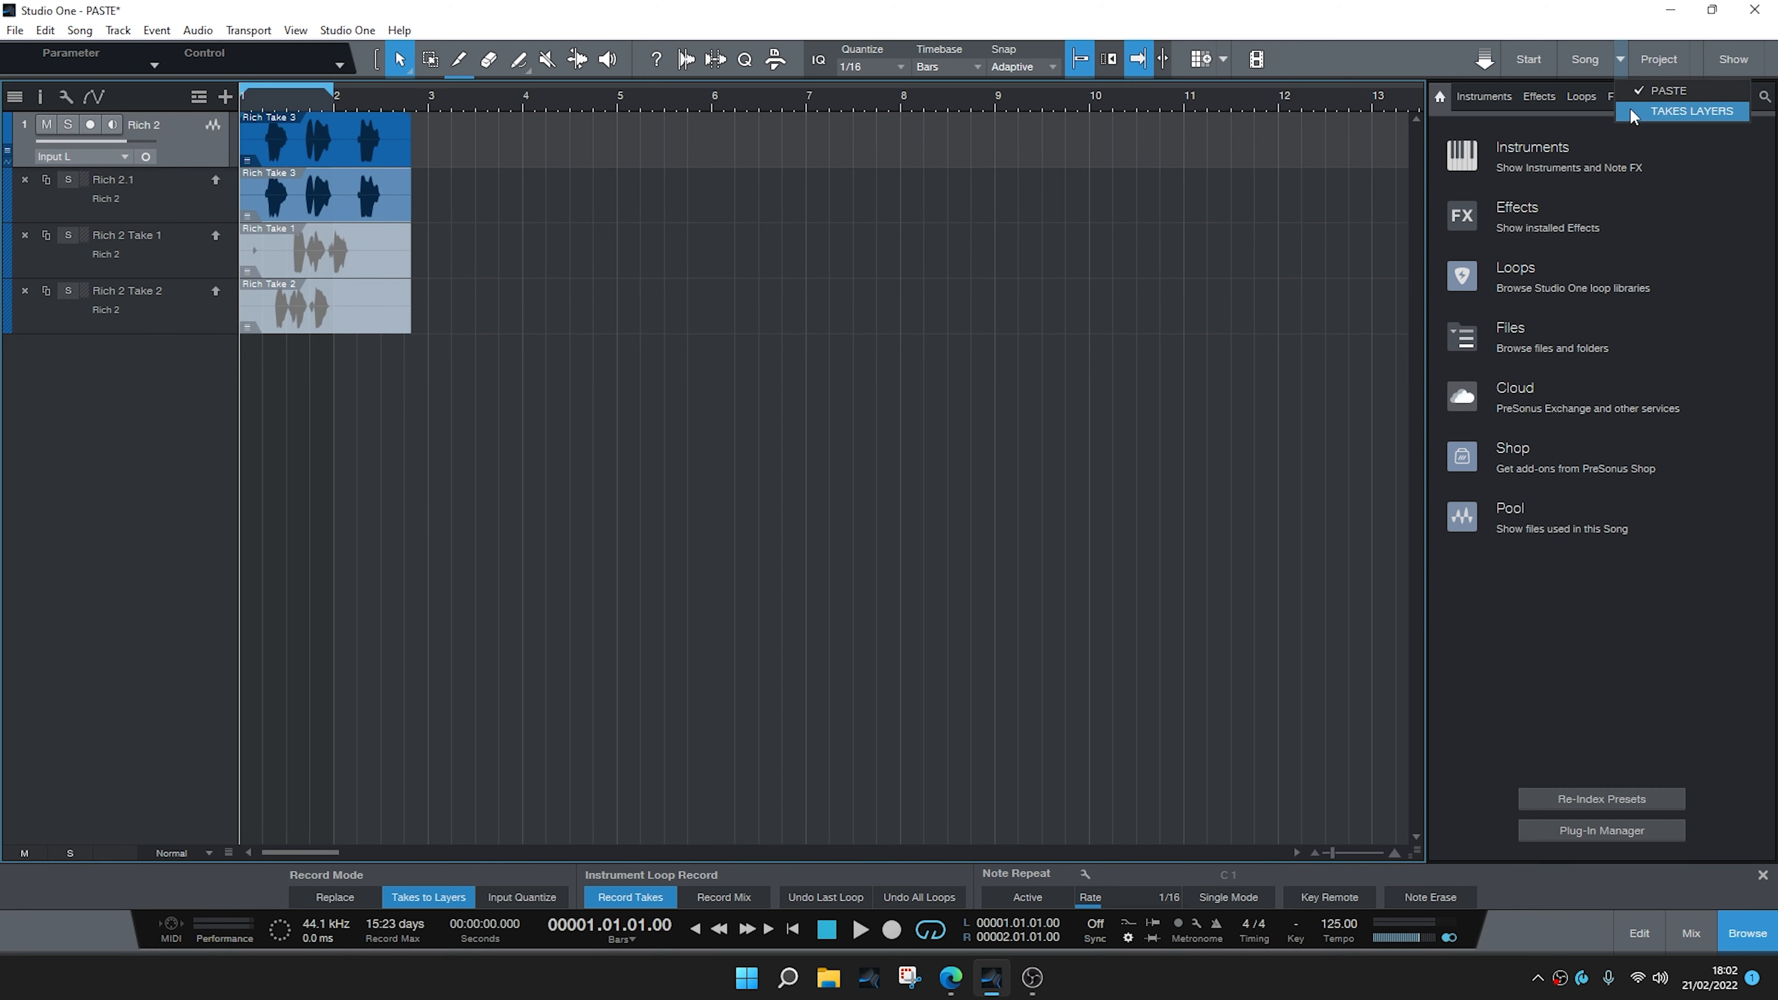
pyautogui.click(1631, 111)
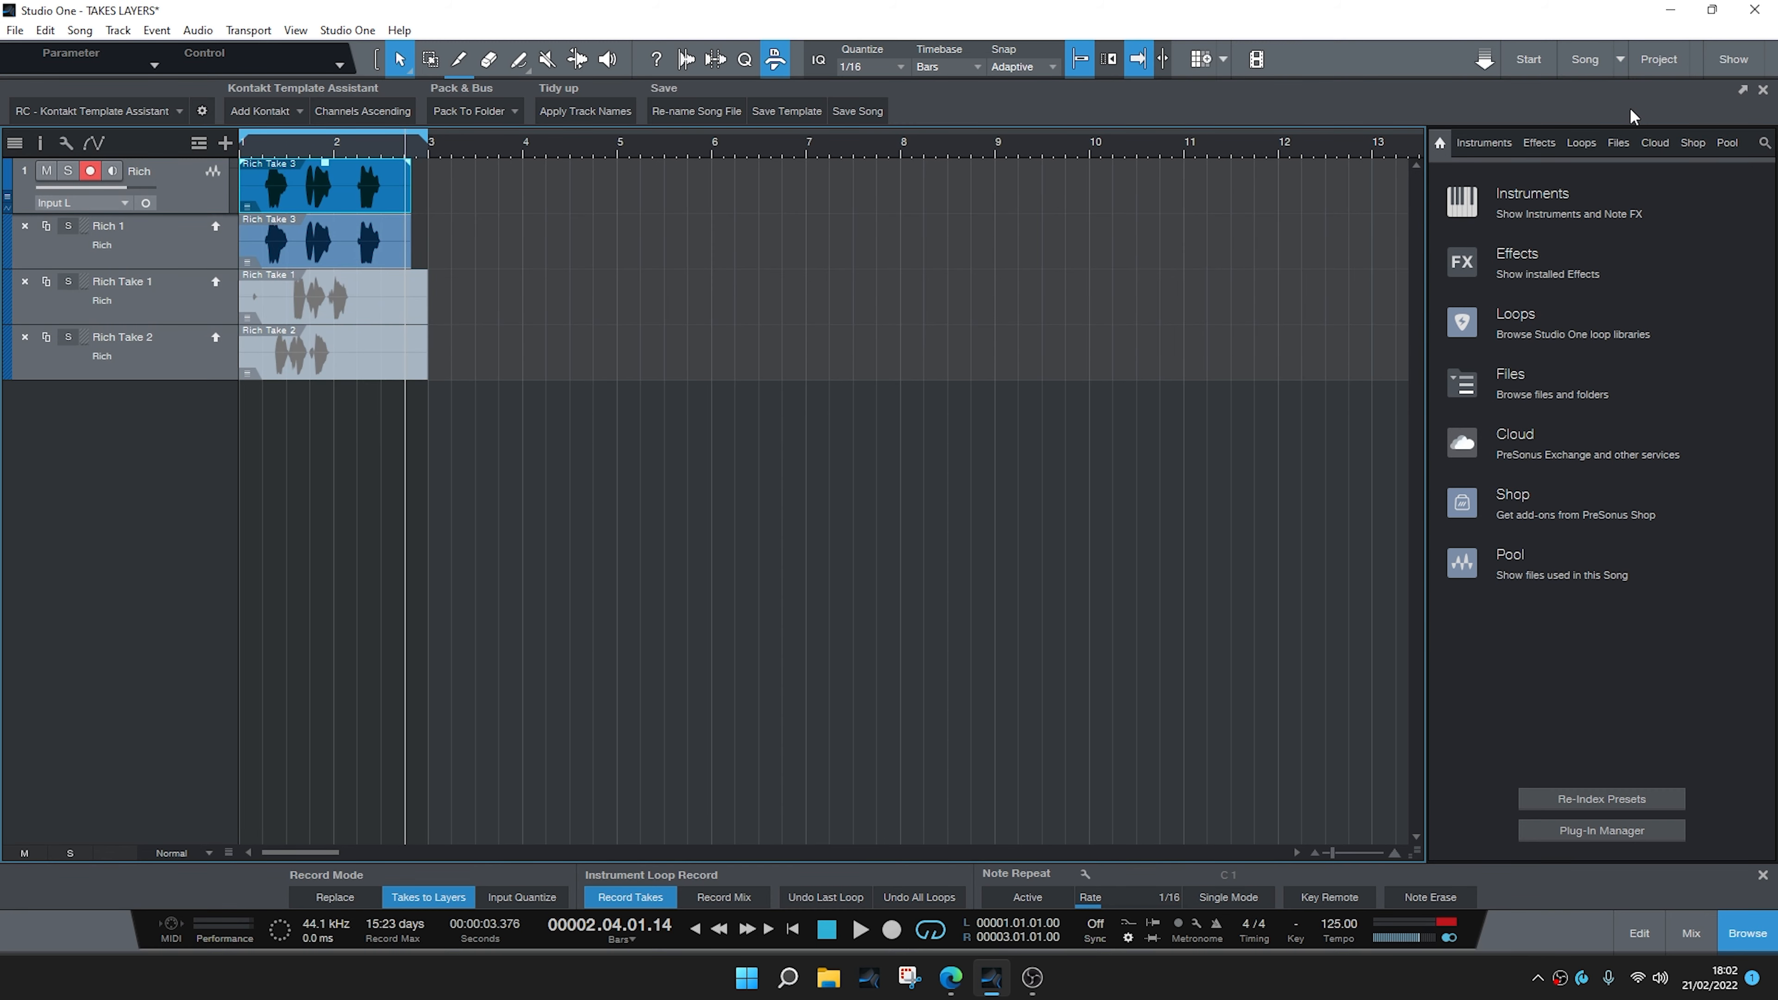
pyautogui.click(782, 60)
# - Switch back to the PASTE song and extend its loop range to bar 3
pyautogui.click(1620, 59)
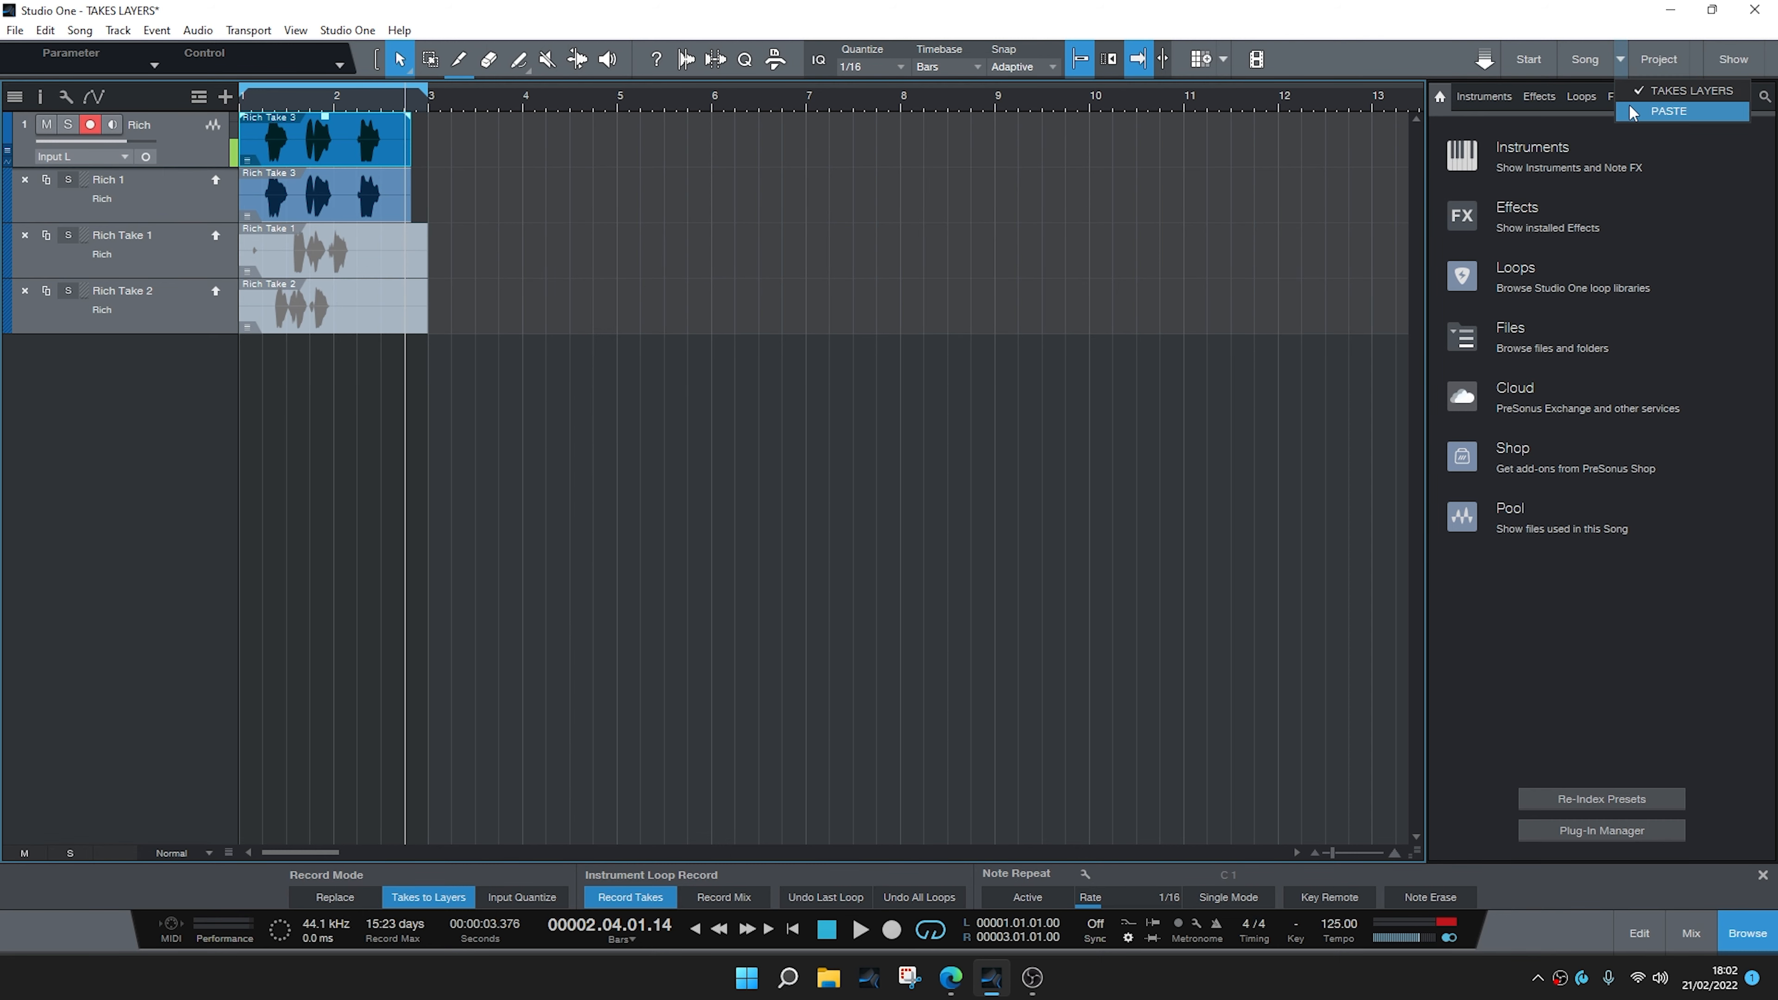
pyautogui.click(1668, 111)
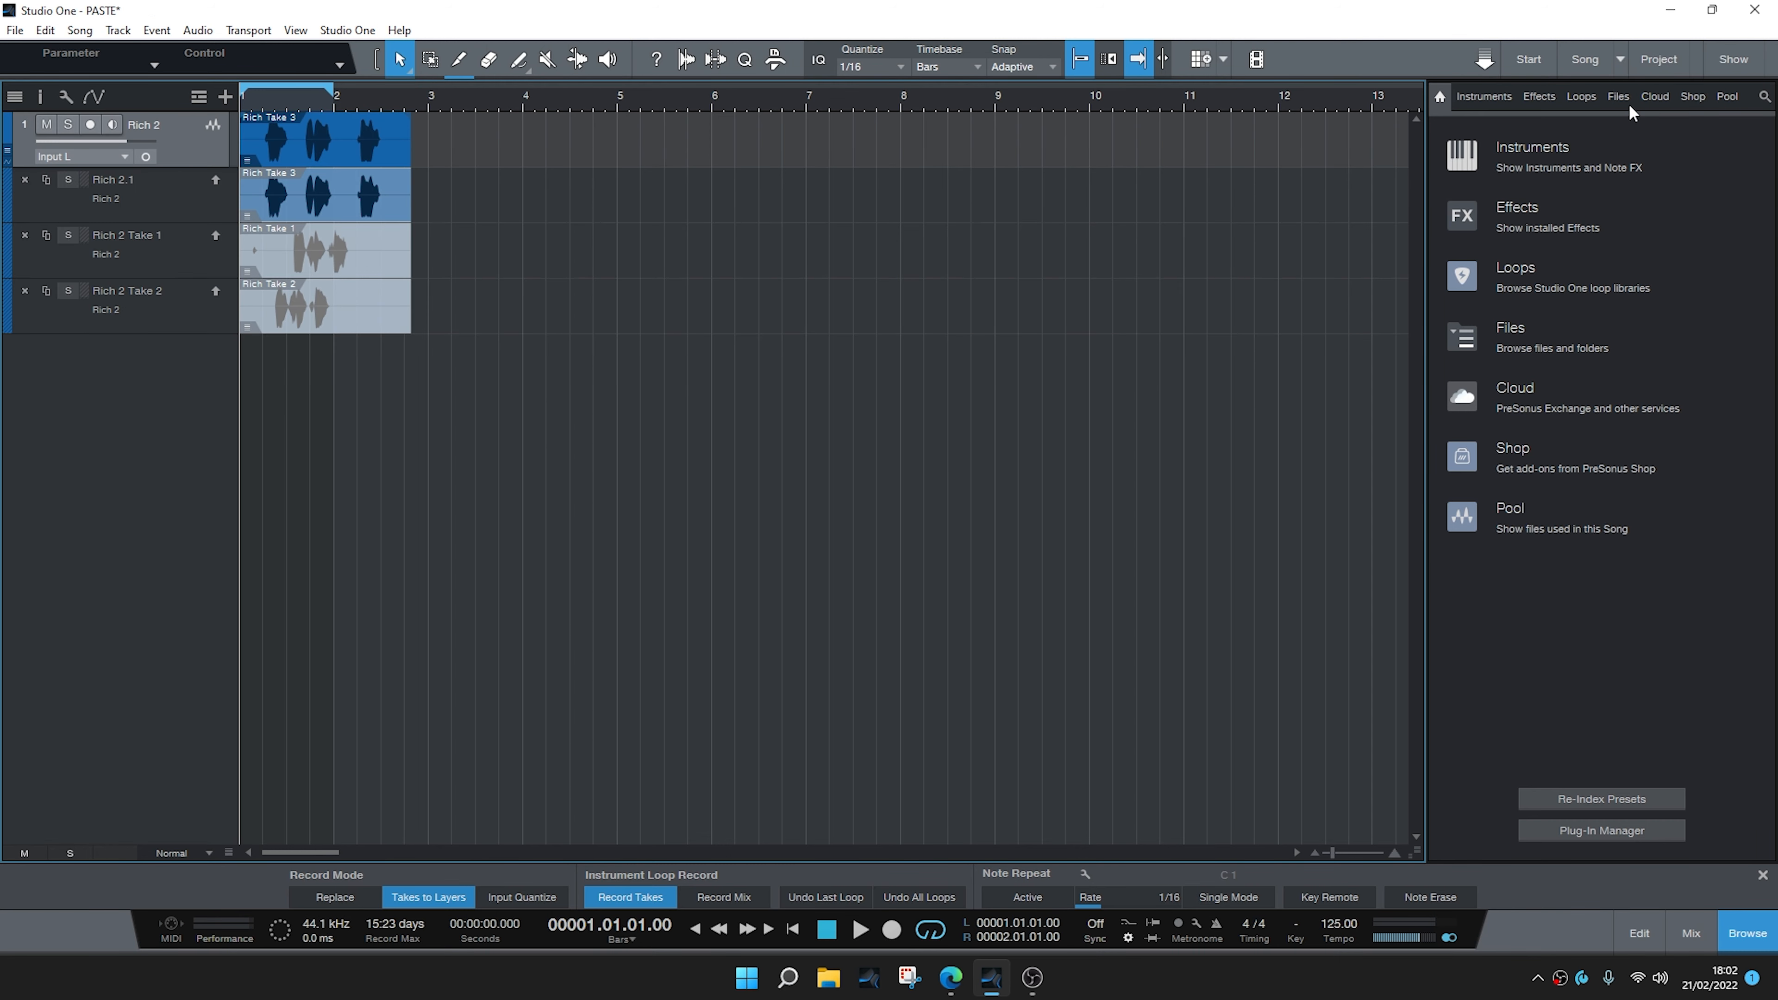
pyautogui.keyDown('alt'); pyautogui.click(426, 99); pyautogui.keyUp('alt')
# - Compare the takes and layers of the PASTE and TAKES LAYERS songs, finishing in the TAKES LAYERS song
pyautogui.click(1620, 59)
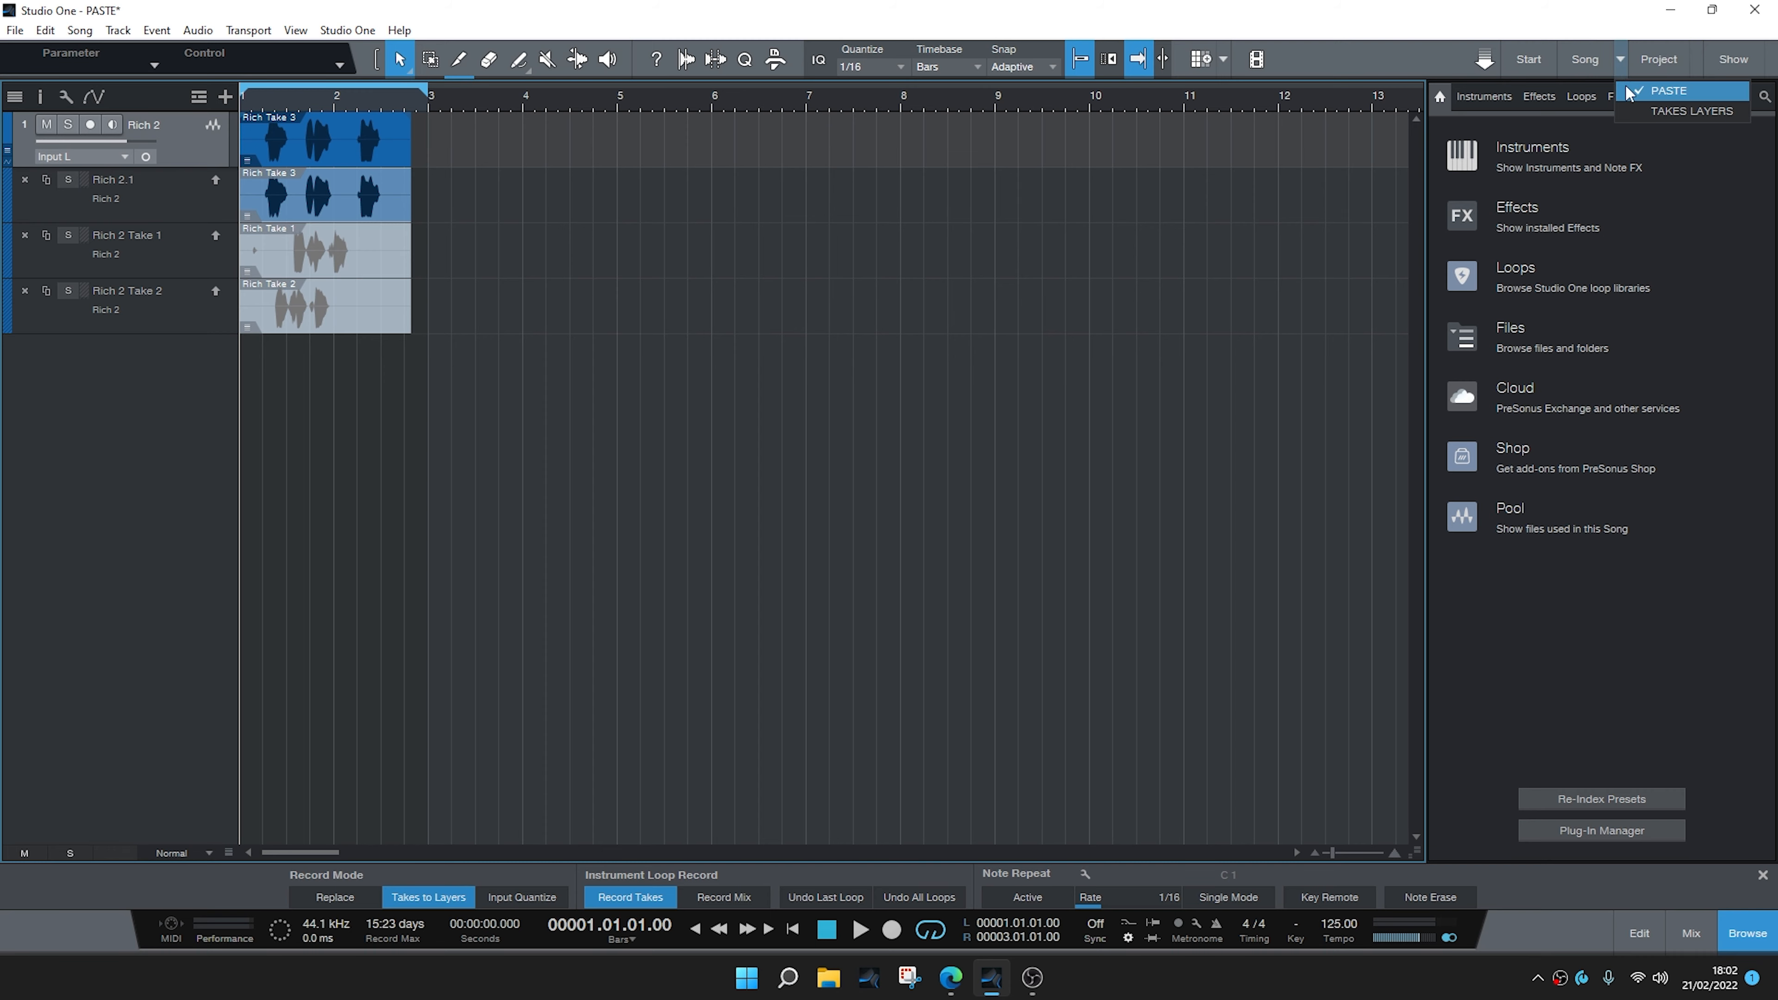
pyautogui.click(1691, 110)
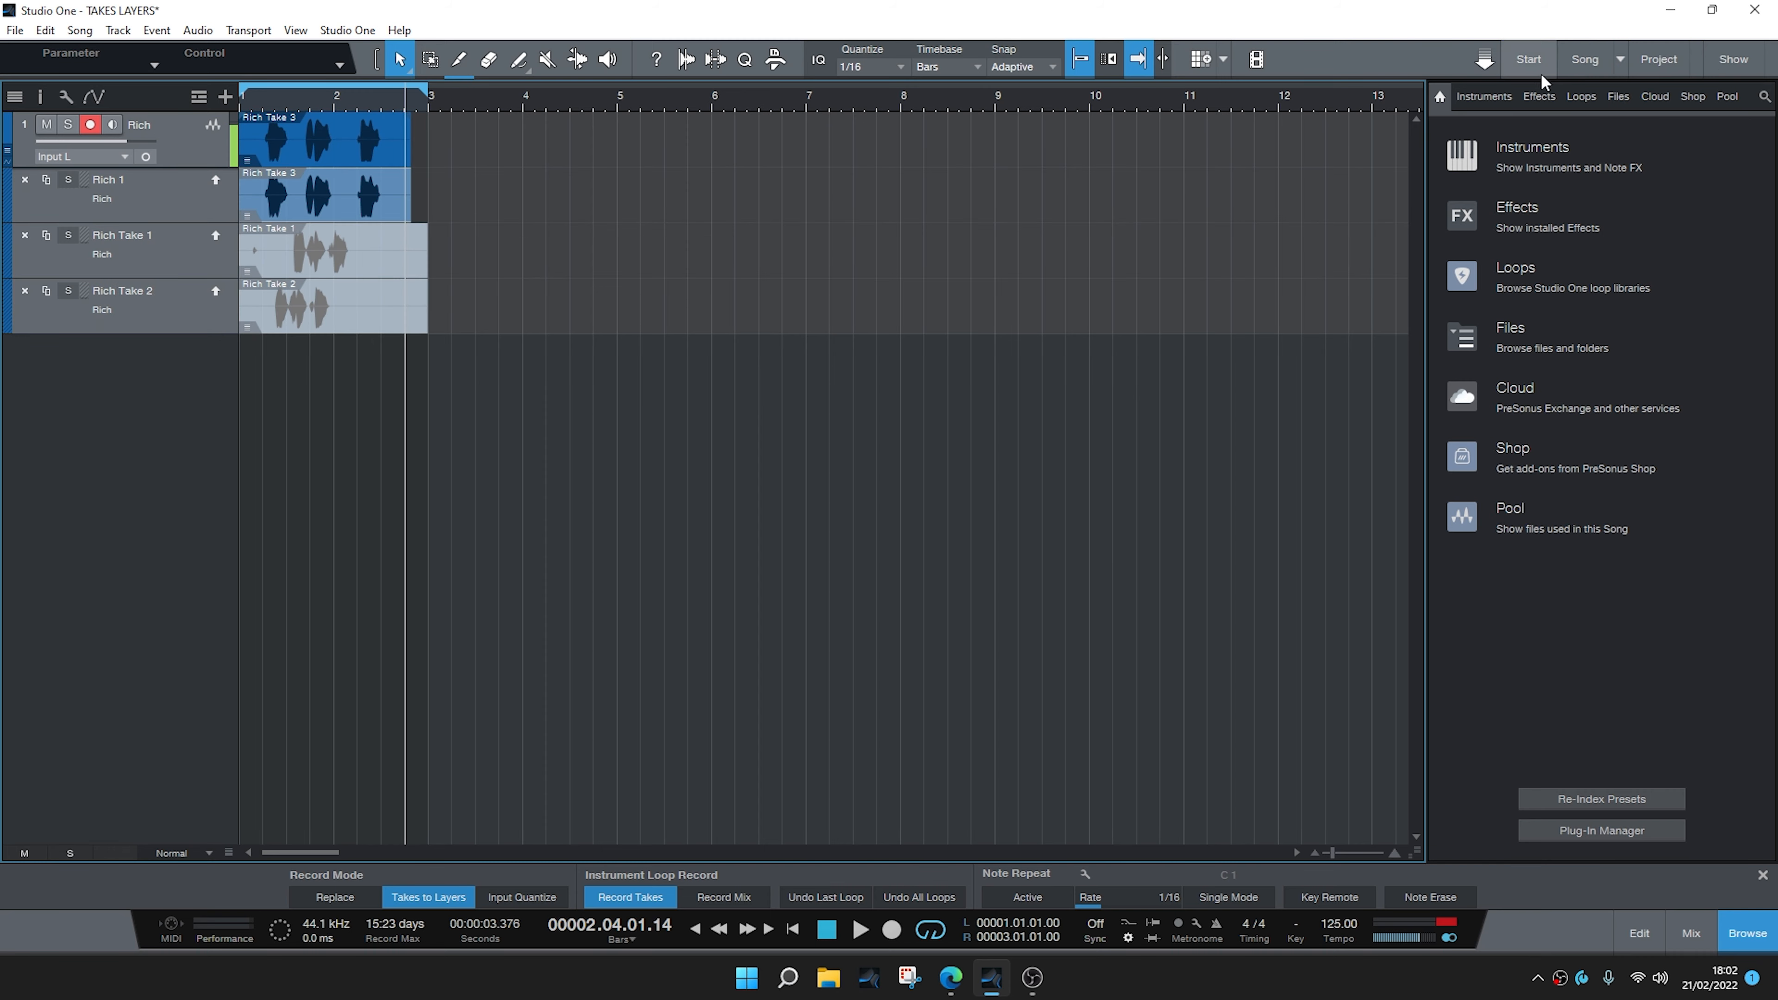
pyautogui.click(1620, 59)
pyautogui.click(1624, 111)
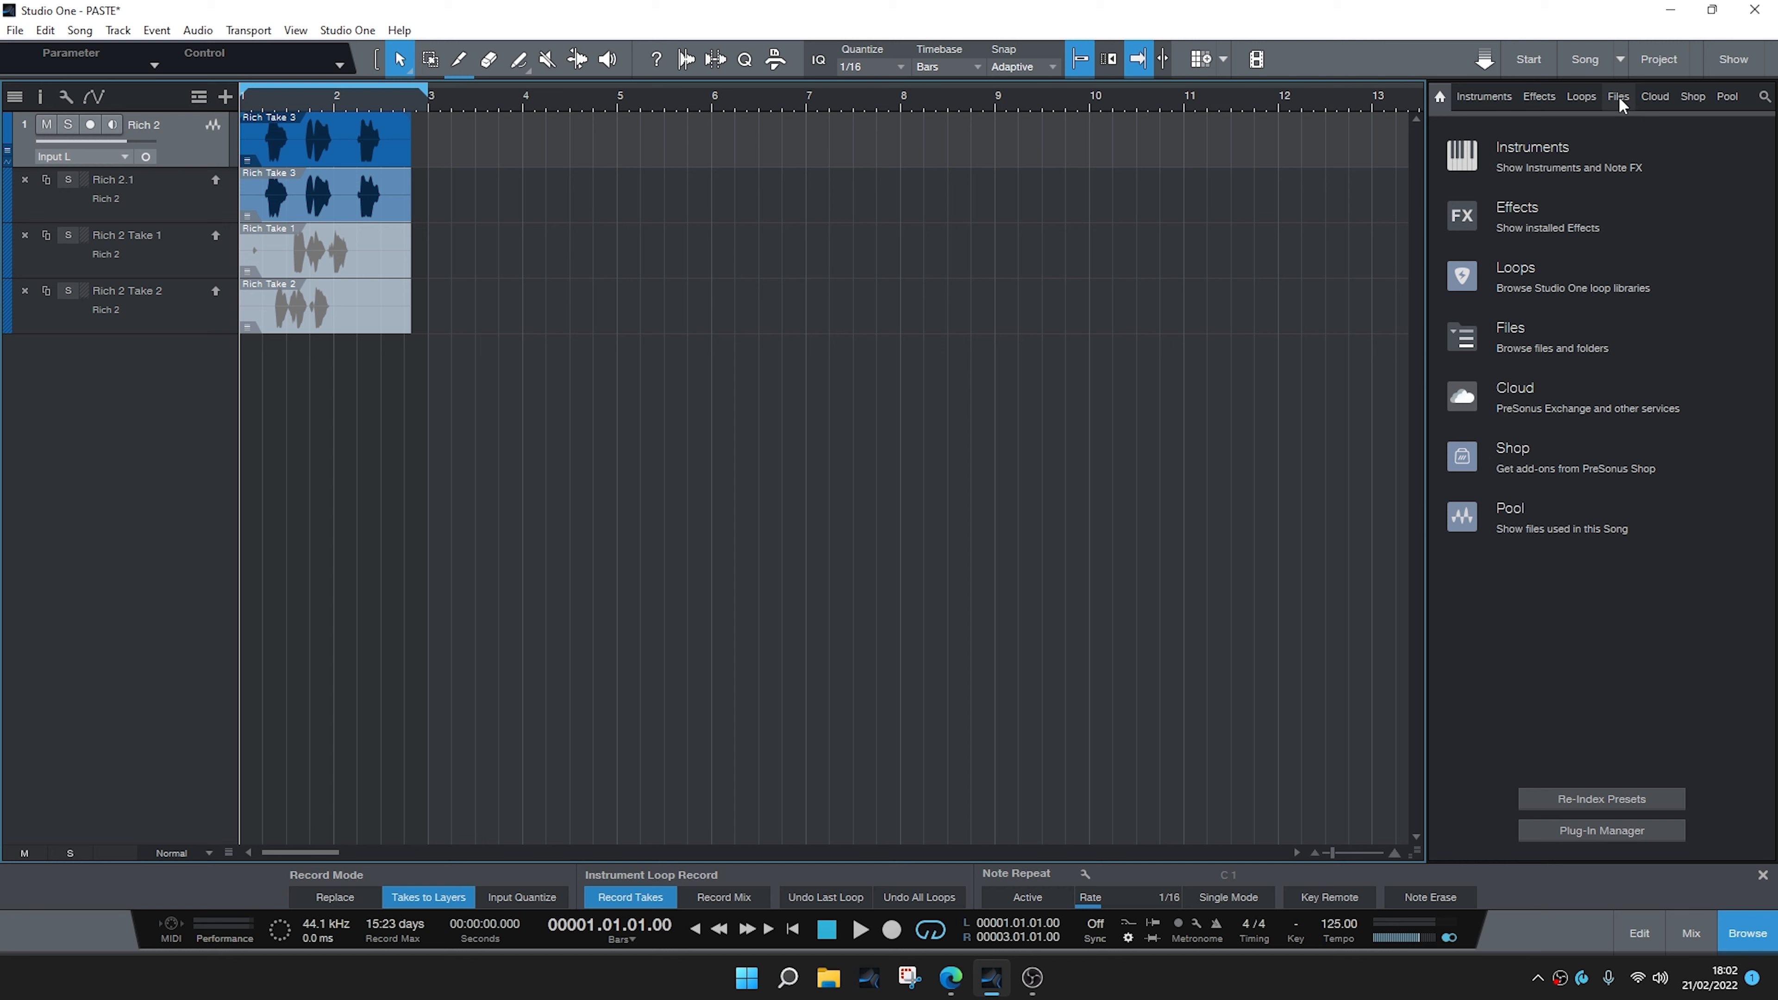
pyautogui.click(1610, 60)
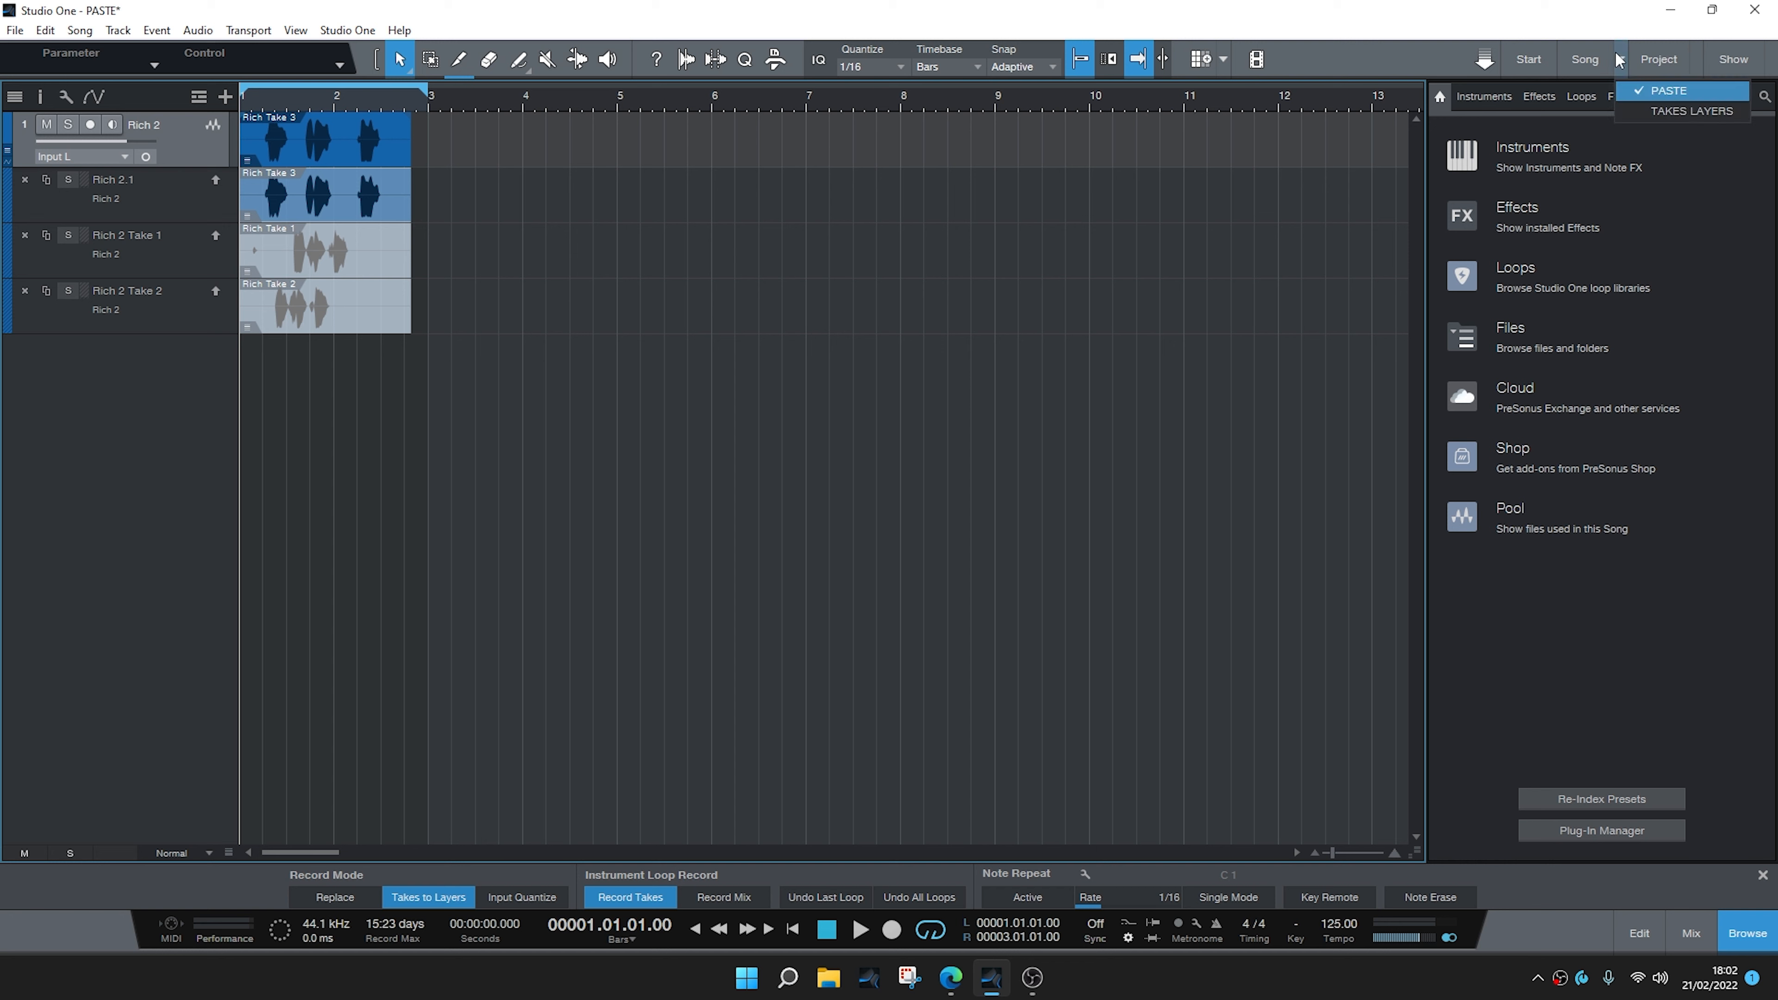
pyautogui.click(1634, 112)
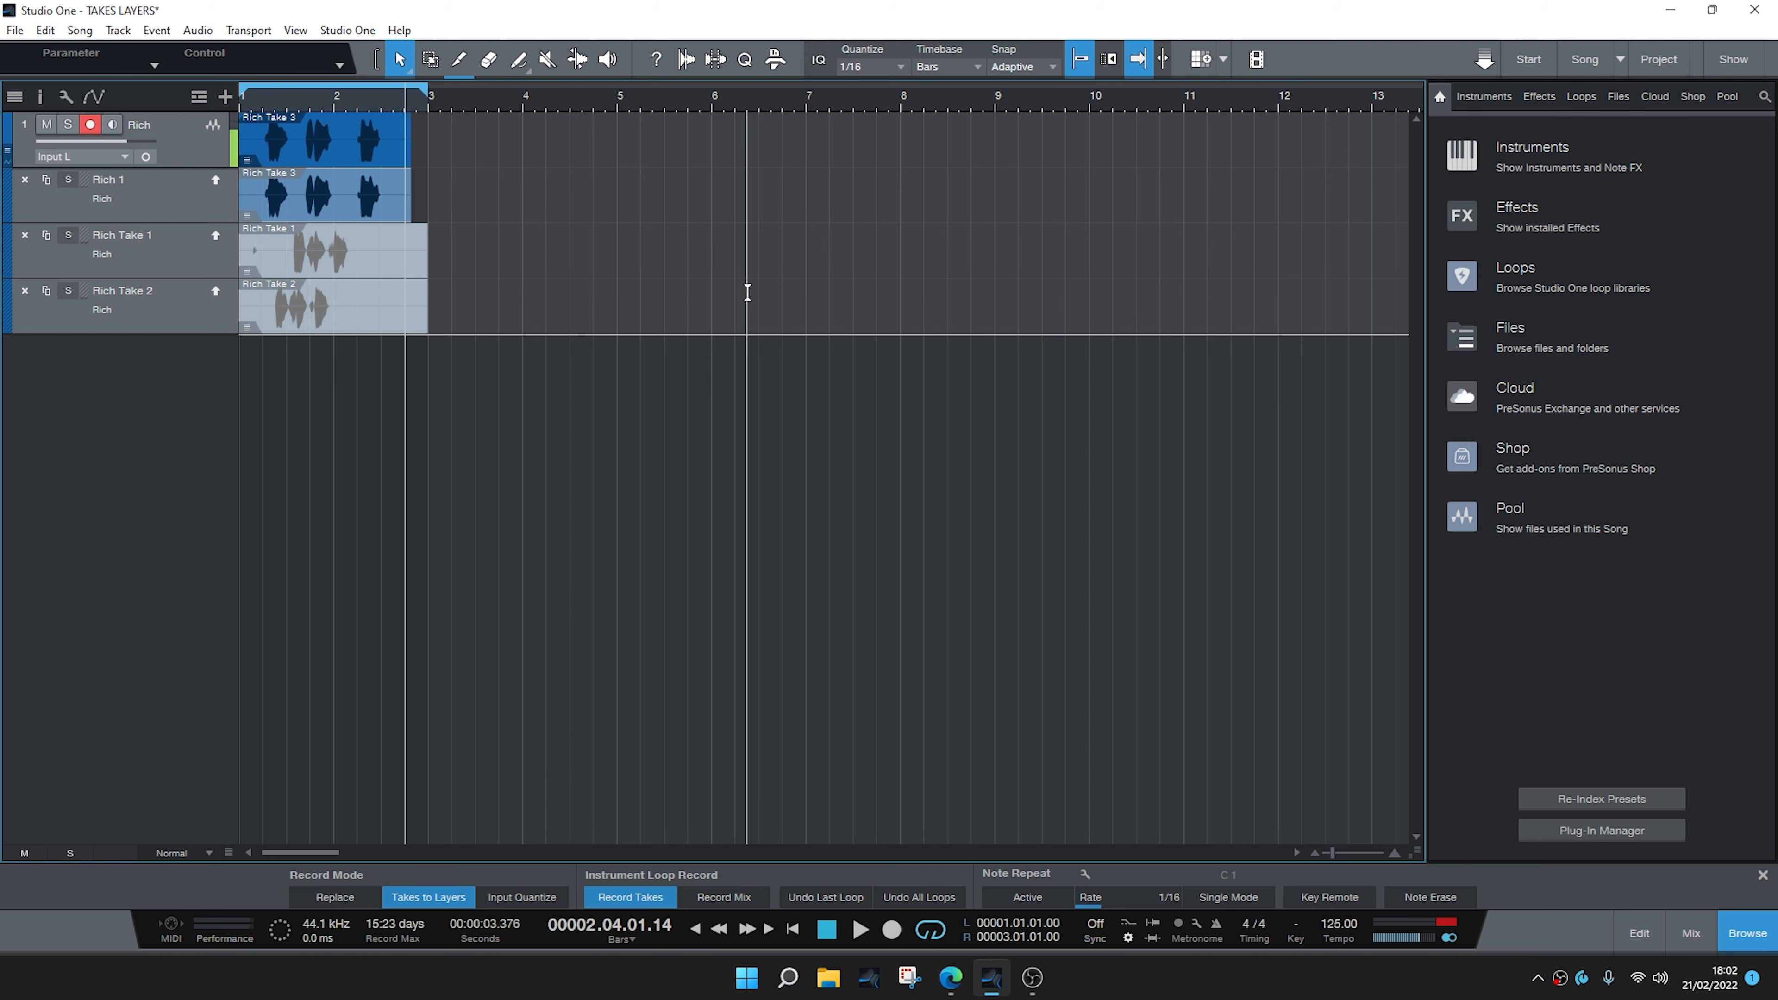
# - Rename the three take layers in the TAKES LAYERS song as 1, 2 and 3, in order
pyautogui.click(175, 247)
pyautogui.click(175, 326)
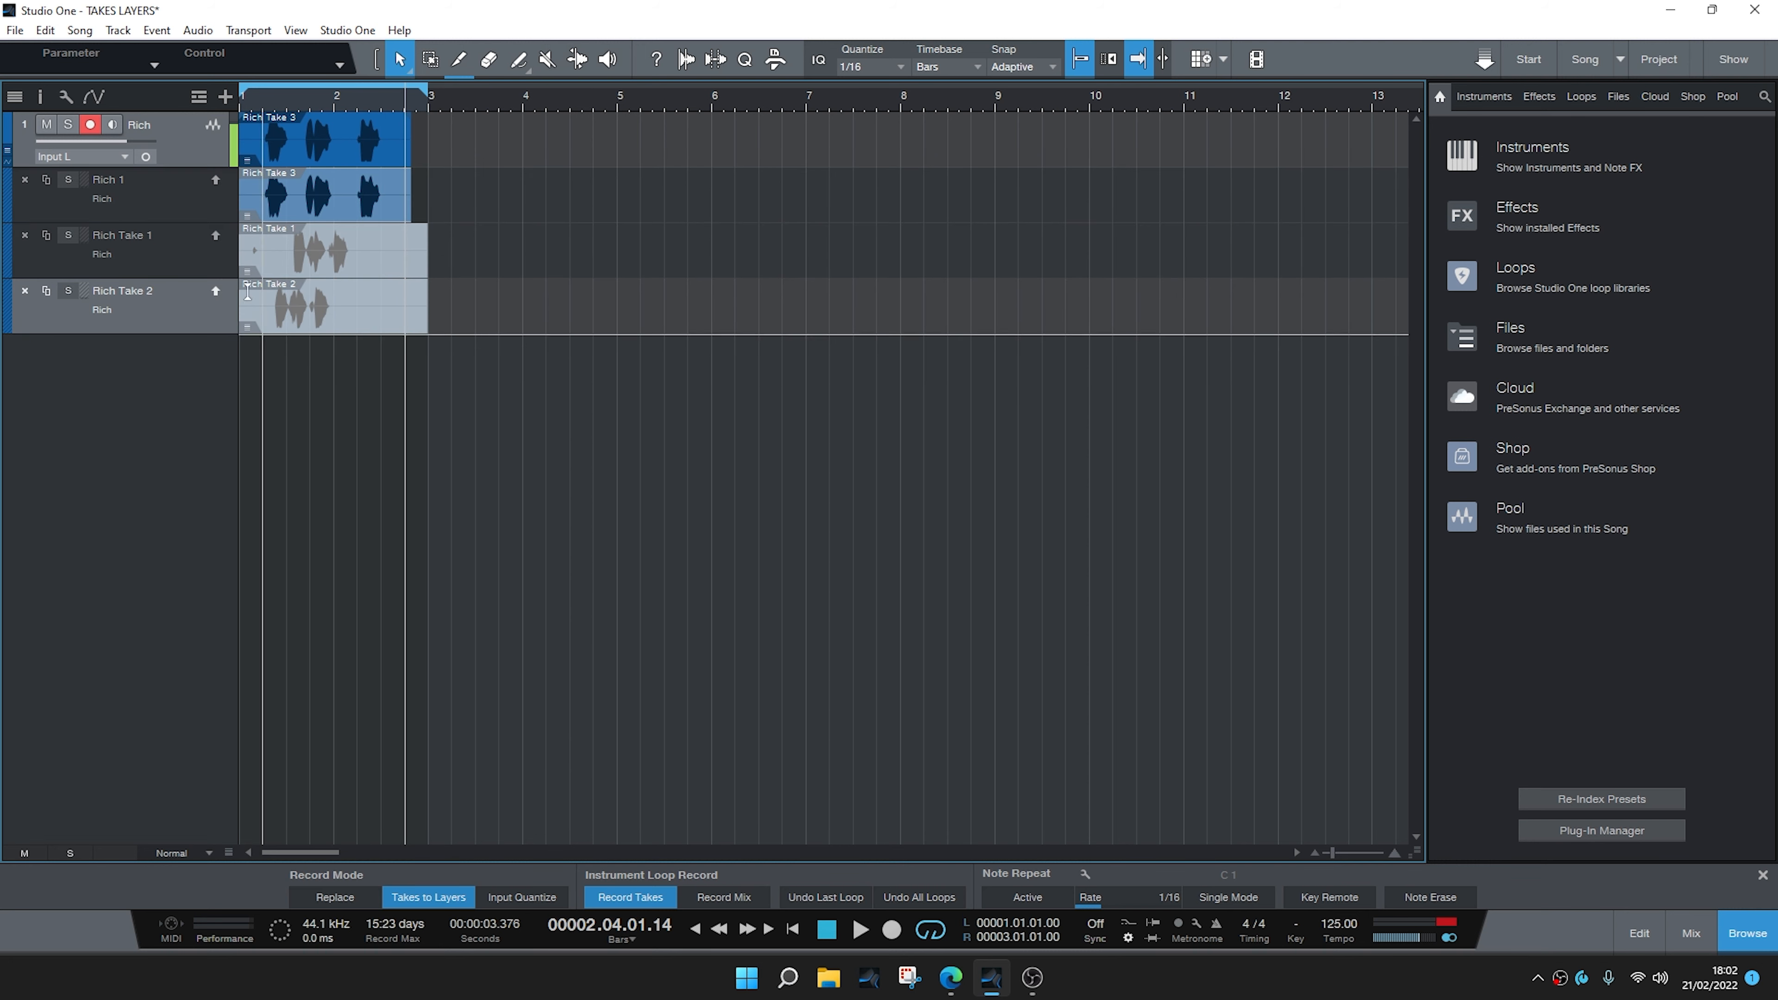
pyautogui.doubleClick(112, 179)
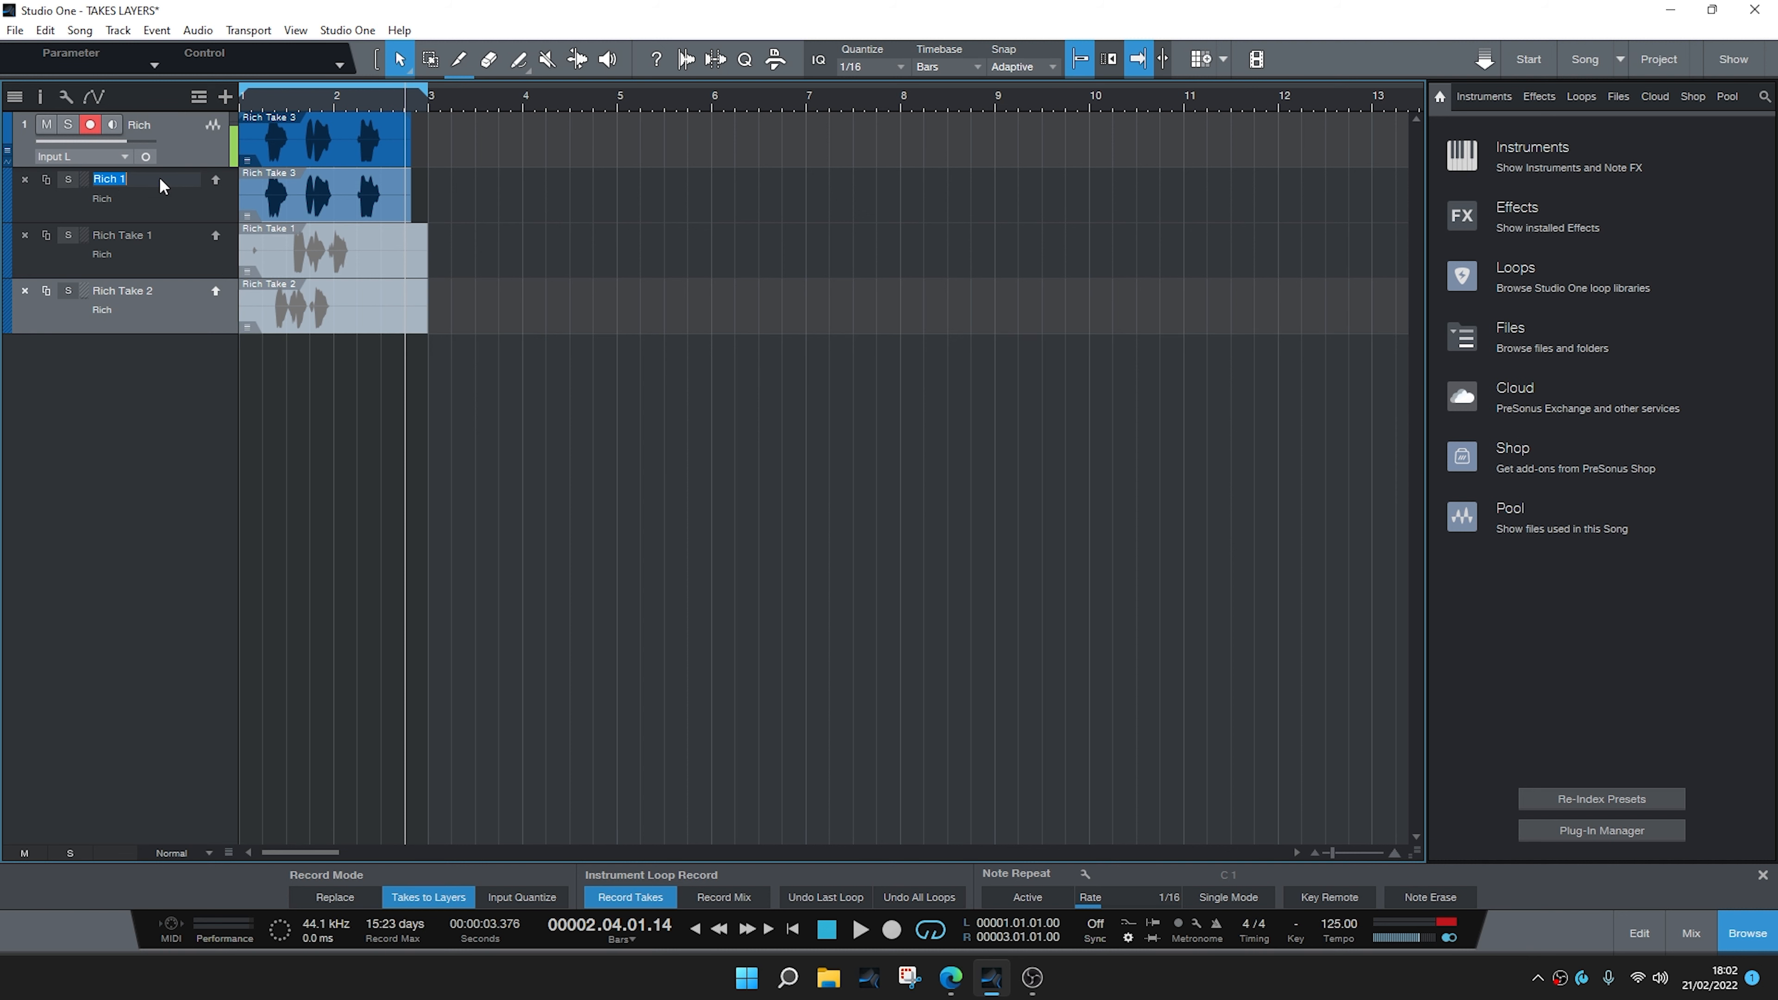
pyautogui.write('1')
pyautogui.press('Return')
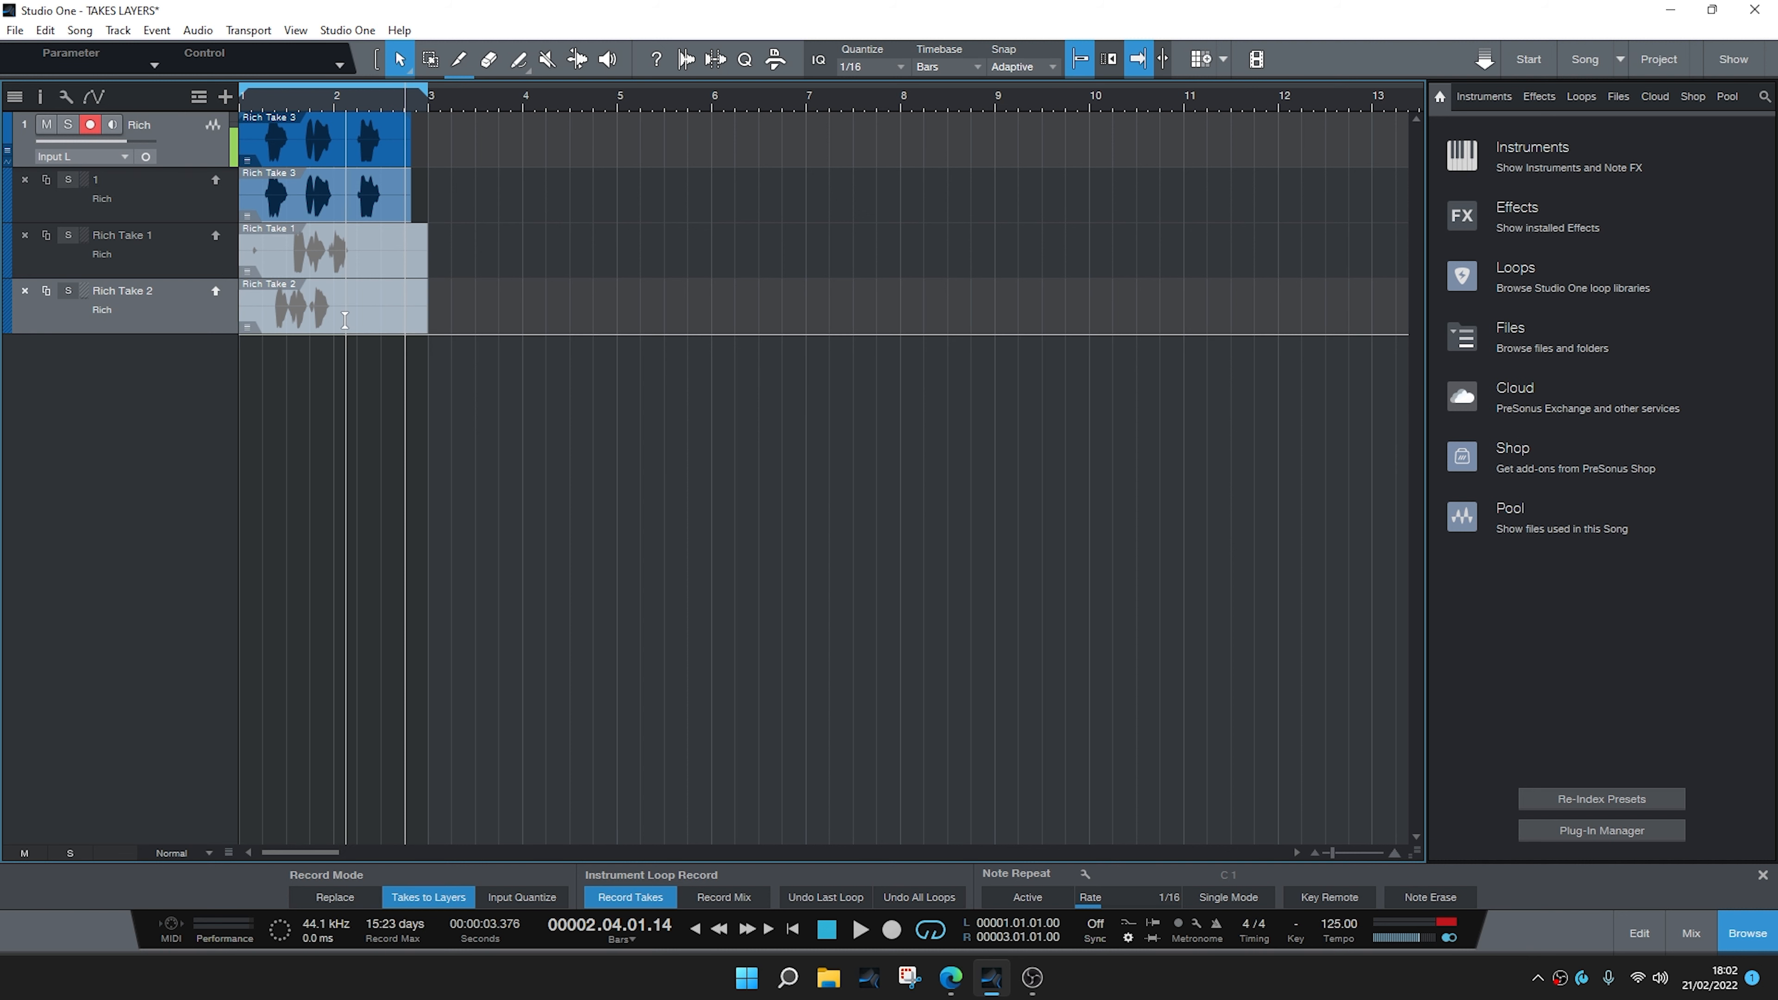
pyautogui.doubleClick(119, 236)
pyautogui.write('2')
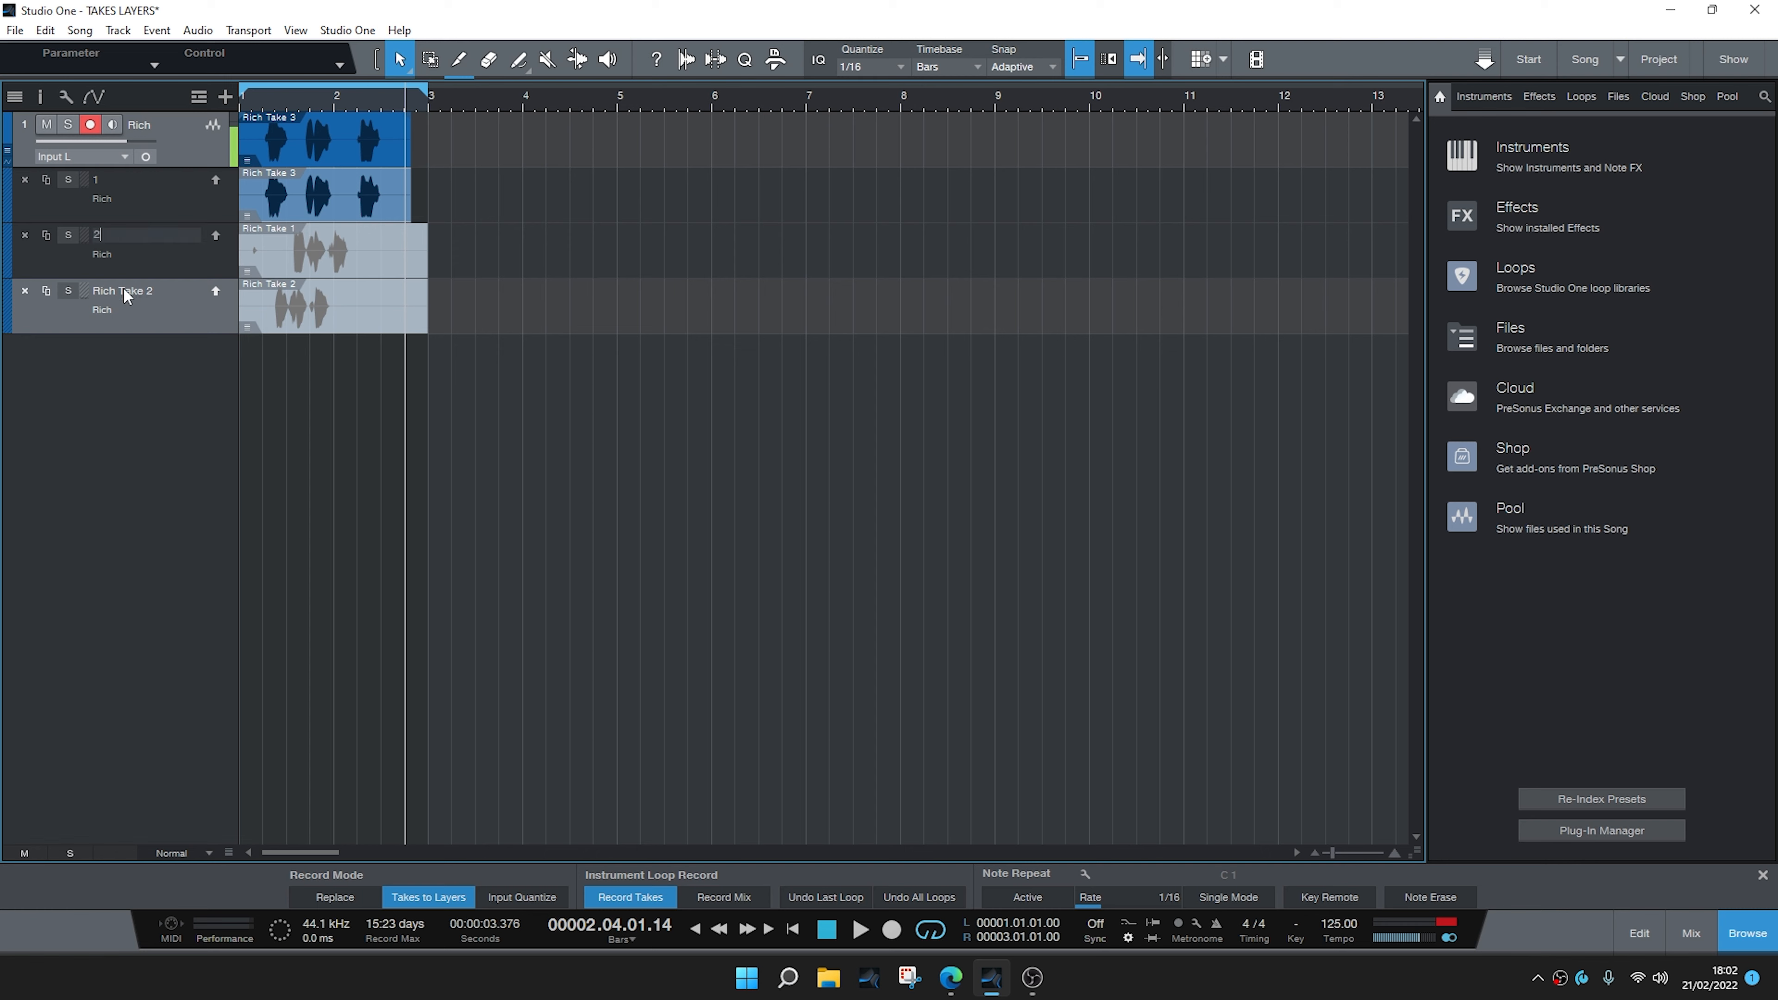
pyautogui.doubleClick(123, 291)
pyautogui.write('3')
pyautogui.press('Return')
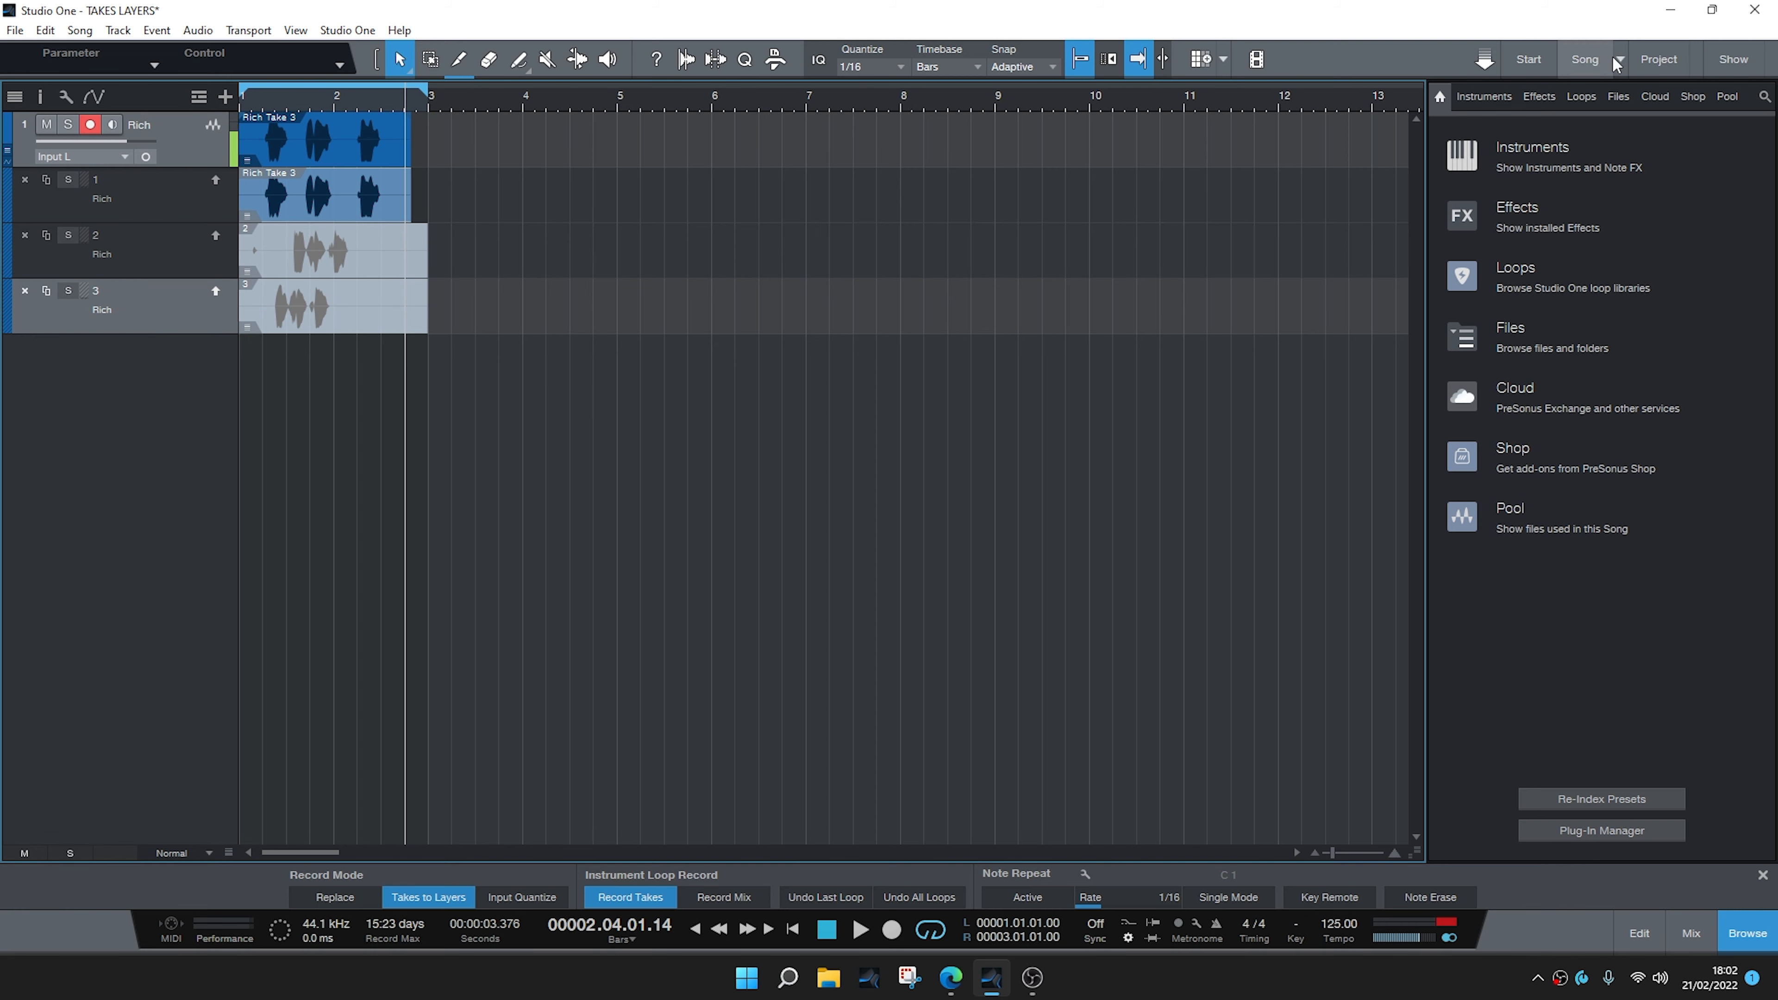
# - Switch to the PASTE song and rename its three take layers as 1, 2 and 3, in order
pyautogui.click(1620, 60)
pyautogui.click(1638, 113)
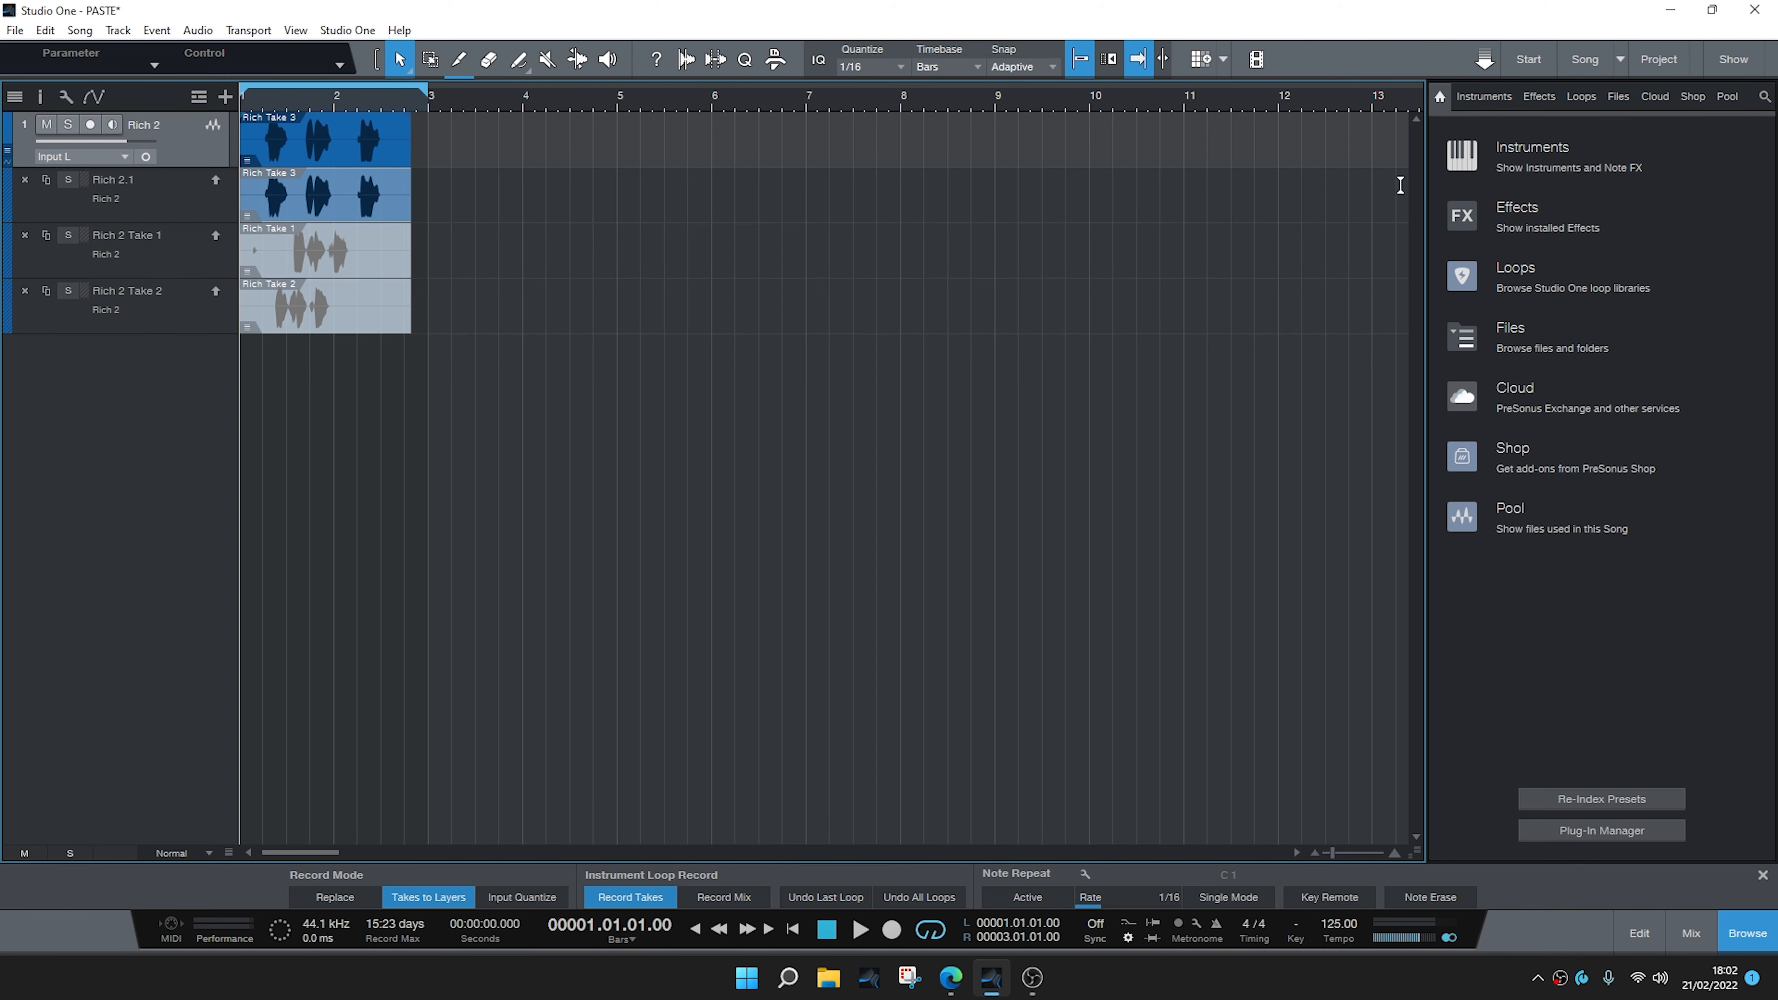
pyautogui.doubleClick(109, 180)
pyautogui.click(109, 180)
pyautogui.moveTo(137, 180); pyautogui.dragTo(59, 202)
pyautogui.write('1')
pyautogui.doubleClick(108, 234)
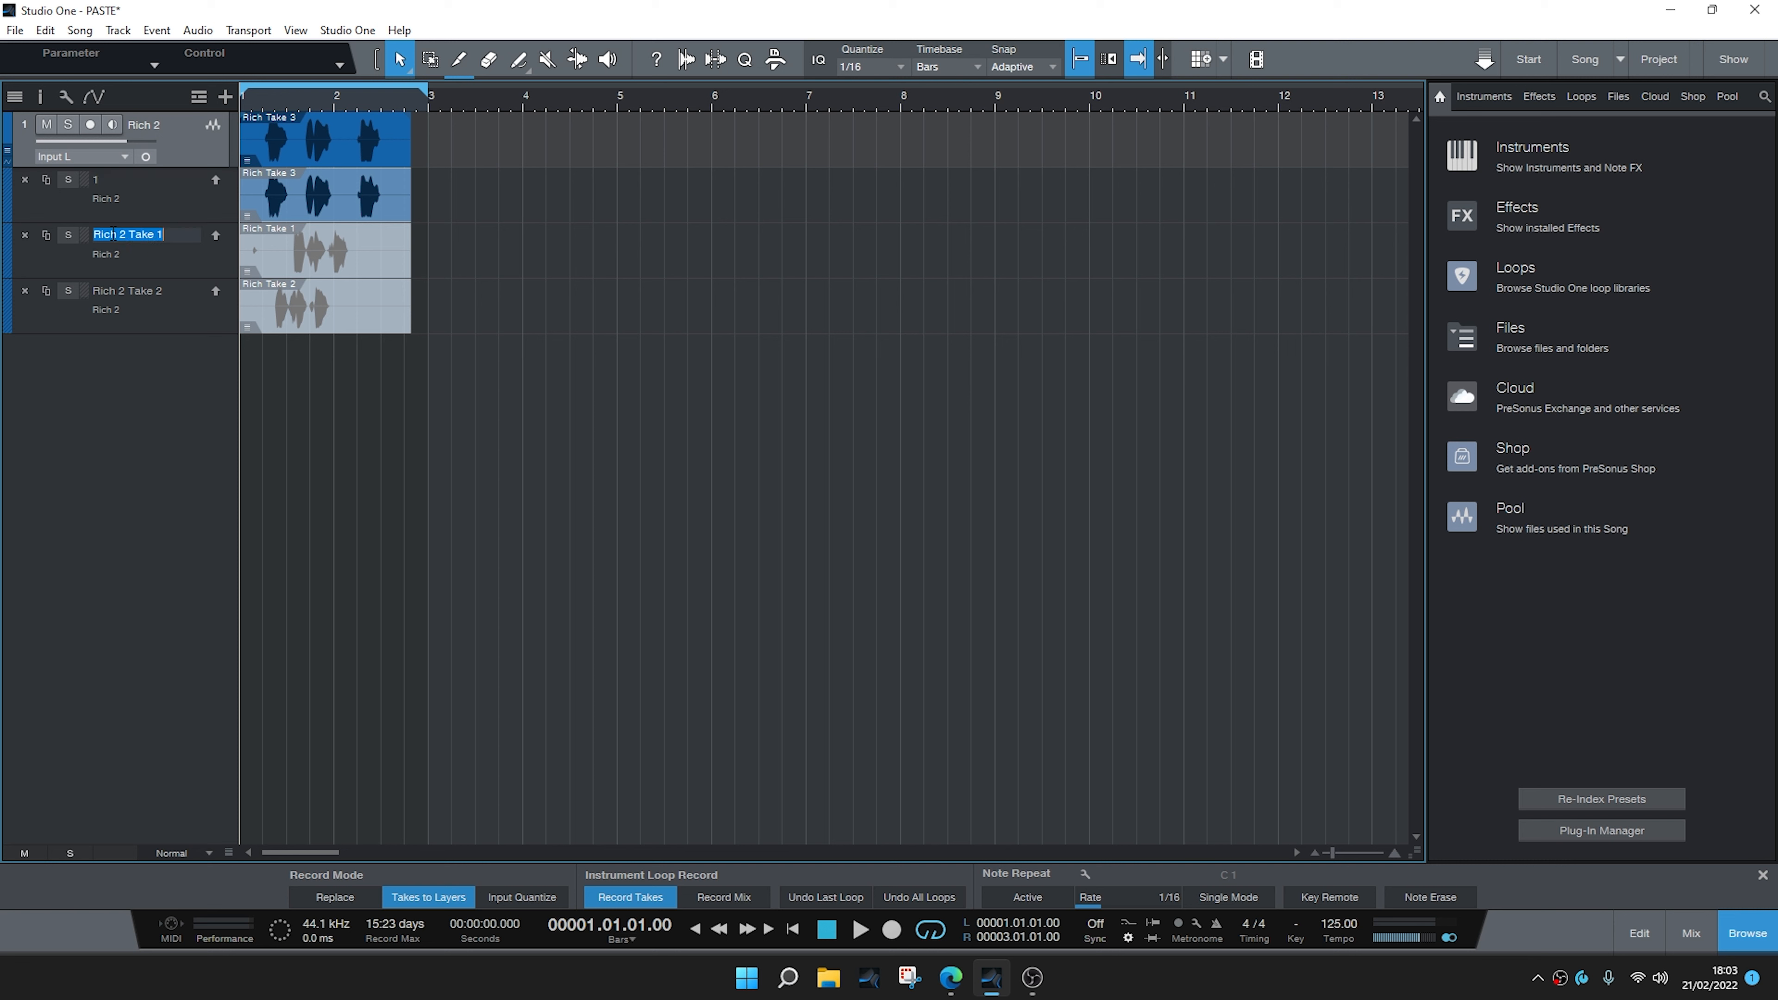
pyautogui.write('1')
pyautogui.press('BackSpace')
pyautogui.write('2')
pyautogui.doubleClick(112, 292)
pyautogui.write('3')
pyautogui.press('Return')
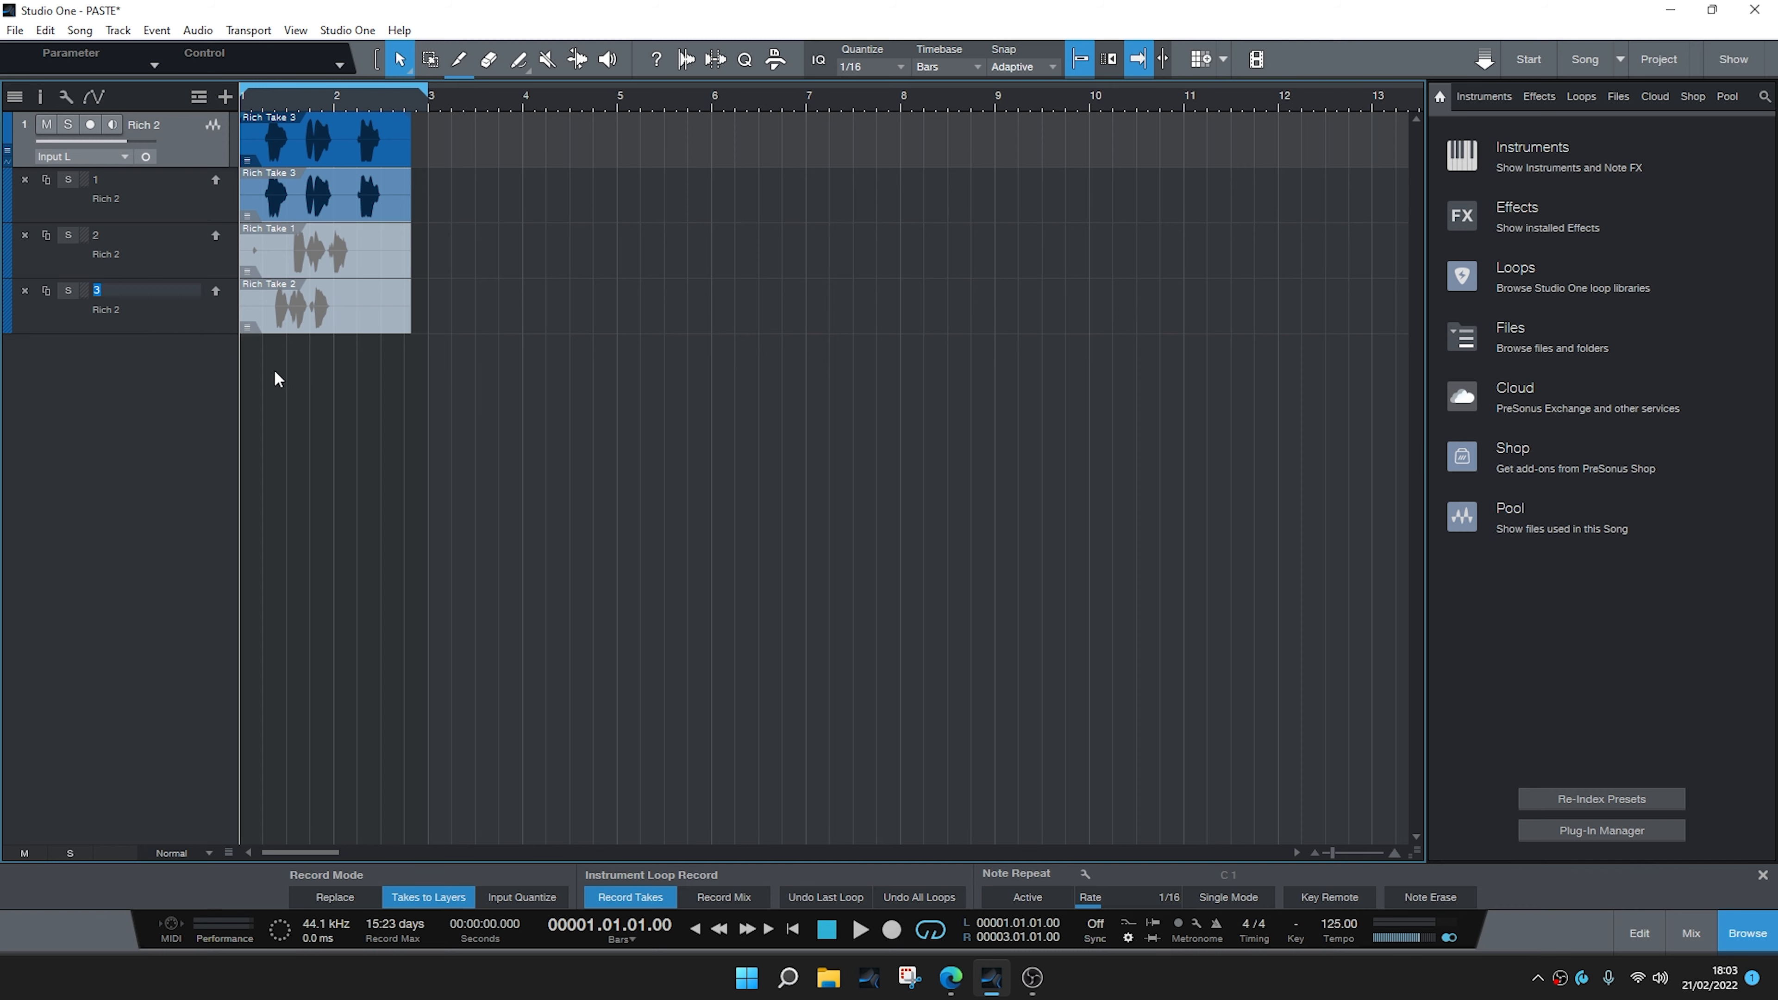
# - Return to the TAKES LAYERS song, disarm recording on its audio track and briefly play back the active take
pyautogui.click(1619, 59)
pyautogui.click(1634, 118)
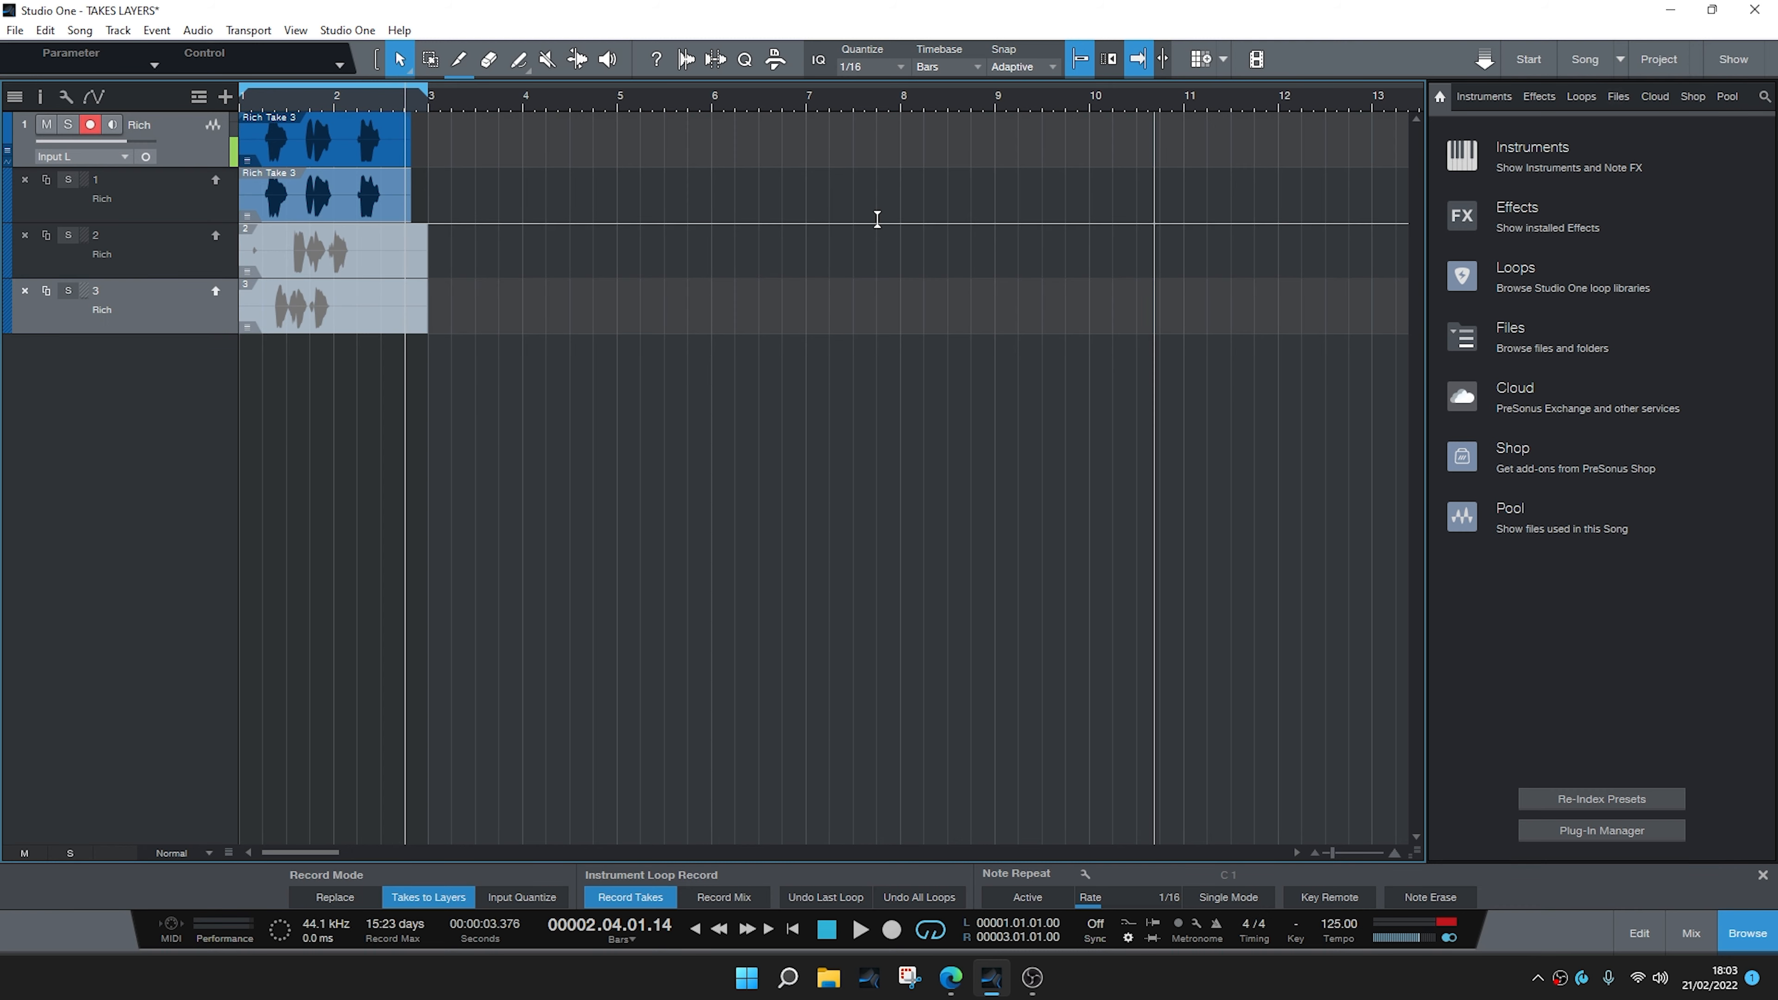
pyautogui.click(90, 125)
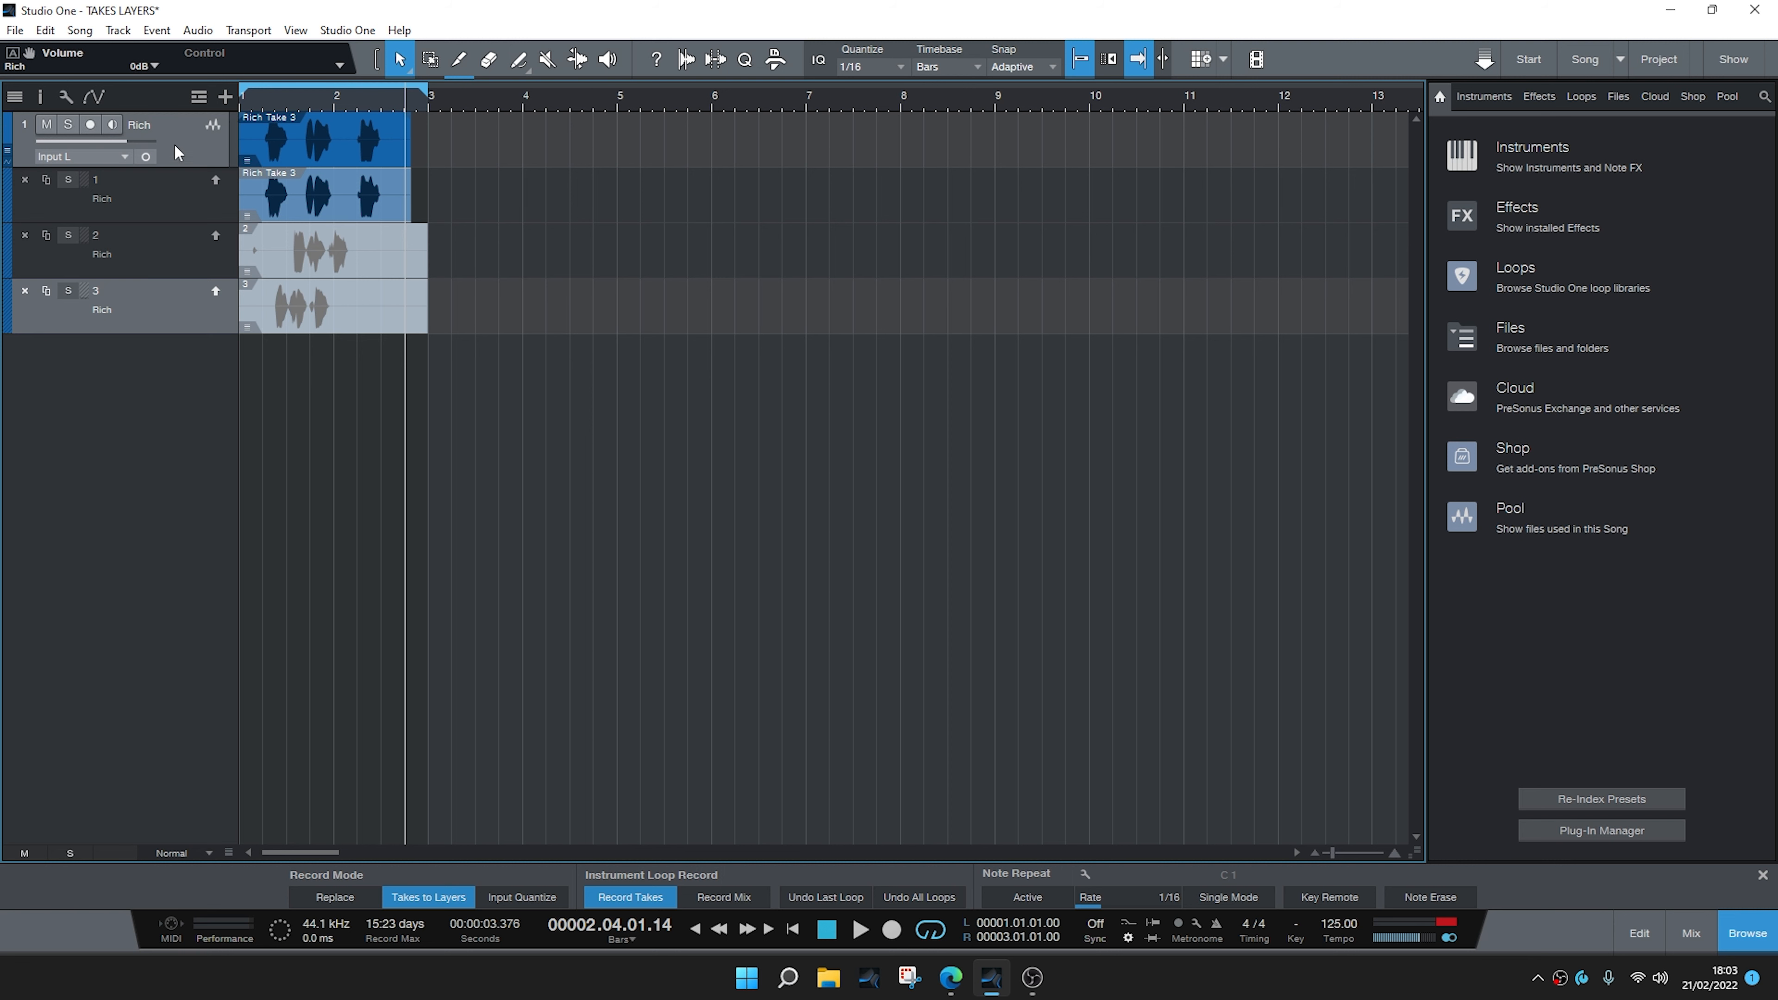
pyautogui.press('space')
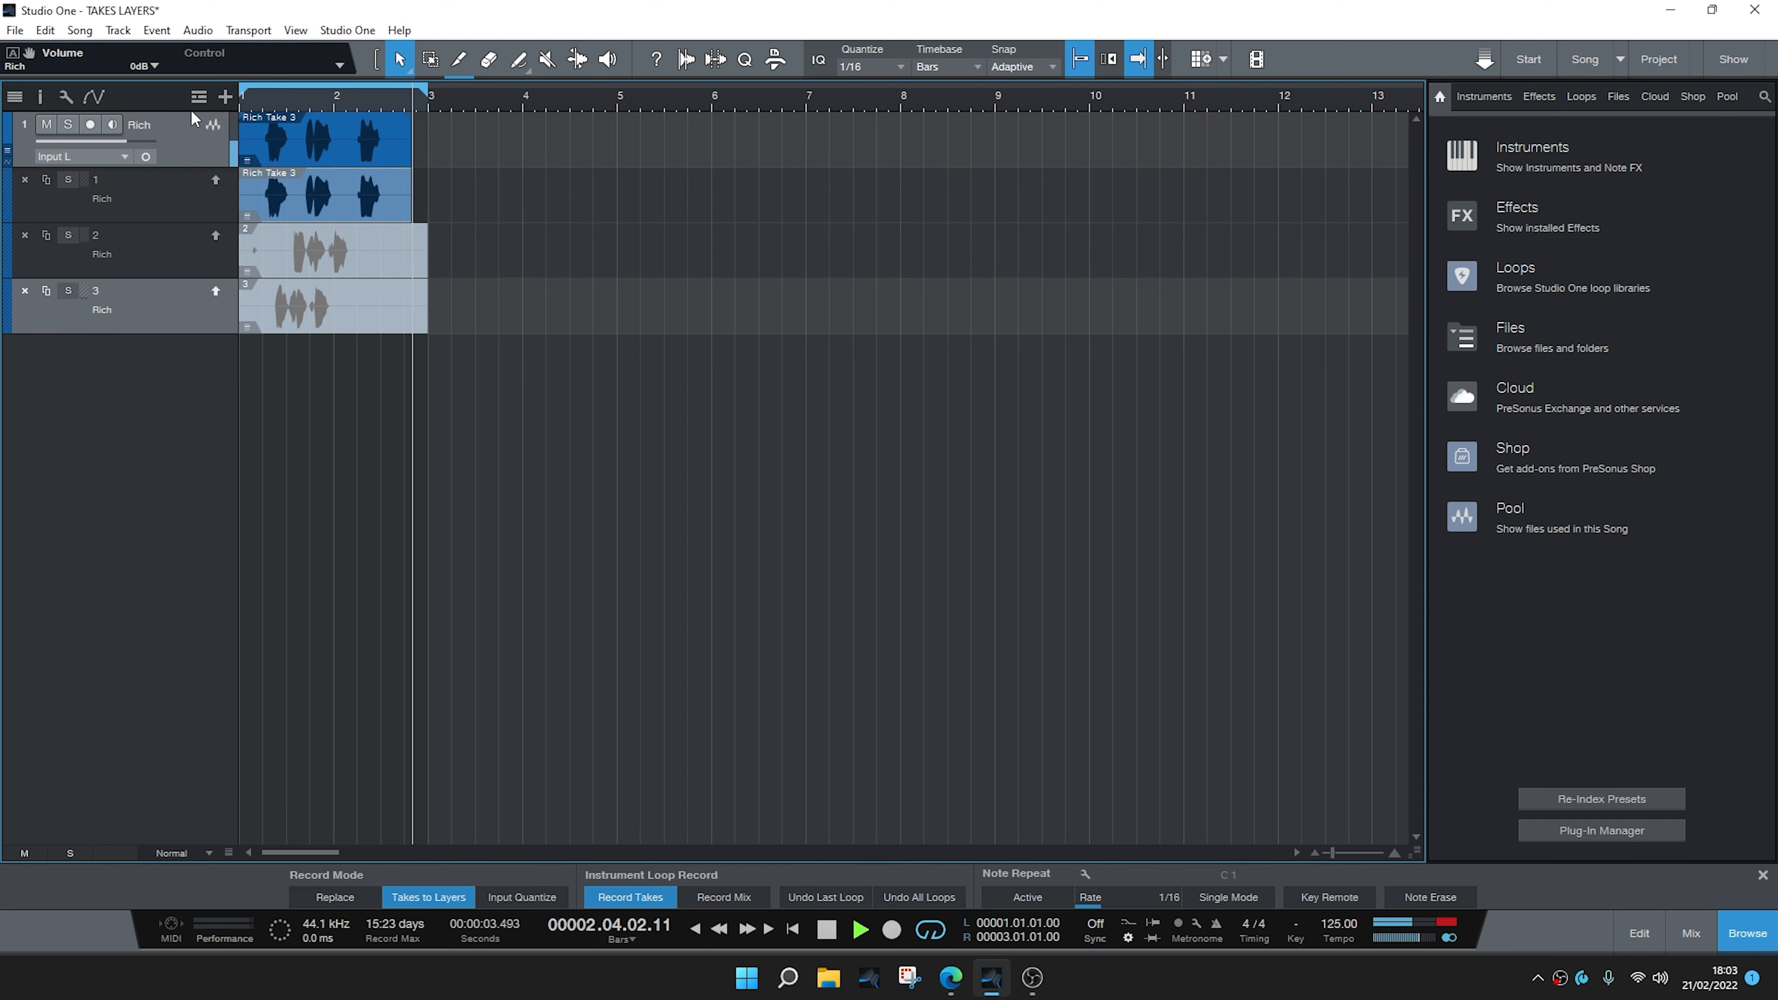
pyautogui.press('space')
# - Switch to the PASTE song and play back its active take
pyautogui.click(1628, 59)
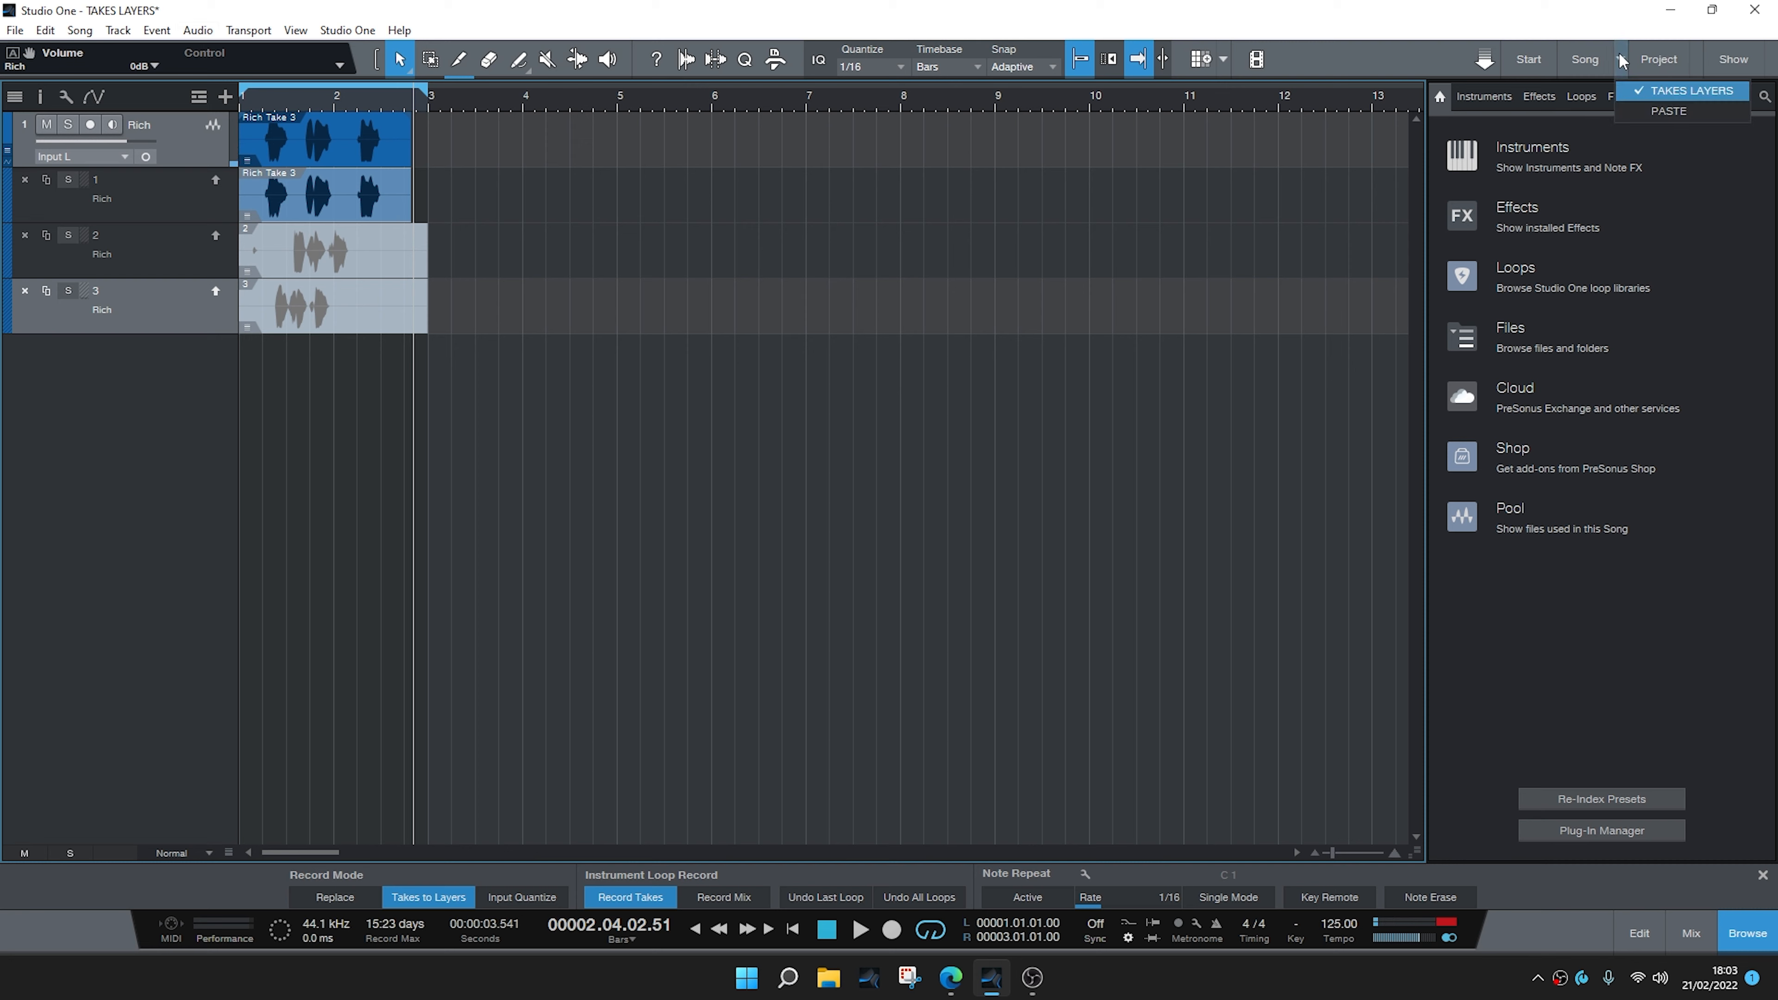
pyautogui.click(1631, 116)
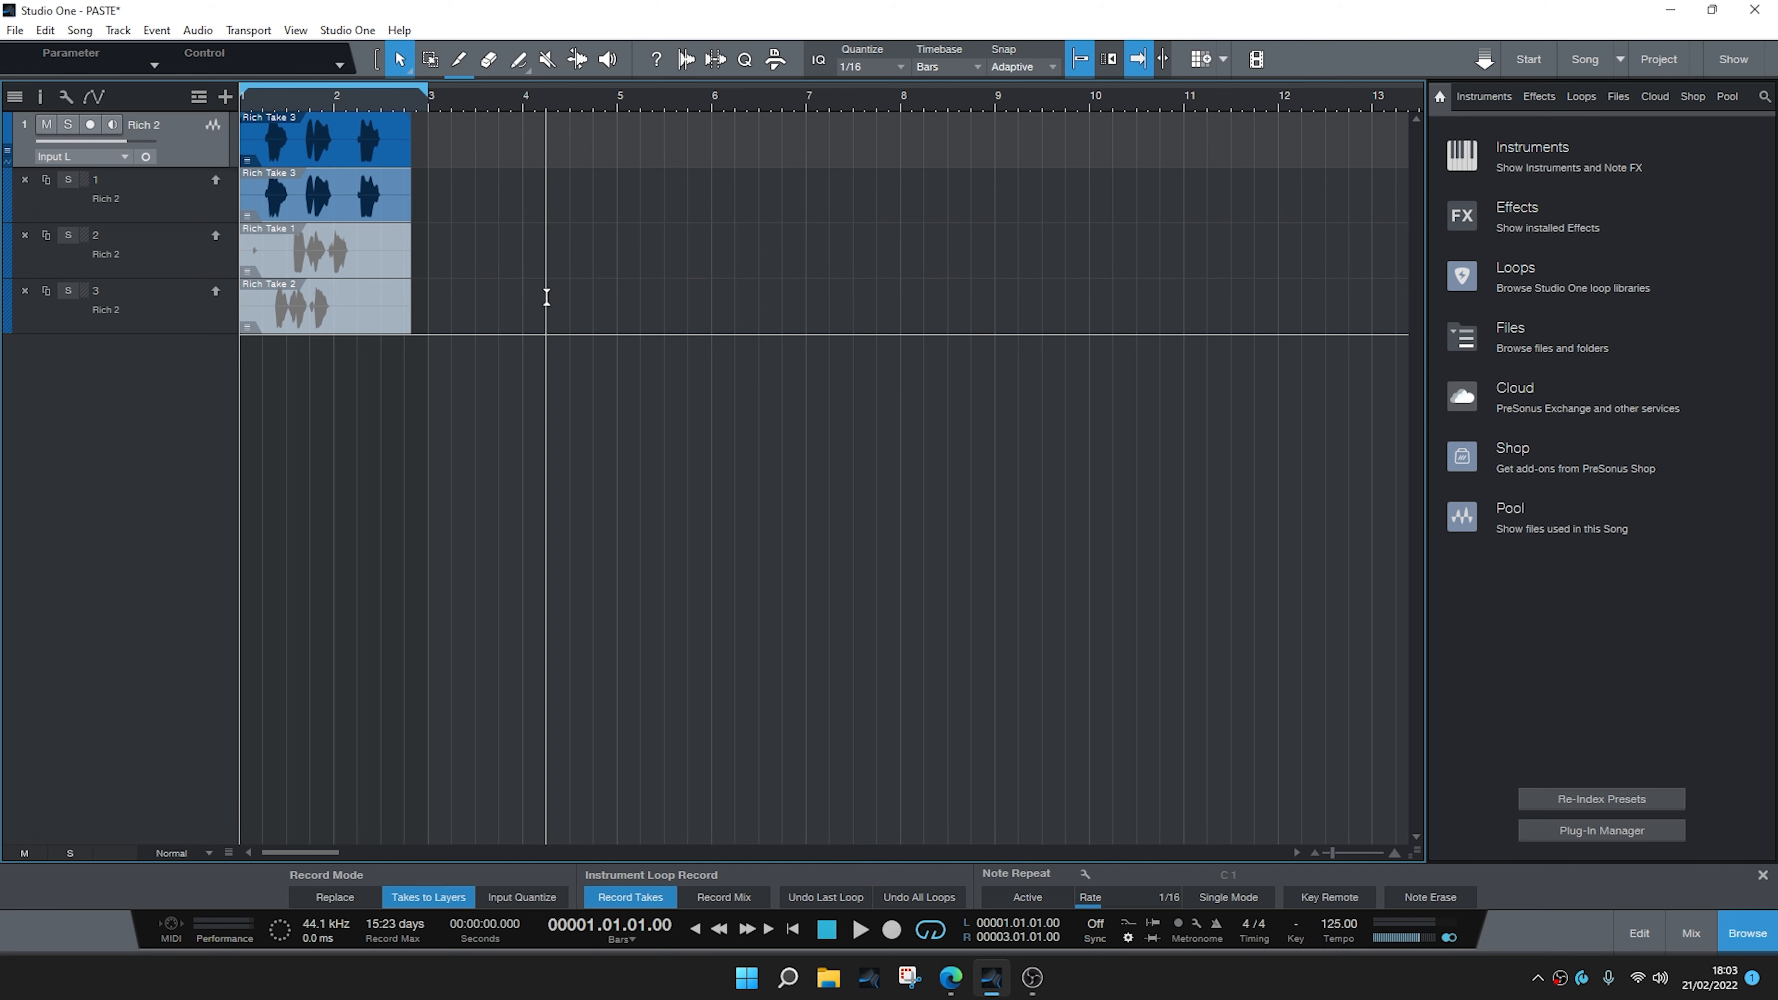
pyautogui.press('space')
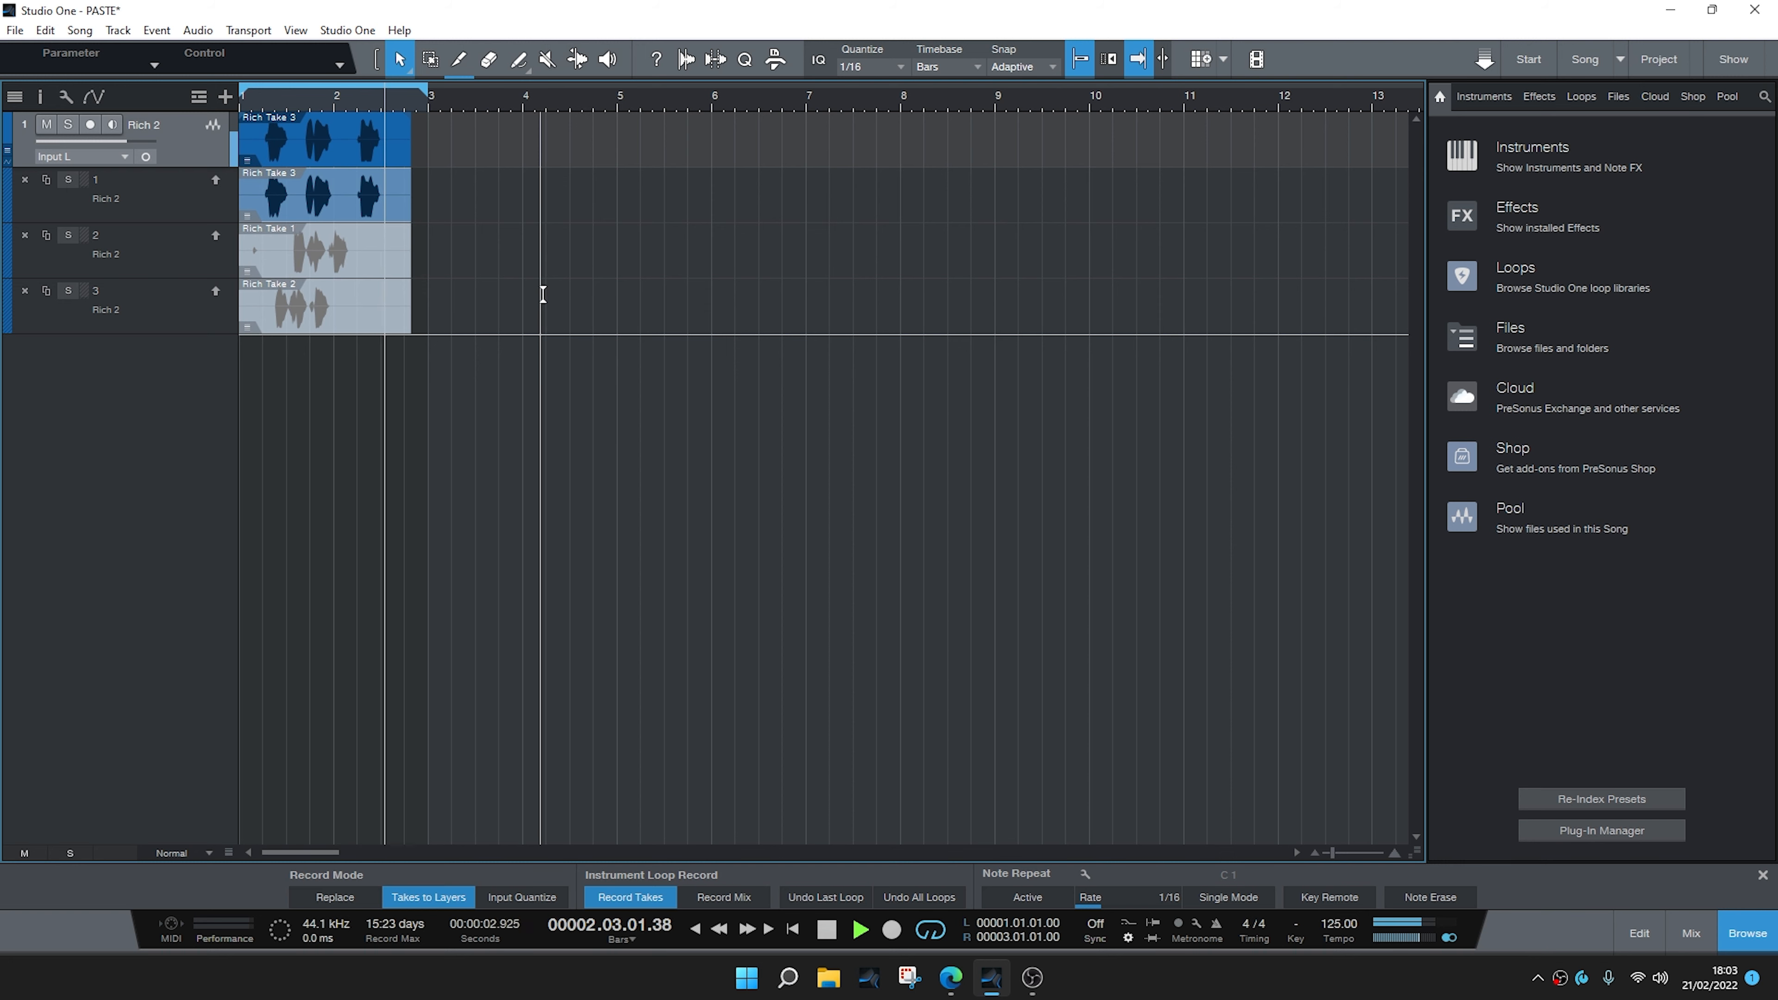
pyautogui.press('space')
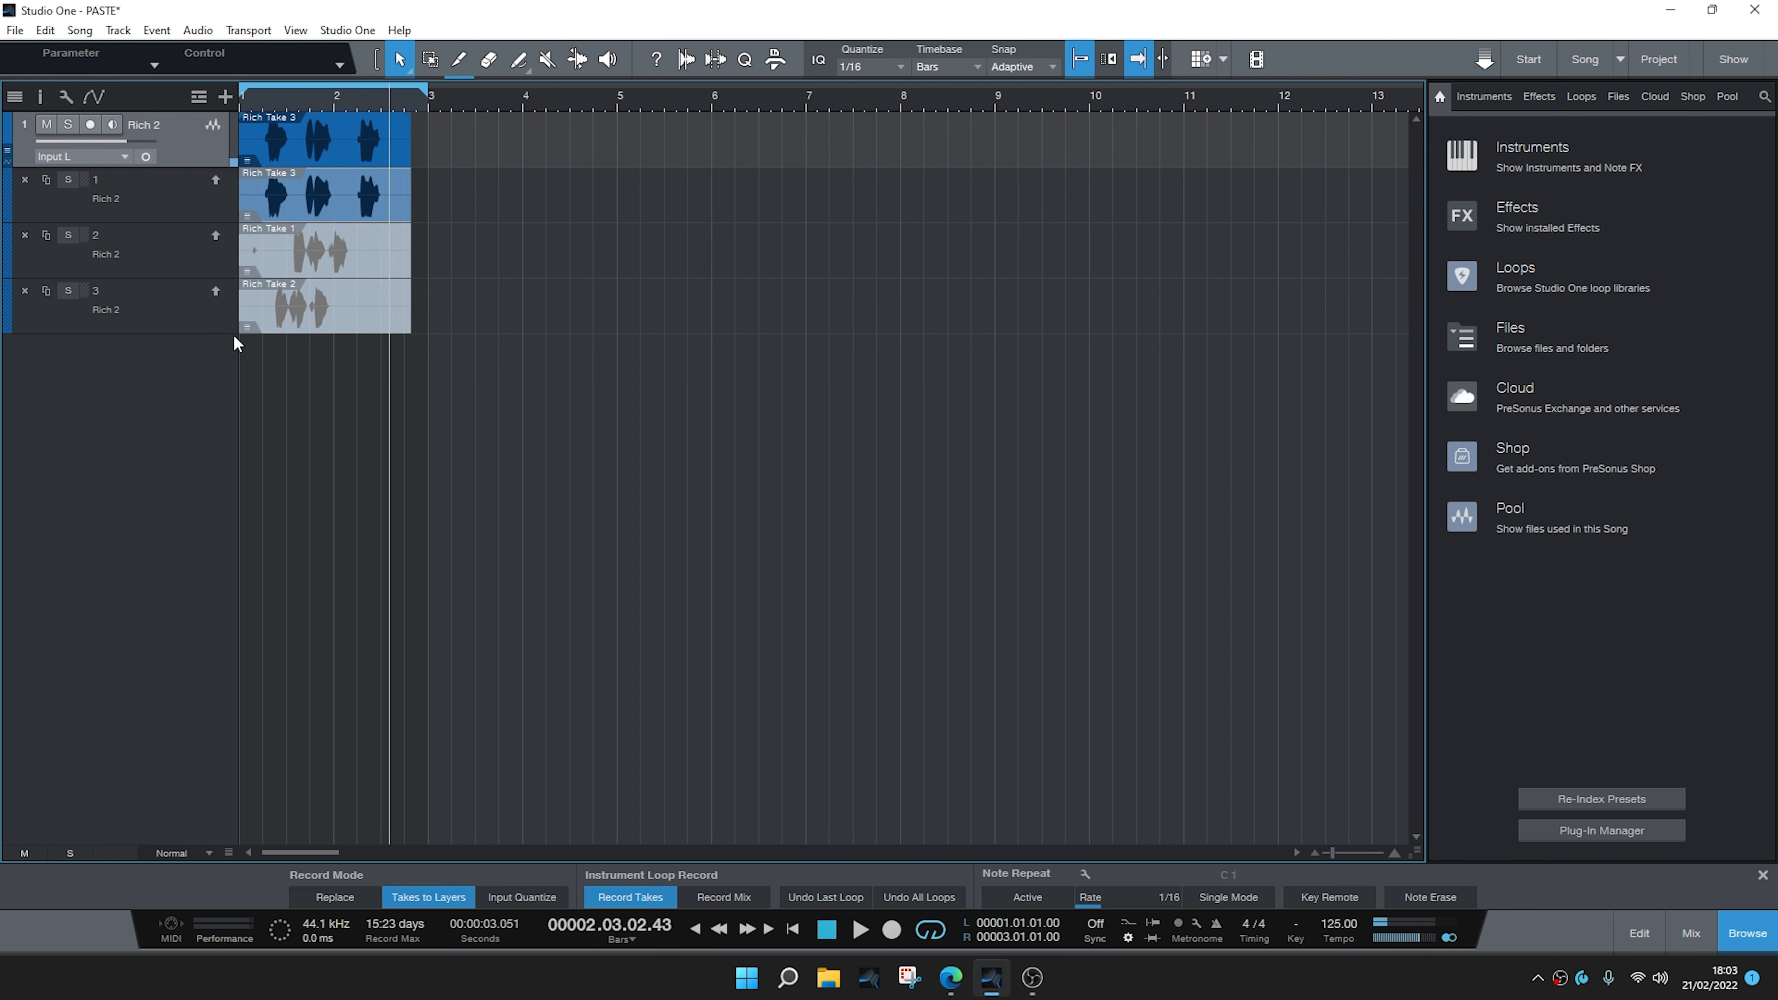
# - Activate layer 3 on the PASTE song's track and audition it from the start
pyautogui.click(216, 291)
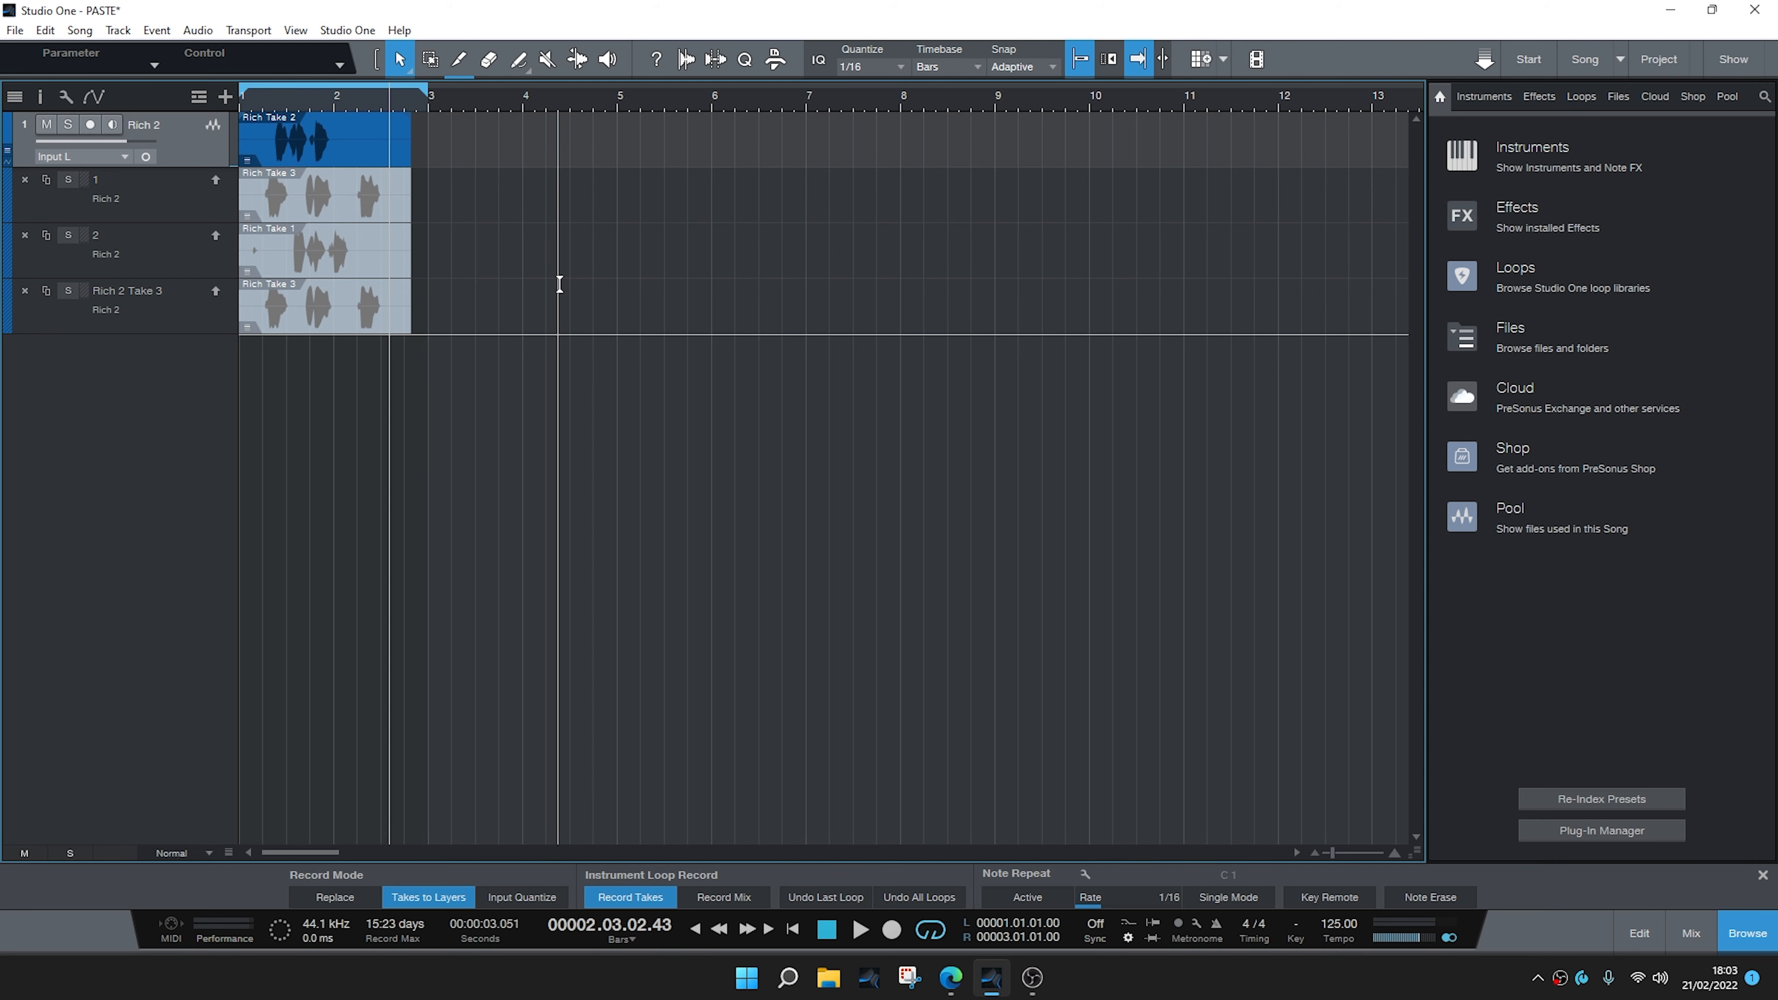
pyautogui.press('Home')
pyautogui.press('space')
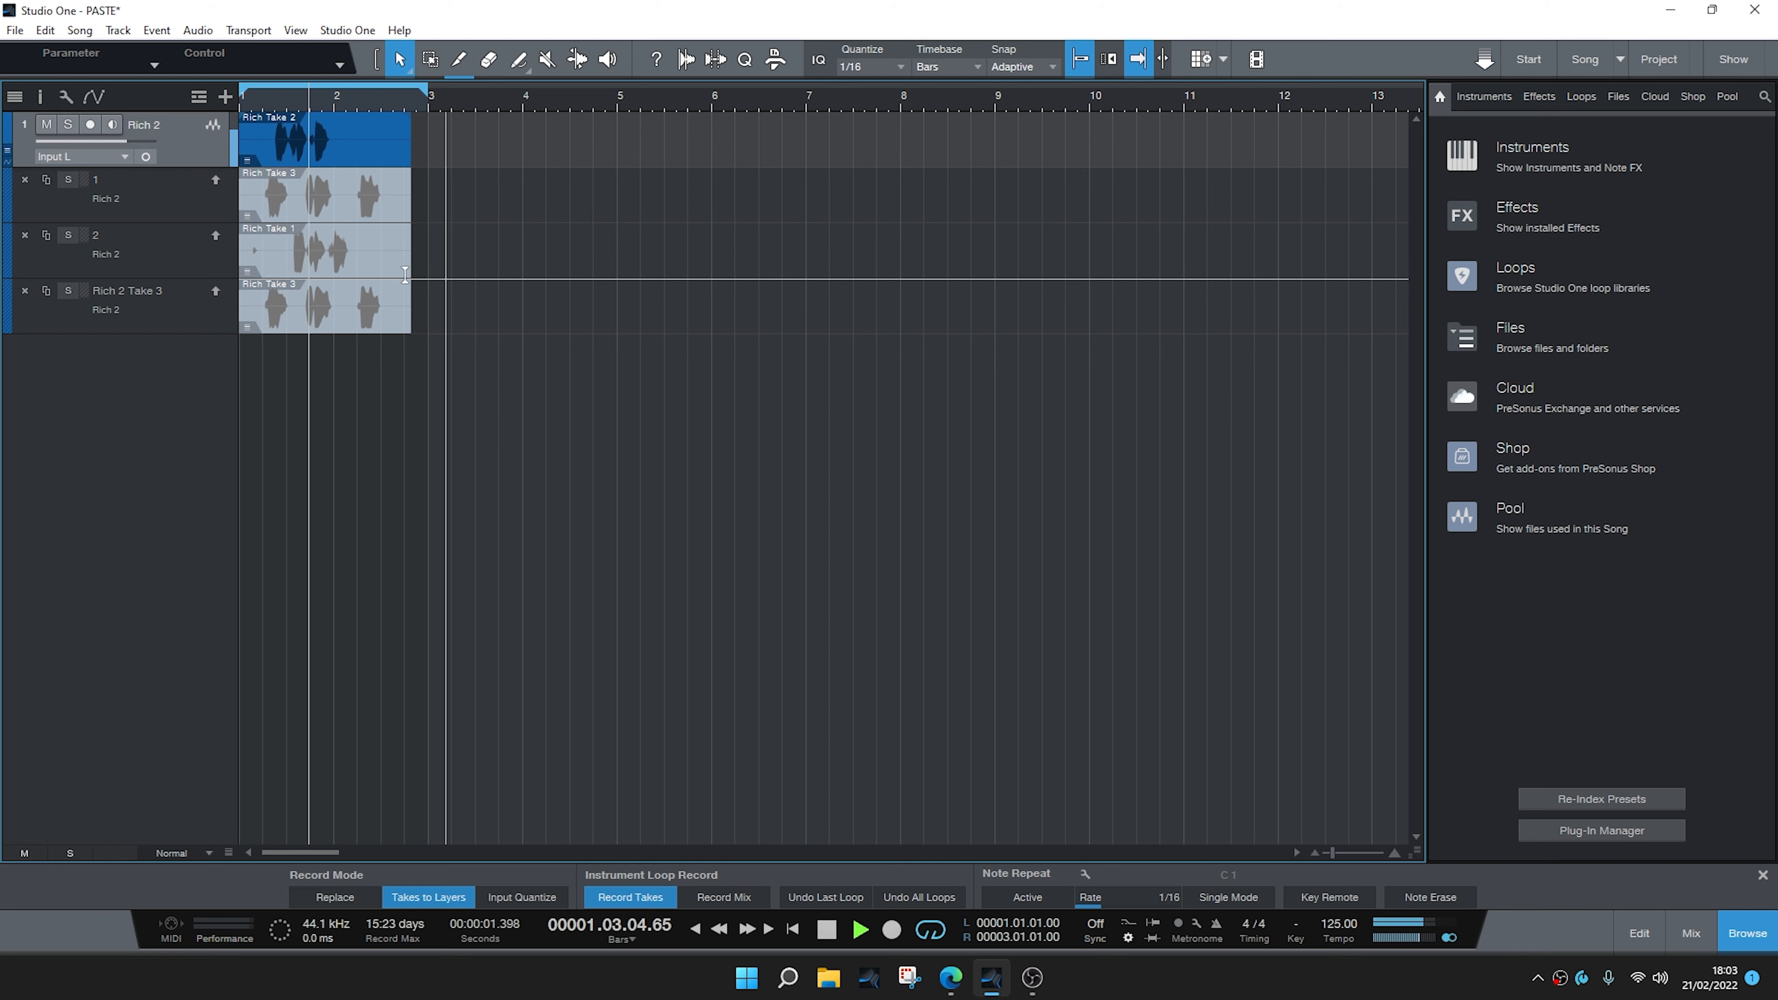
# - Activate layer 2 on the track and play it from the start of the song
pyautogui.click(218, 239)
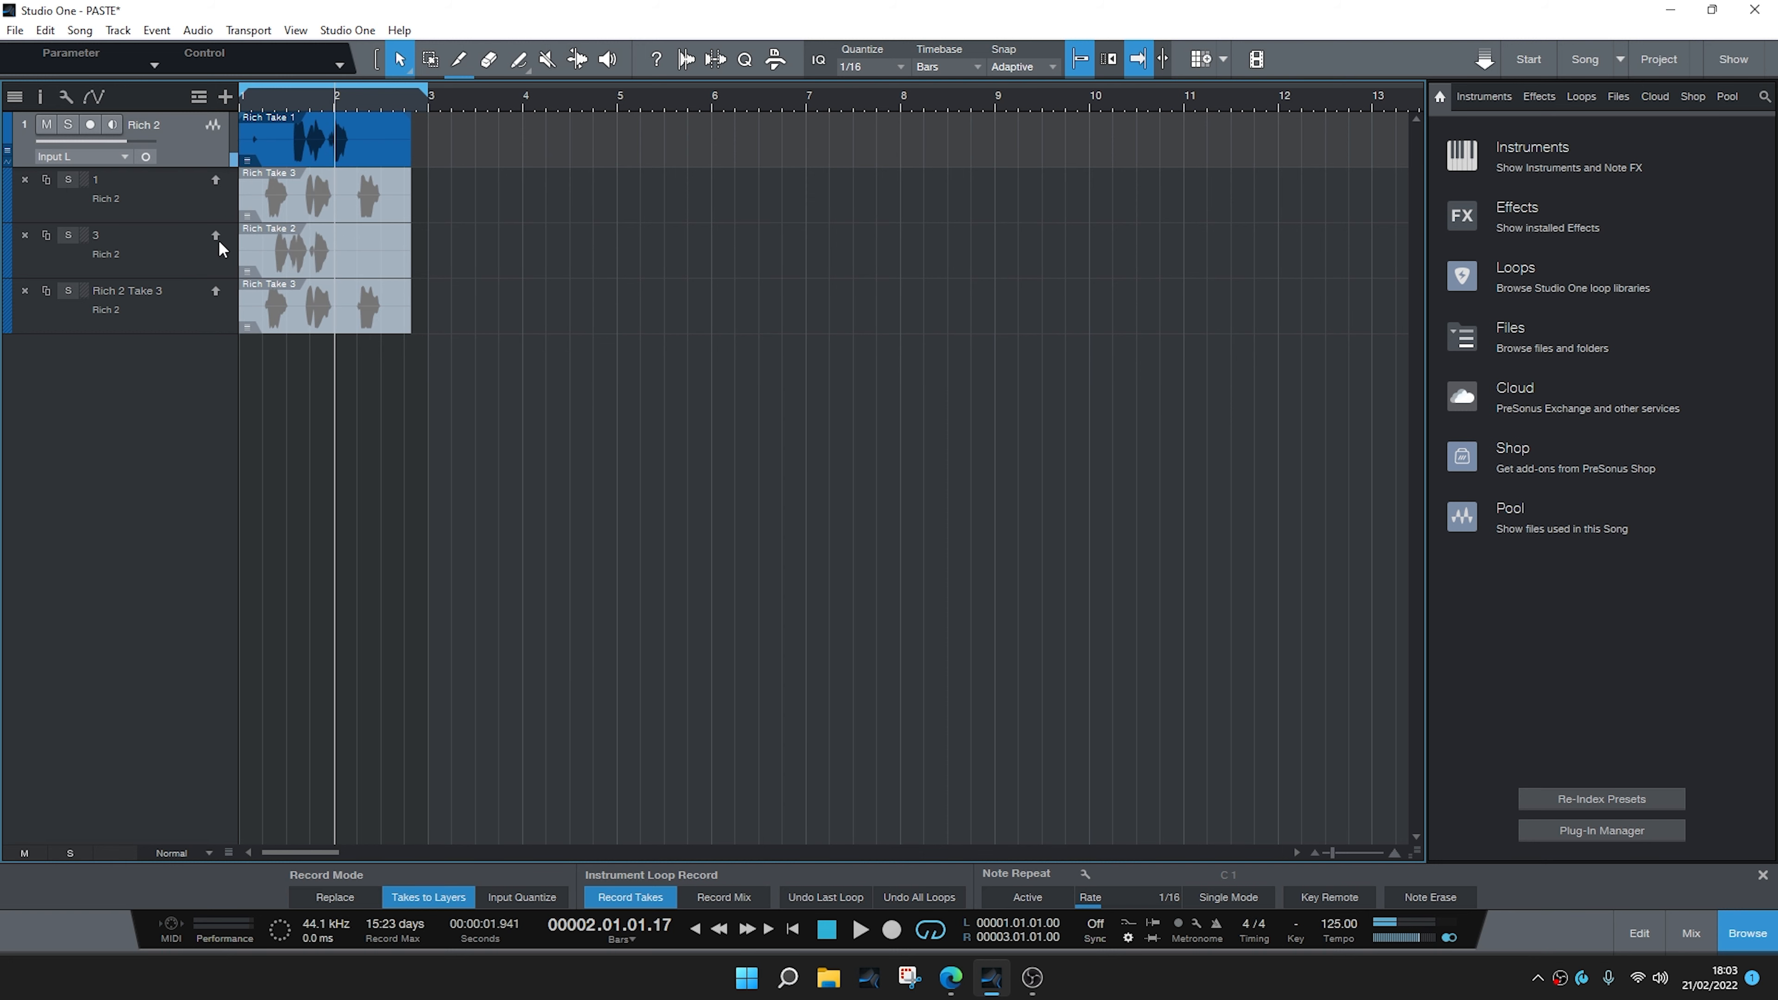
pyautogui.press('space')
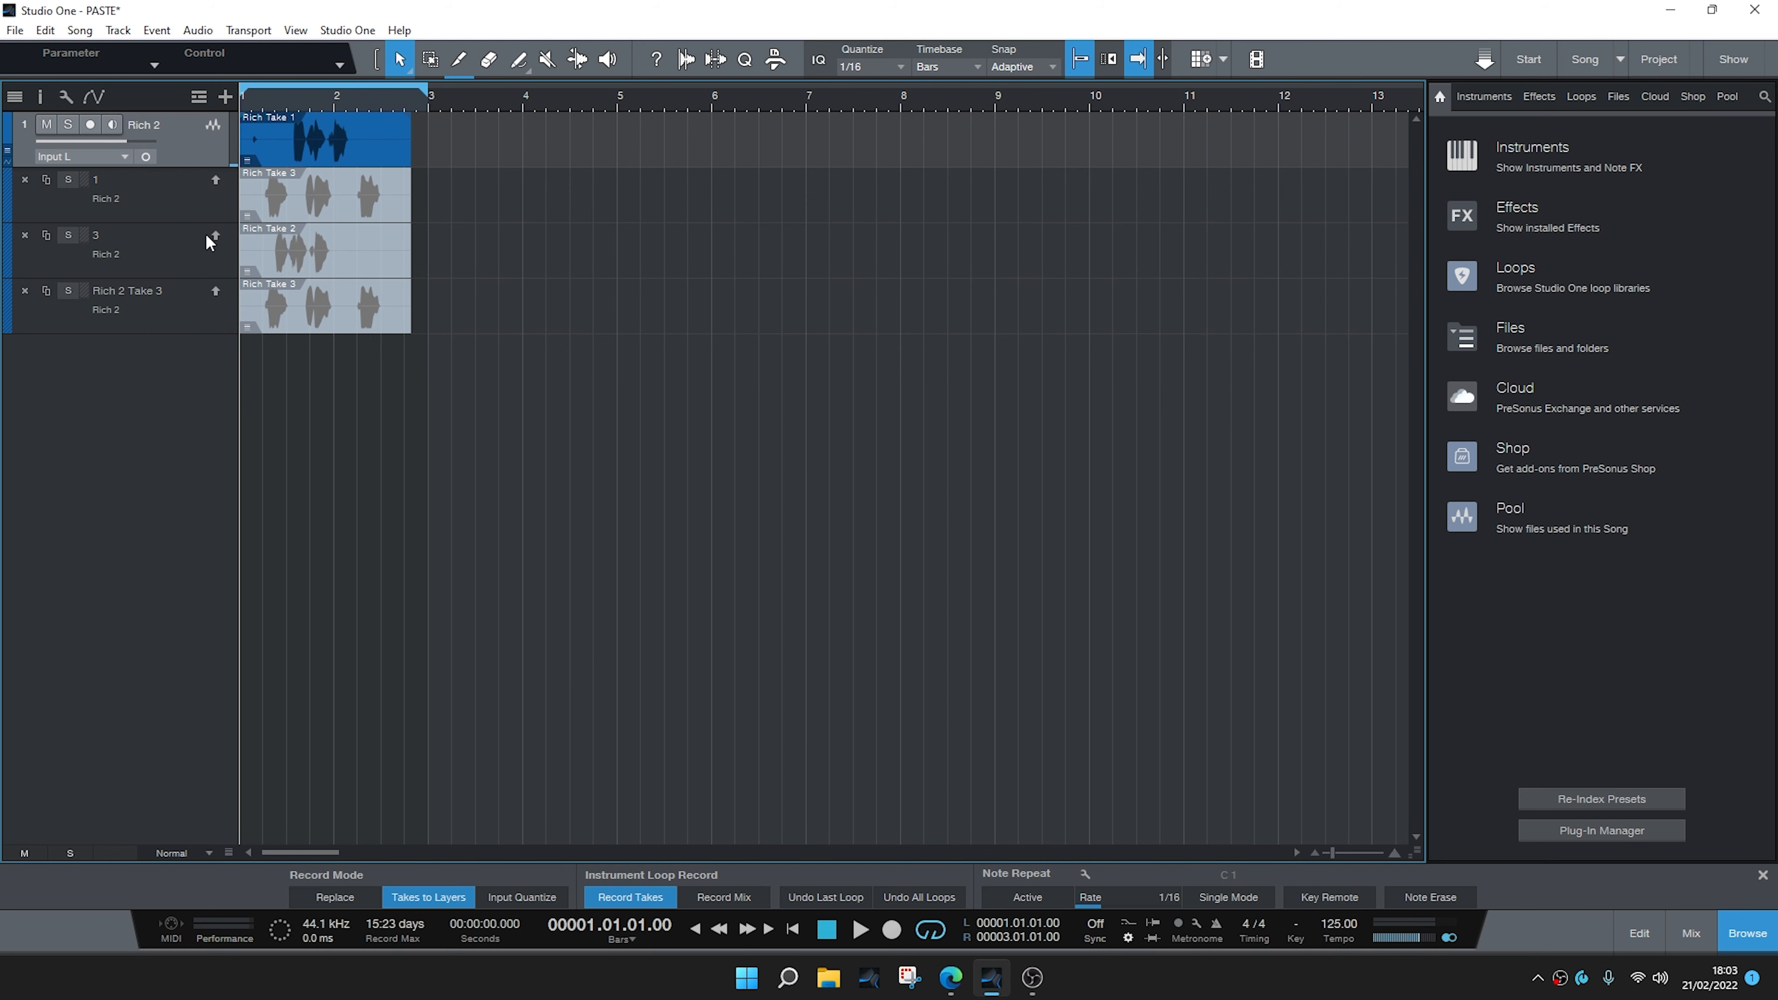
pyautogui.press('space')
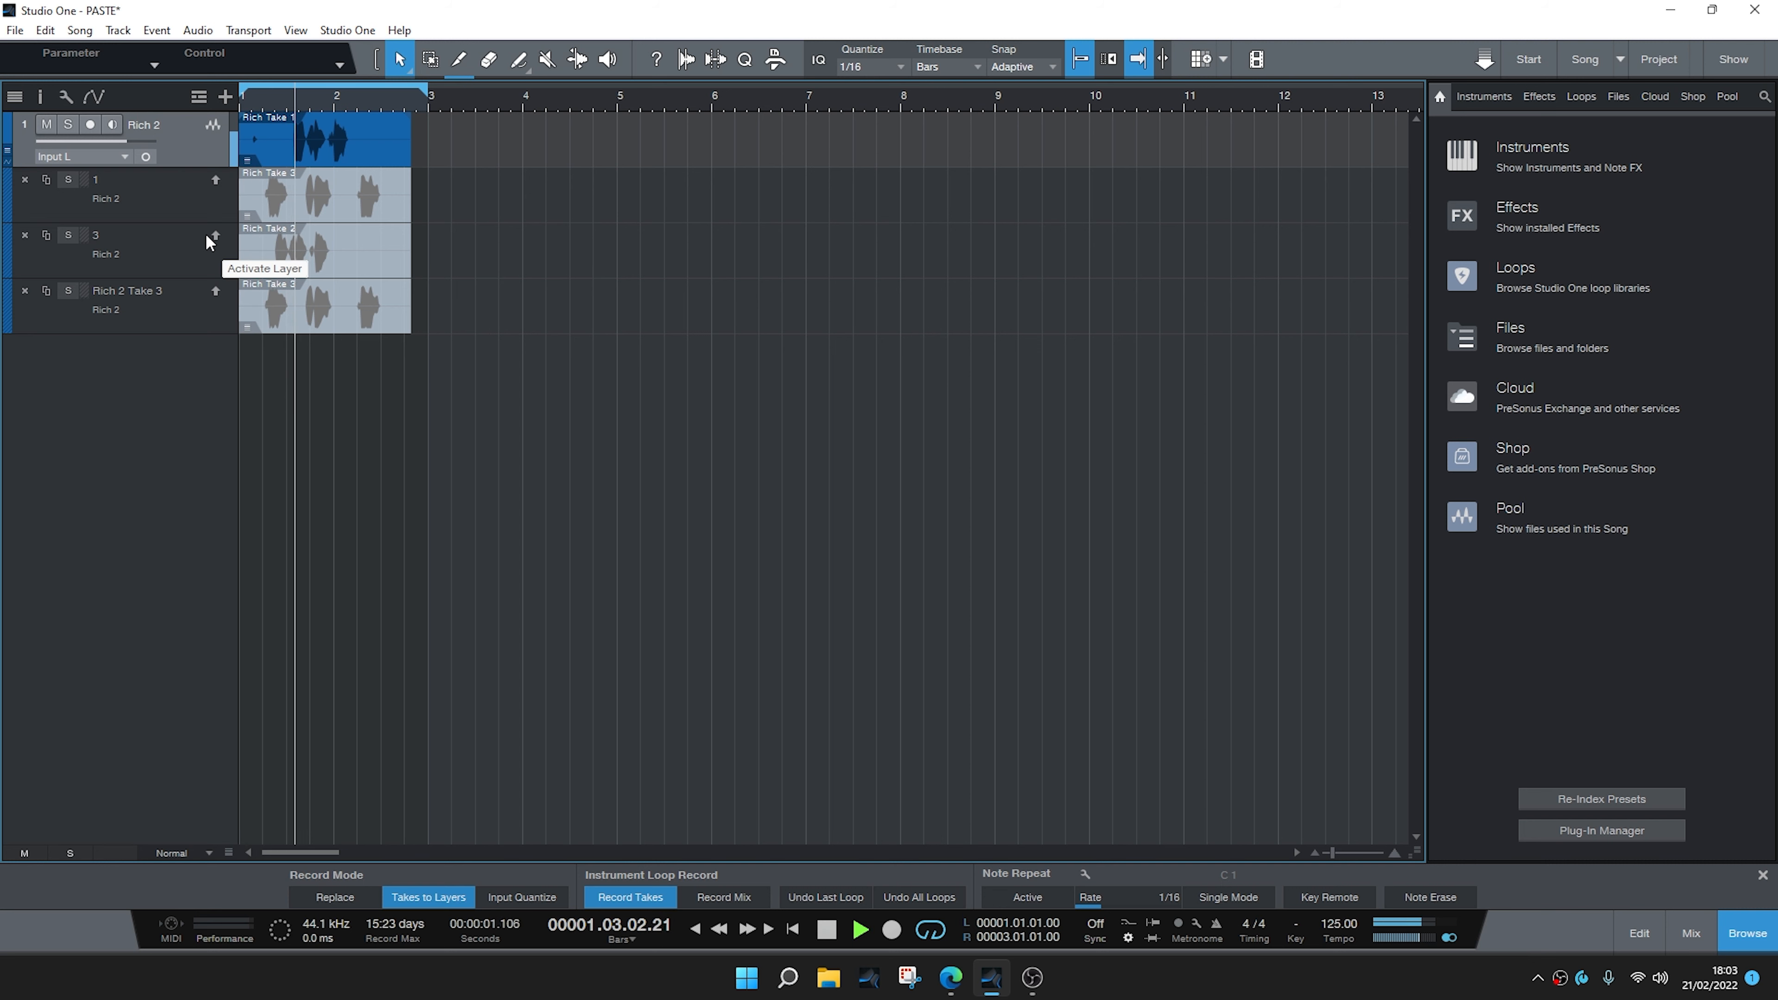
pyautogui.press('space')
# - Activate layer 1 on the track and audition it from bar 1
pyautogui.click(215, 181)
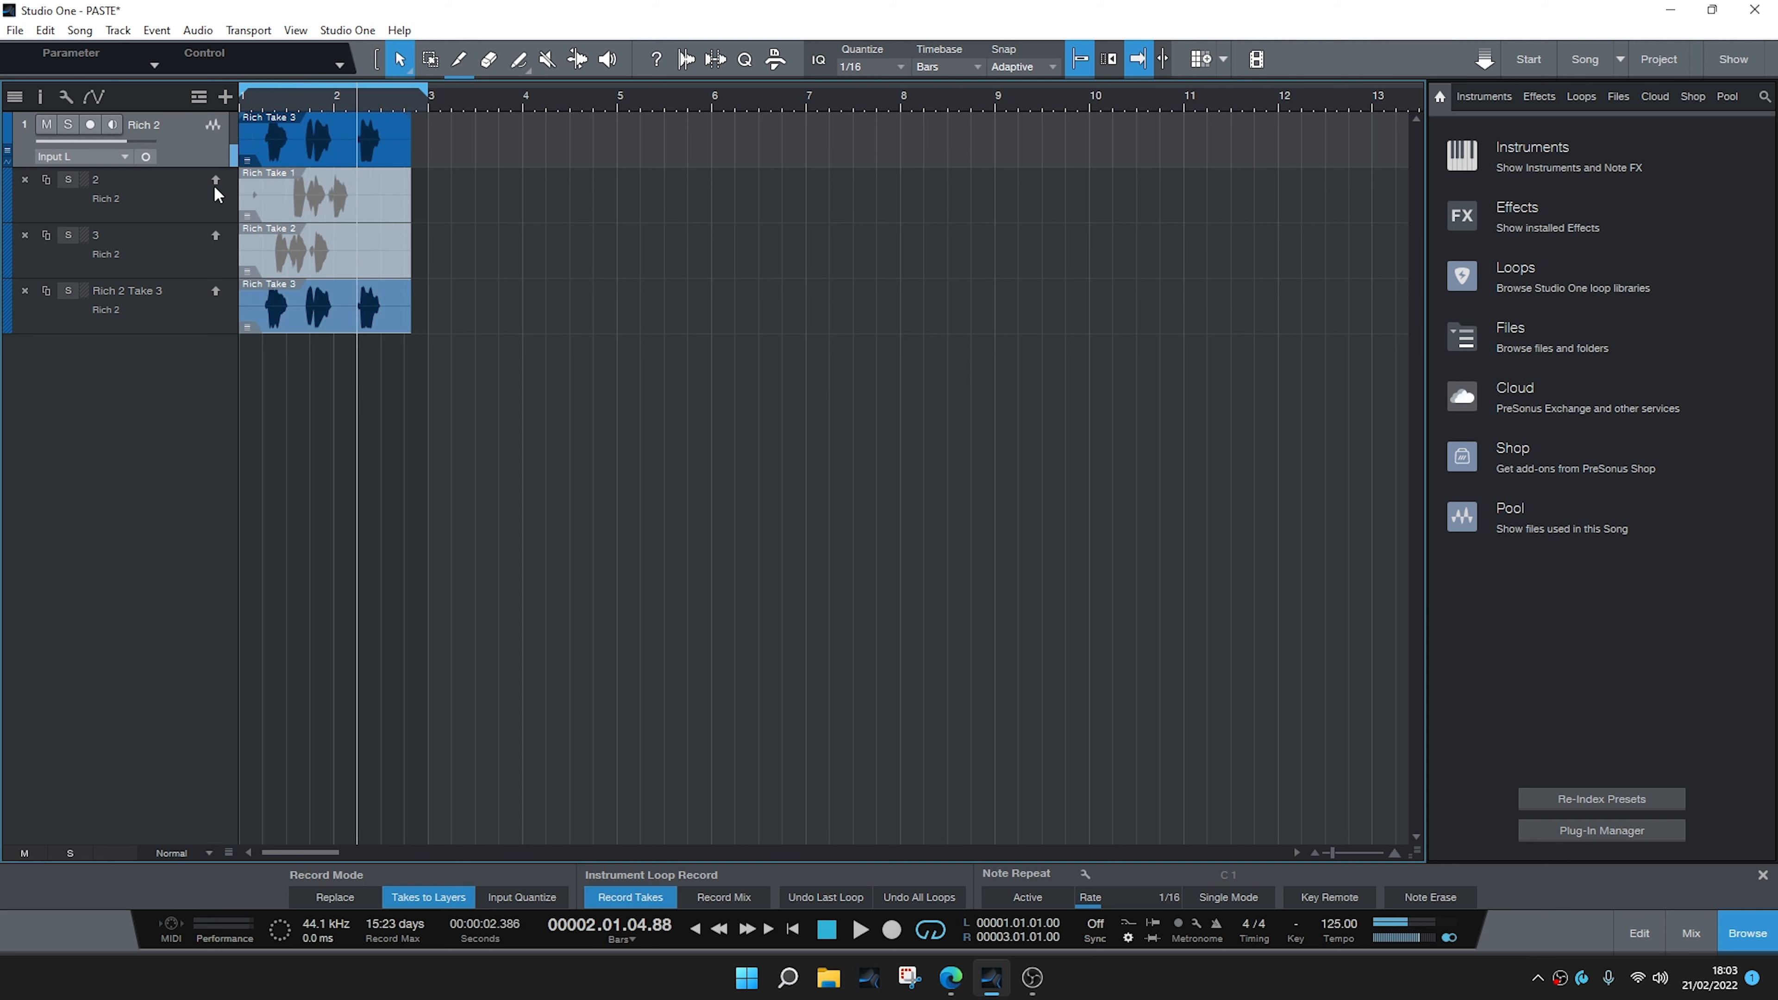
pyautogui.press(',')
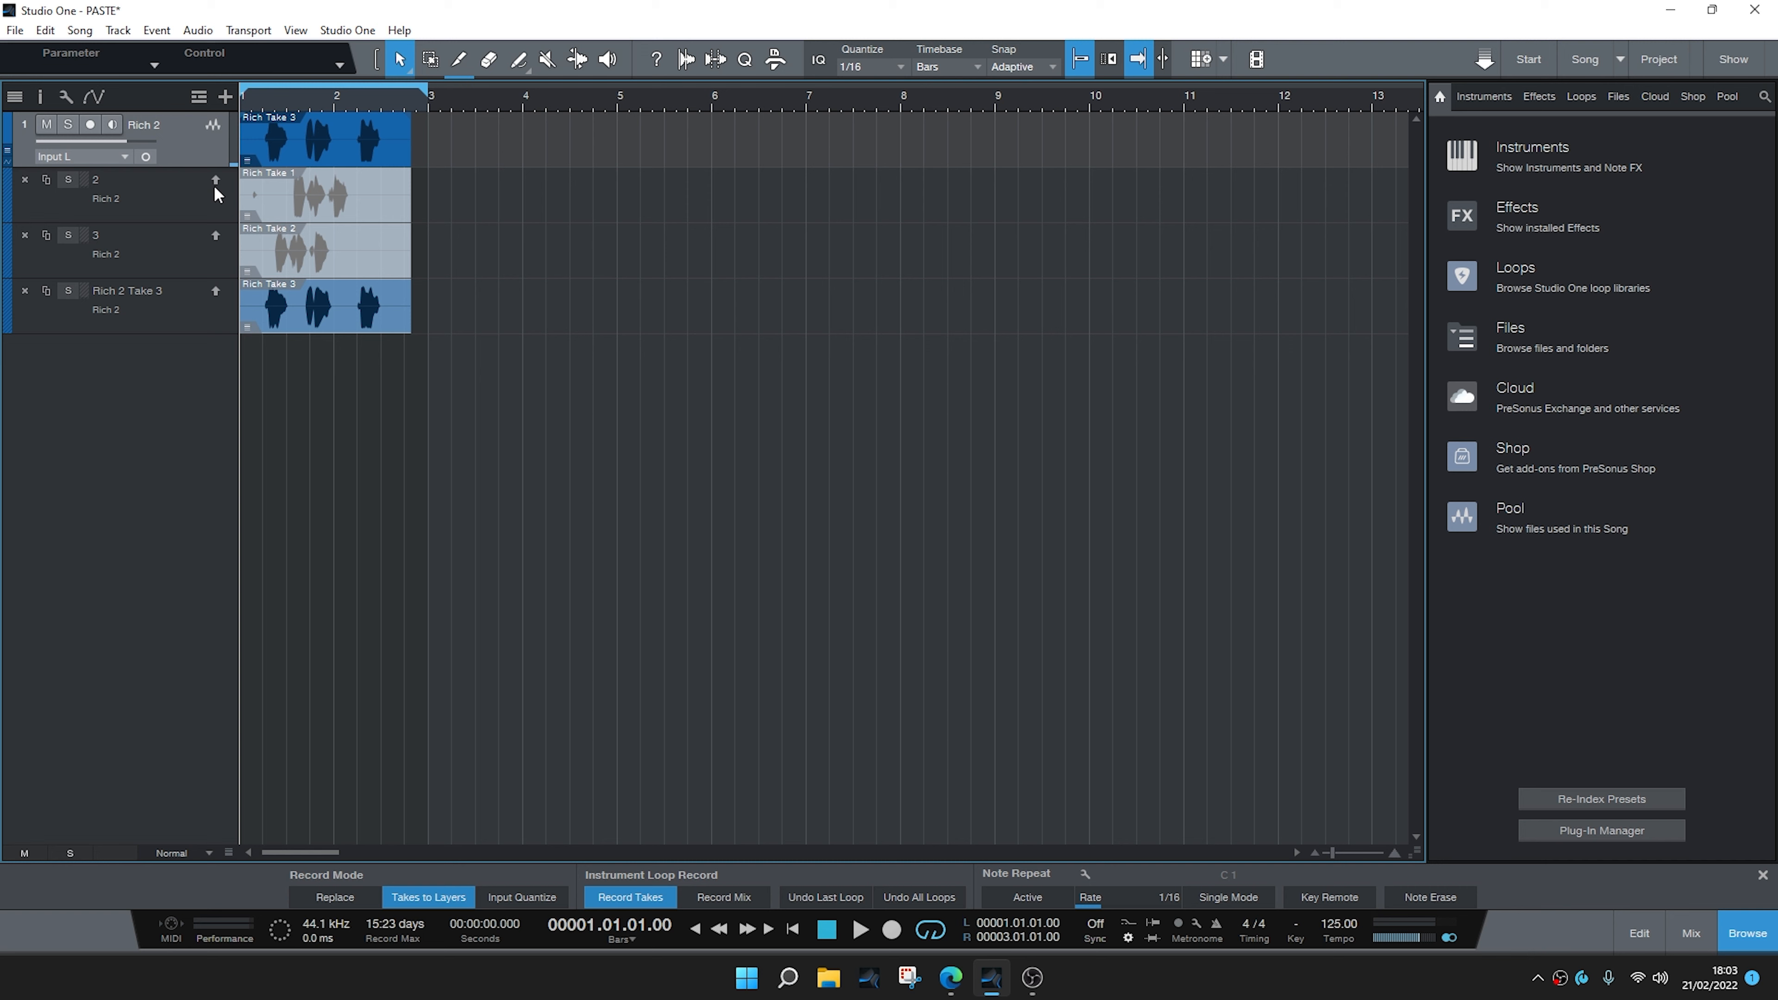
pyautogui.press('space')
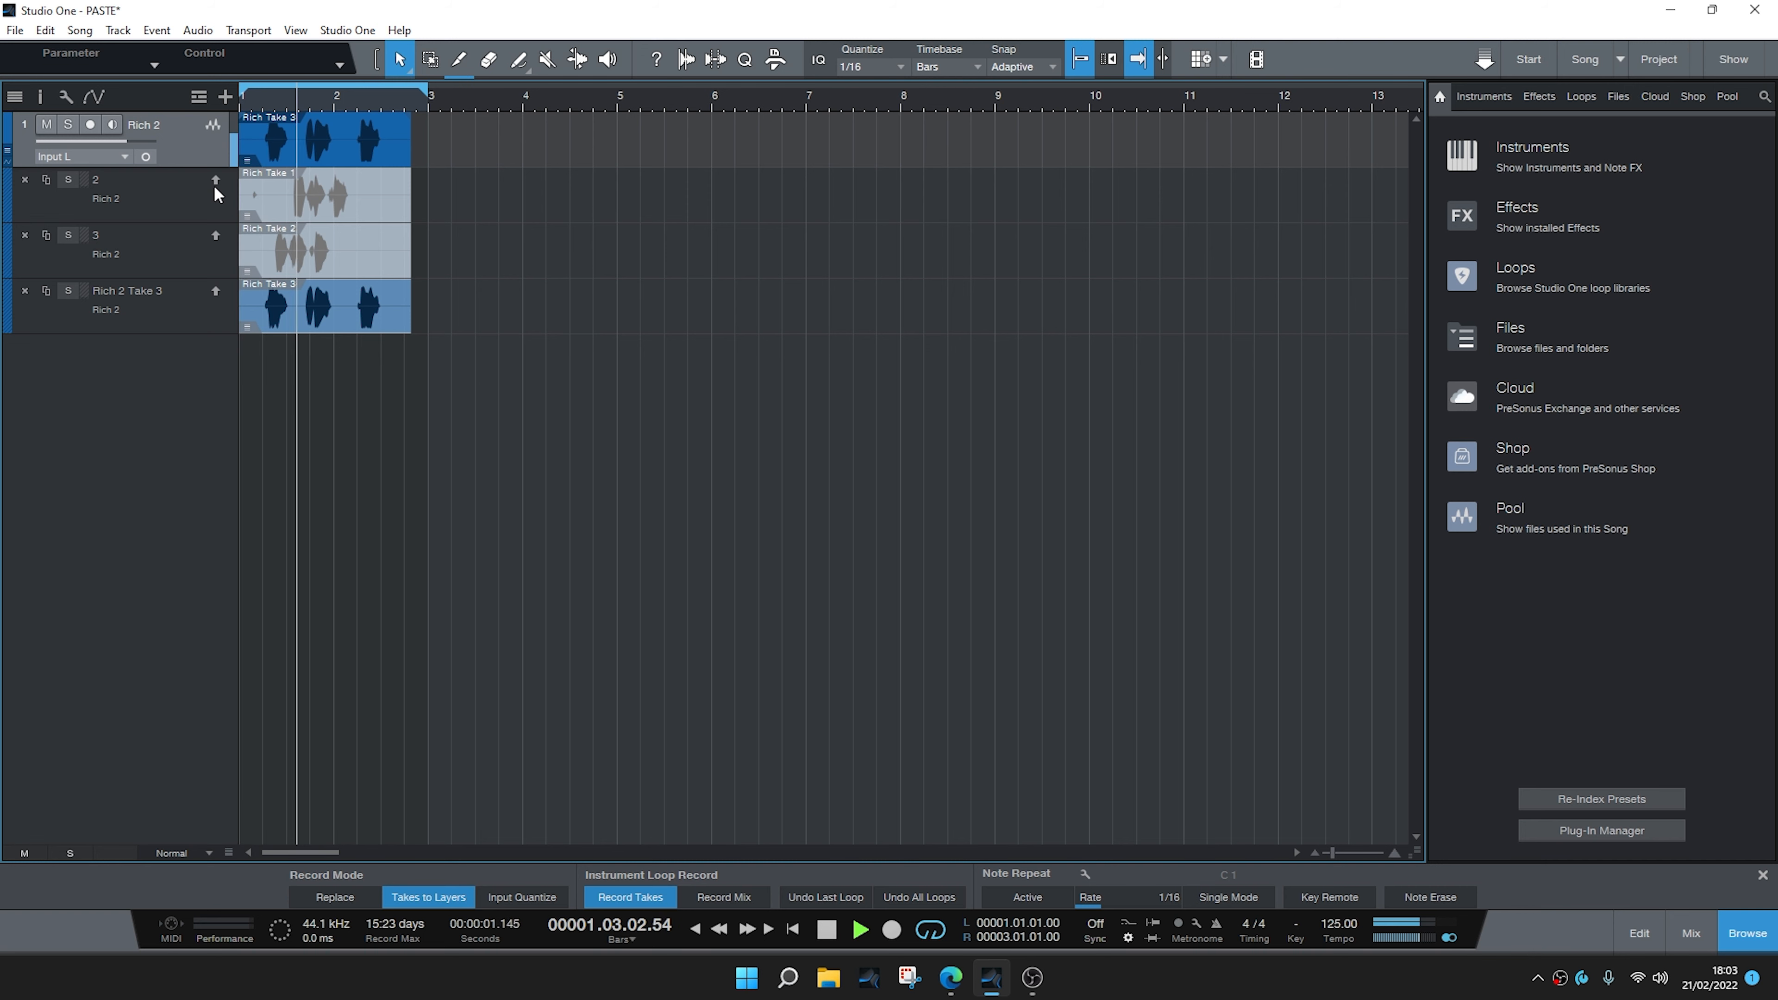
pyautogui.press('space')
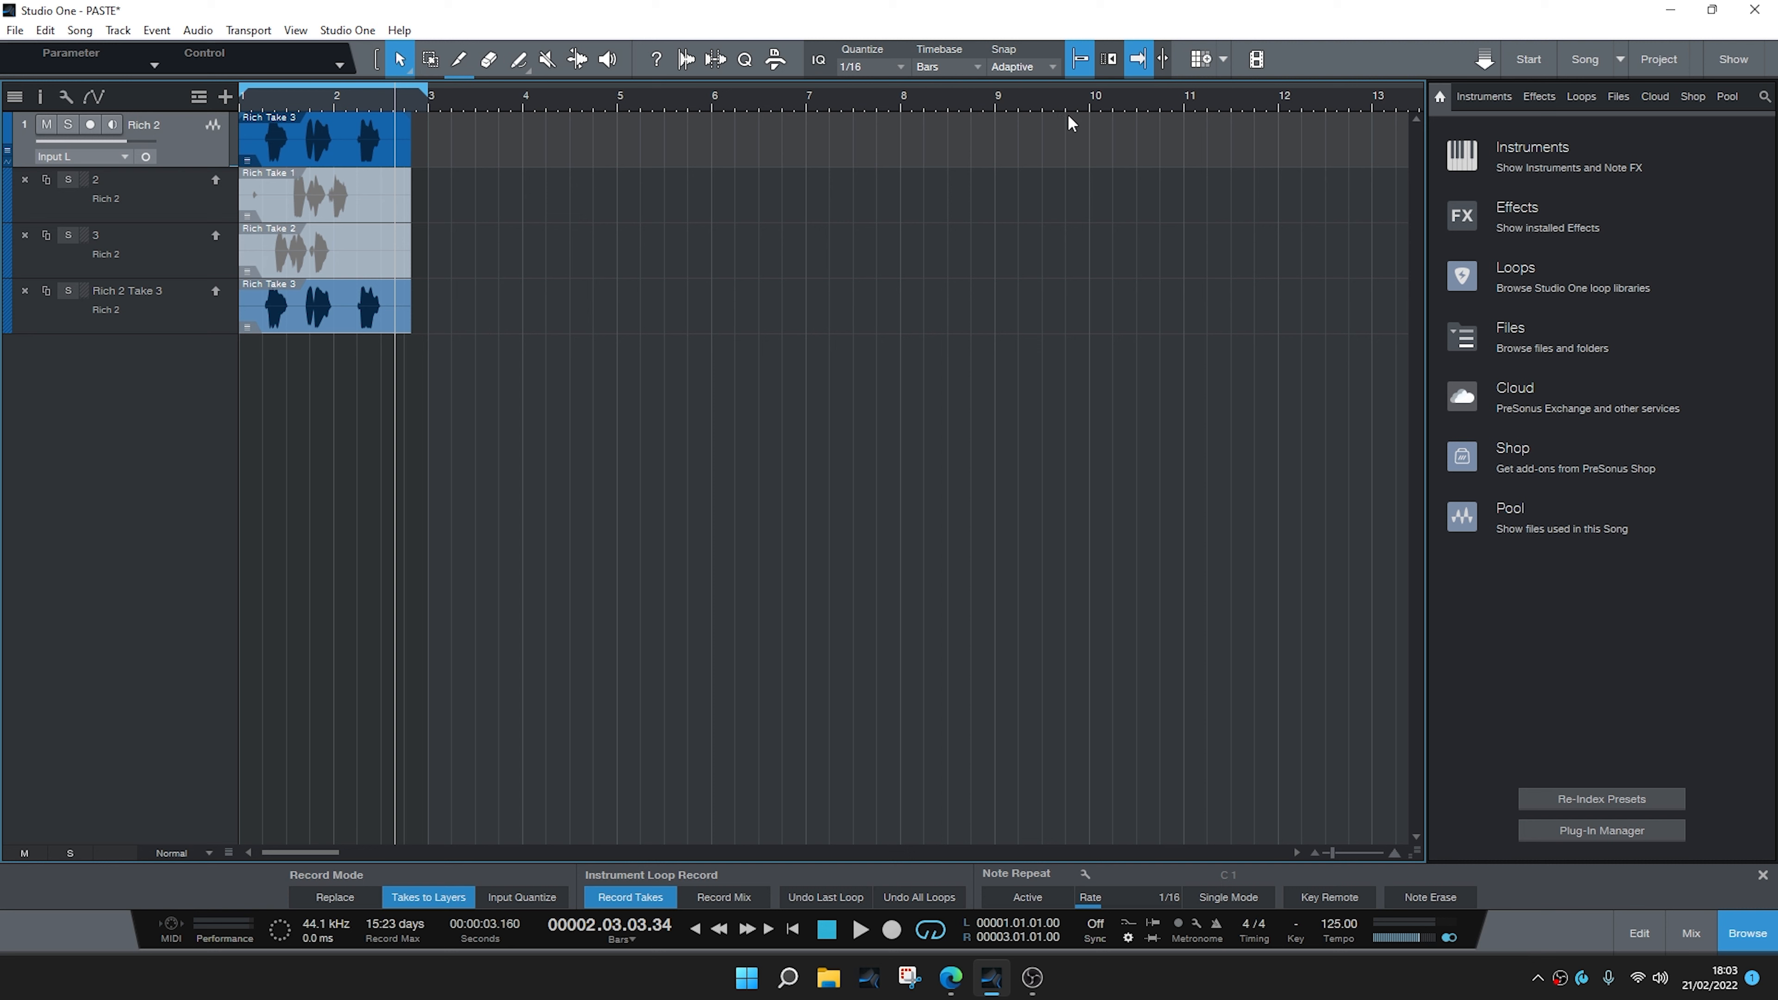
# - Switch to the TAKES LAYERS song and colour its audio track and layers green
pyautogui.click(1619, 59)
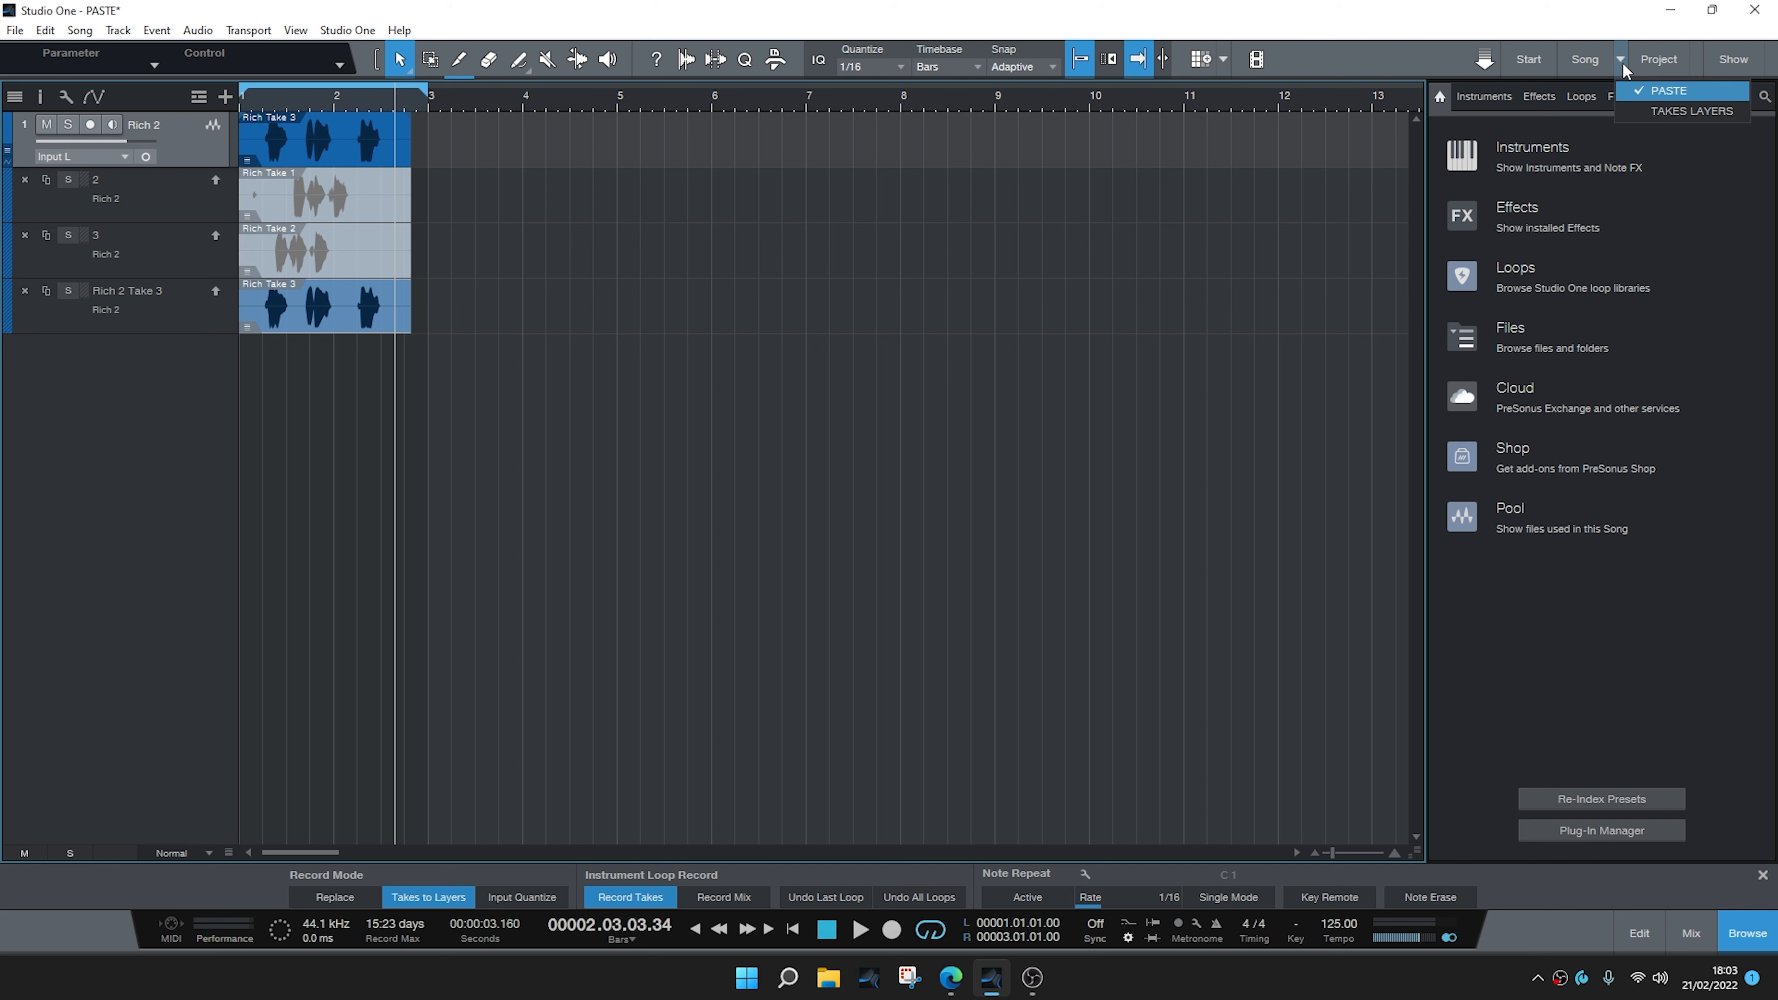
pyautogui.click(1630, 119)
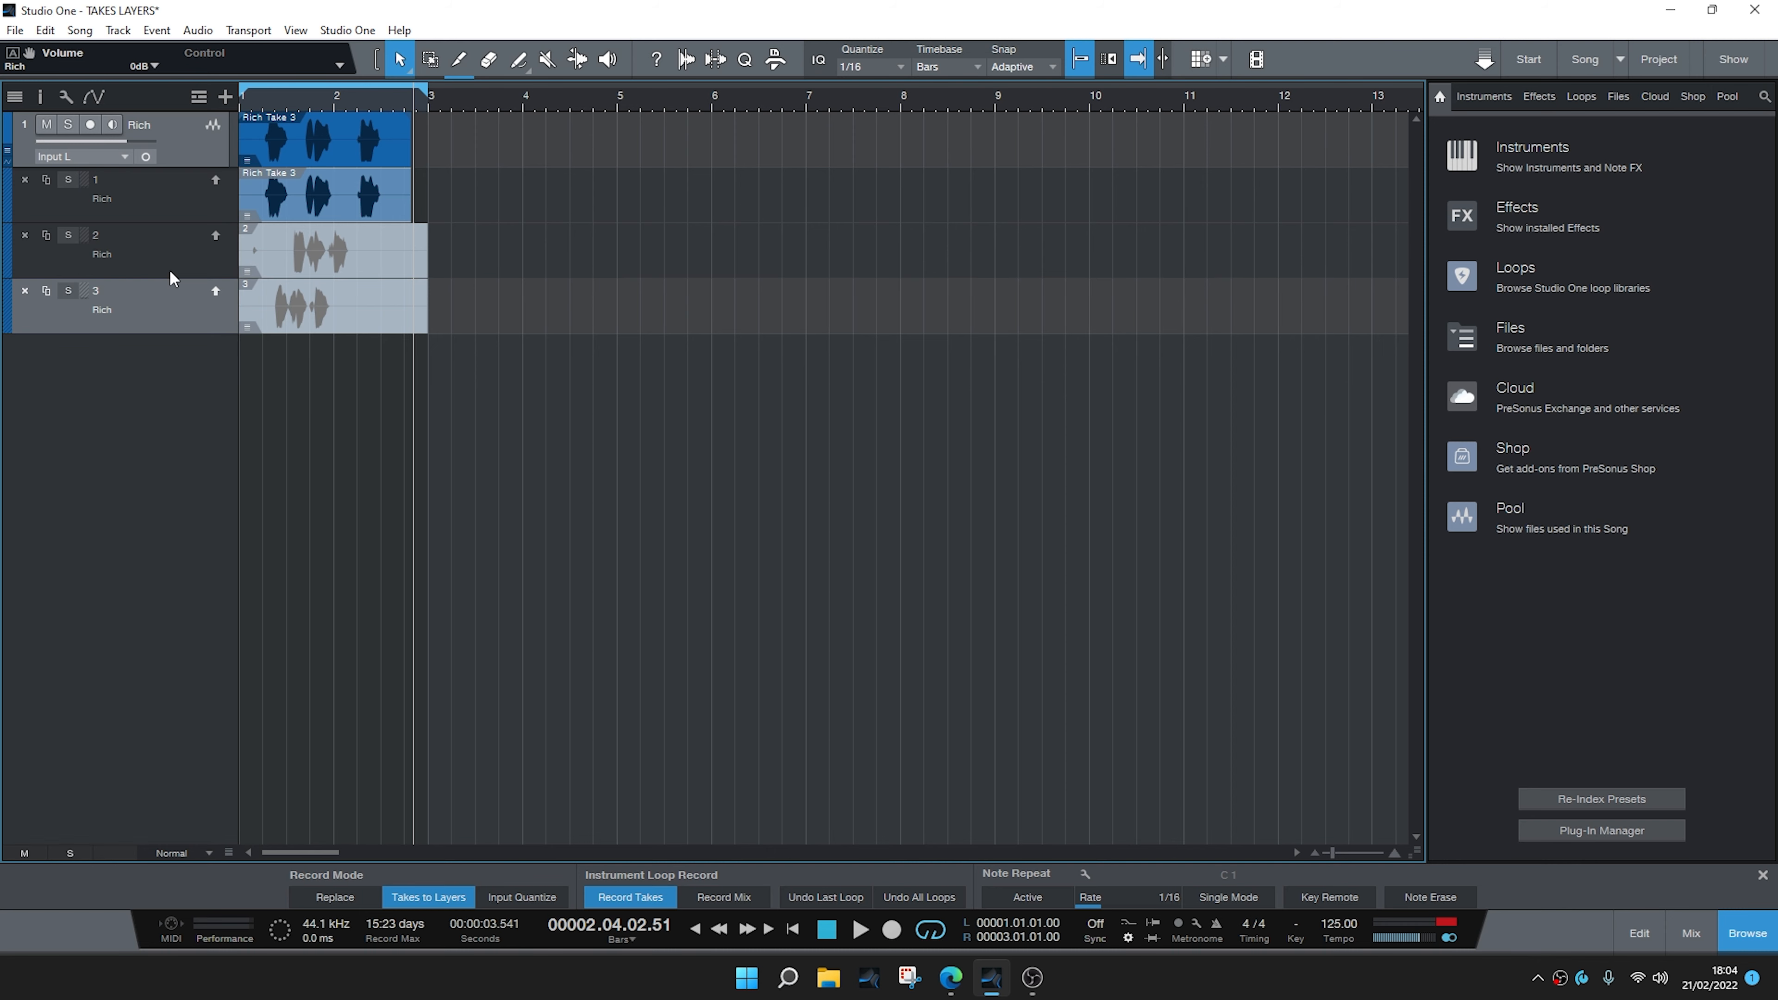
pyautogui.click(6, 126)
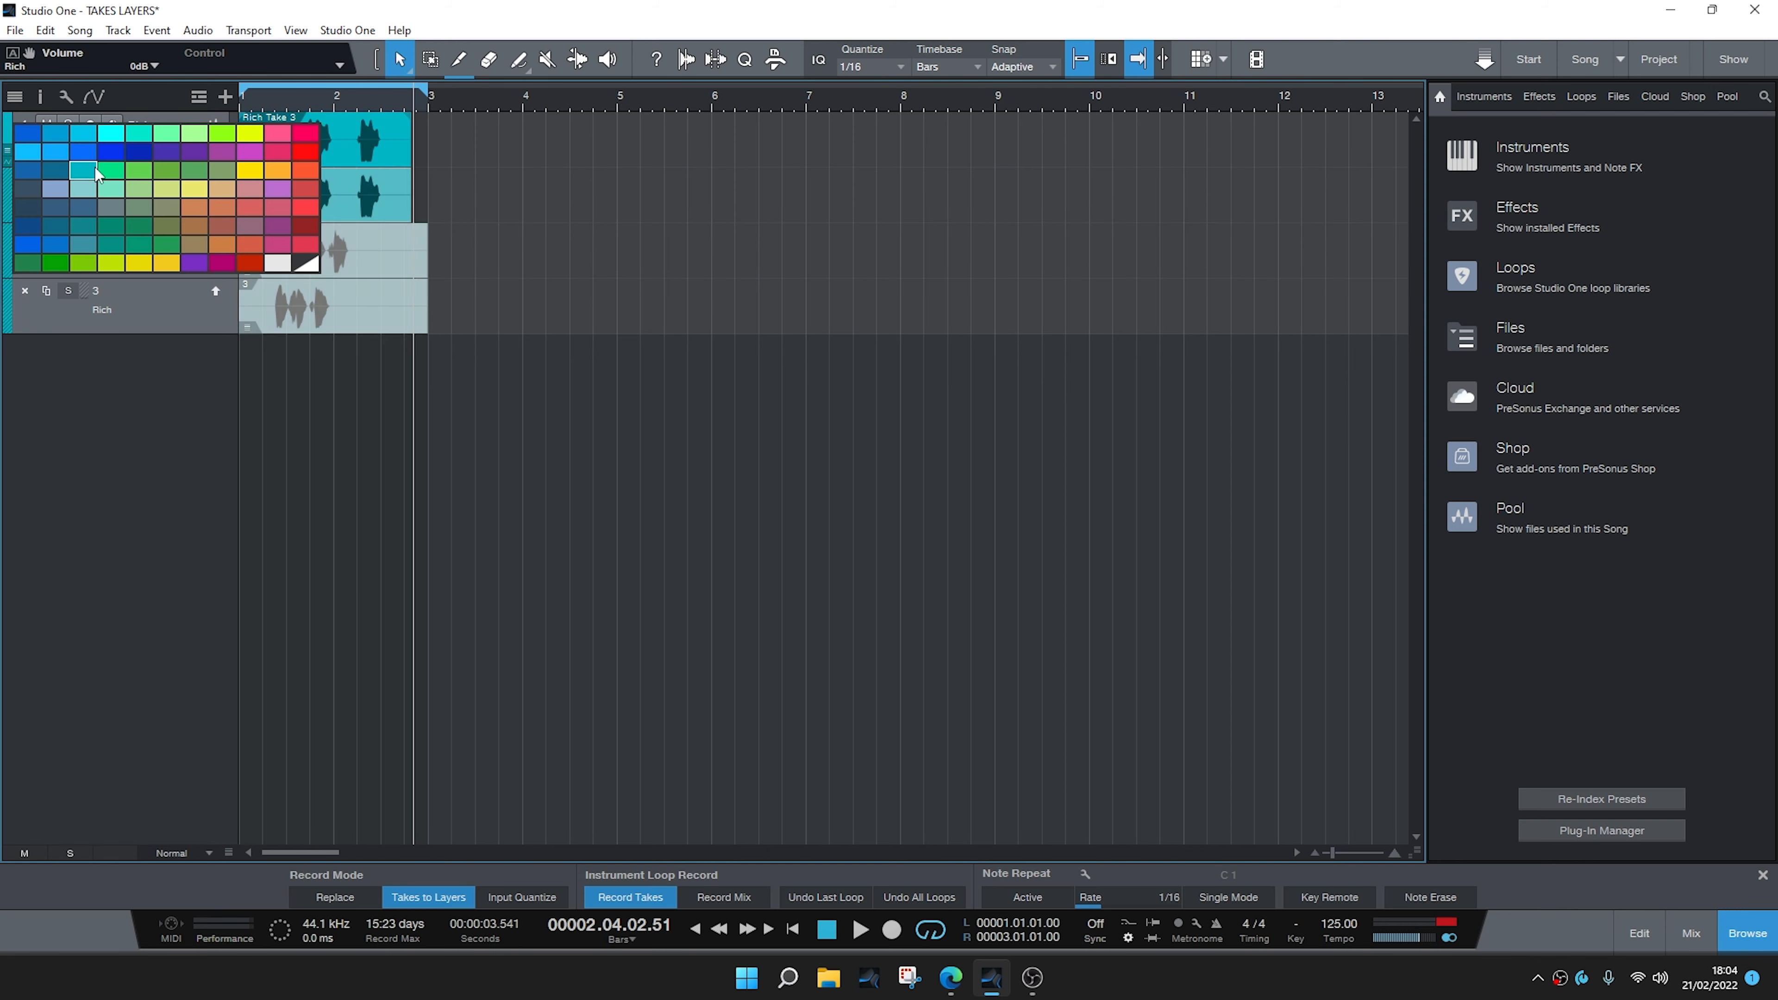
pyautogui.click(110, 169)
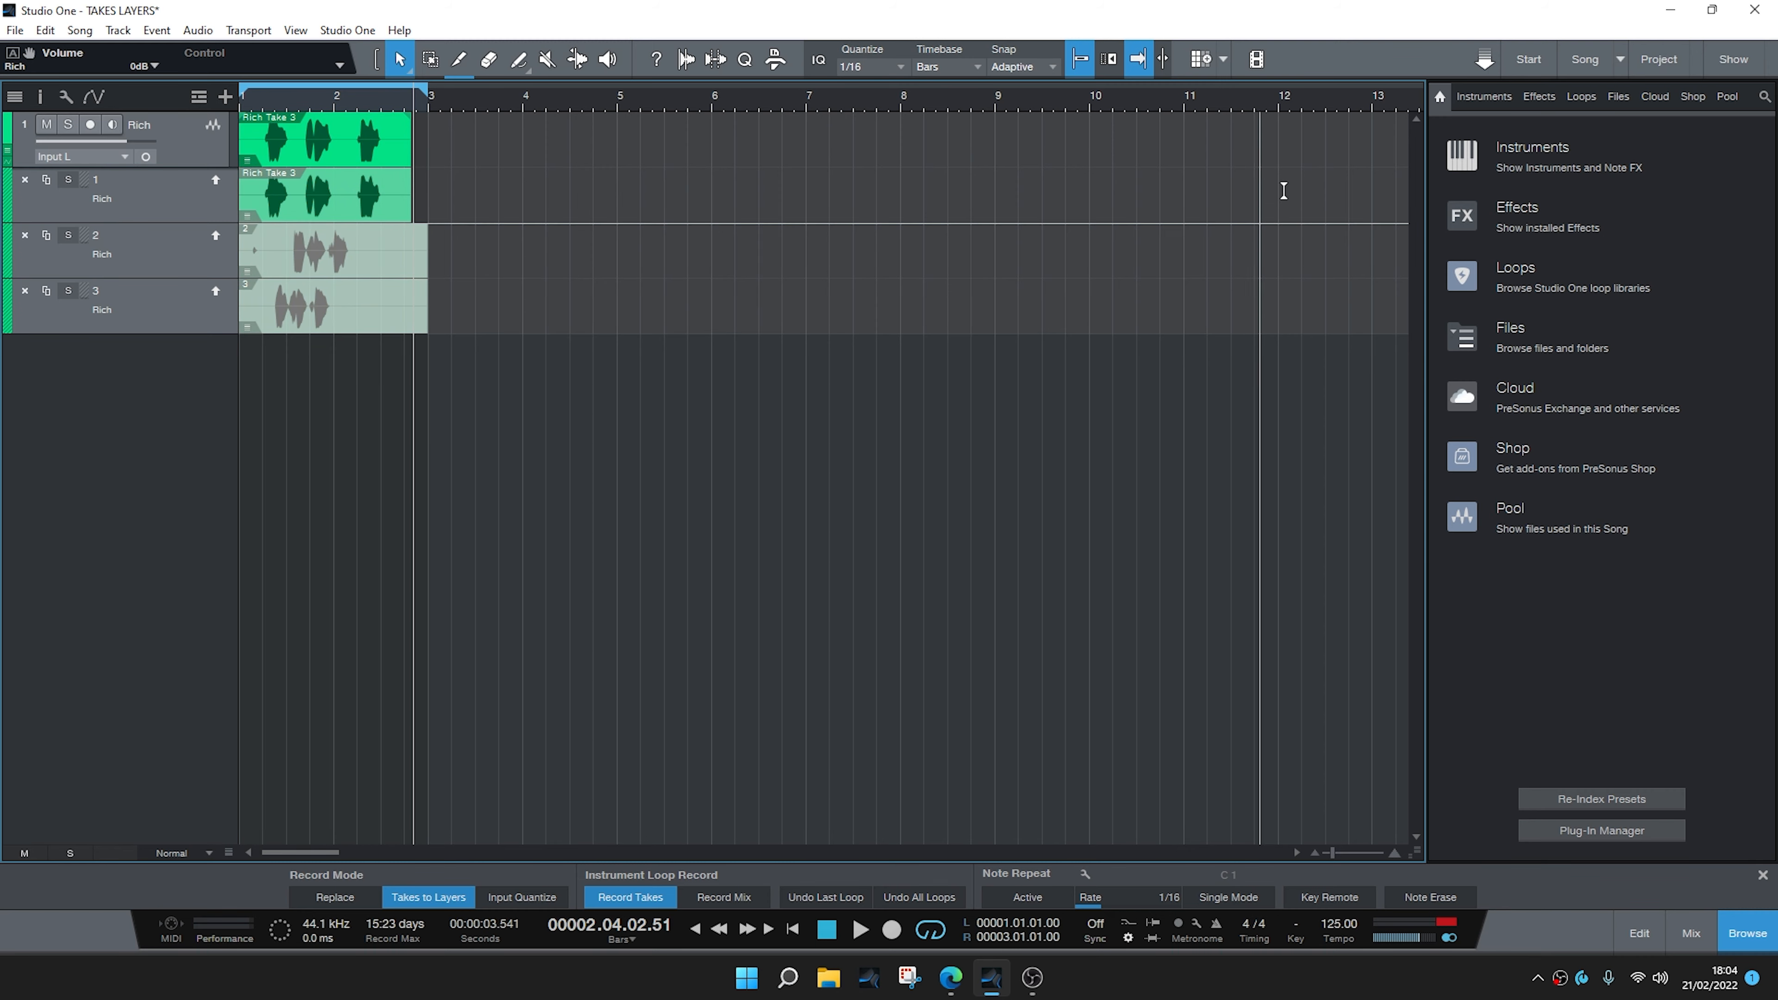
# - Switch to the PASTE song, add a mono audio track and paste the copied take event at bar 1
pyautogui.click(1619, 60)
pyautogui.click(1641, 116)
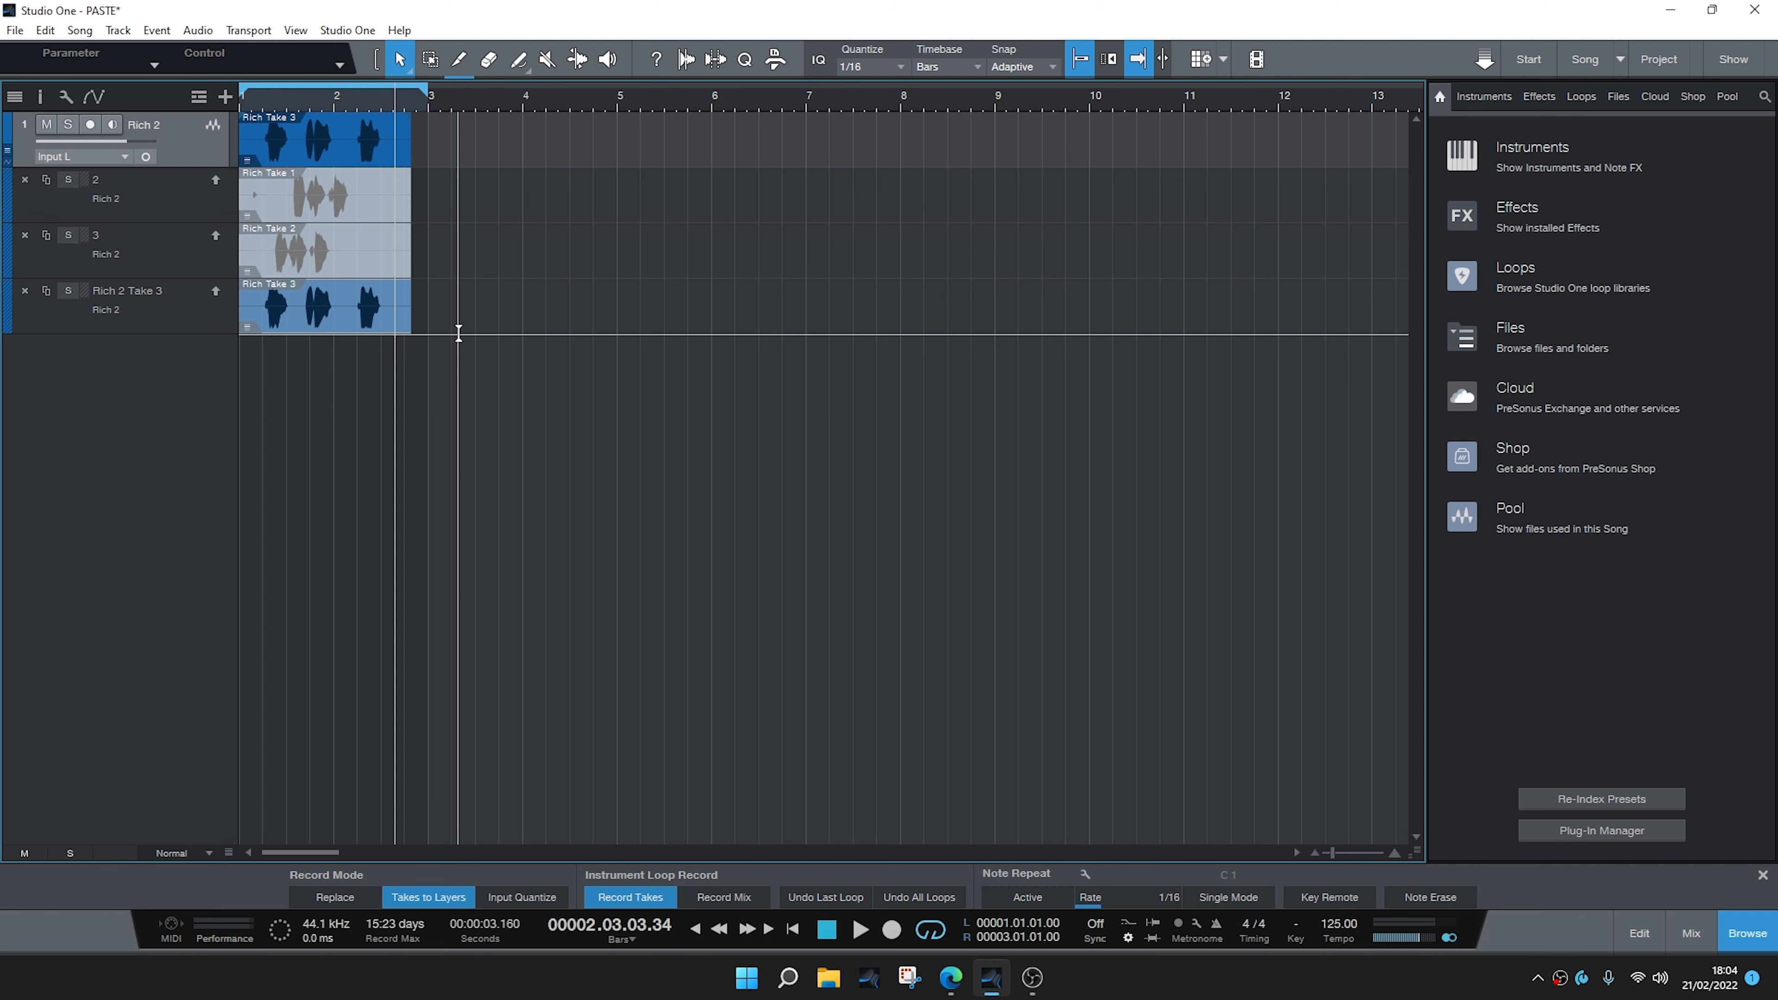
pyautogui.rightClick(152, 413)
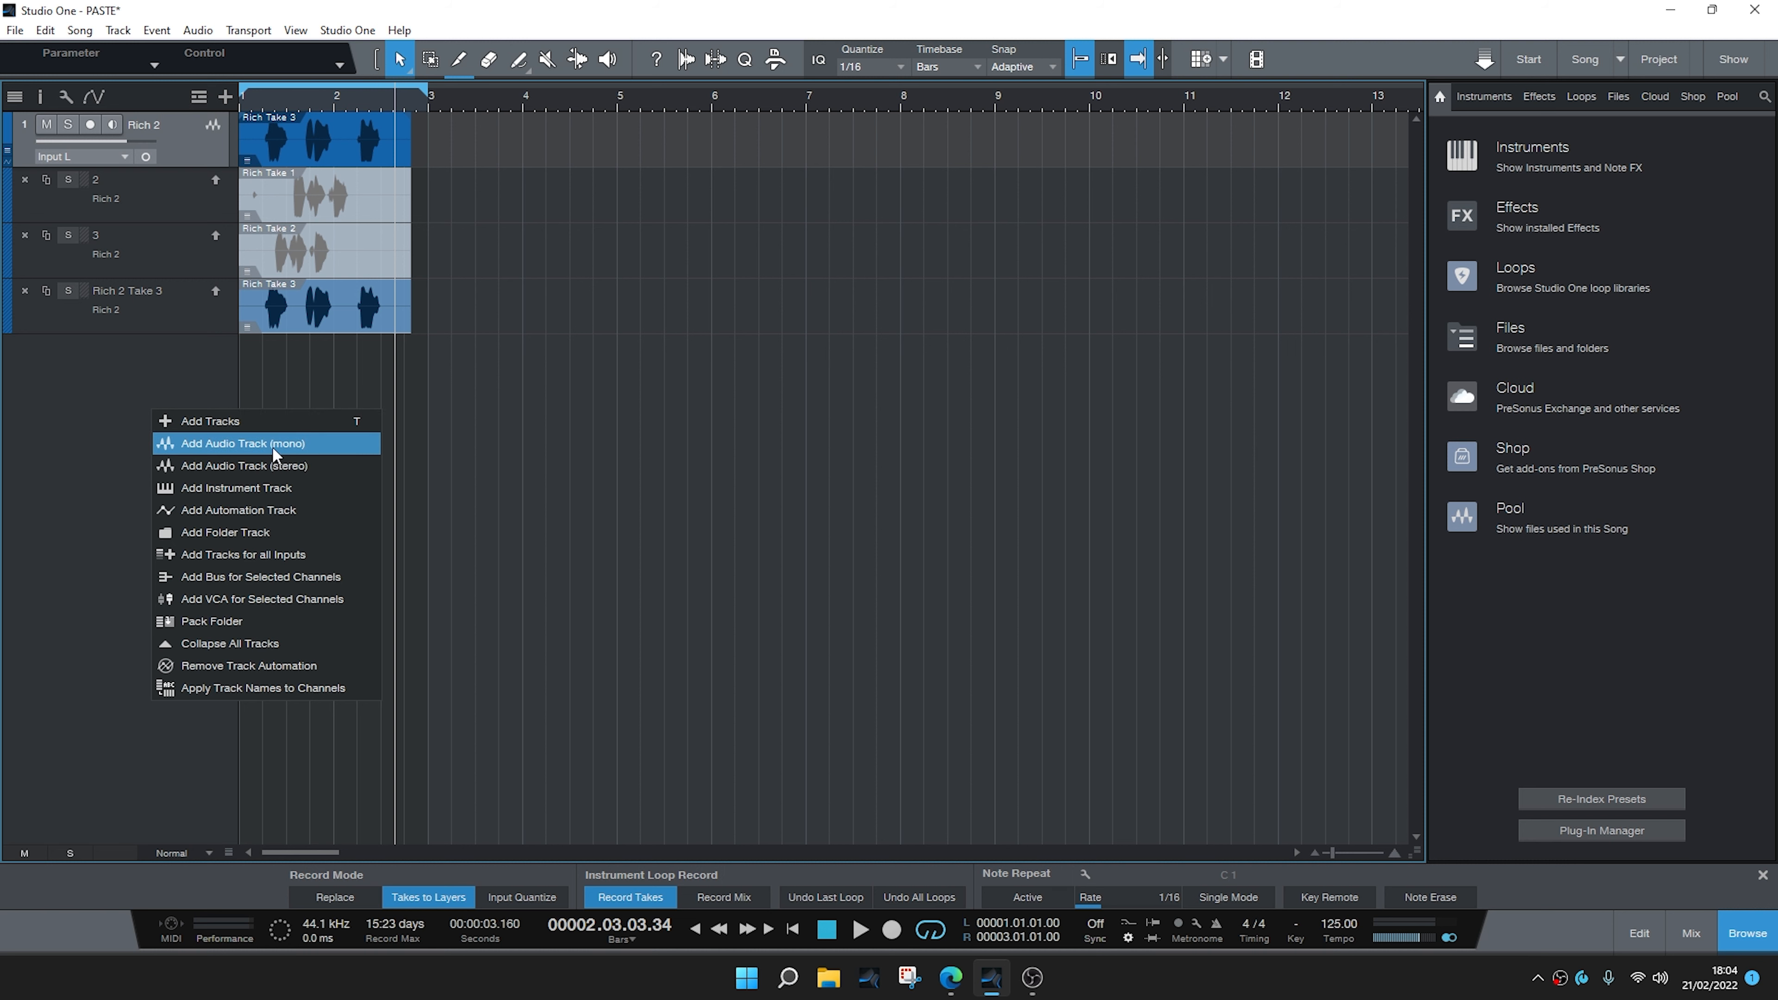
pyautogui.click(270, 442)
pyautogui.press(',')
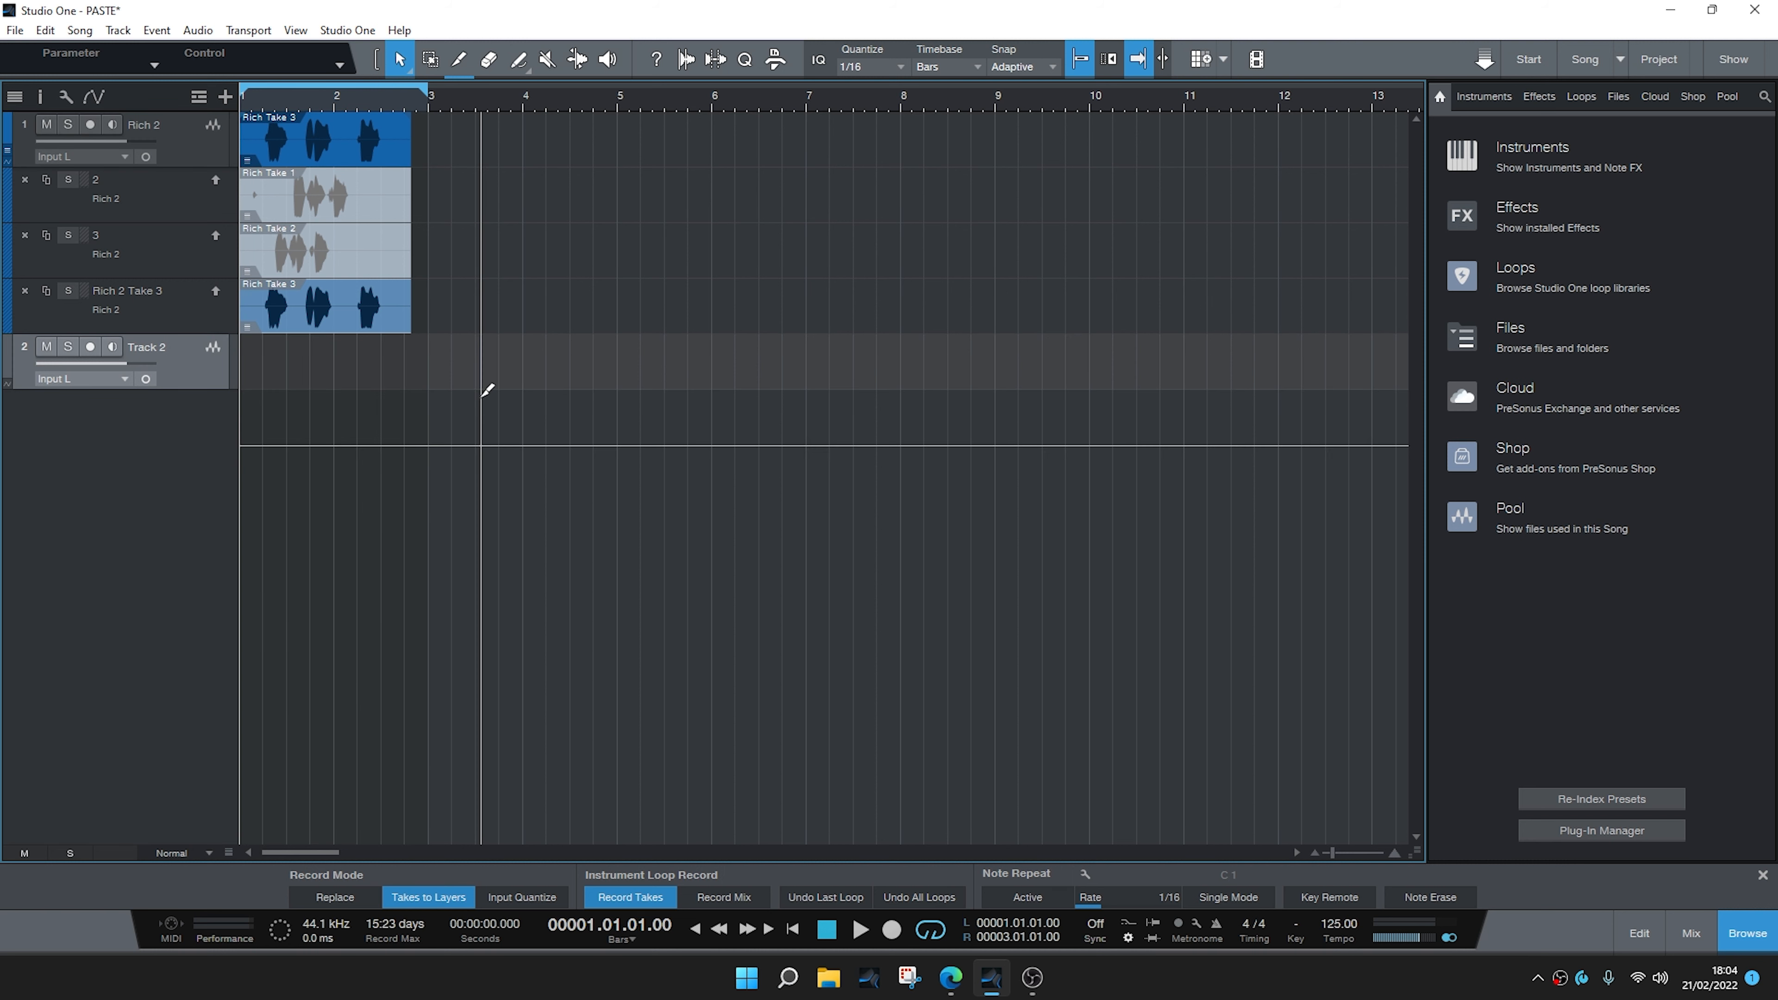
pyautogui.hotkey('ctrl', 'v')
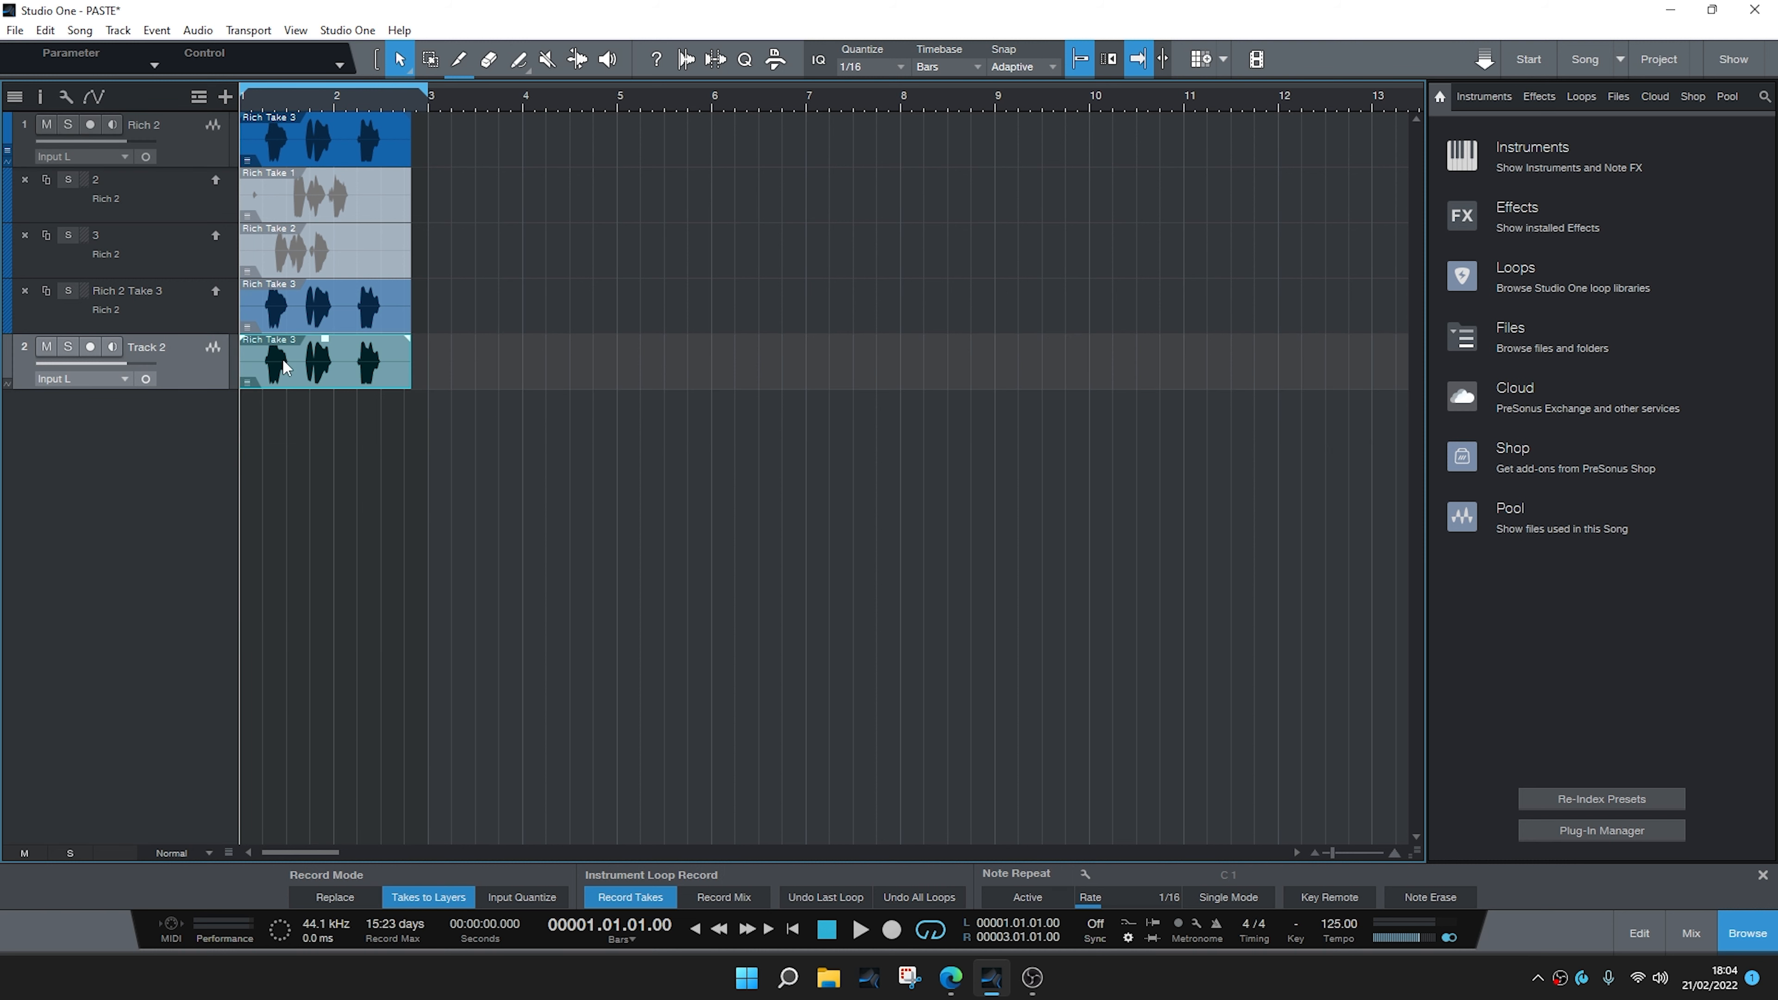
# - Switch the pasted event on Track 2 through Take 1, Take 2 and Take 3
pyautogui.click(246, 382)
pyautogui.click(259, 409)
pyautogui.click(248, 383)
pyautogui.click(261, 433)
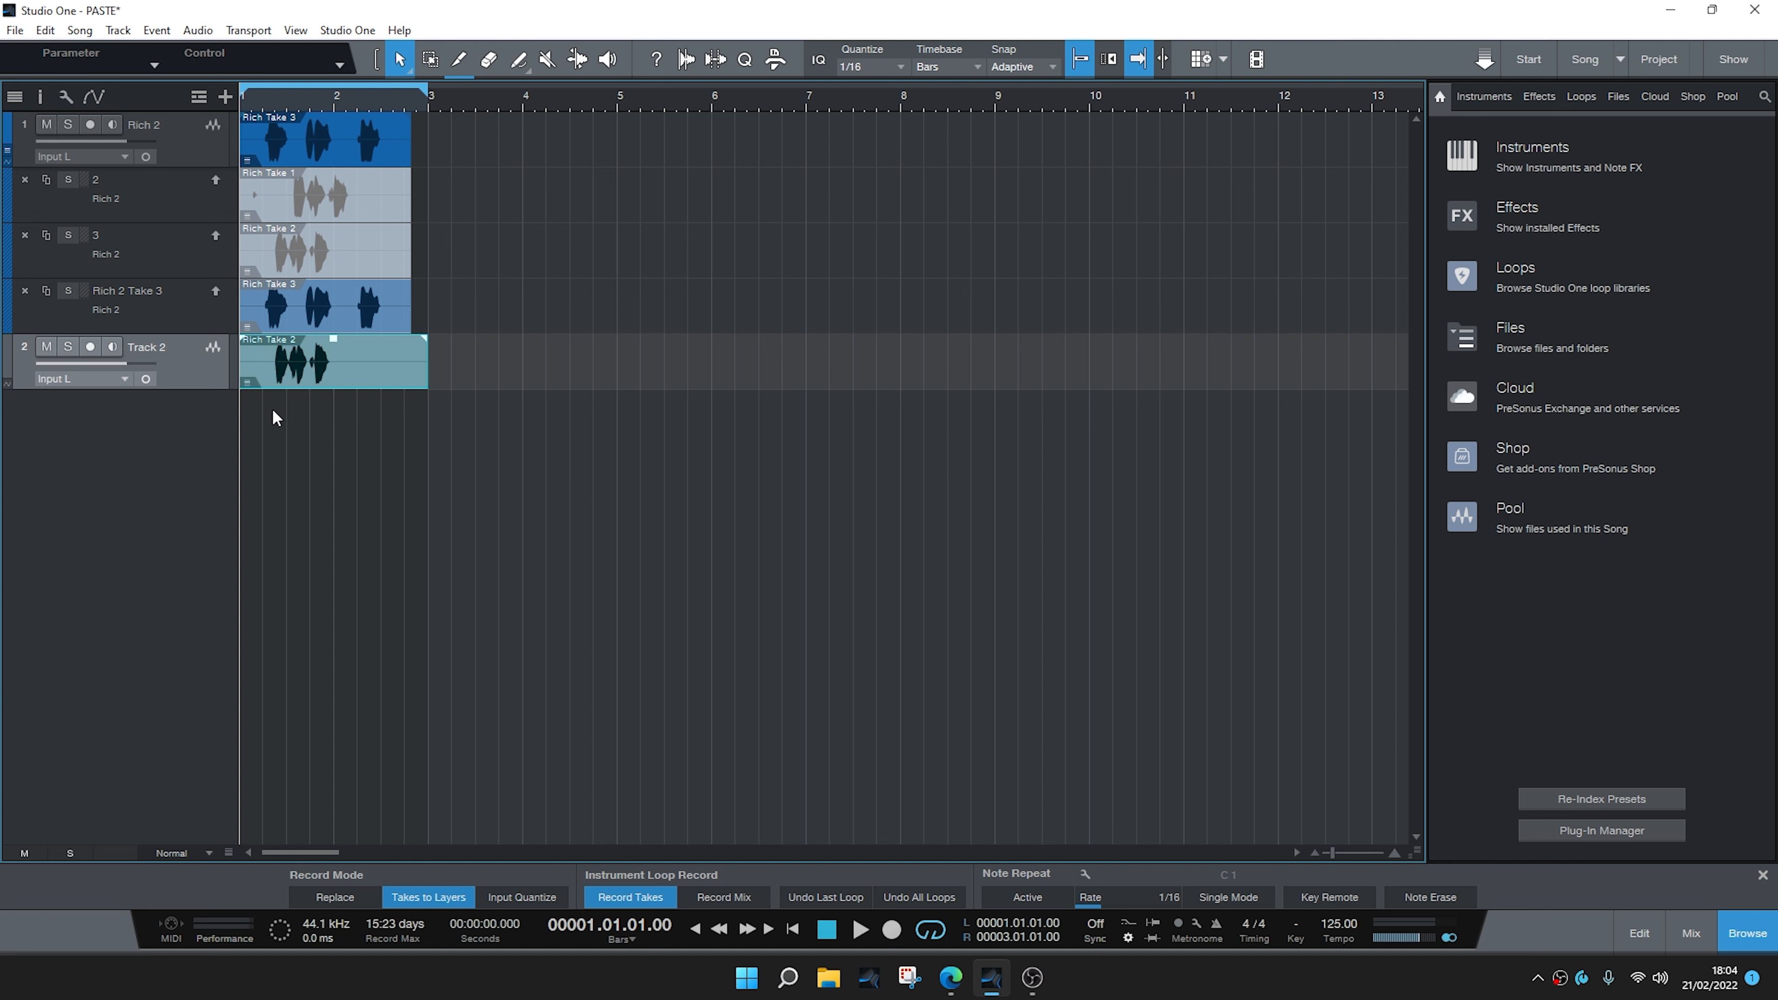
pyautogui.click(247, 383)
pyautogui.click(264, 459)
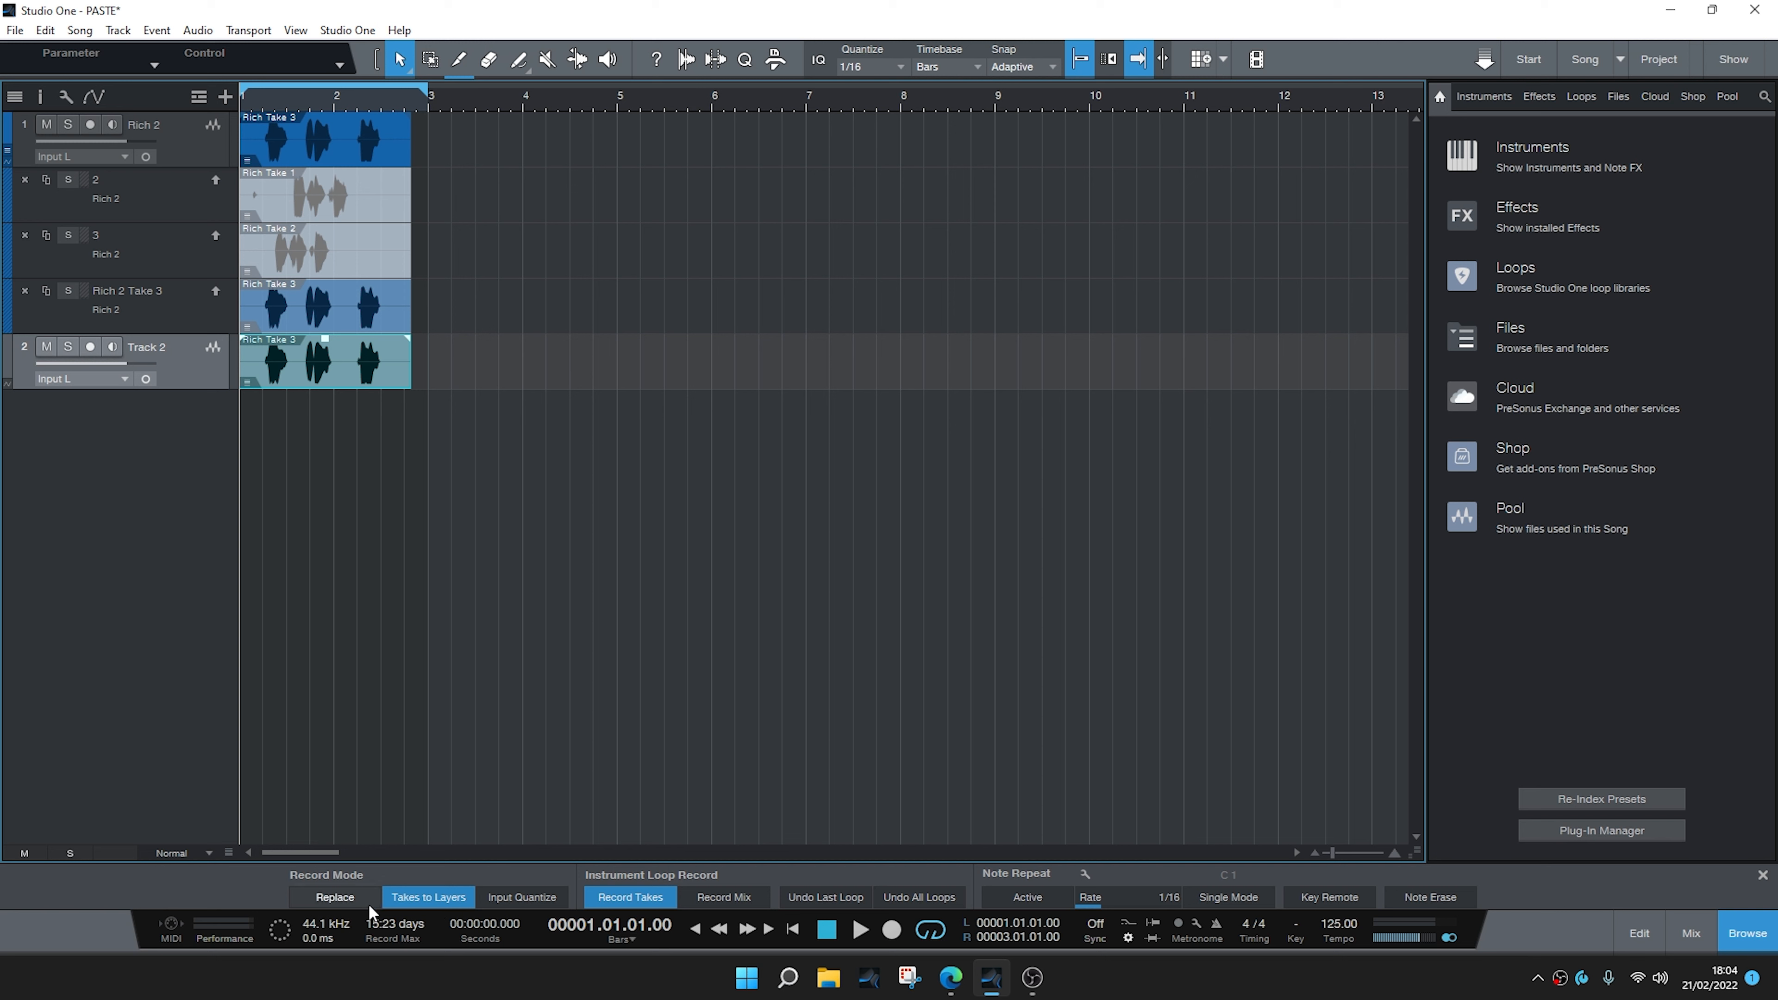
# - Turn off the Takes to Layers record mode and remove Track 2 from the PASTE song
pyautogui.click(422, 903)
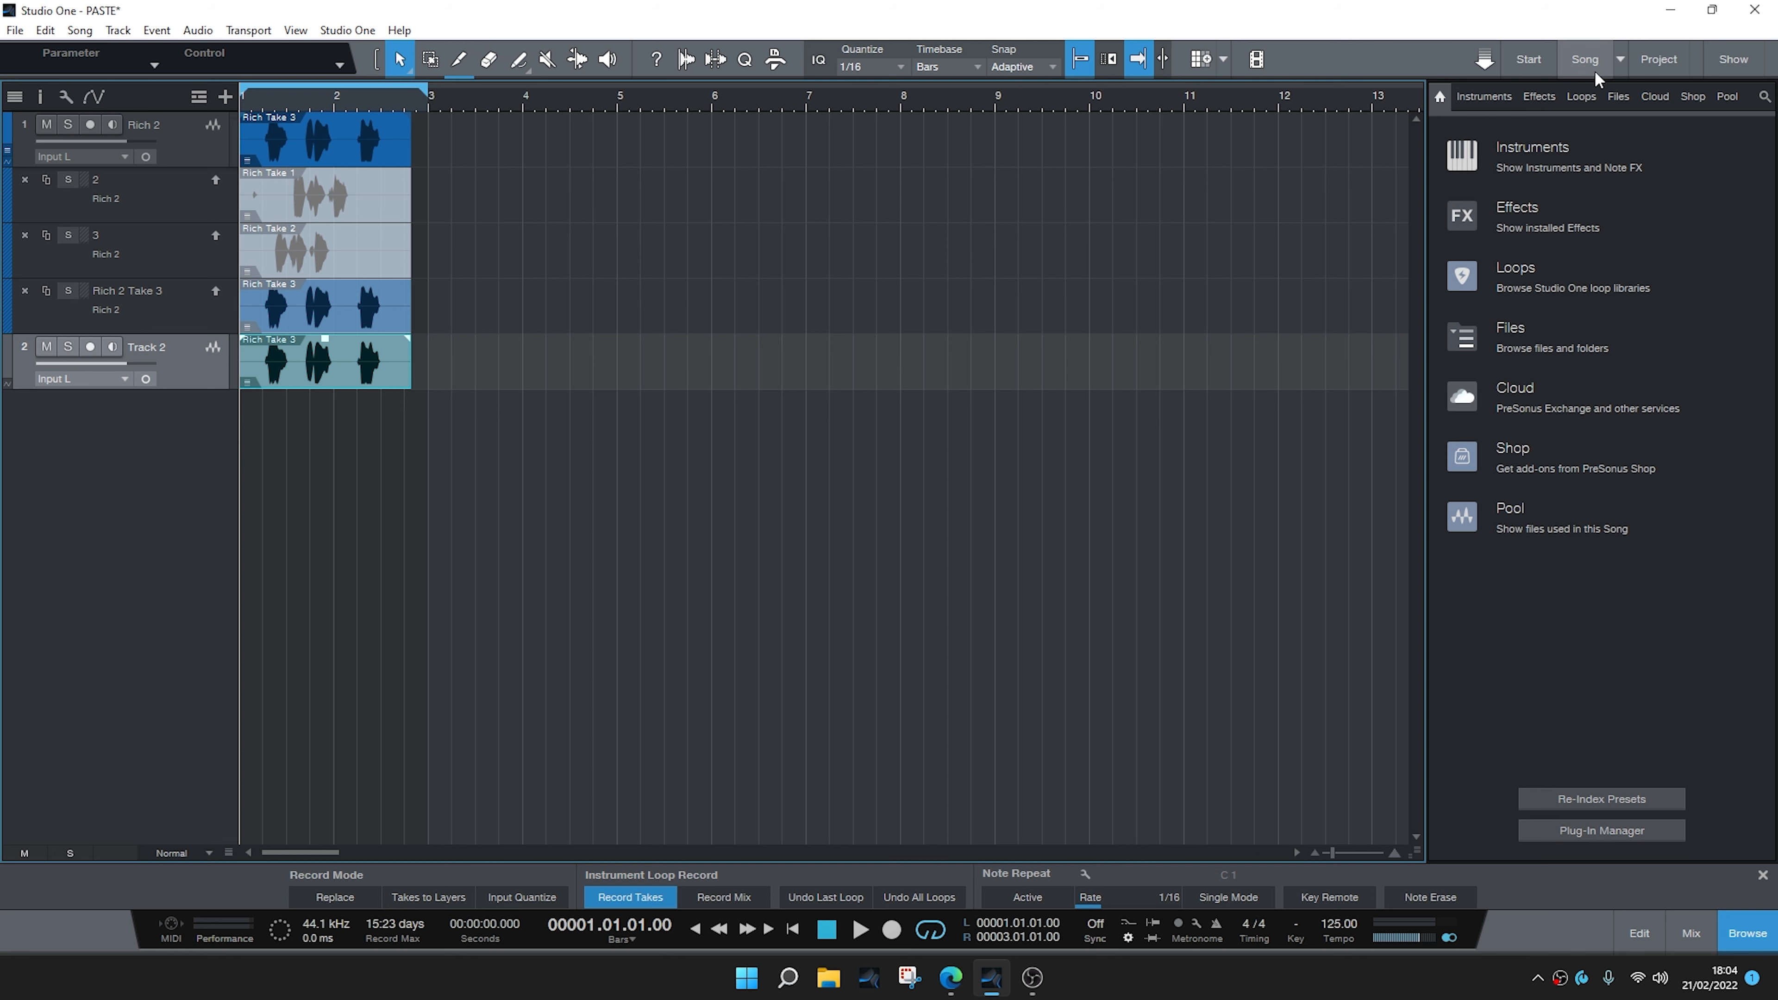
pyautogui.rightClick(208, 378)
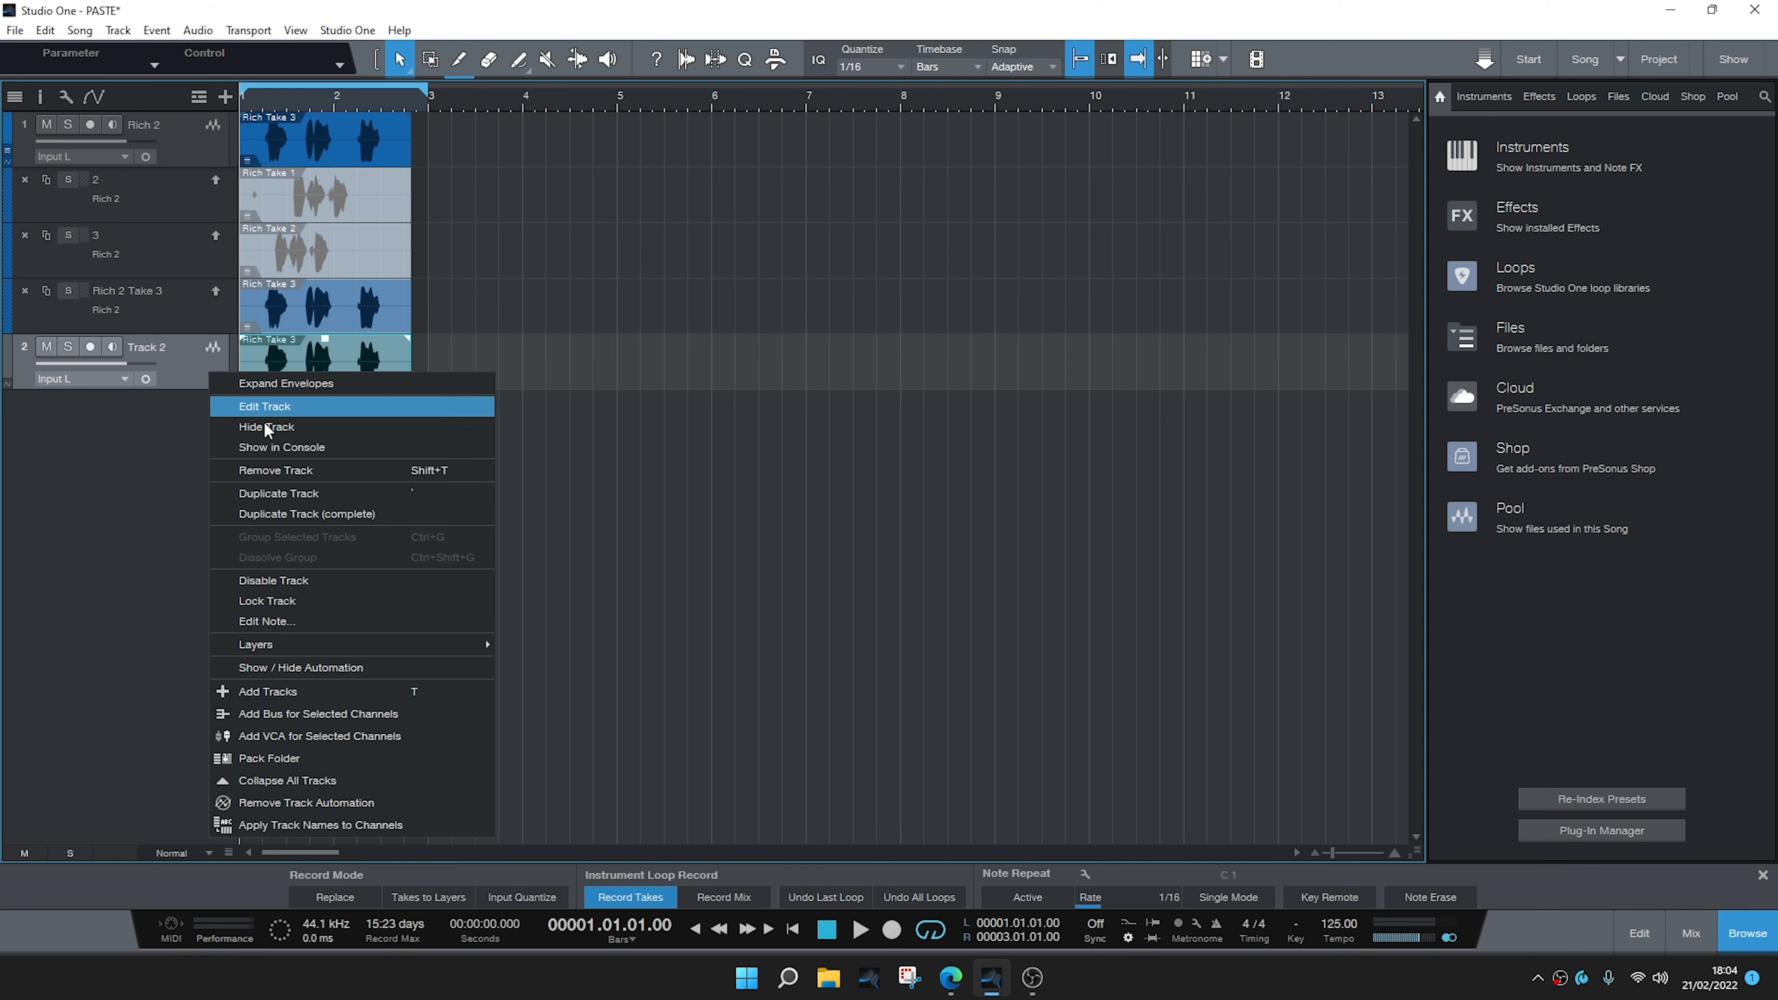
pyautogui.click(308, 474)
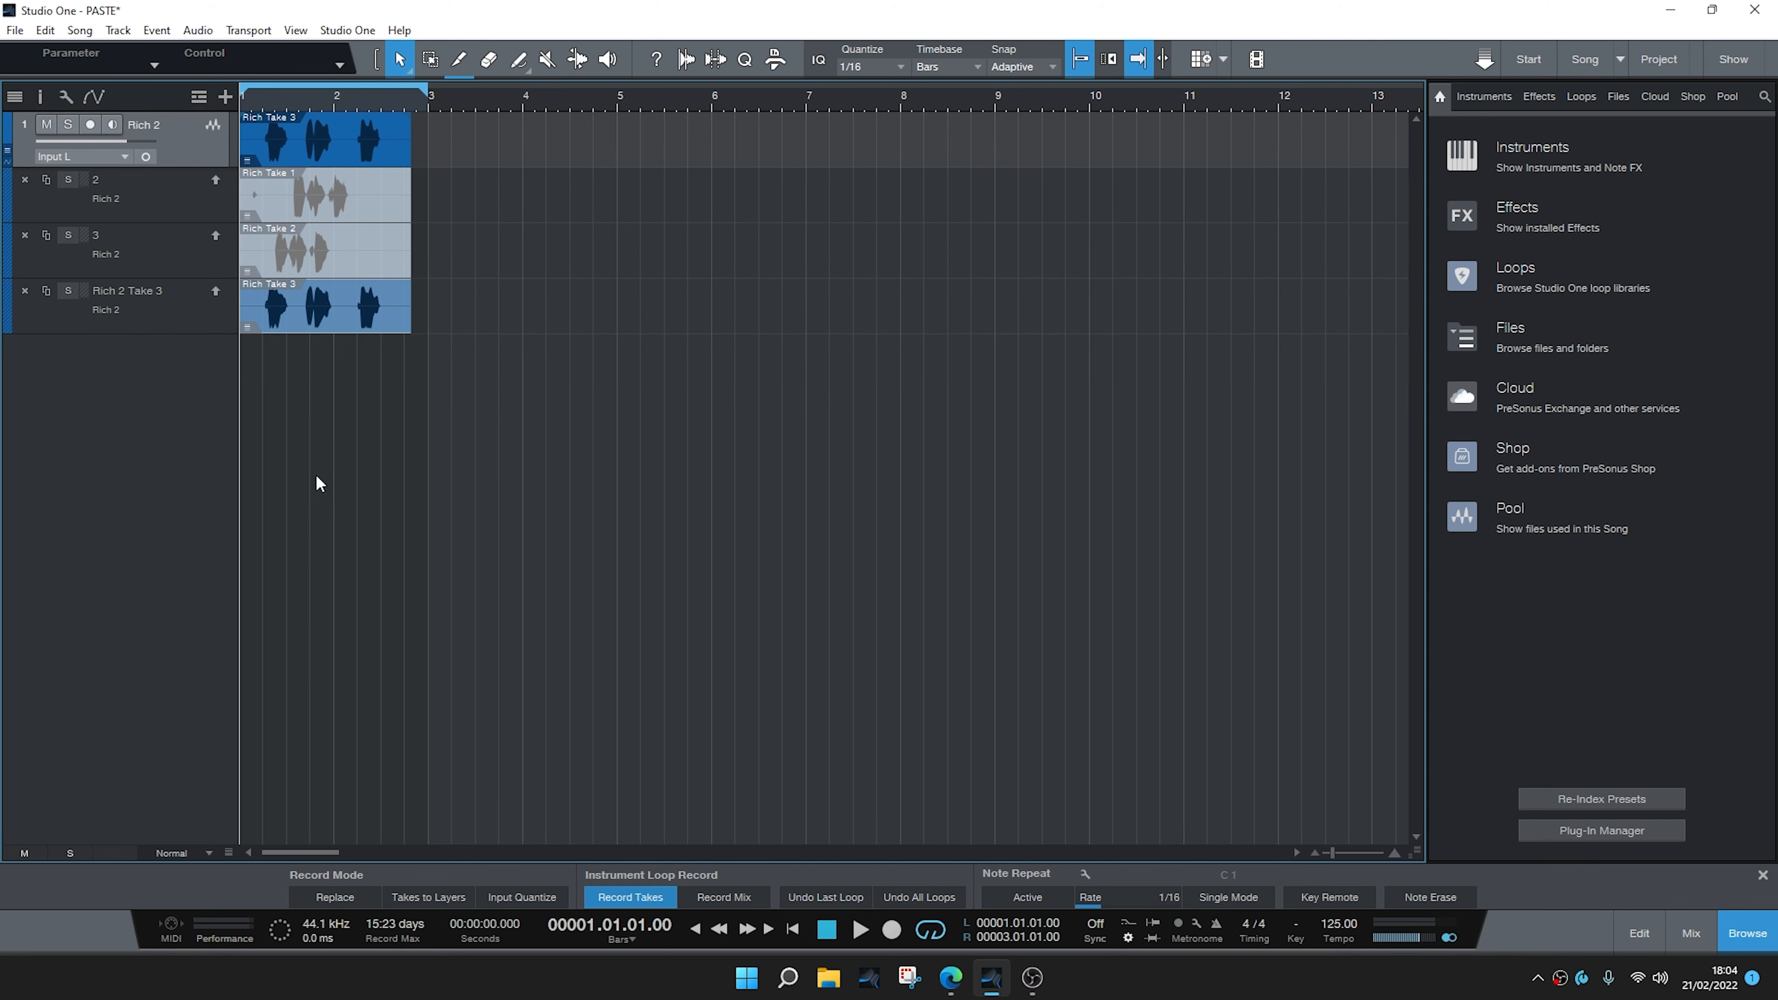
# - In the TAKES LAYERS song, add a mono audio track coloured pink and arm it for recording
pyautogui.click(1621, 60)
pyautogui.click(1691, 110)
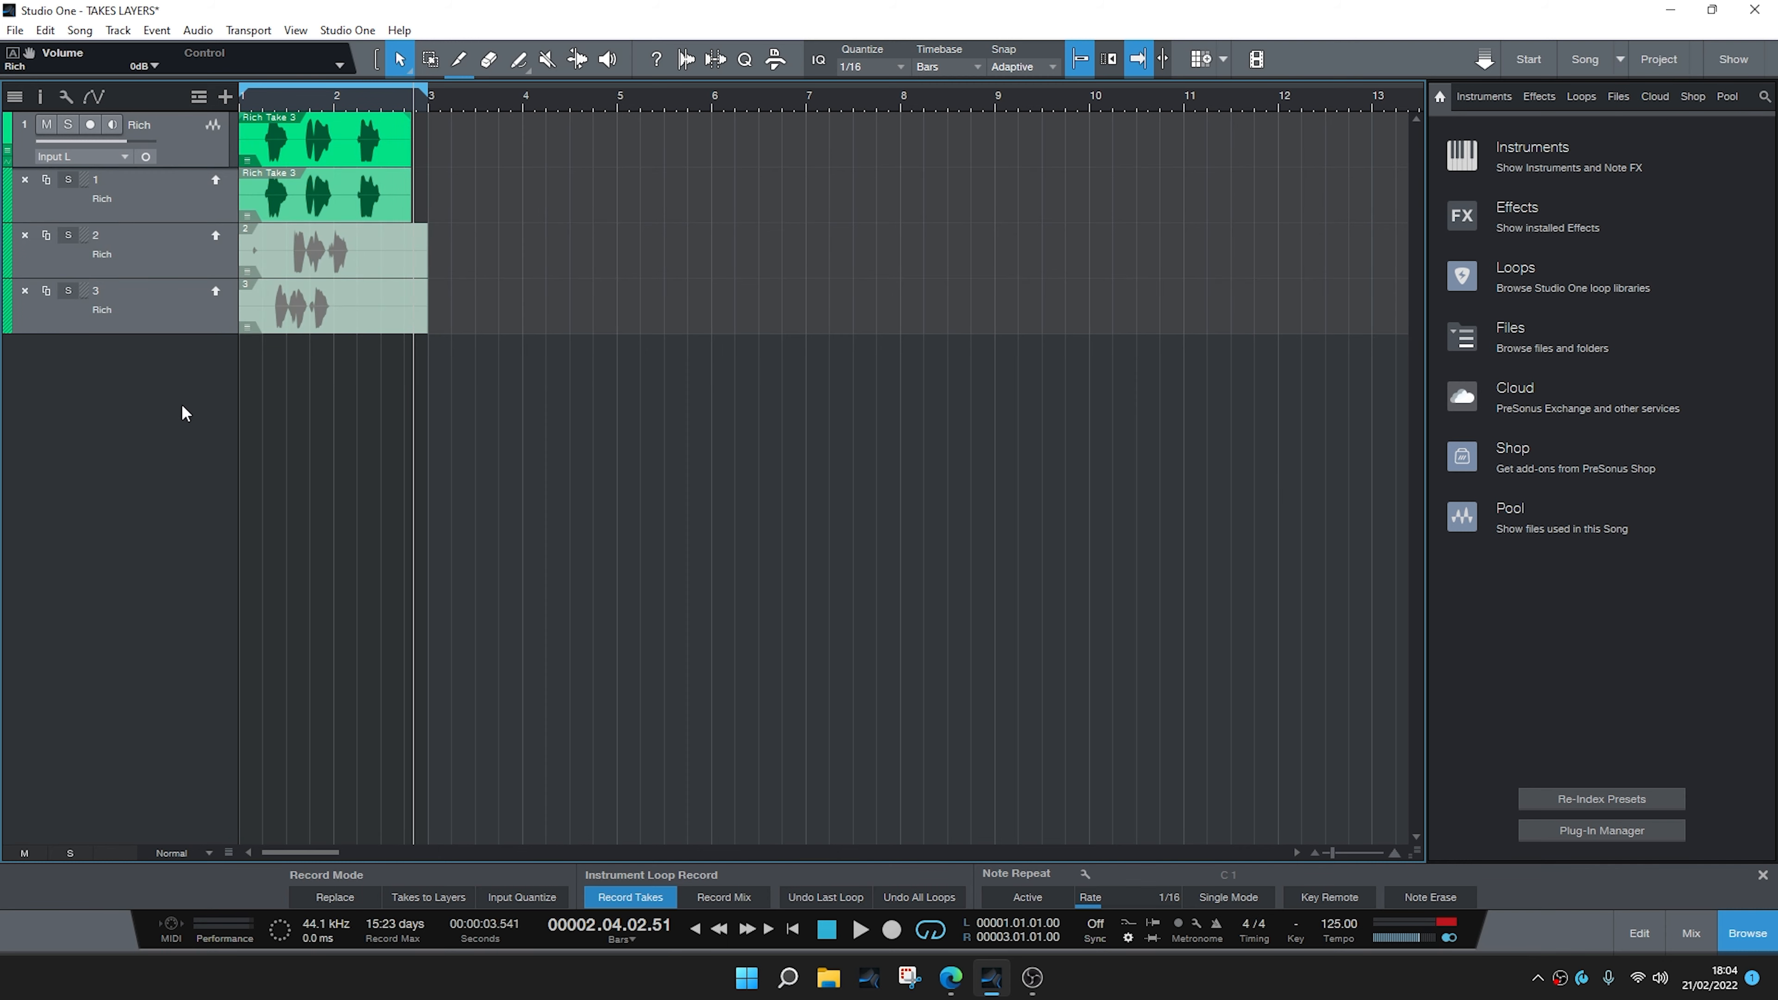
pyautogui.rightClick(182, 413)
pyautogui.click(236, 436)
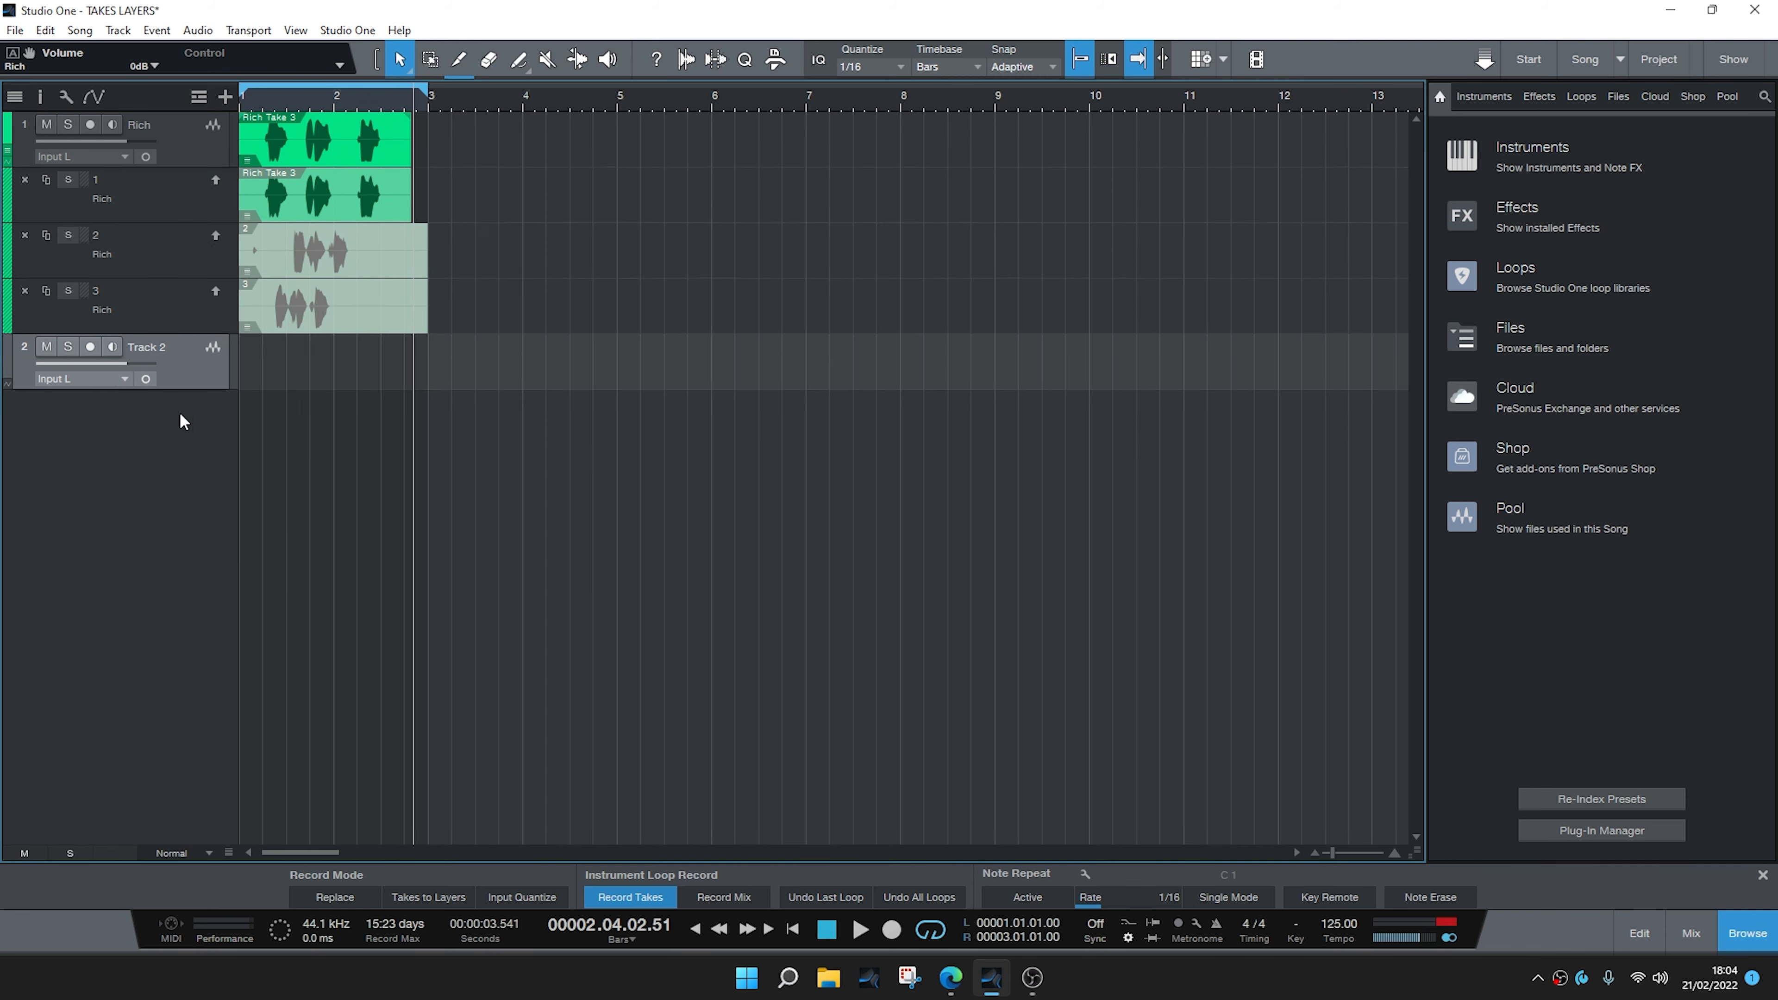
pyautogui.click(13, 348)
pyautogui.click(275, 351)
pyautogui.click(90, 347)
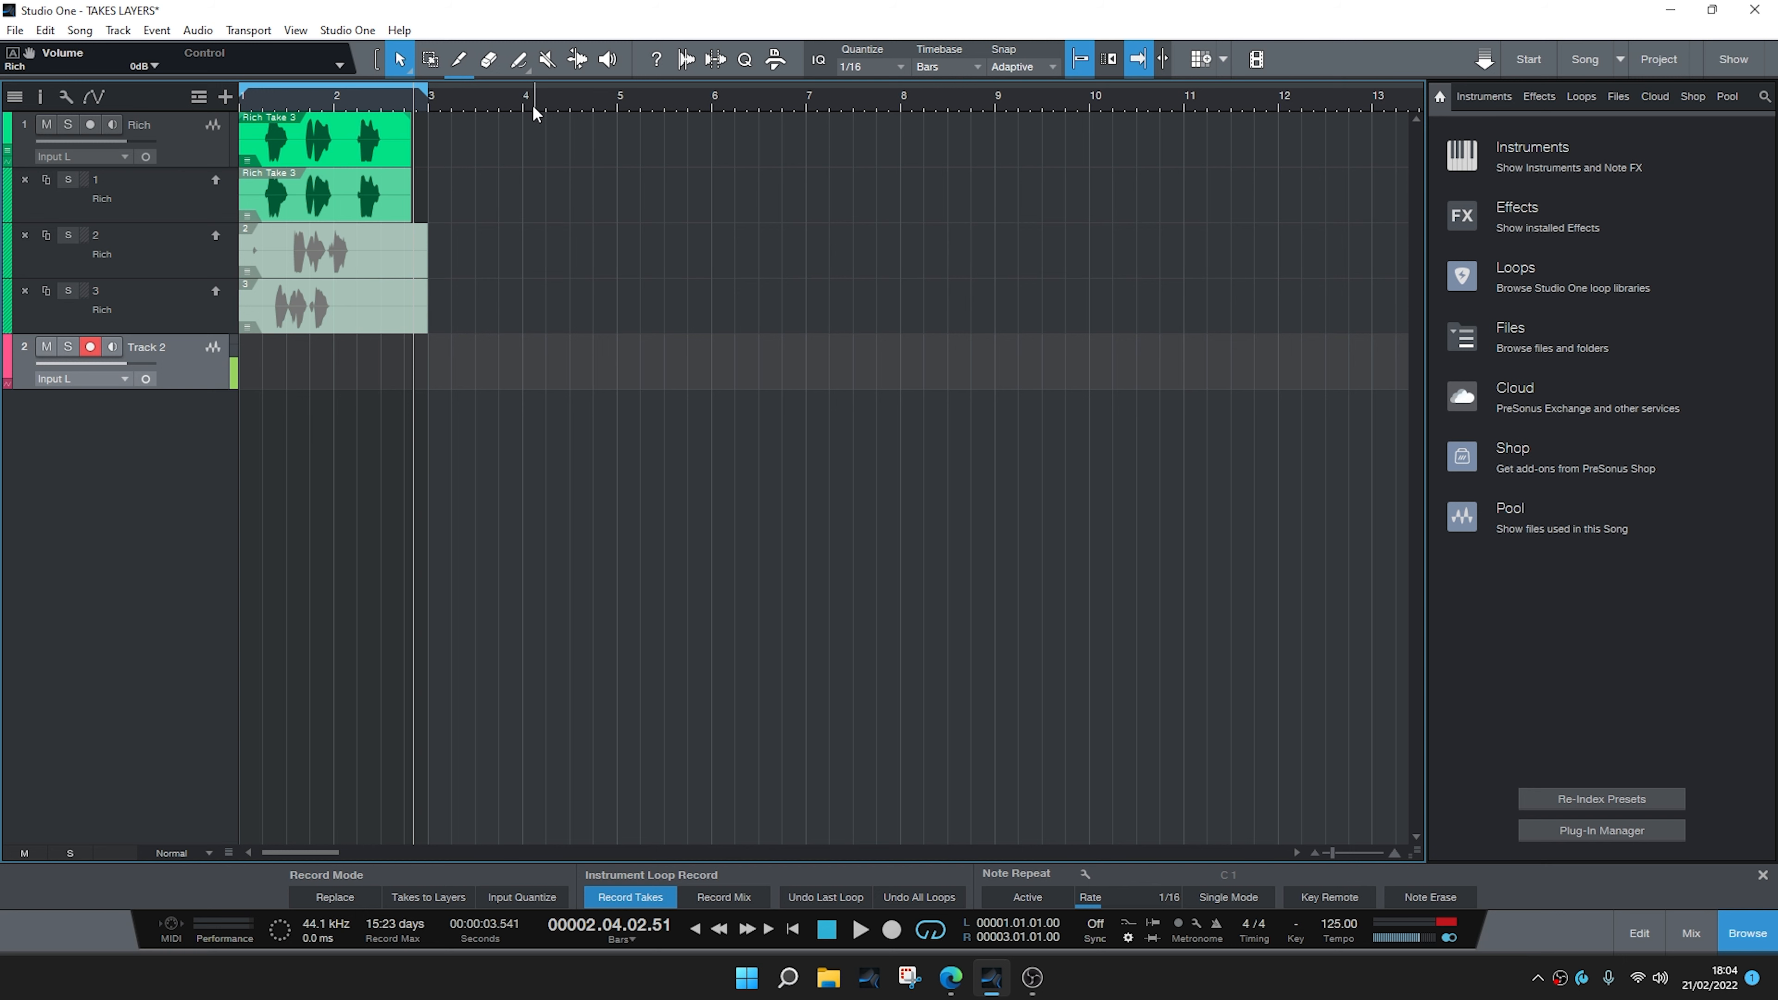
# - Set the loop range from bar 5 to bar 7 and loop-record two takes on Track 2
pyautogui.moveTo(618, 97); pyautogui.dragTo(805, 98)
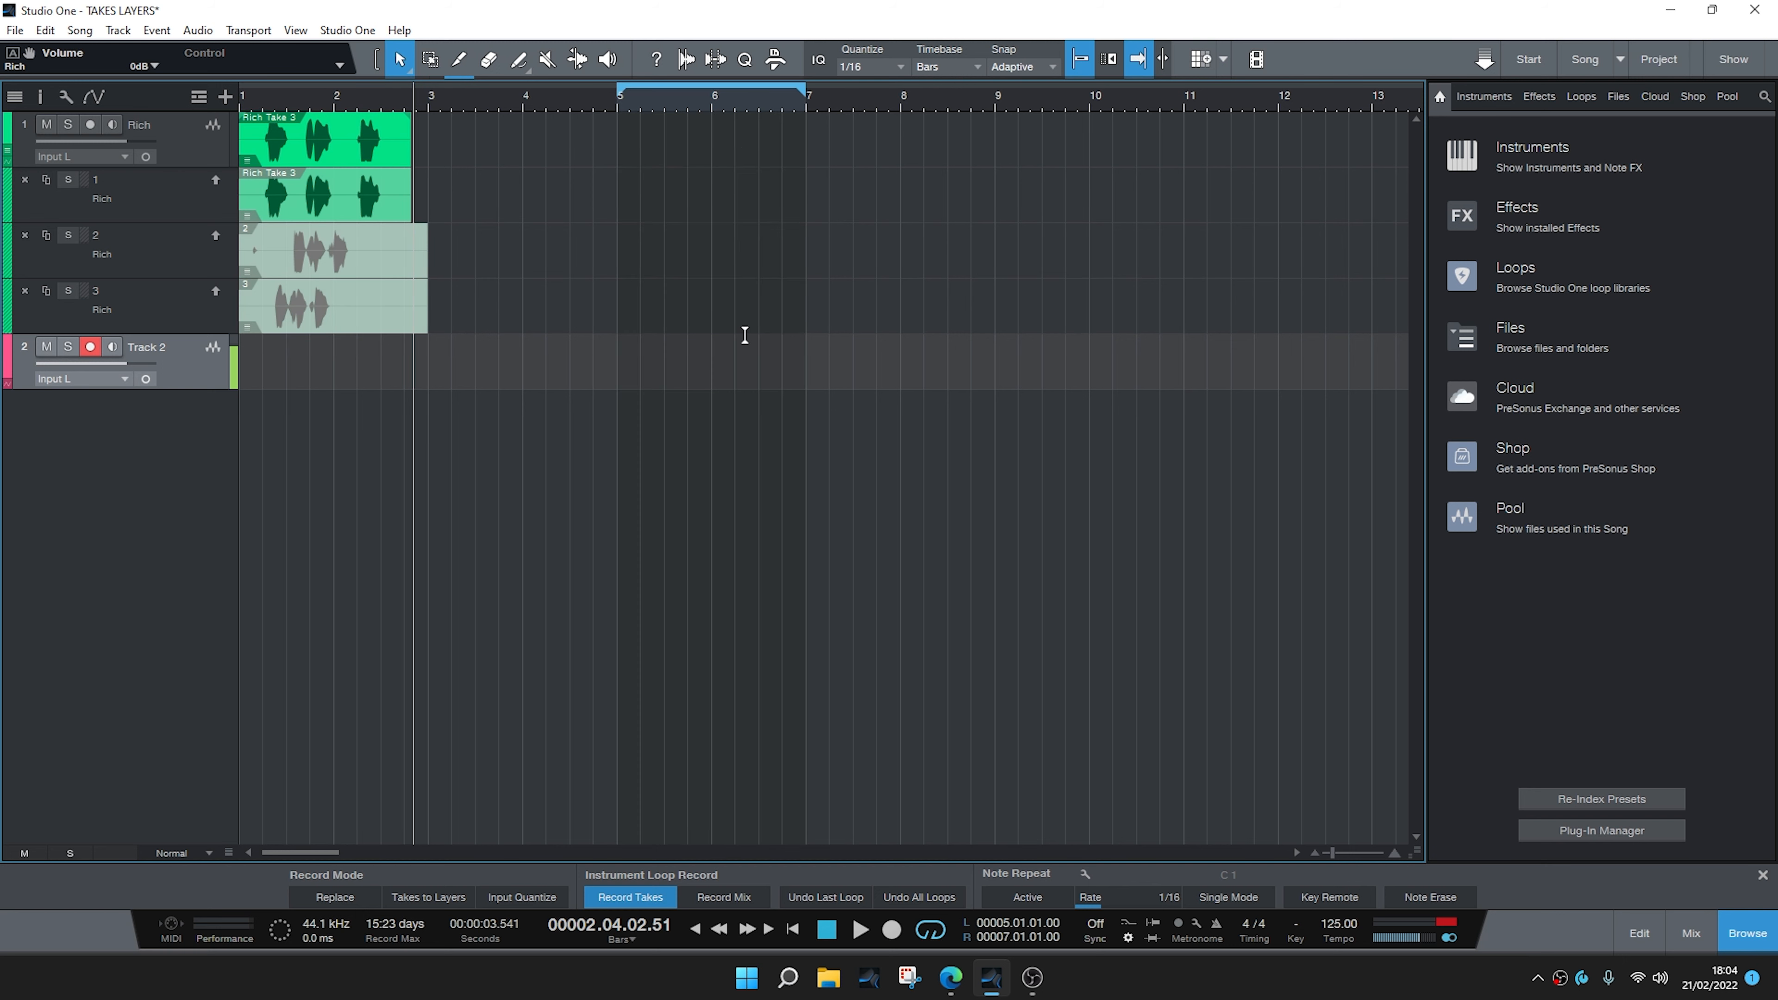
pyautogui.click(605, 101)
pyautogui.click(618, 101)
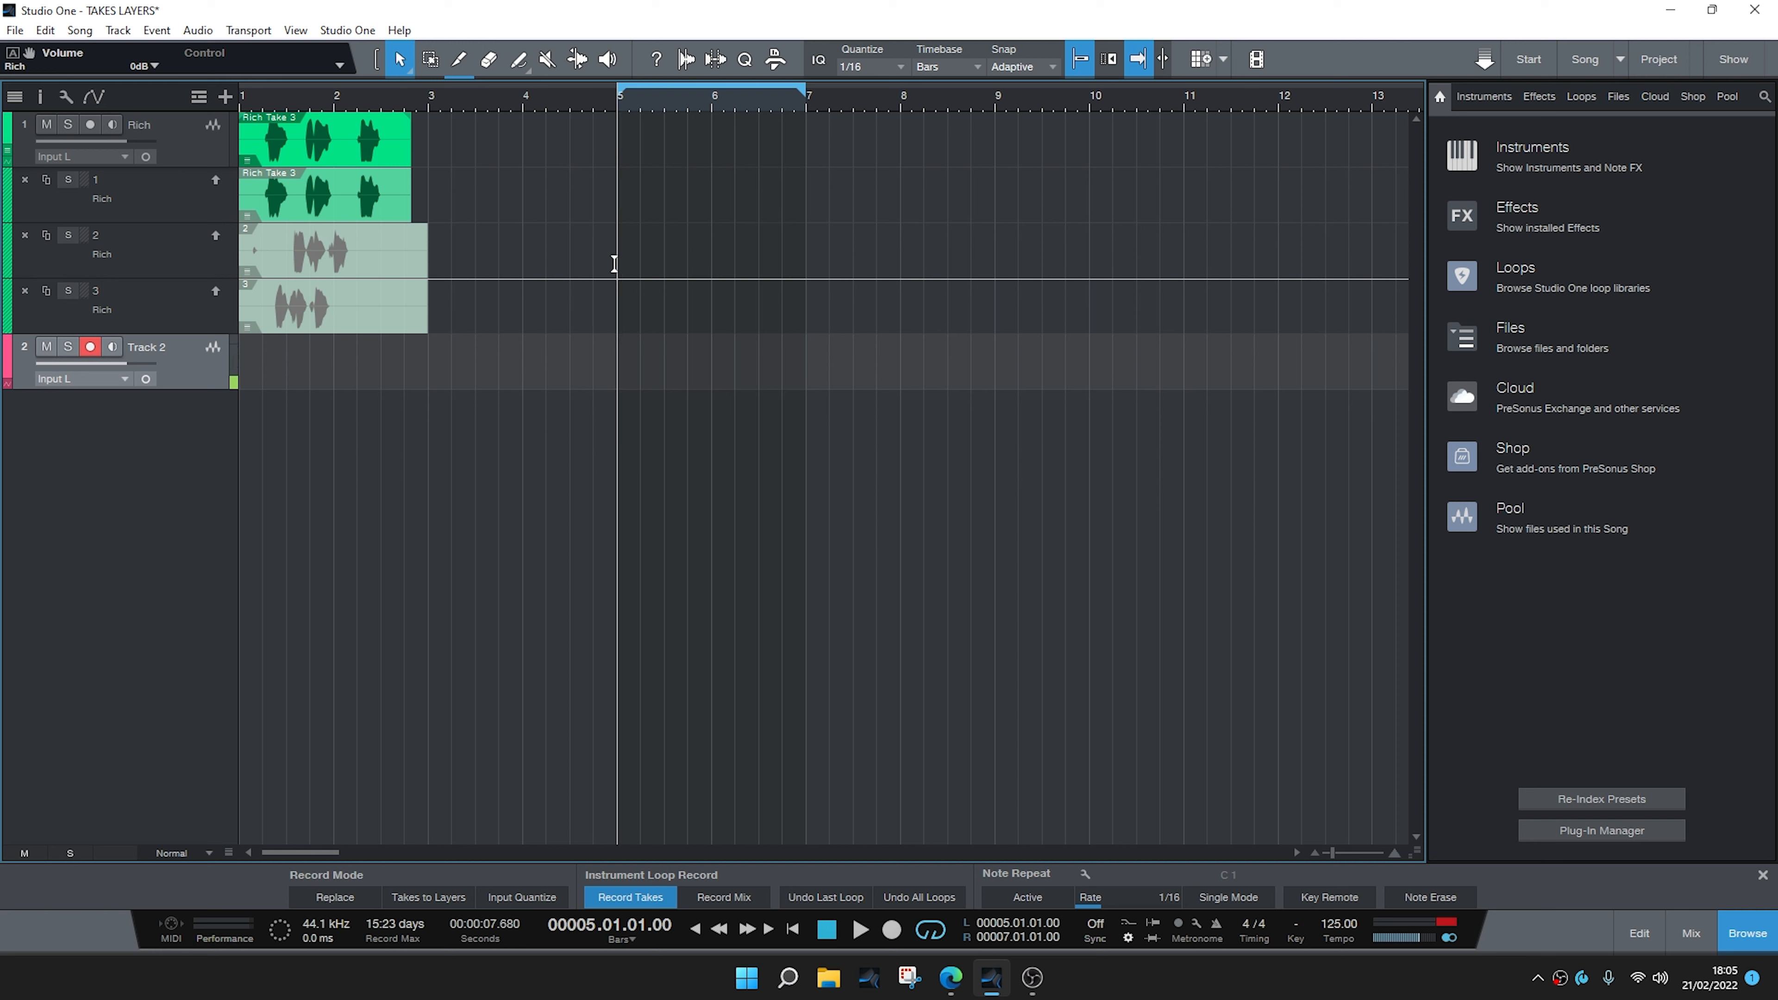
pyautogui.press('KP_Multiply')
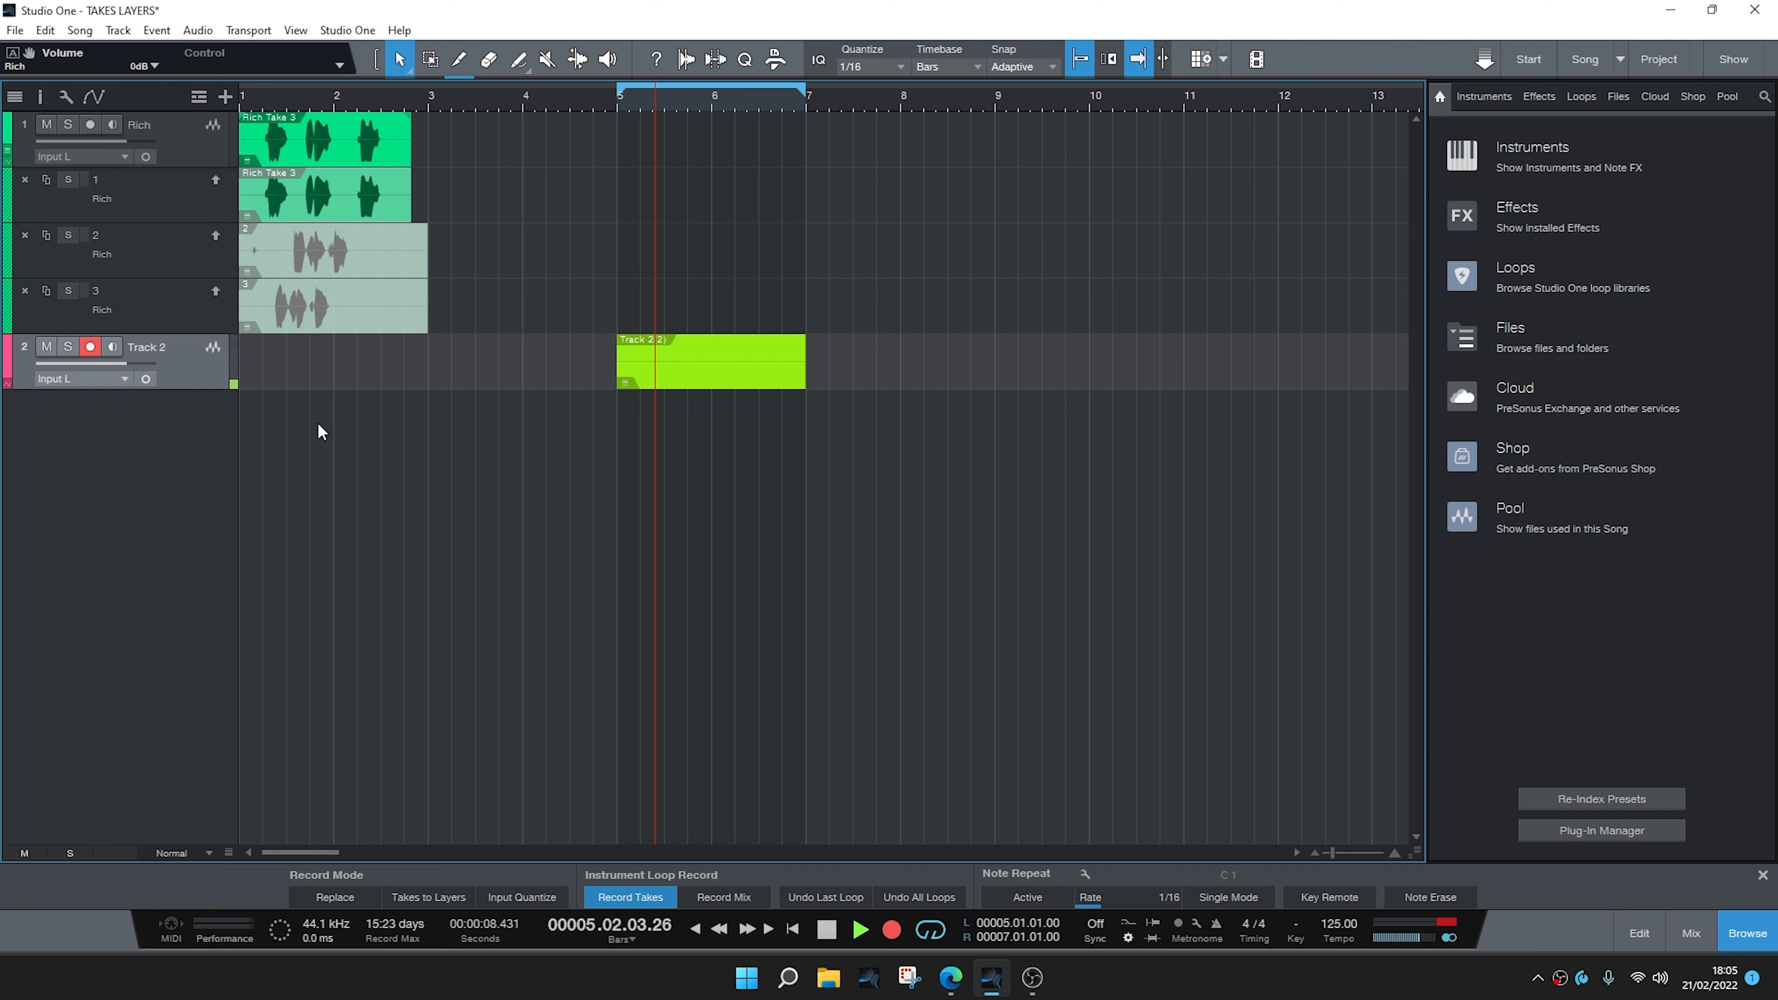
pyautogui.press('KP_Multiply')
pyautogui.press('space')
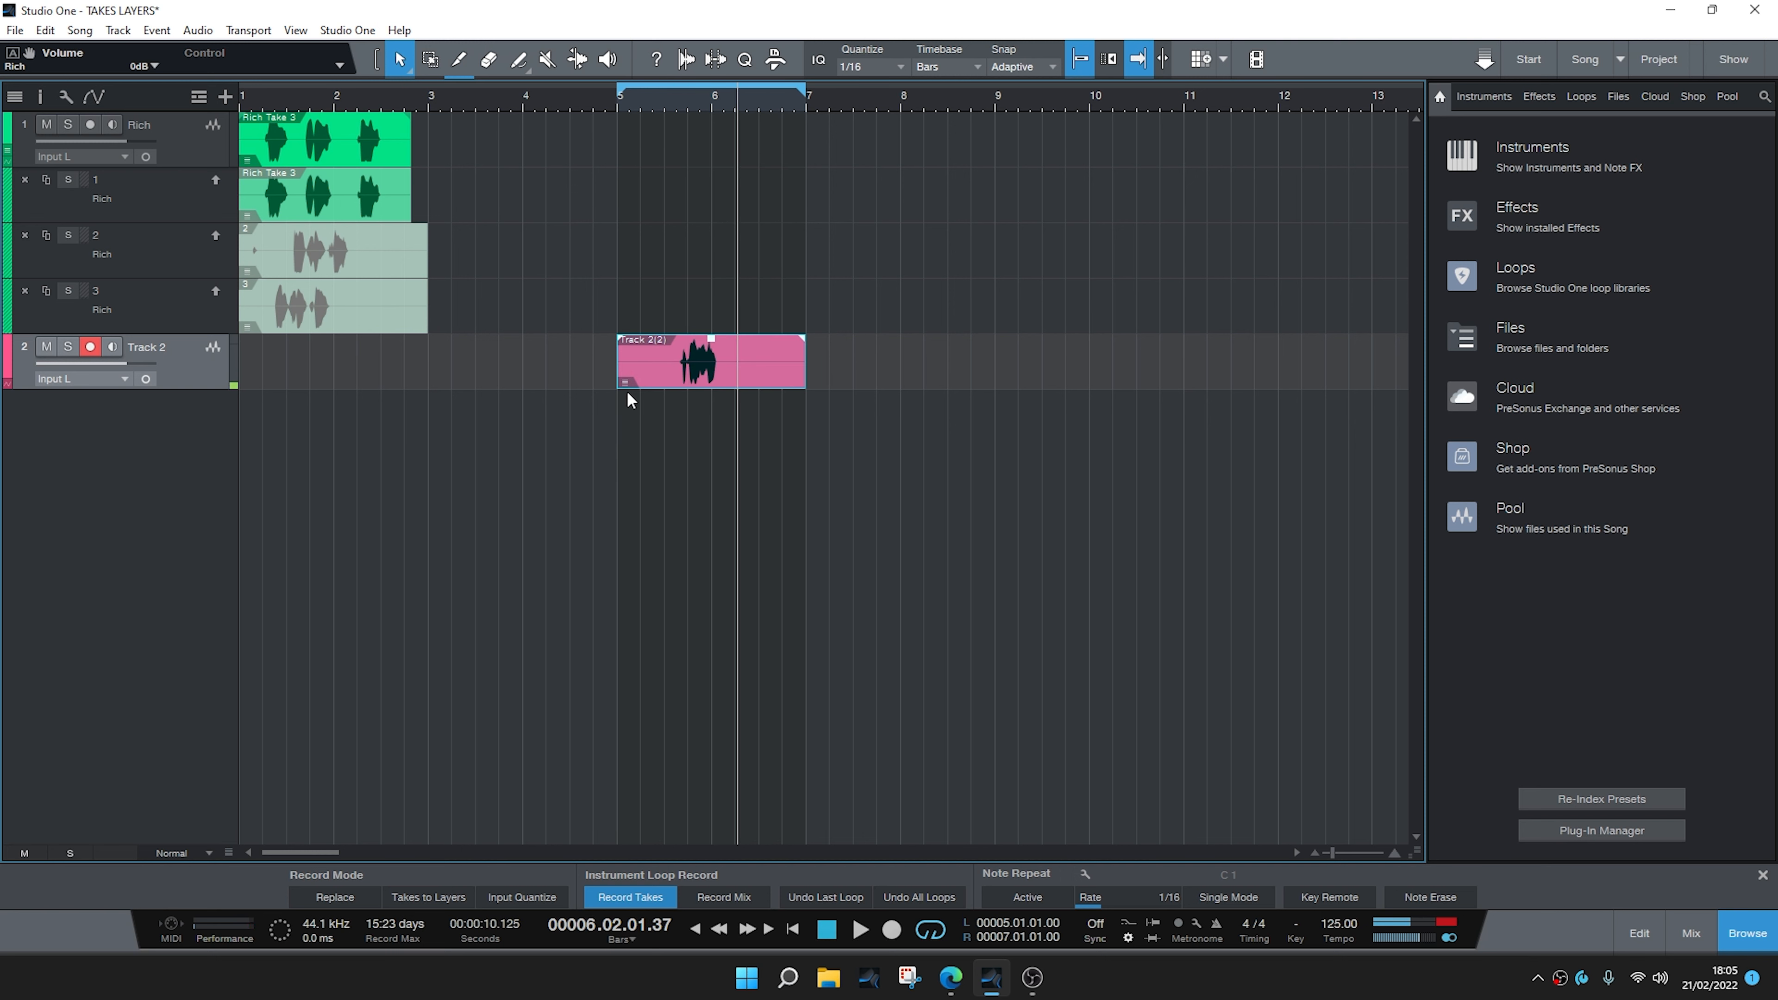
# - Select Take 1 for the new event on Track 2 and audition it
pyautogui.click(624, 382)
pyautogui.click(631, 416)
pyautogui.press('space')
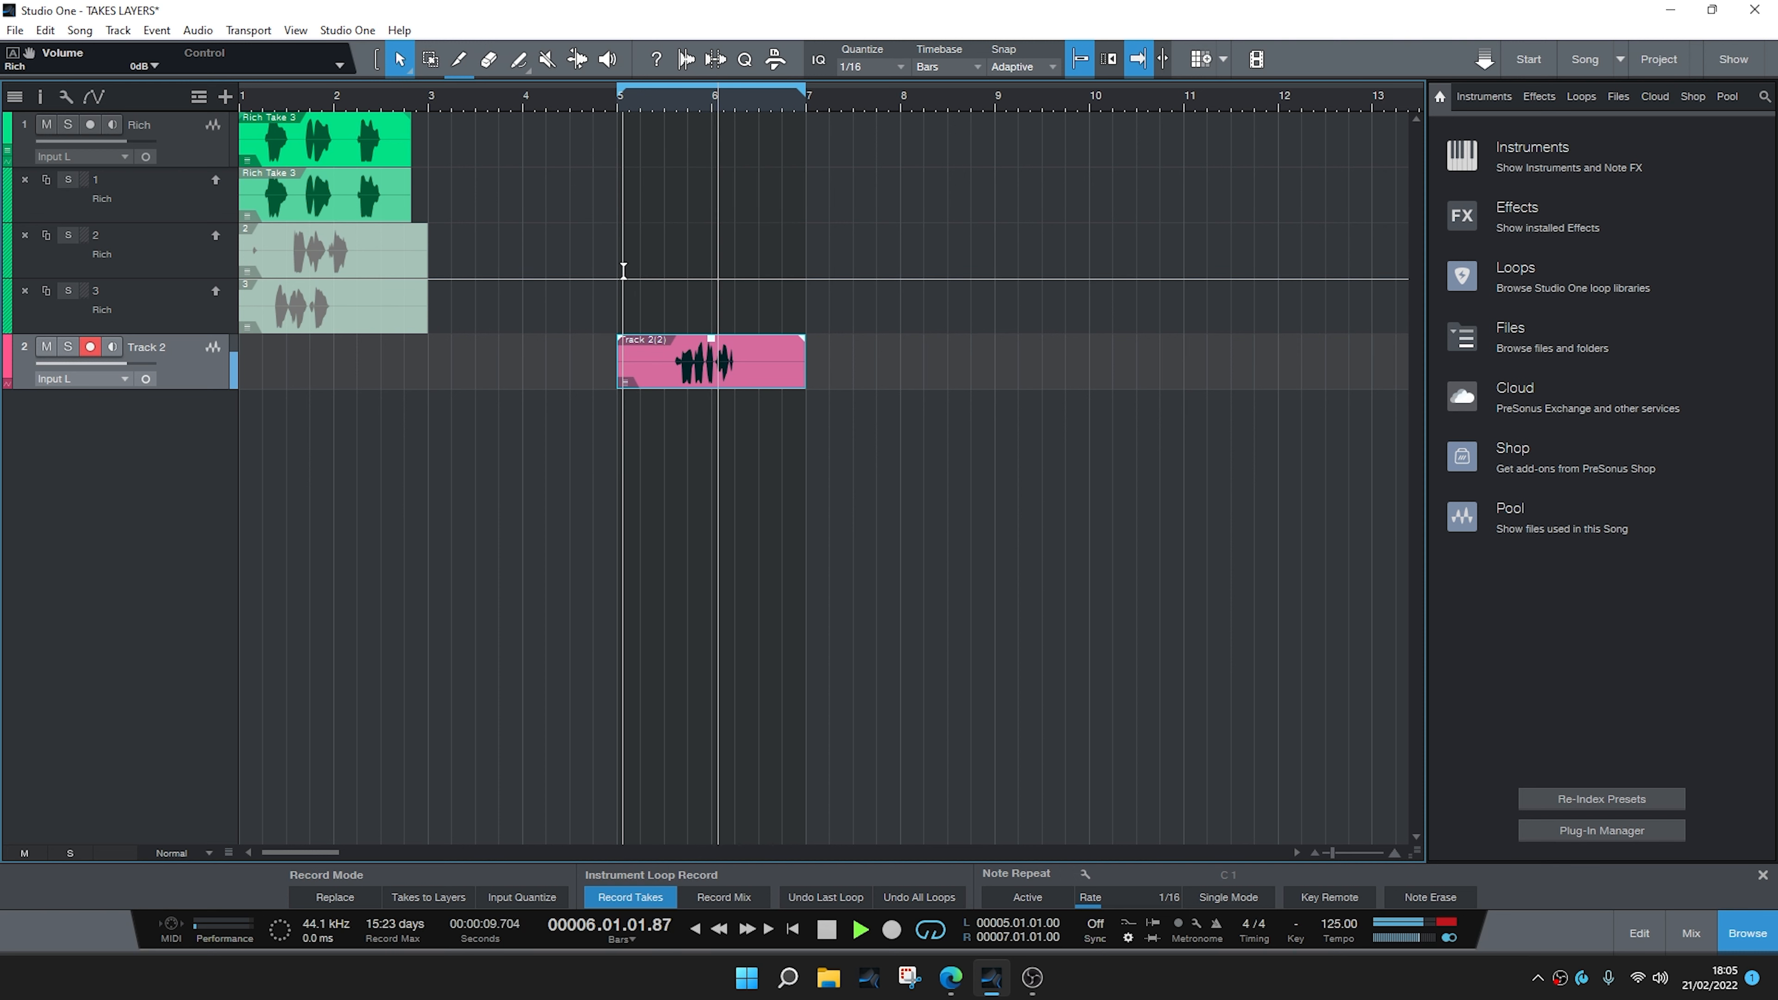
pyautogui.press('space')
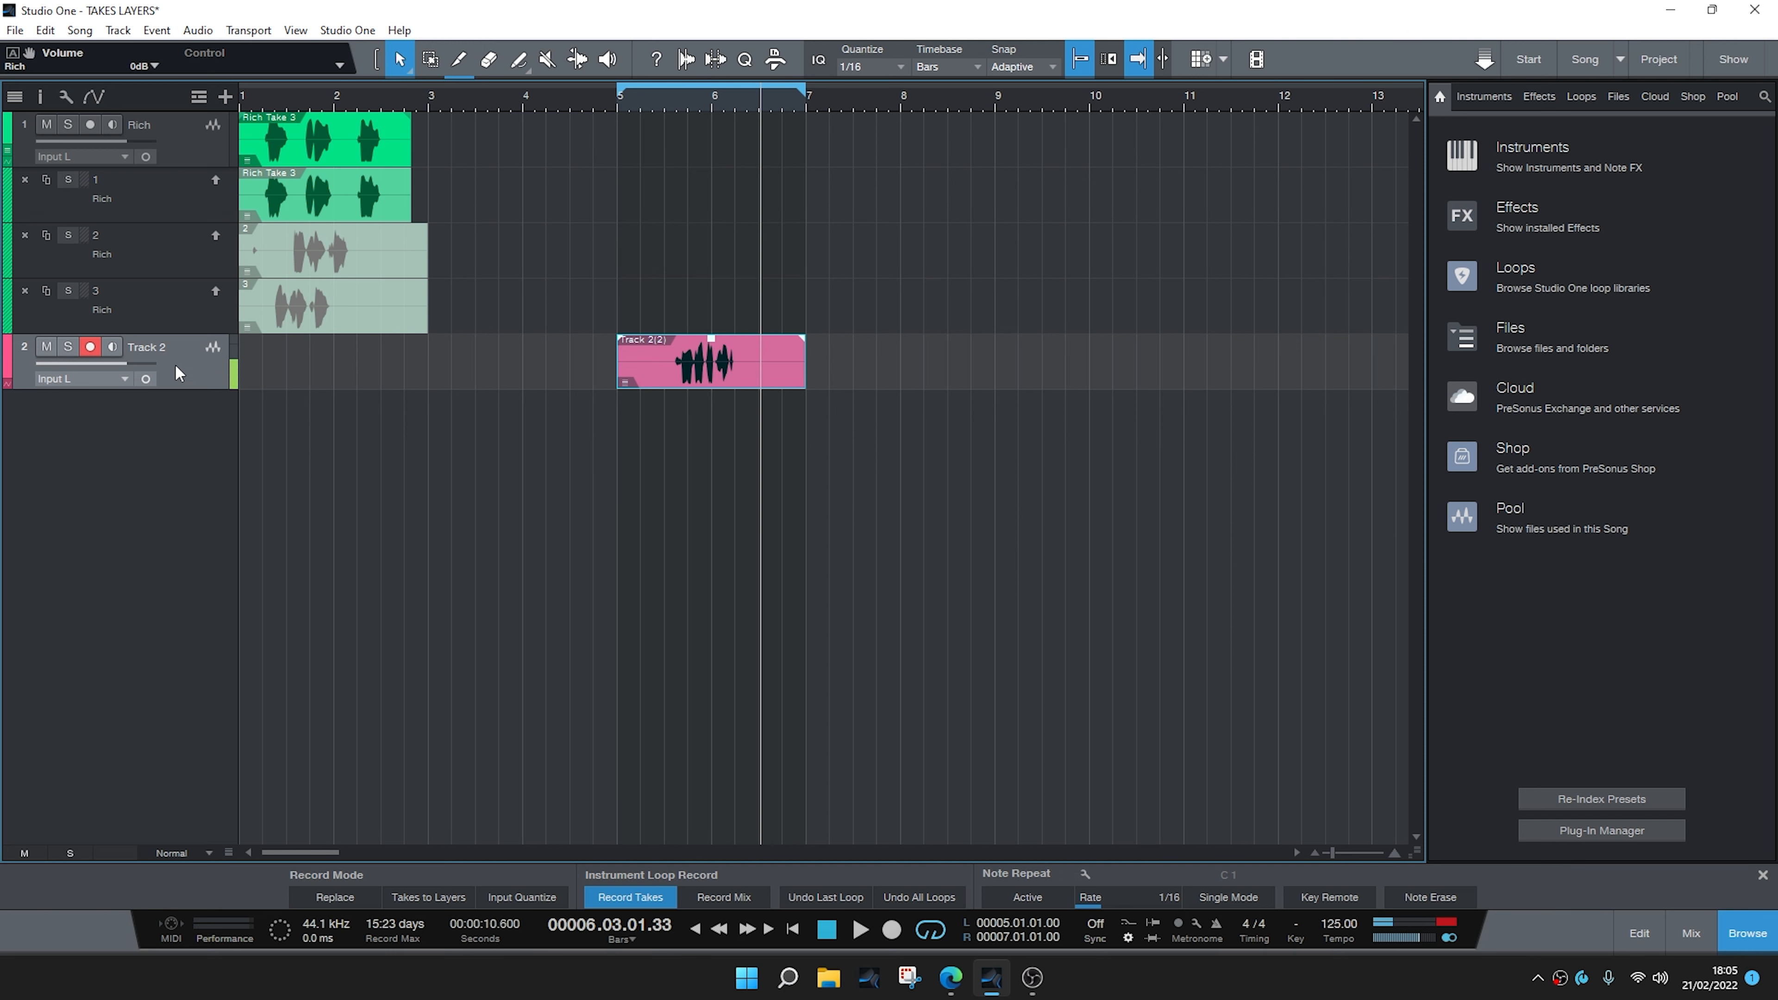
# - Copy the Track 2 take event to bar 5 of a new mono audio track in the PASTE song
pyautogui.moveTo(574, 314); pyautogui.dragTo(752, 391)
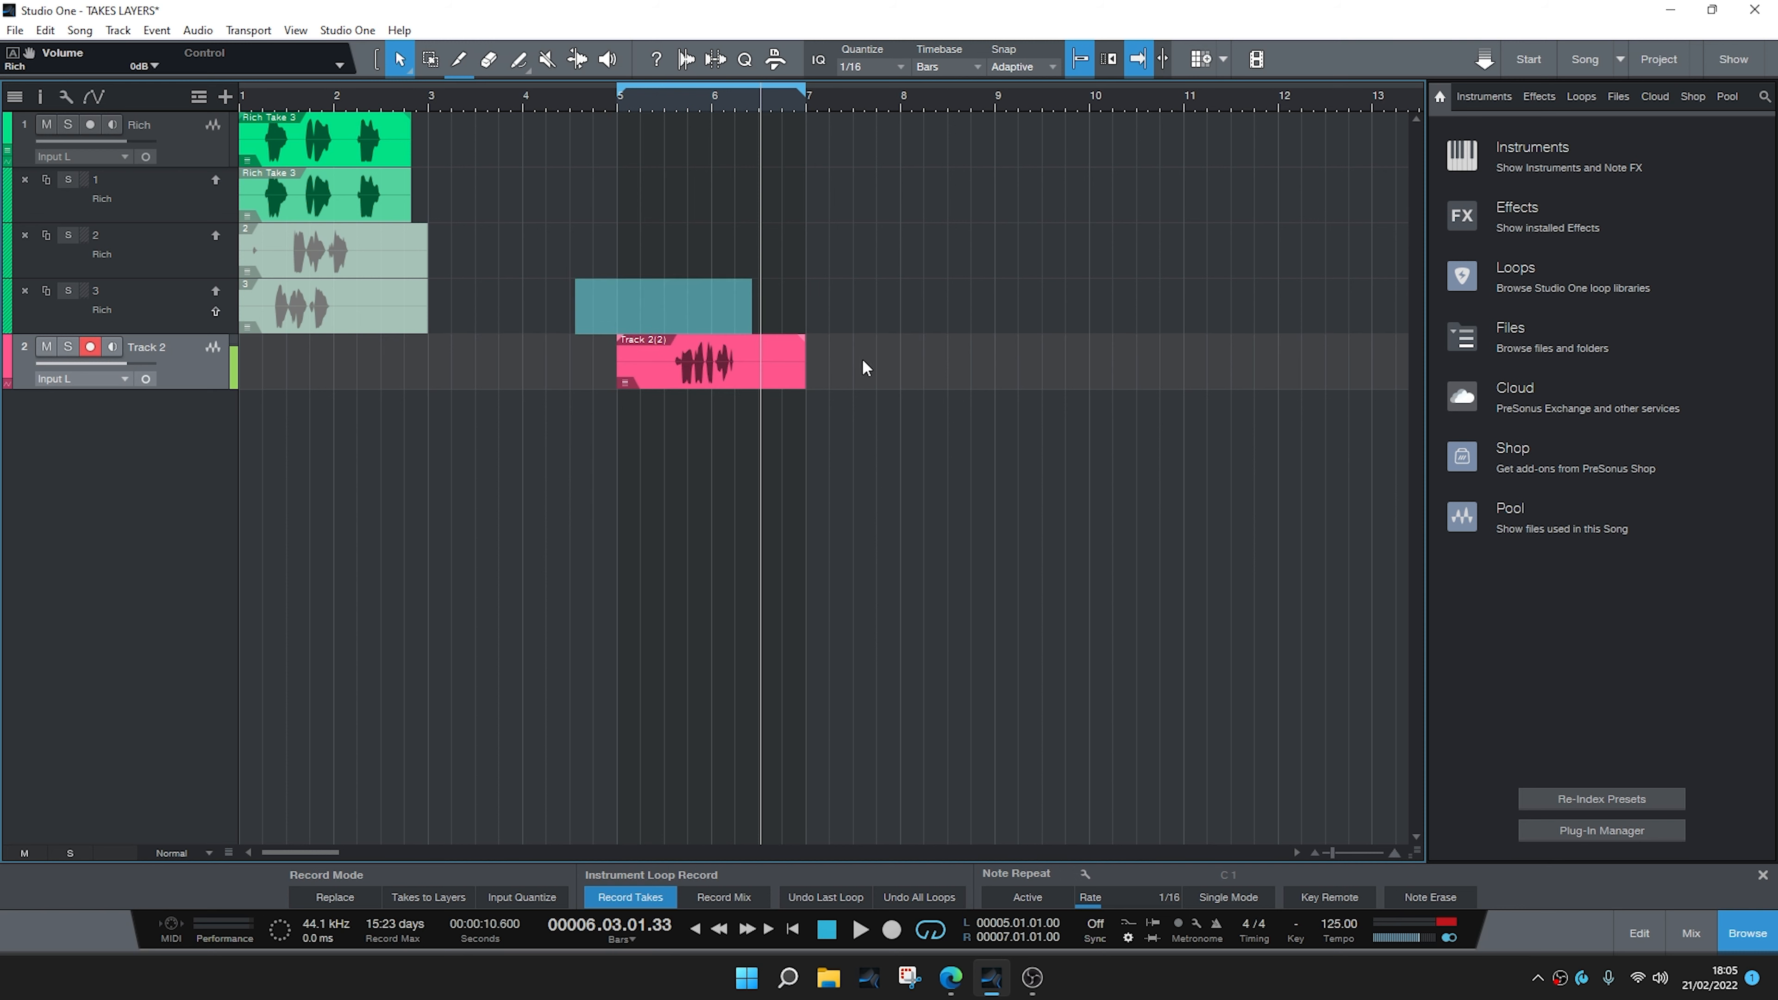
pyautogui.moveTo(887, 374); pyautogui.dragTo(701, 398)
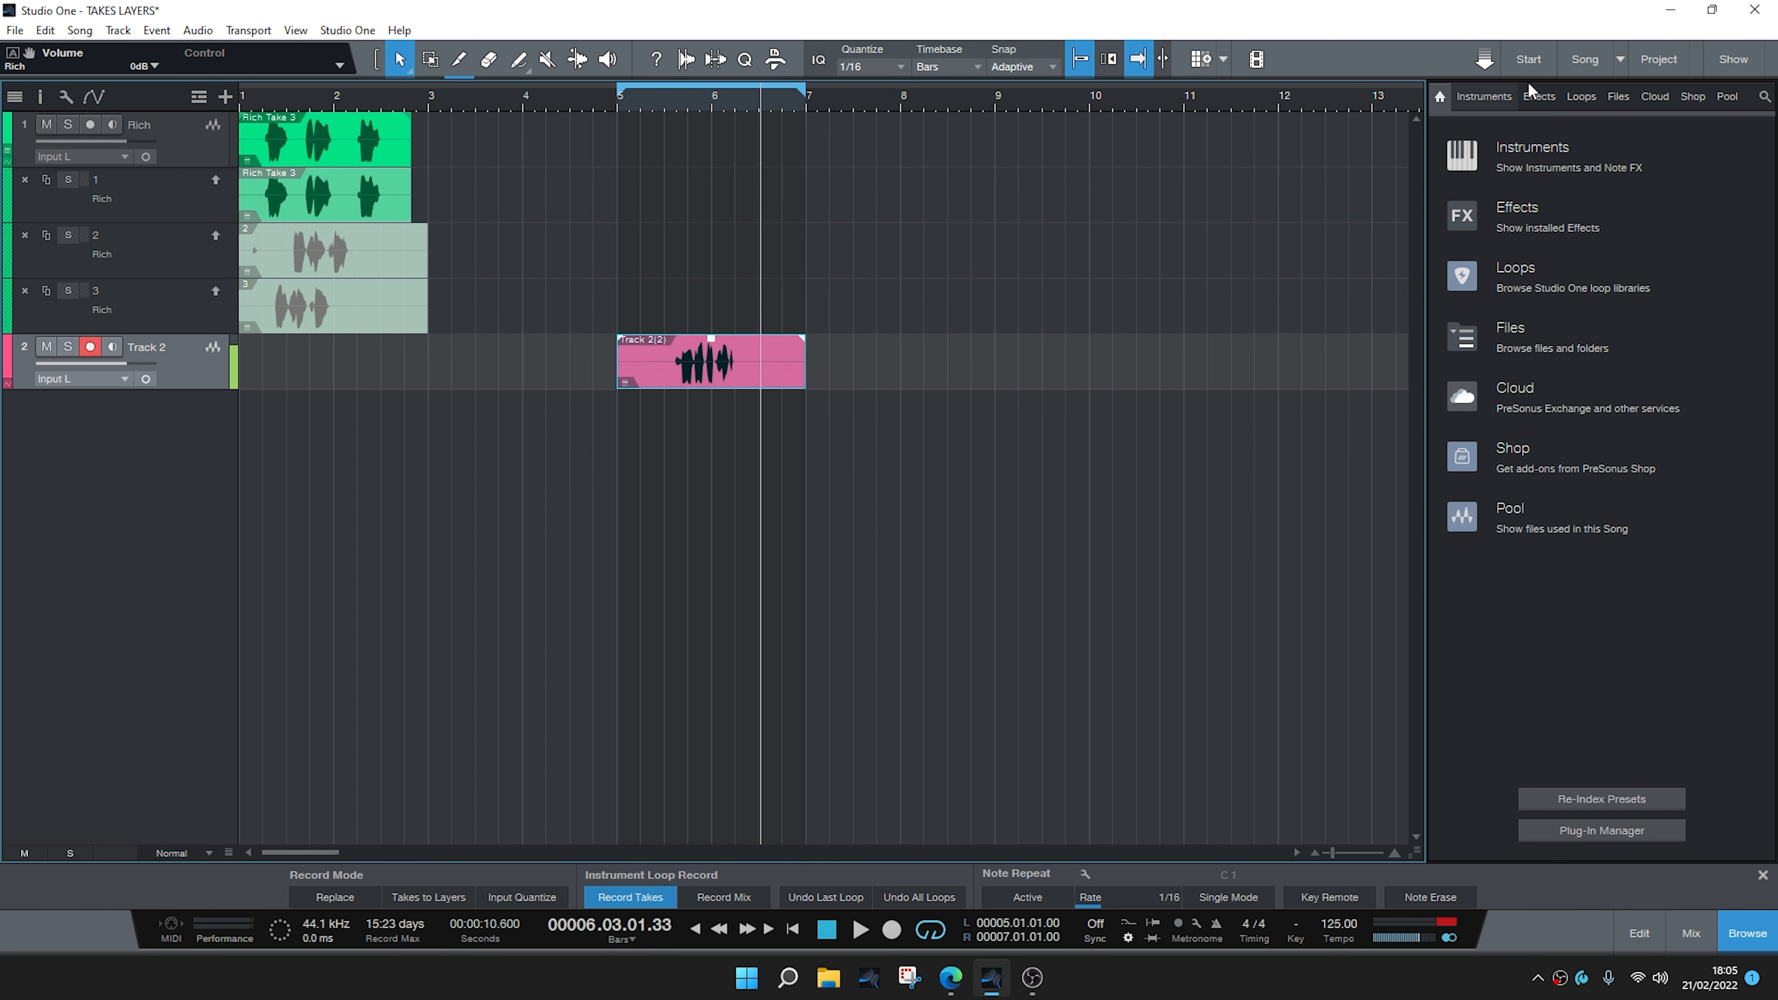
pyautogui.click(1620, 59)
pyautogui.click(1638, 125)
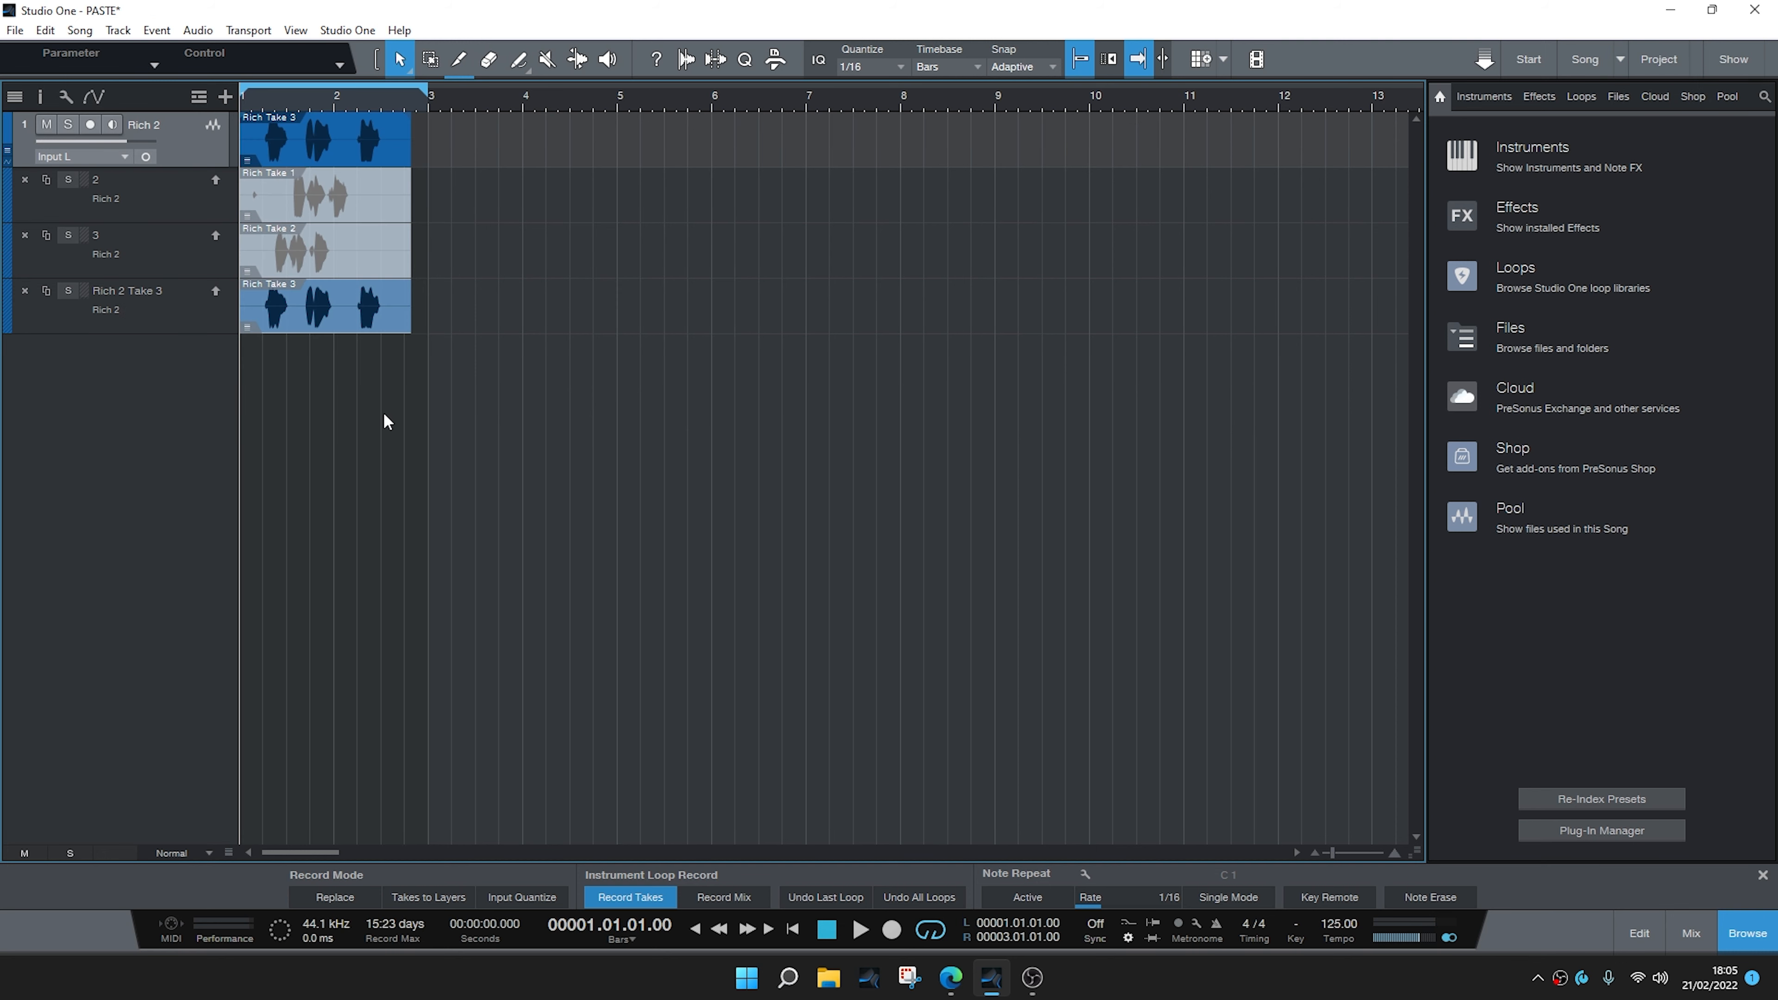
pyautogui.rightClick(150, 400)
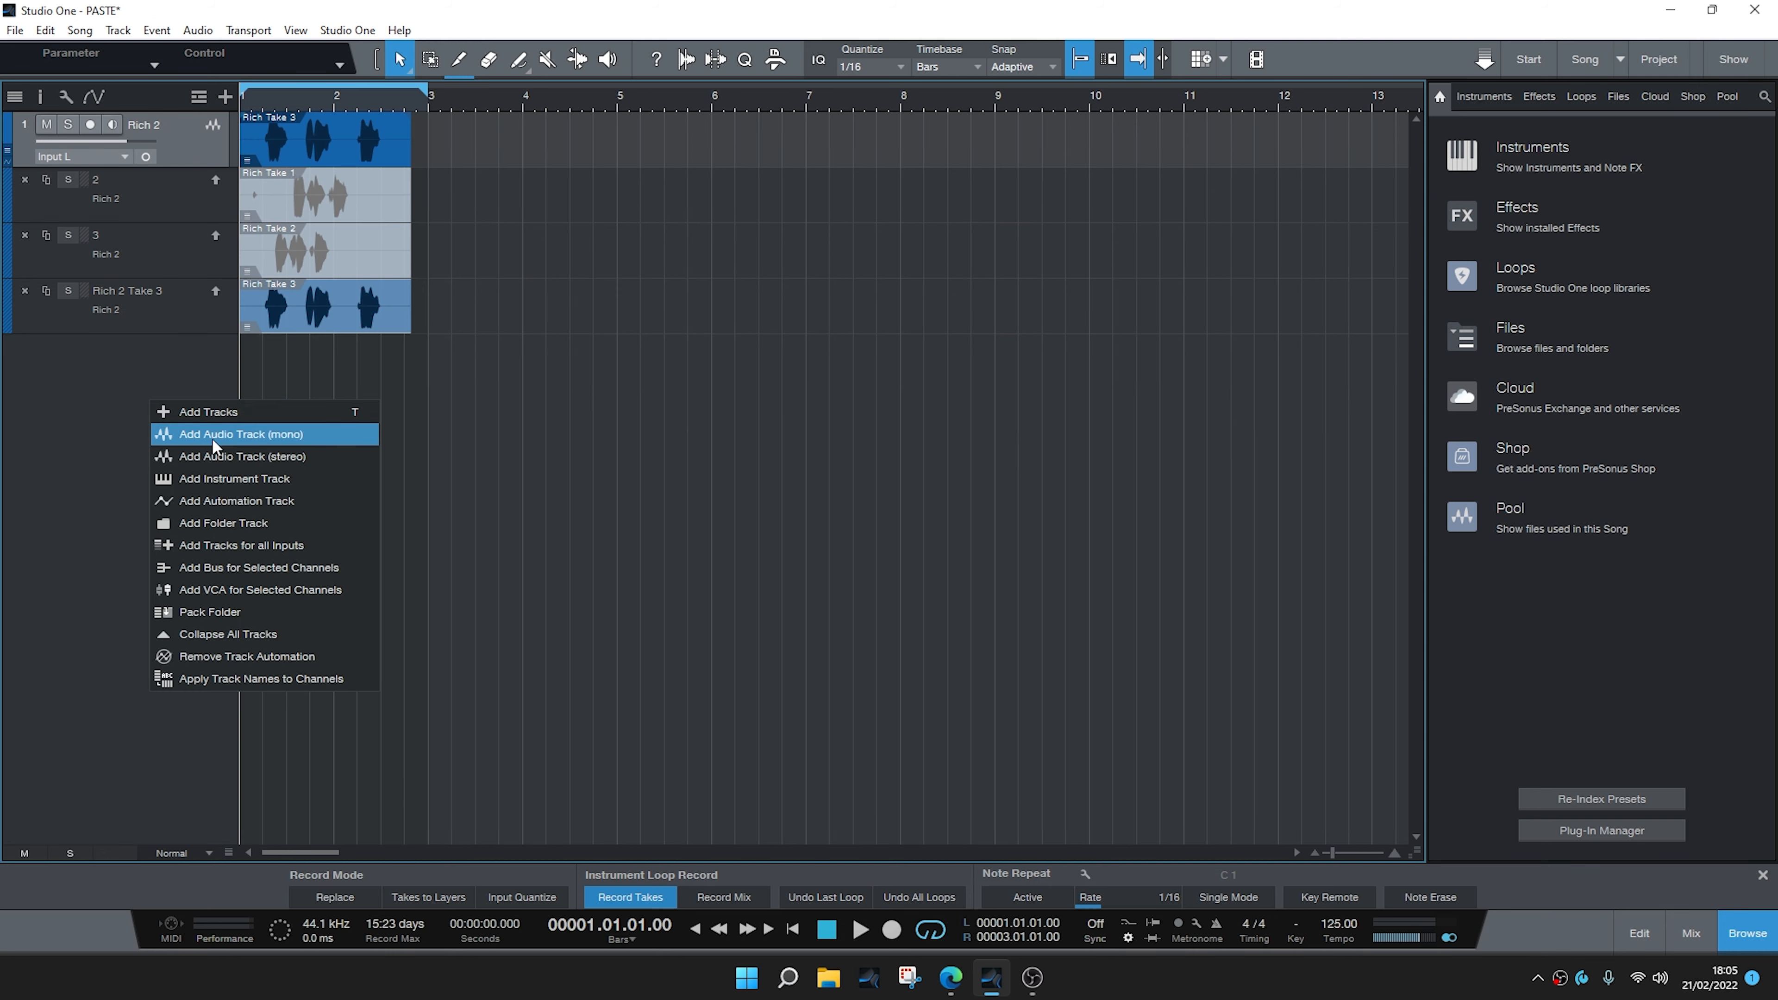
pyautogui.click(236, 435)
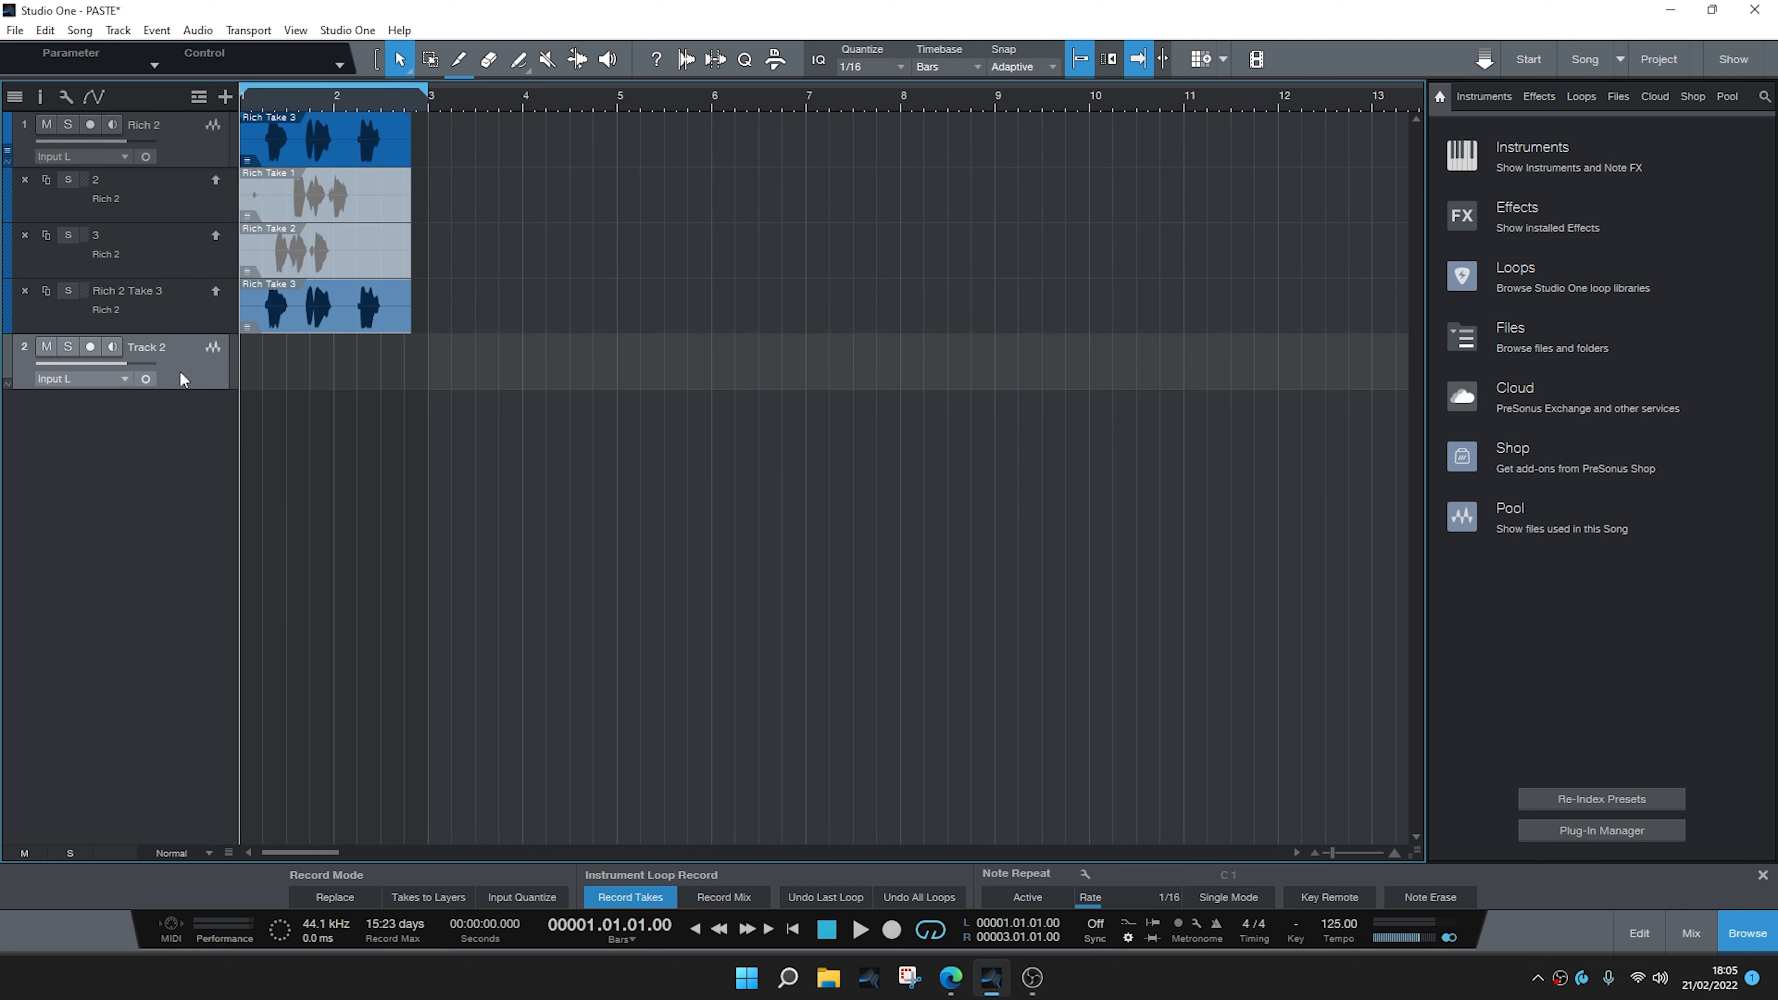
pyautogui.click(618, 101)
pyautogui.hotkey('ctrl', 'v')
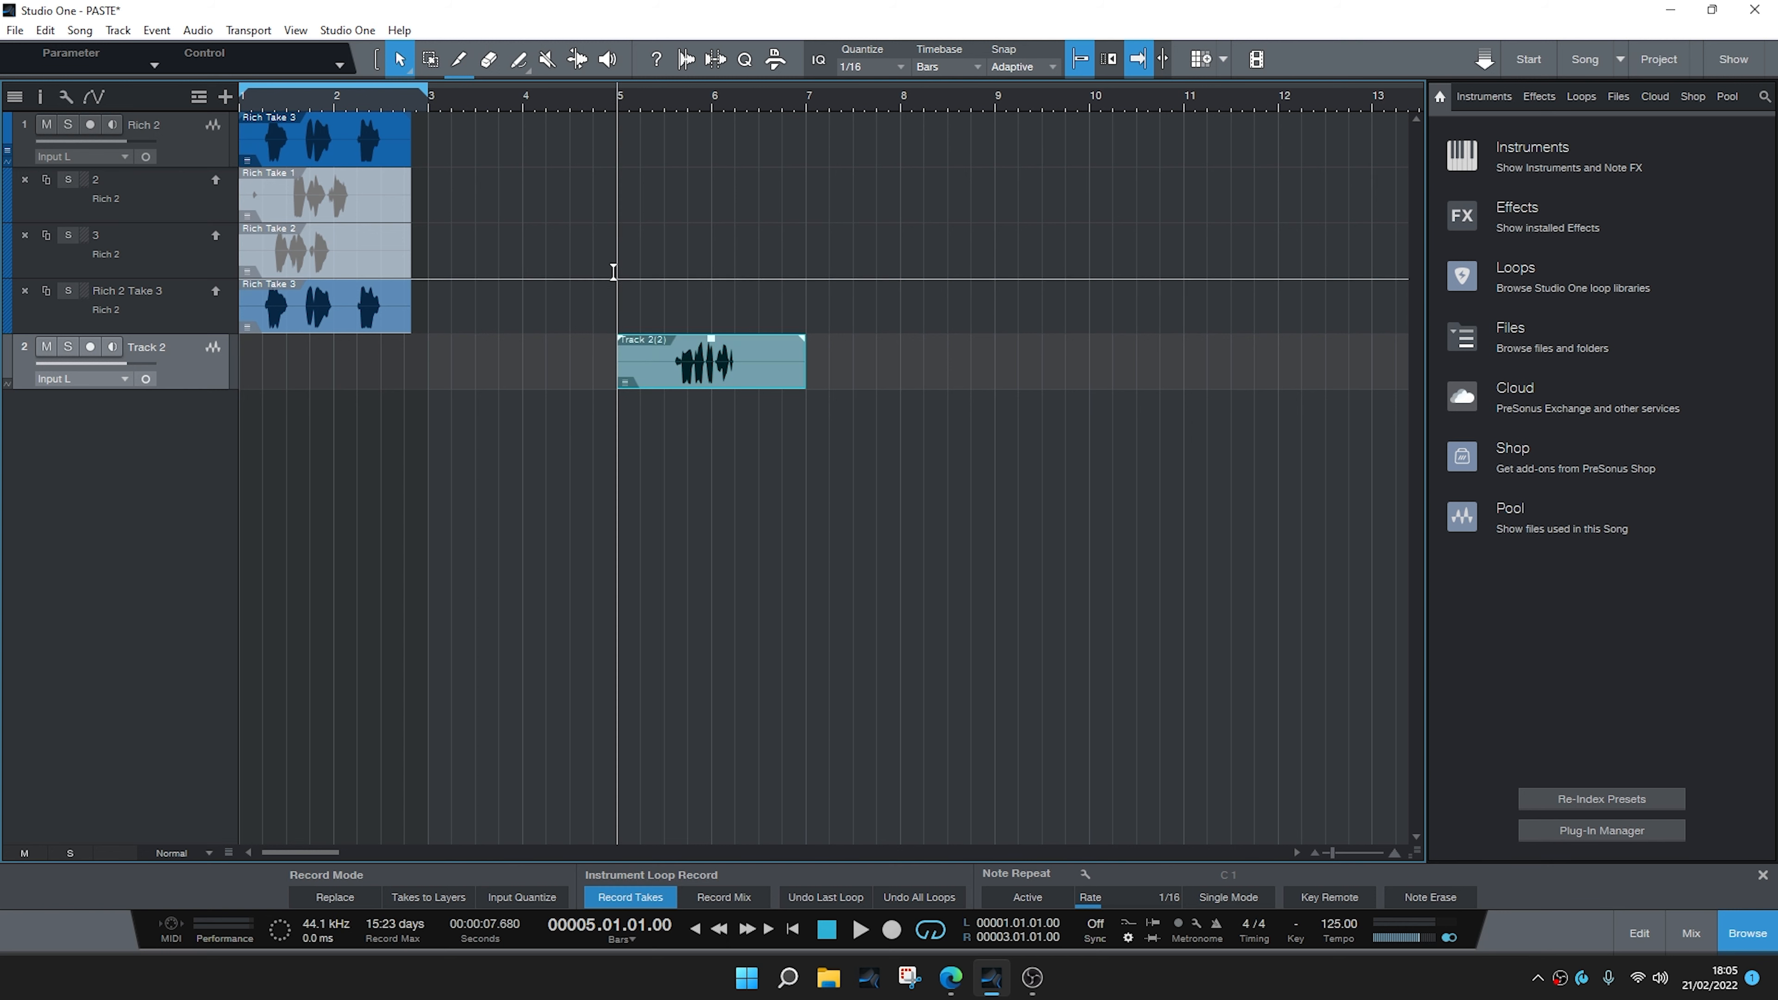
# - Colour Track 2 in the PASTE song yellow and audition the pasted event from bar 5
pyautogui.click(13, 352)
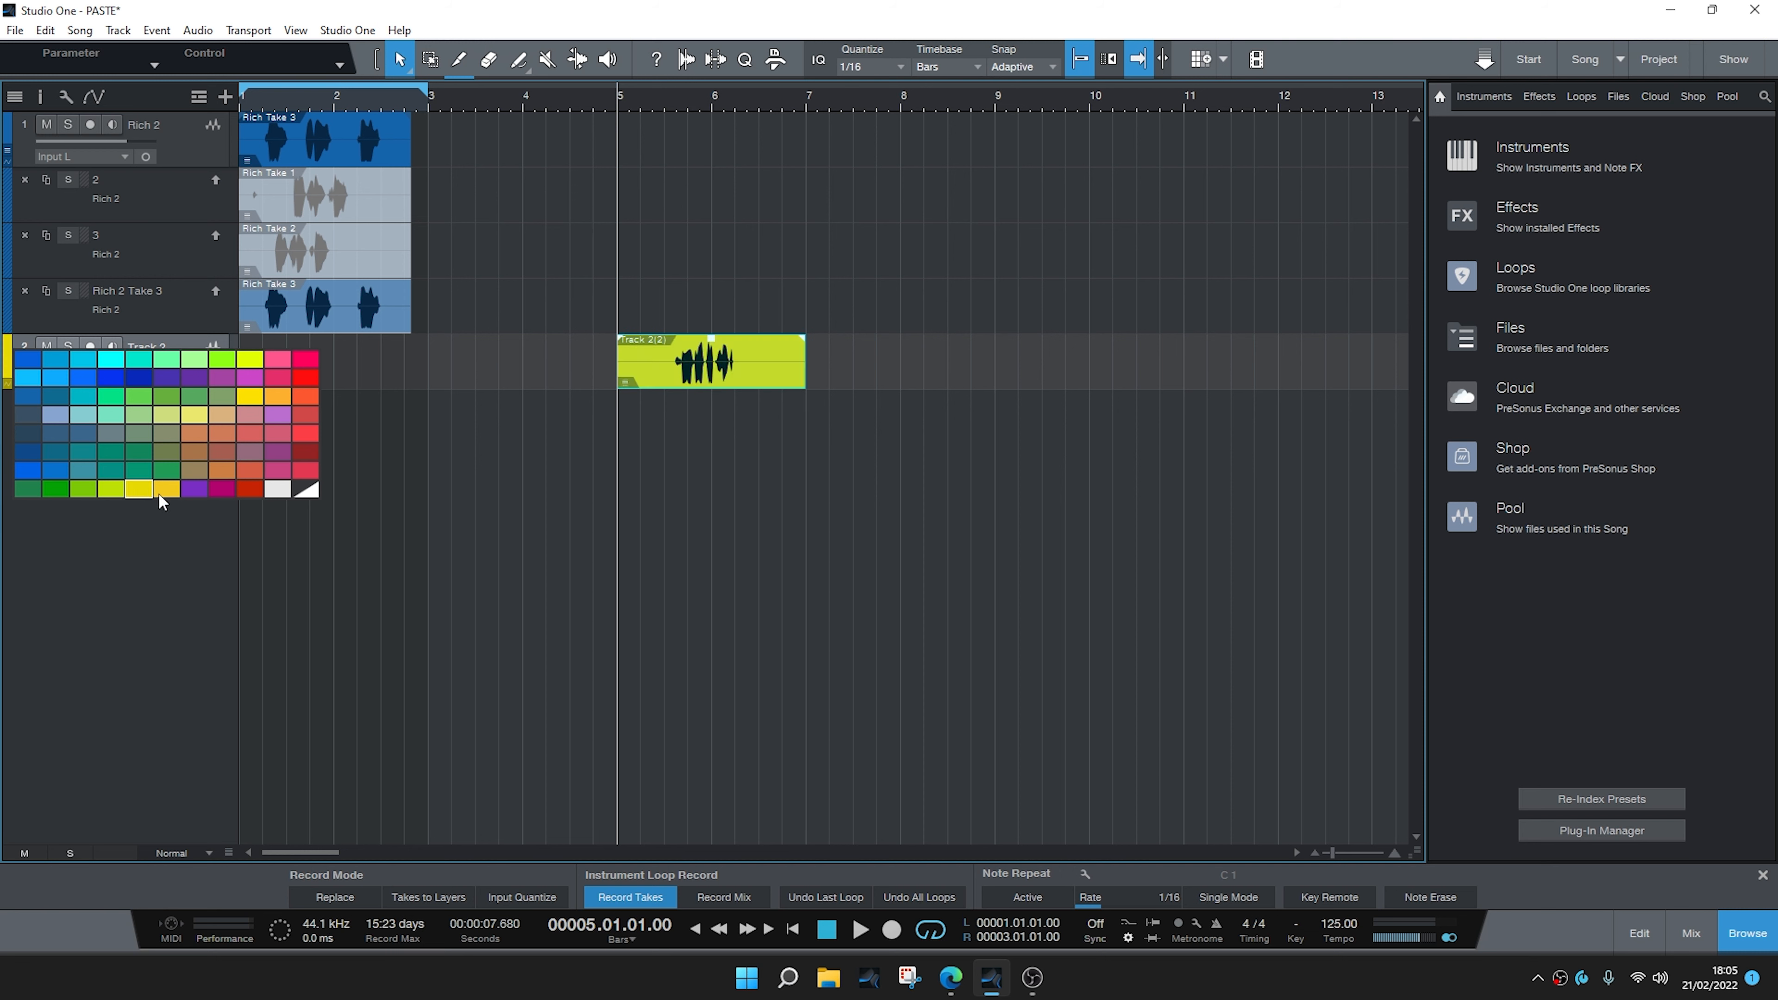
pyautogui.click(172, 488)
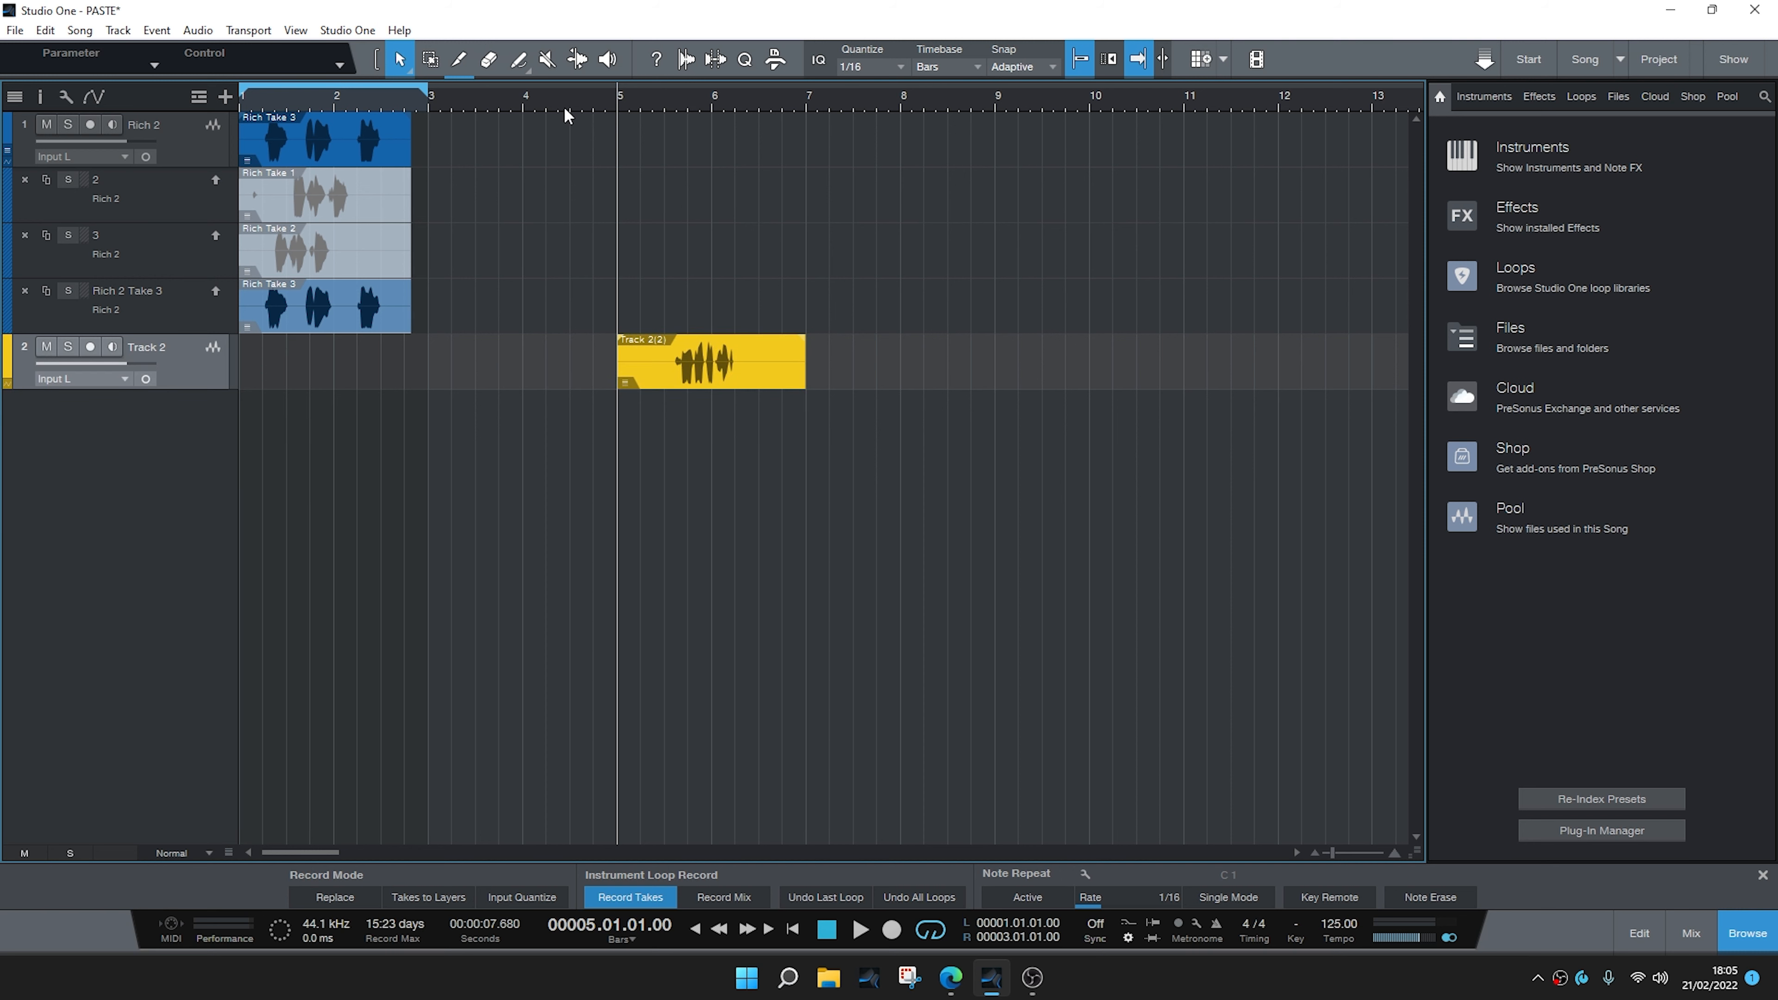
pyautogui.press('space')
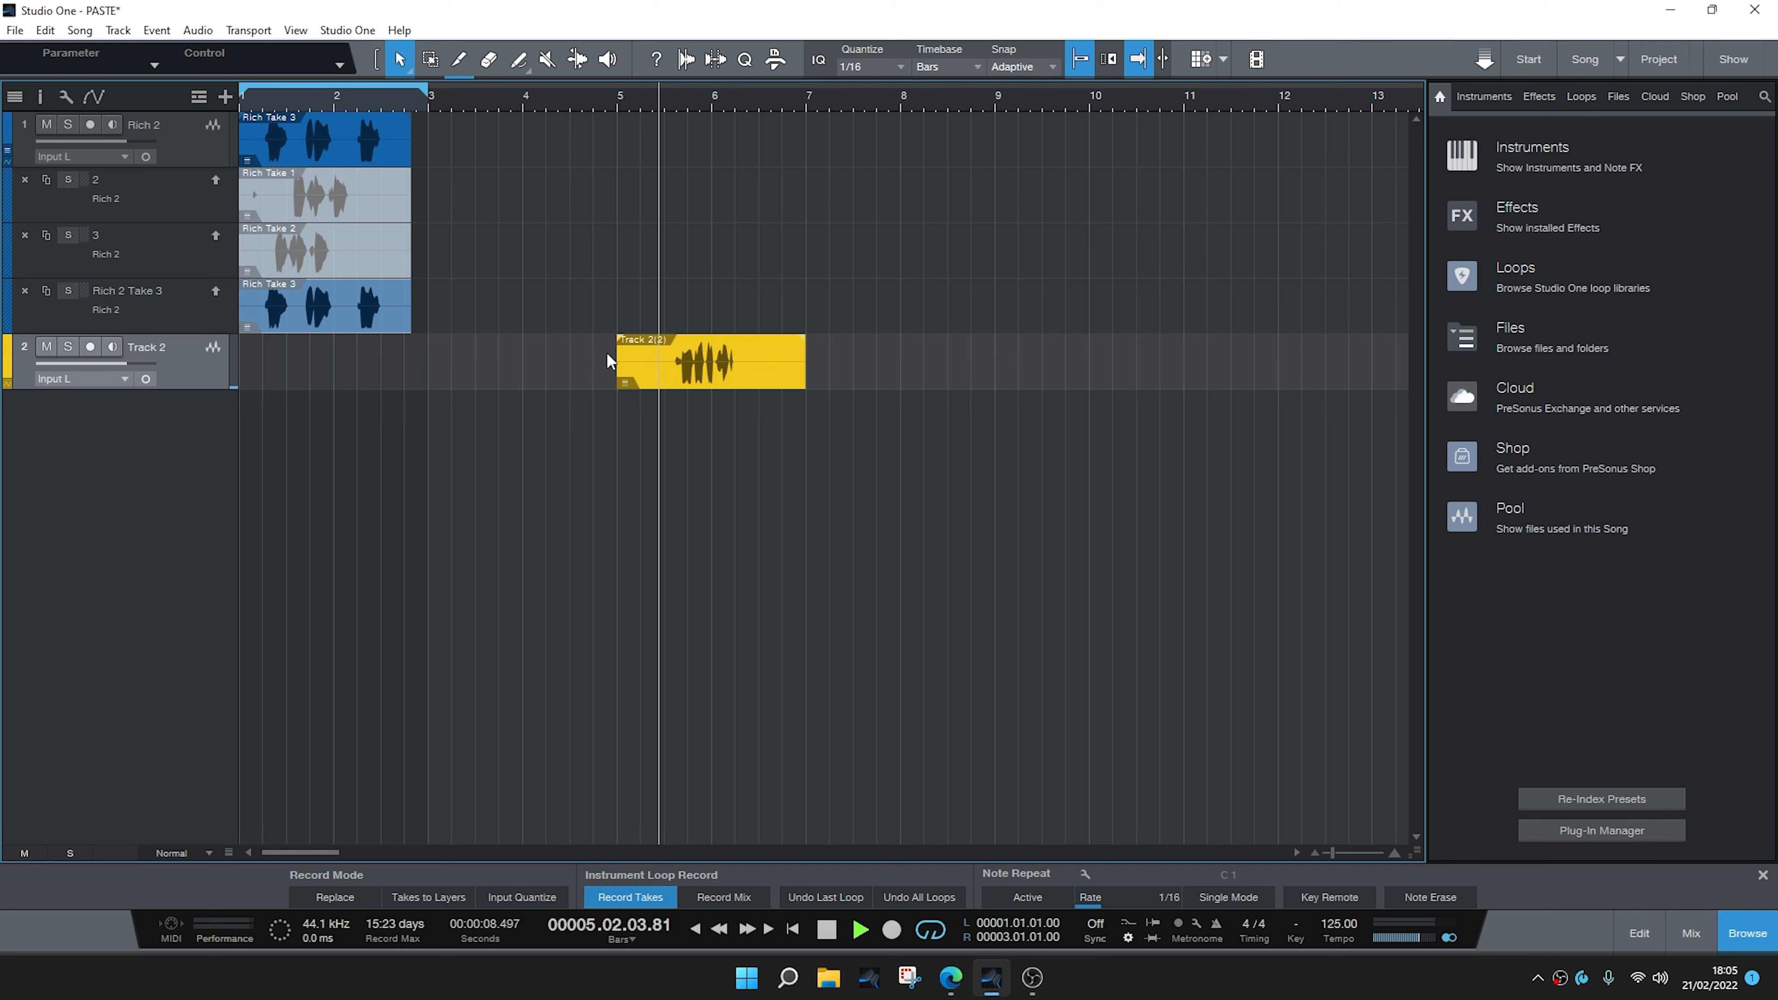
pyautogui.press('space')
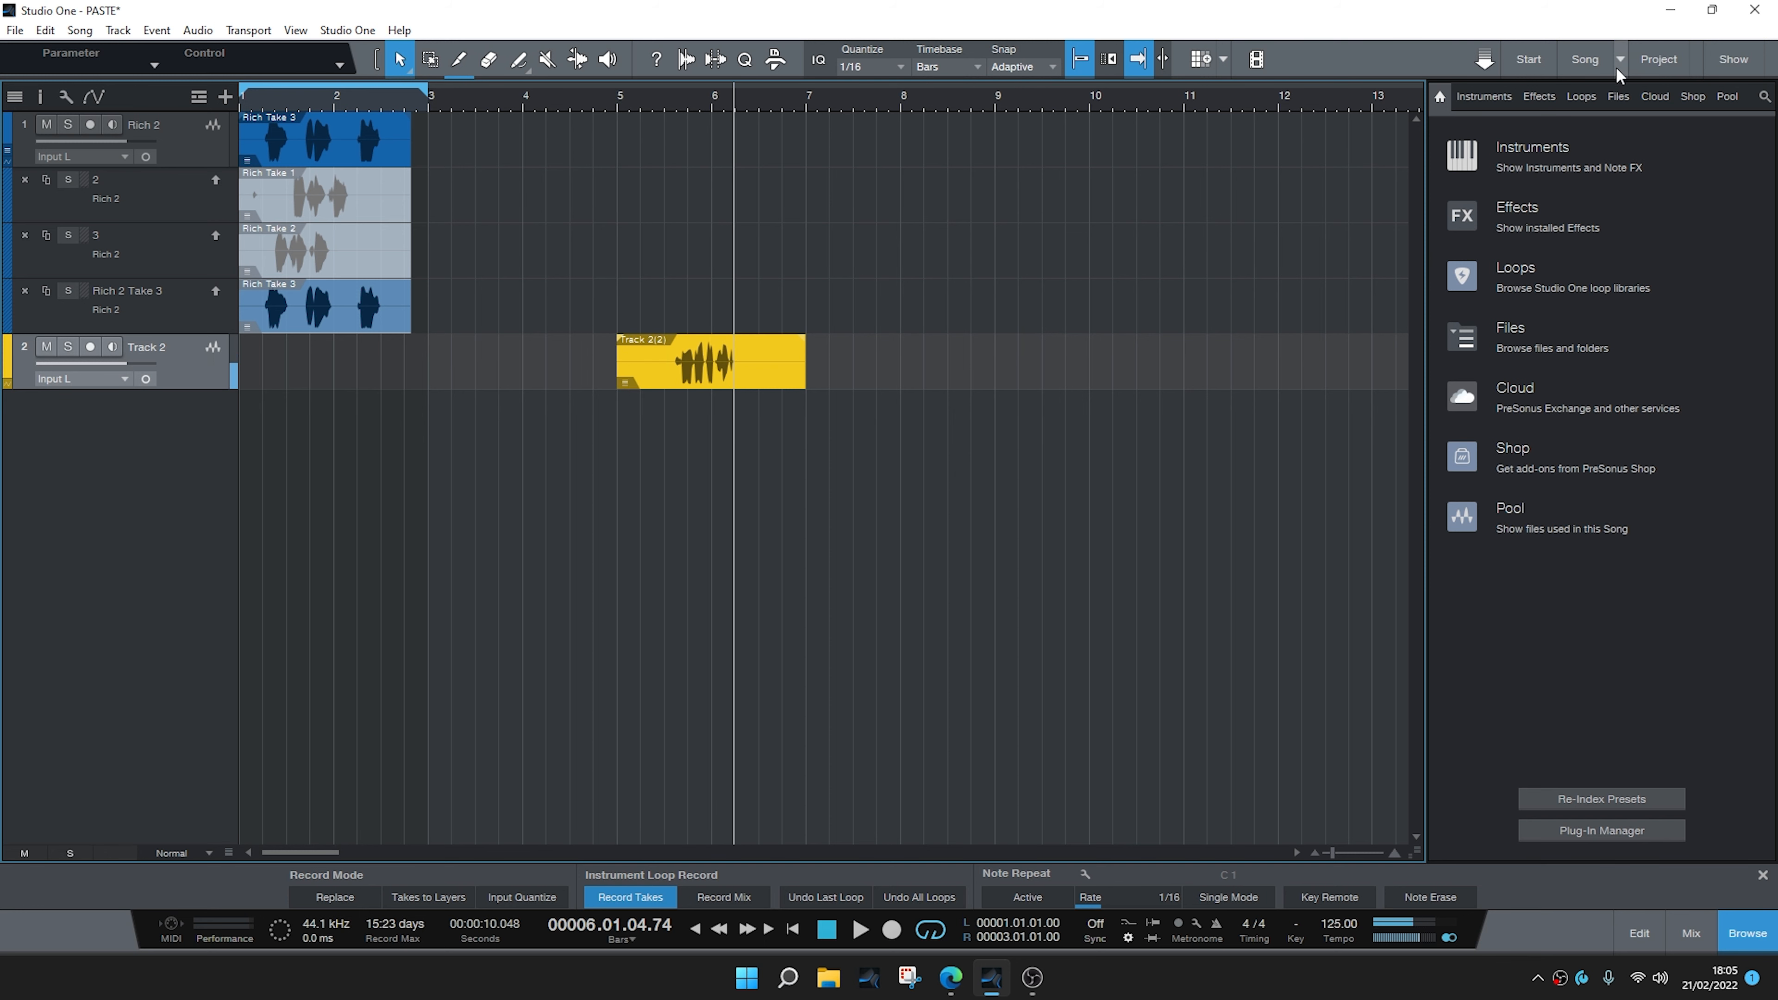
# - Return to the TAKES LAYERS song, select Take 2 for the Track 2 event and audition it
pyautogui.click(1619, 63)
pyautogui.click(1680, 113)
pyautogui.click(625, 383)
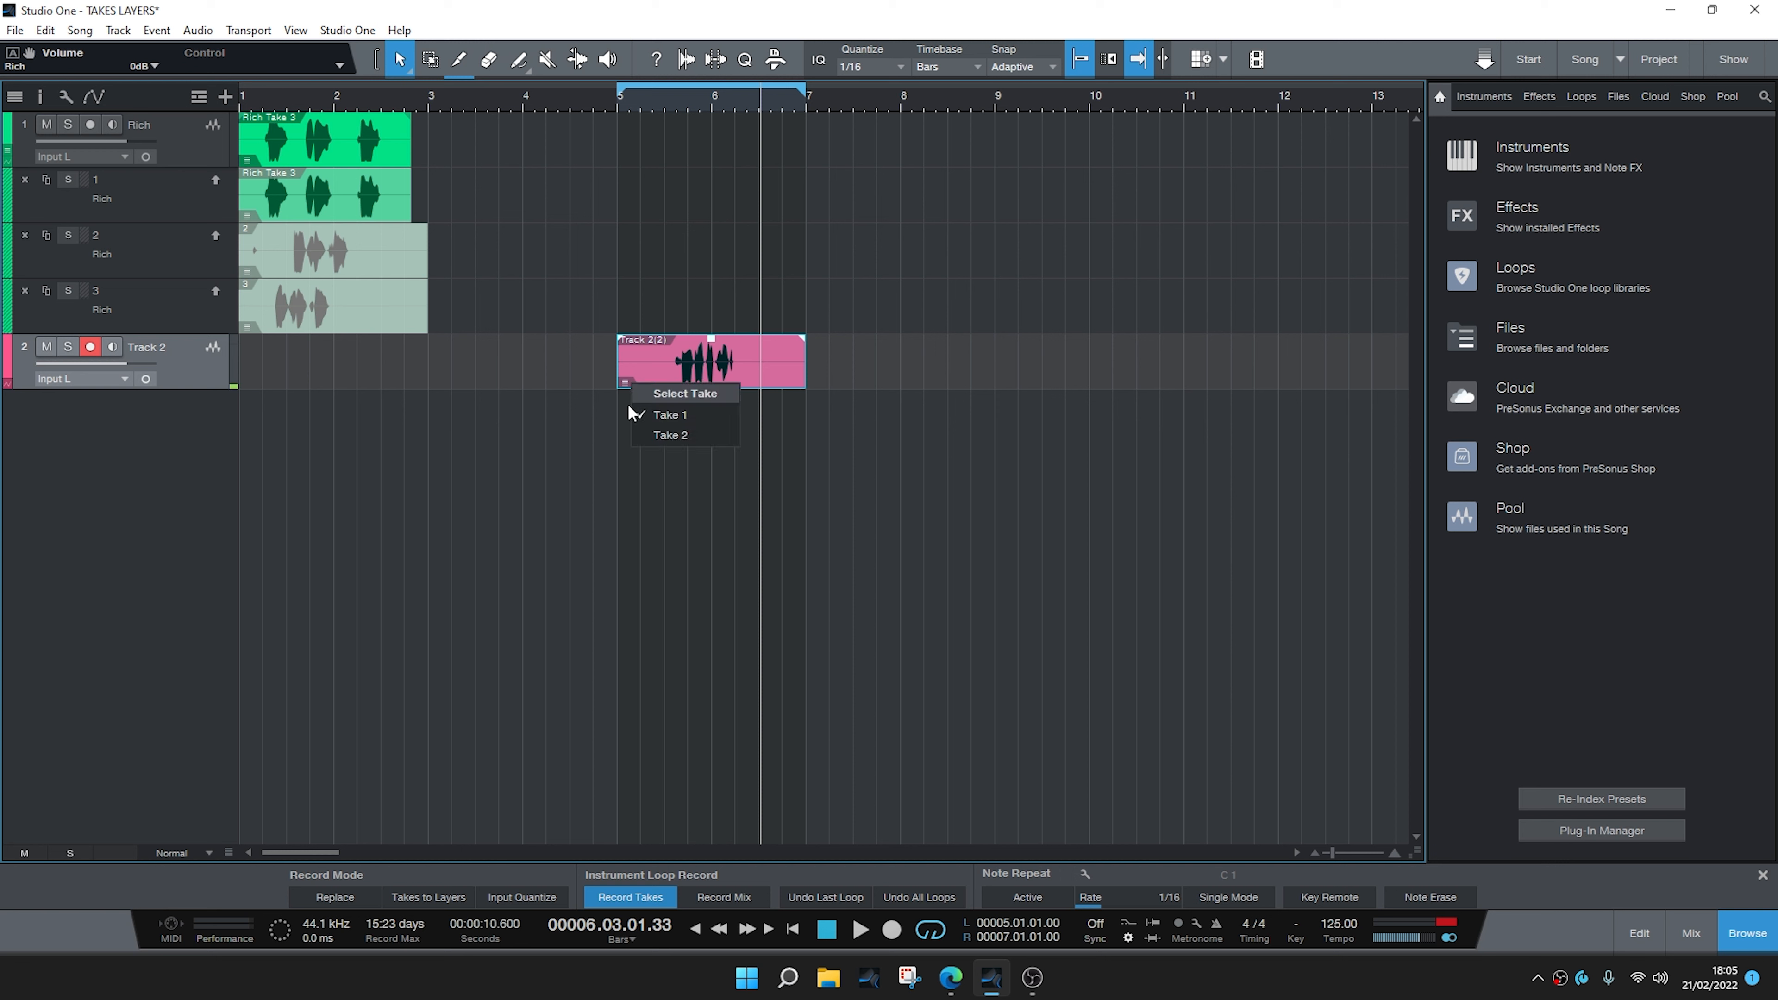
pyautogui.click(668, 435)
pyautogui.click(639, 91)
pyautogui.press('space')
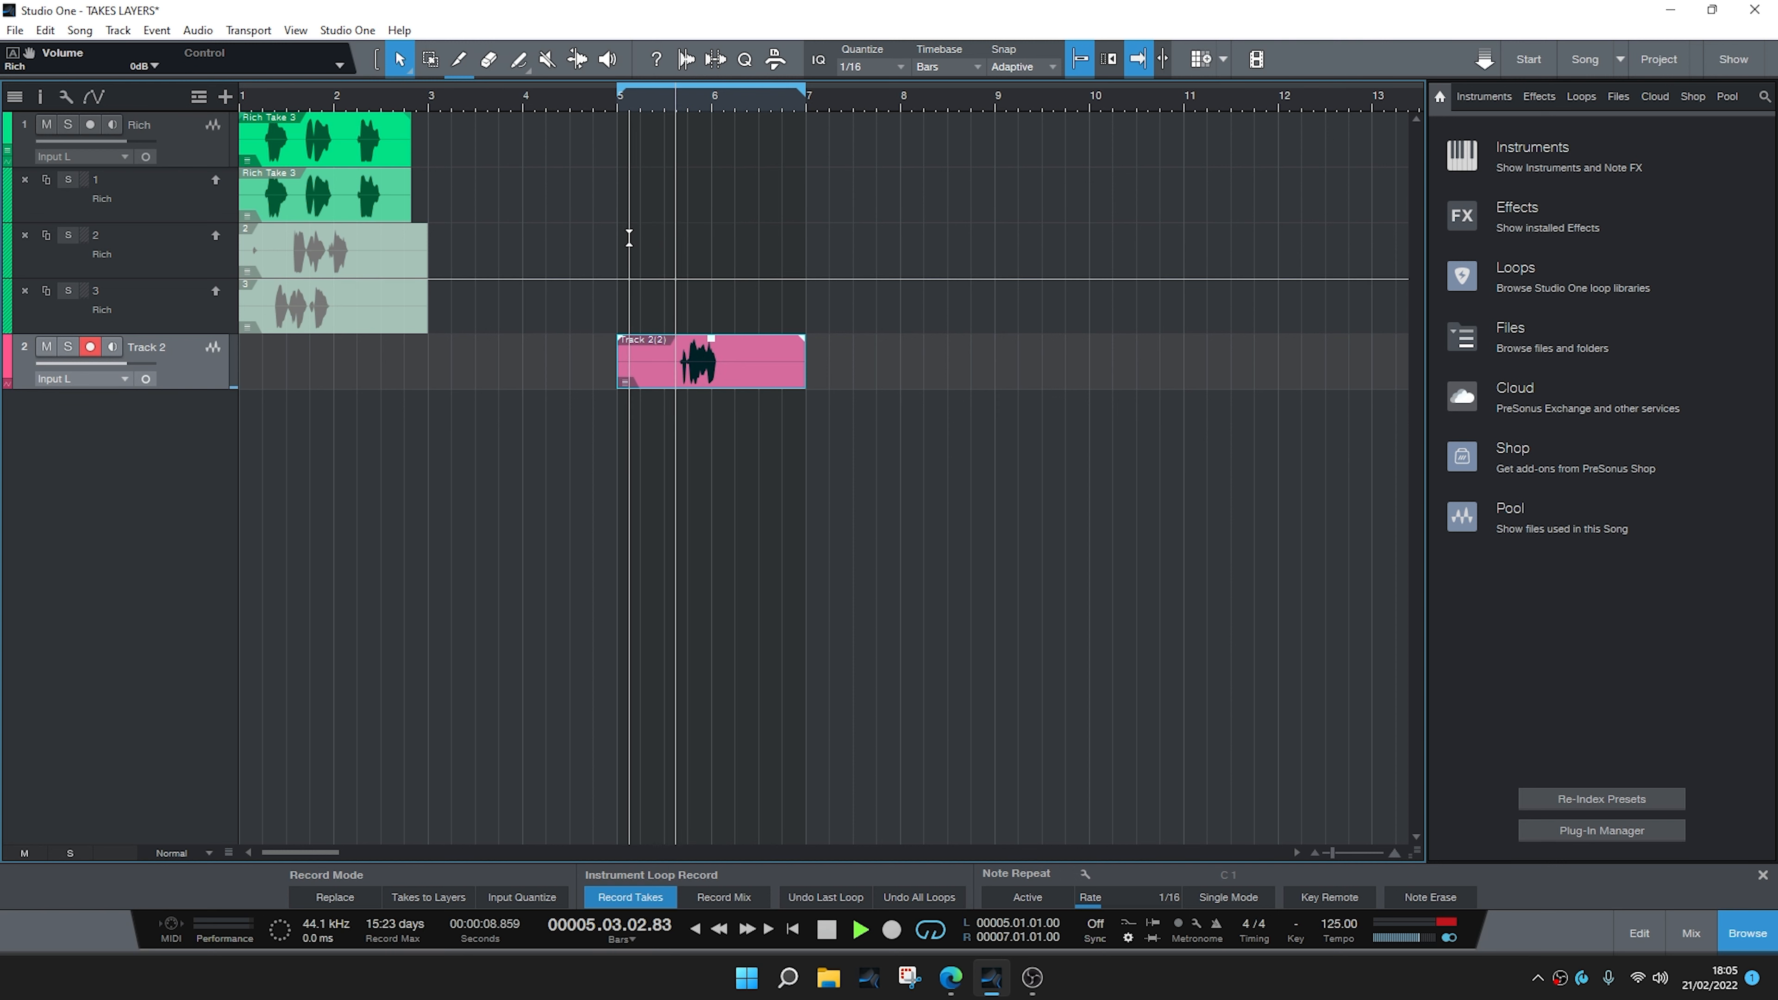
pyautogui.press('space')
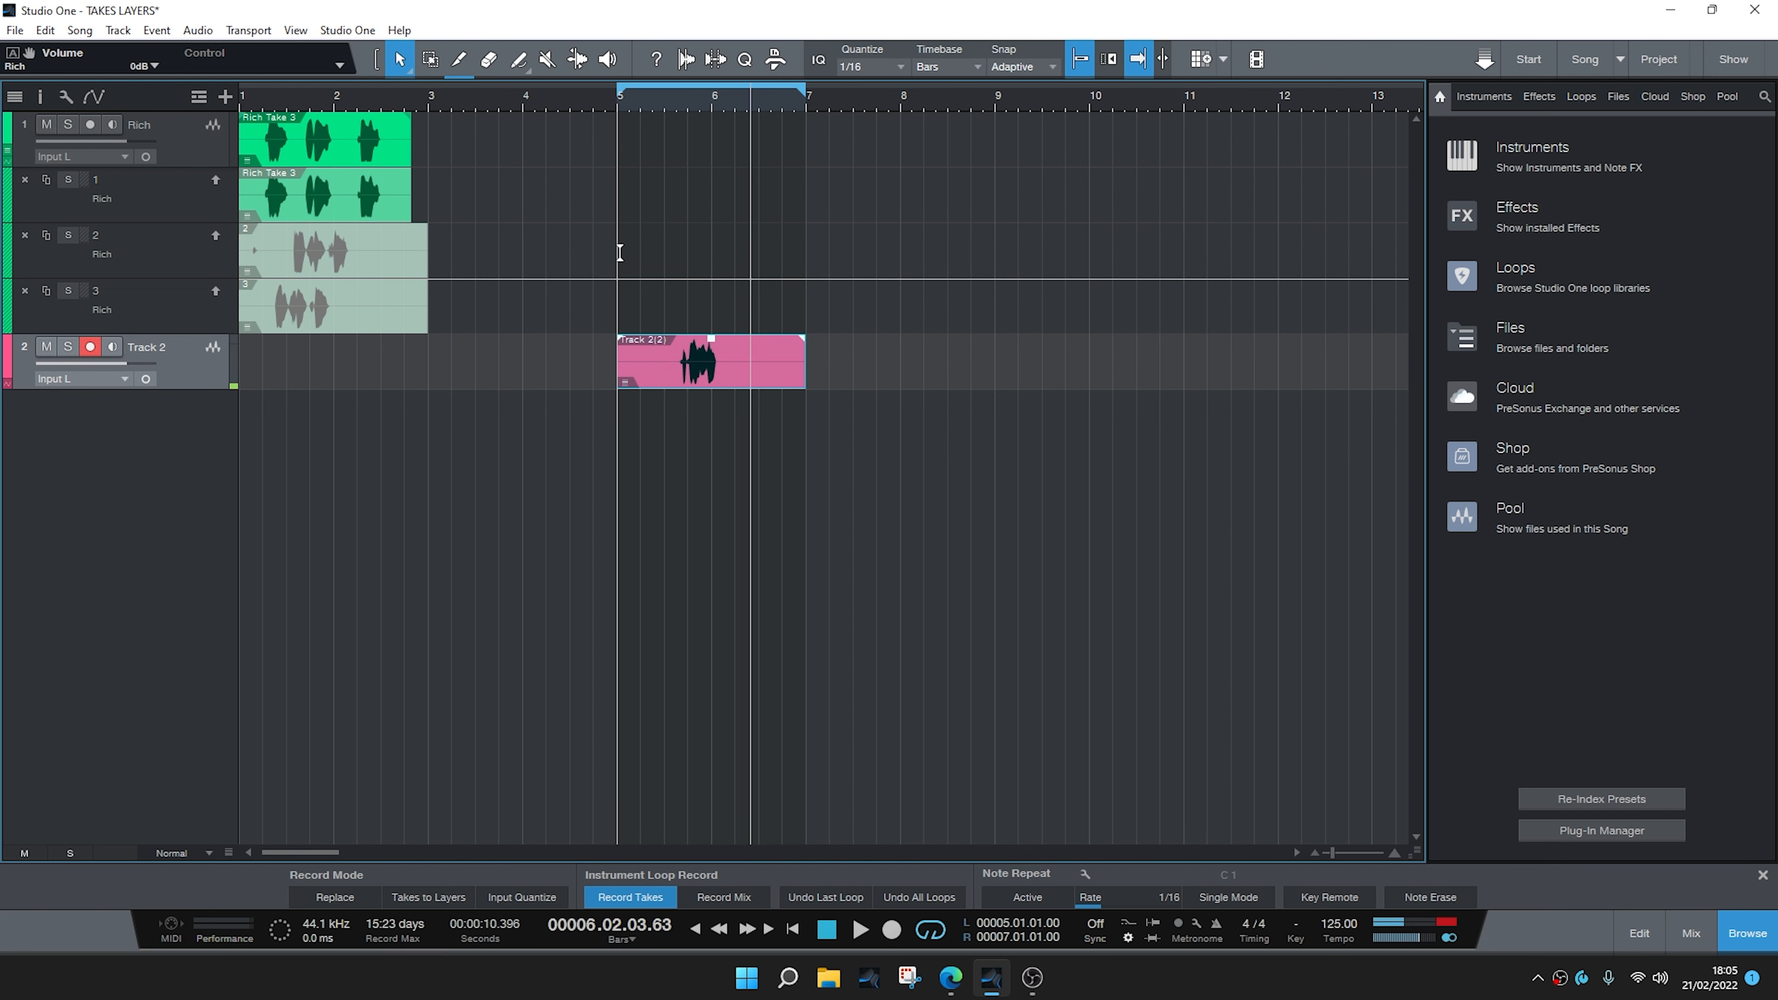